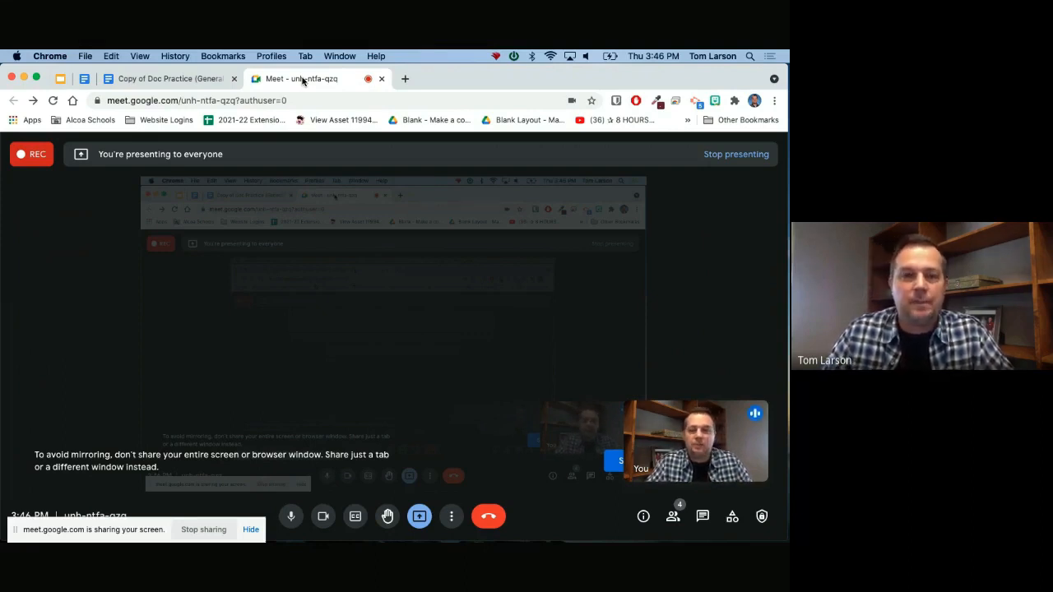
Step: Switch to the "Replace Microsoft Word with Google Docs" slide deck and show slide 2 about Doc.new
left_click(60, 79)
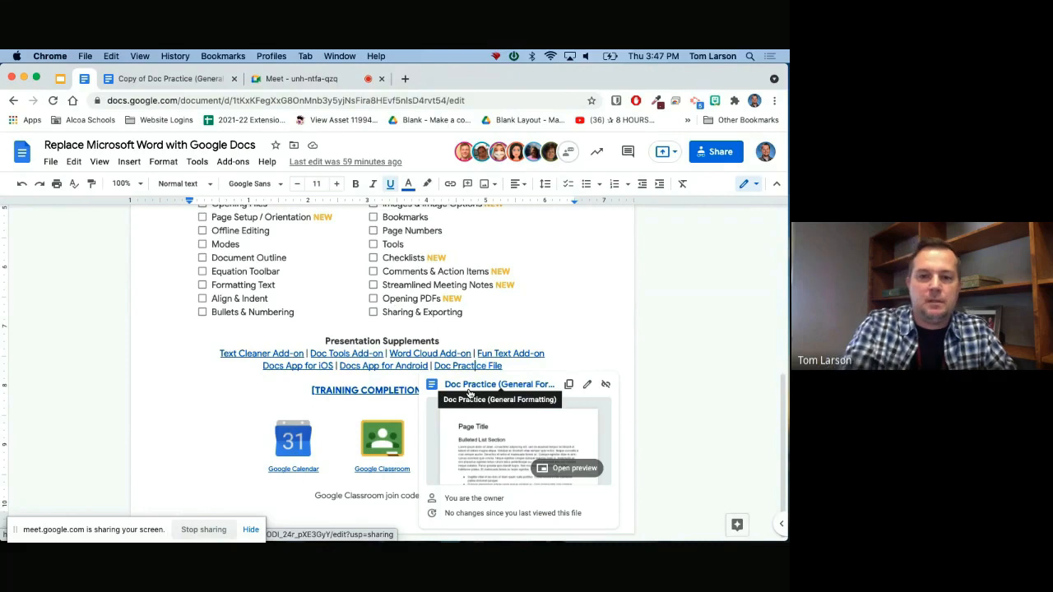
left_click(60, 79)
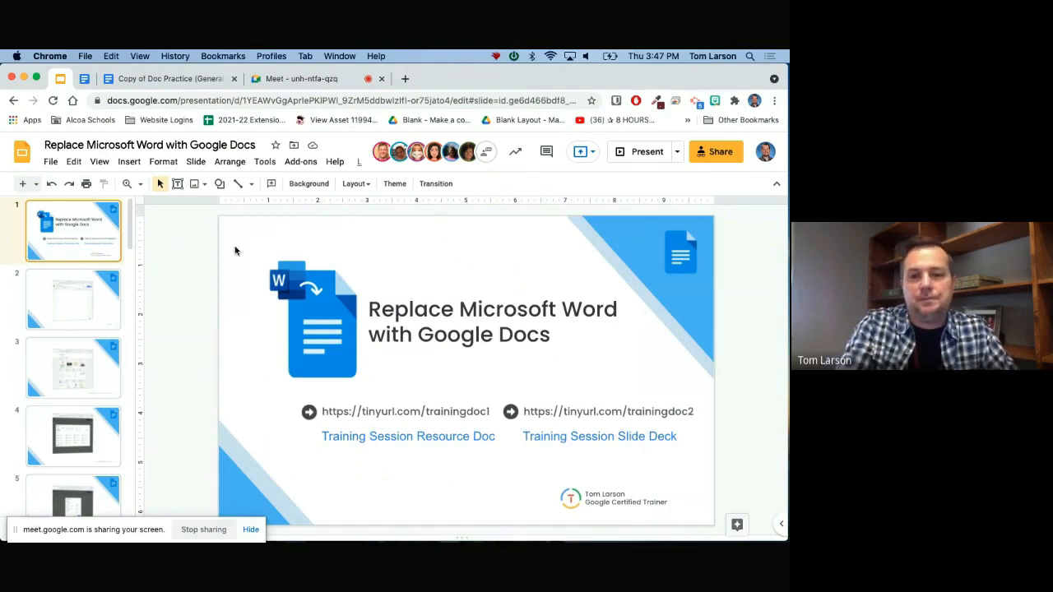
left_click(77, 303)
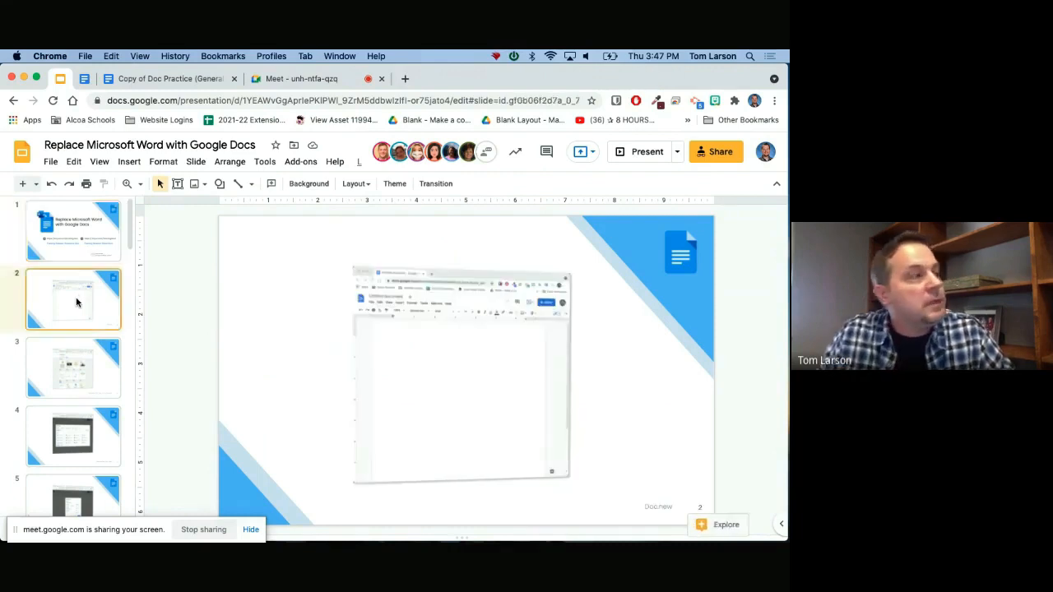
left_click(423, 349)
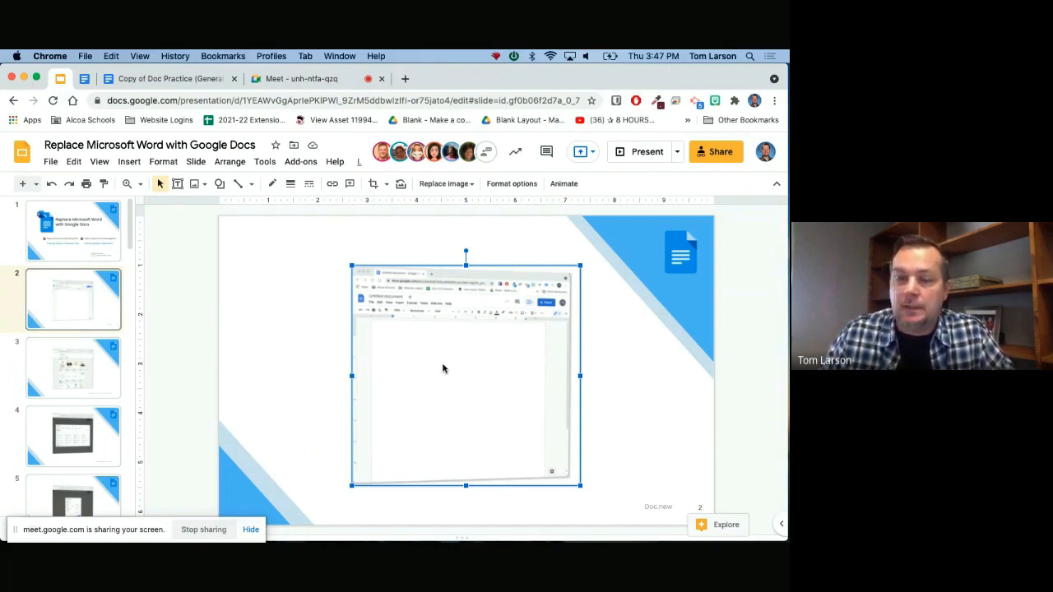
left_click(83, 240)
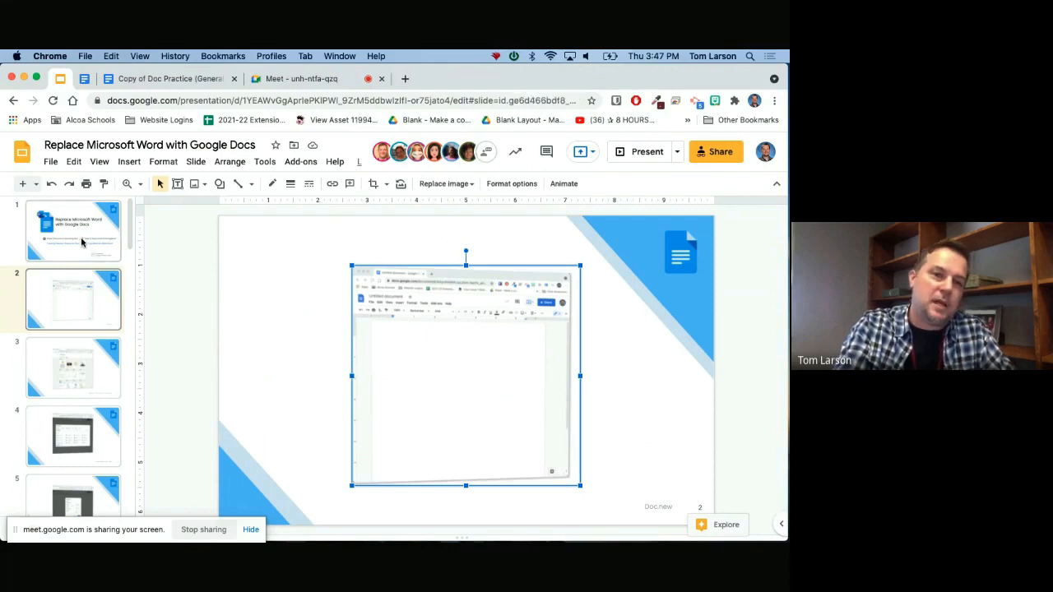
left_click(73, 301)
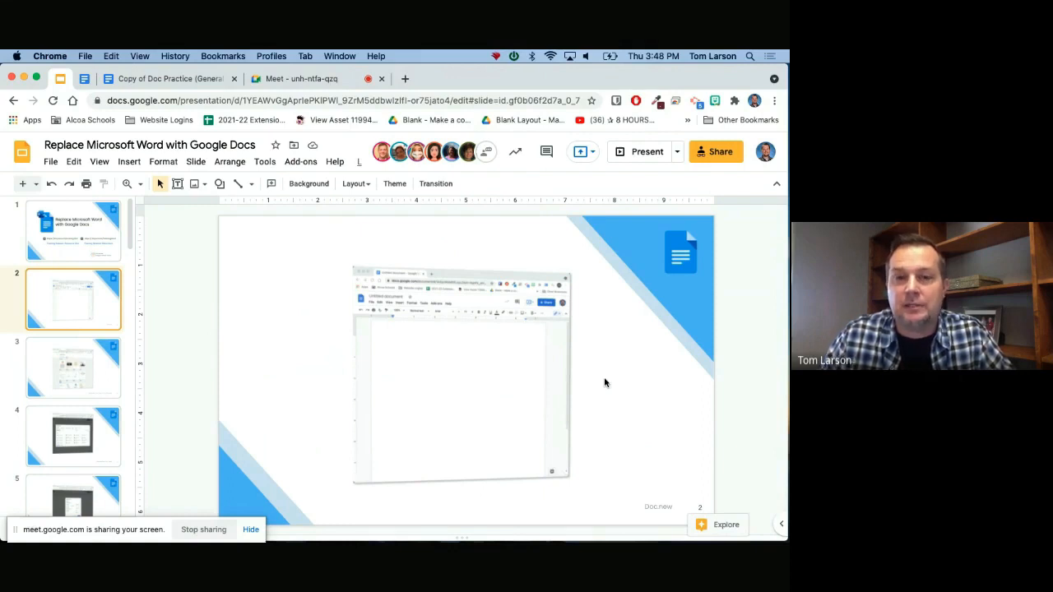
Step: Create a blank Google Docs document in a new browser tab using the address doc.new
left_click(405, 78)
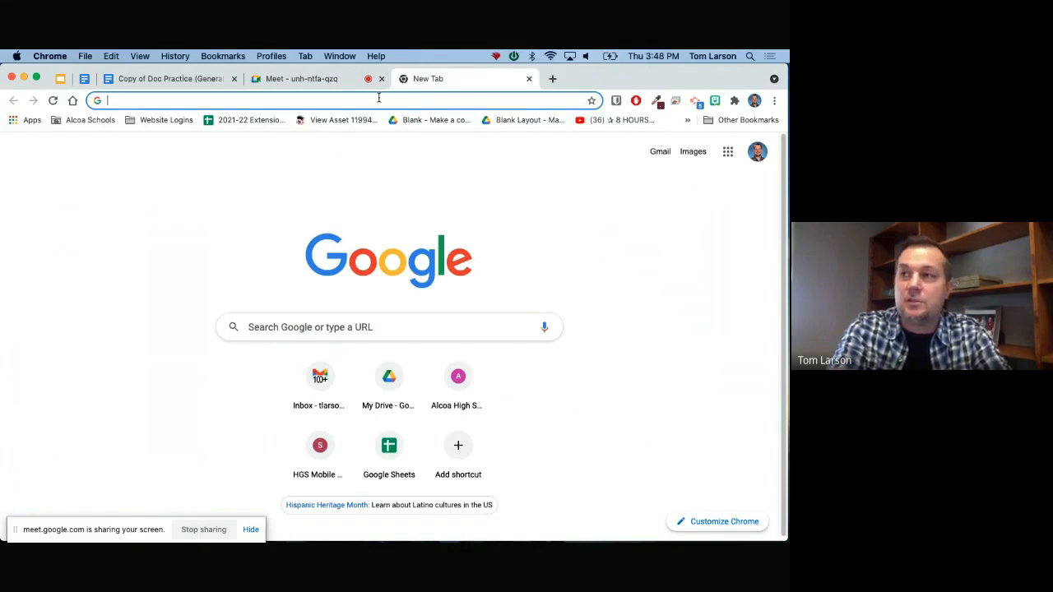
type("doc.new")
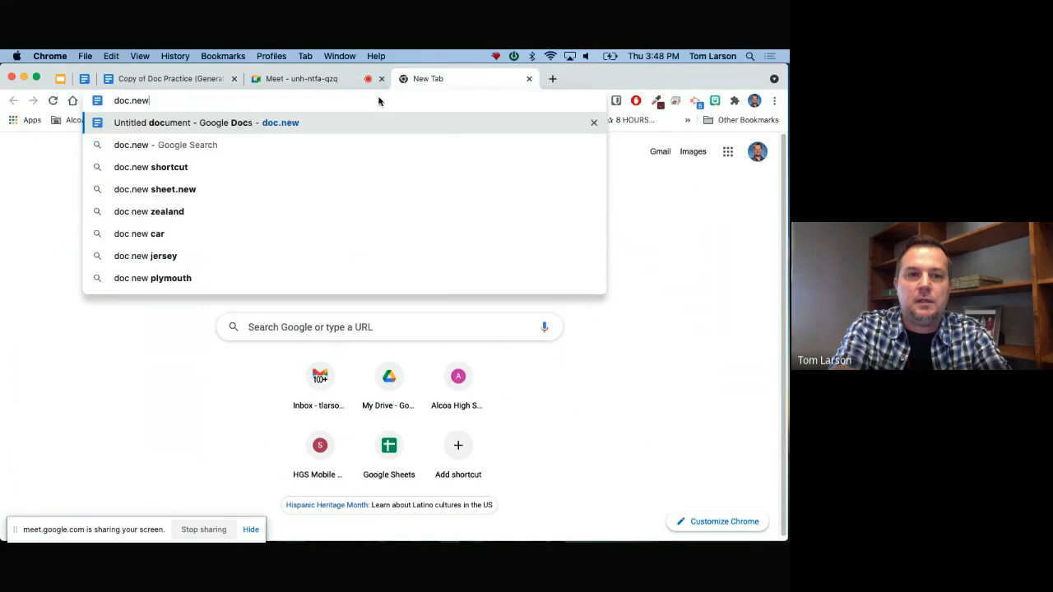
key("Return")
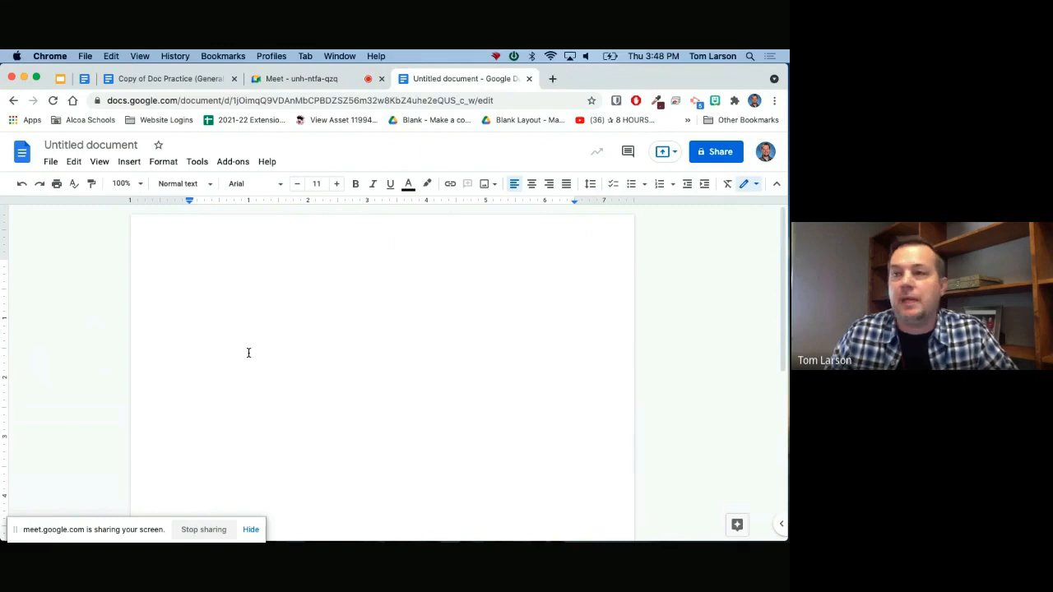
Step: Start a new document from a template and show the Alcoa City Schools templates in the template gallery
left_click(49, 164)
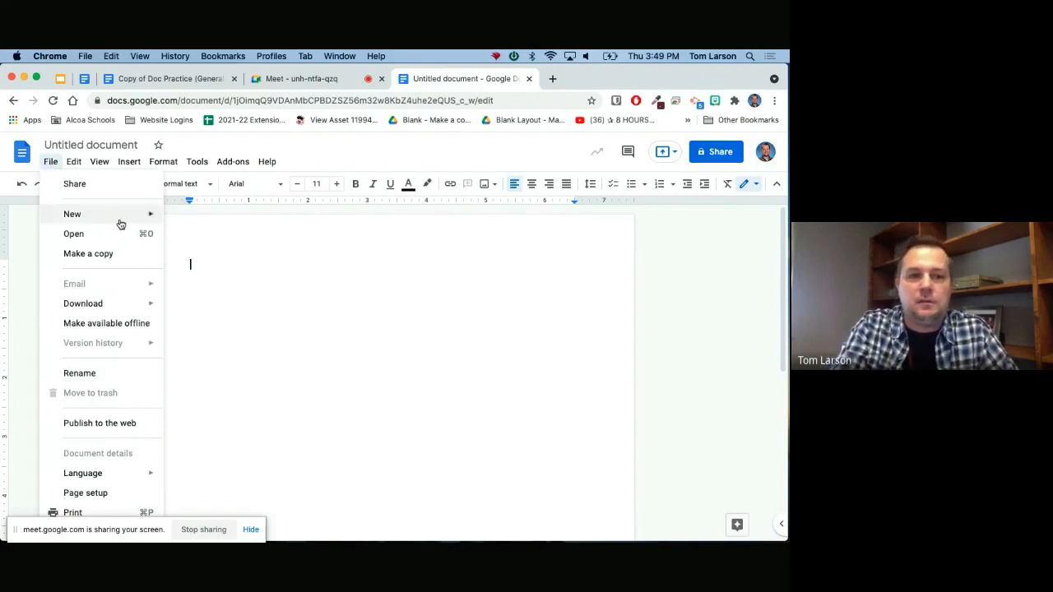
mouse_move(121, 223)
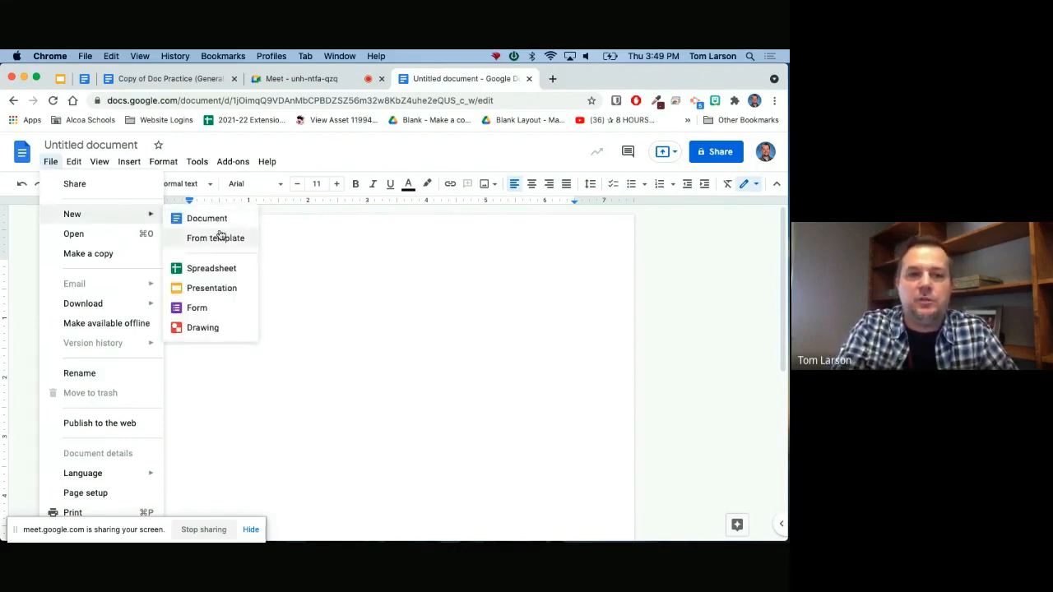
left_click(244, 242)
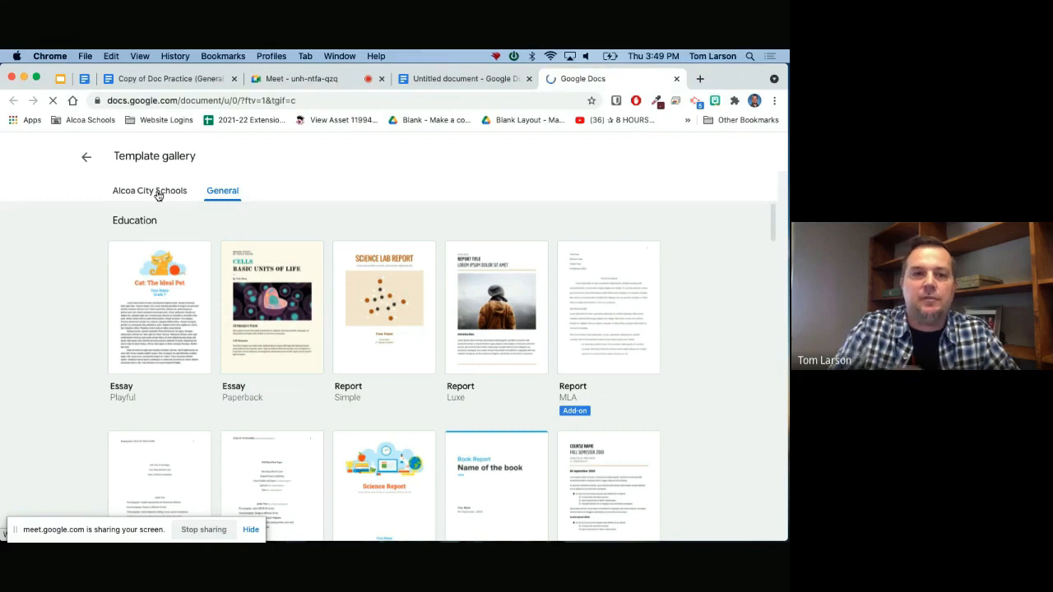
left_click(157, 193)
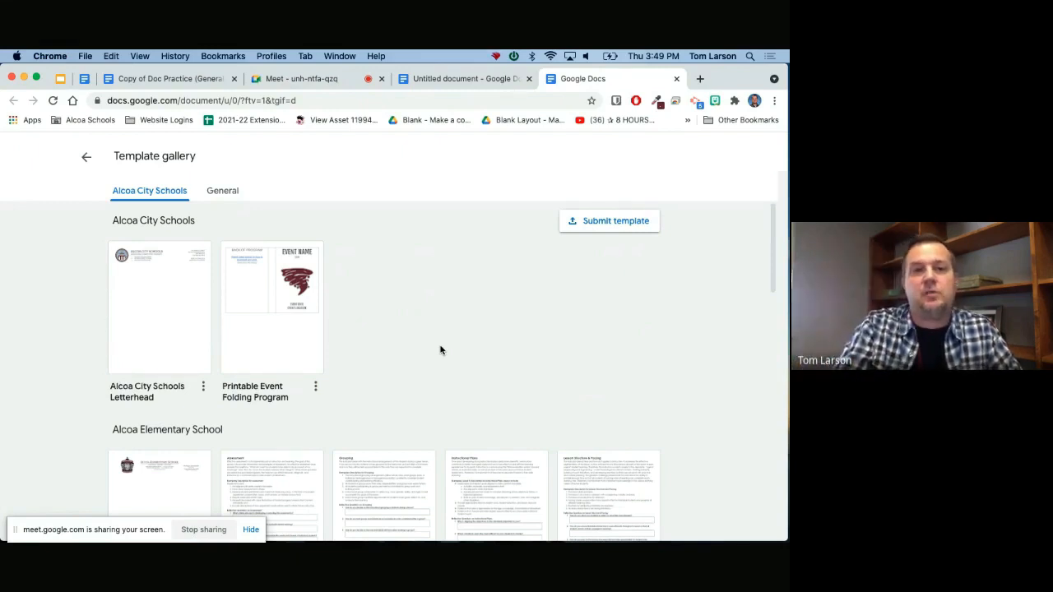
Step: Look through the Alcoa City Schools templates, from the district and elementary sections to Alcoa High School and Educator Support Center
scroll(440, 350, "down", 2)
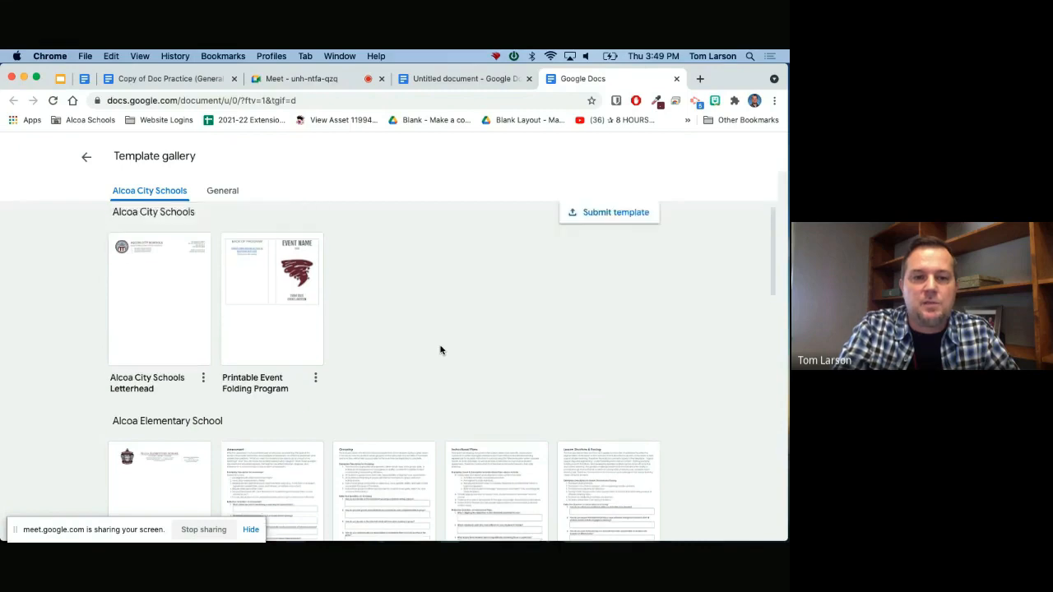
scroll(440, 349, "down", 10)
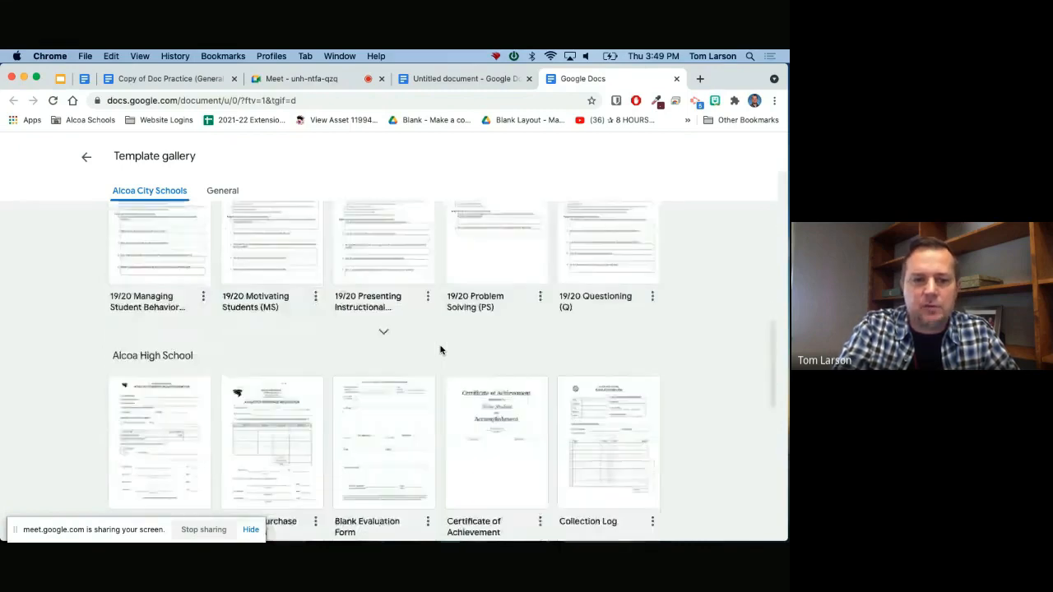
scroll(440, 350, "down", 2)
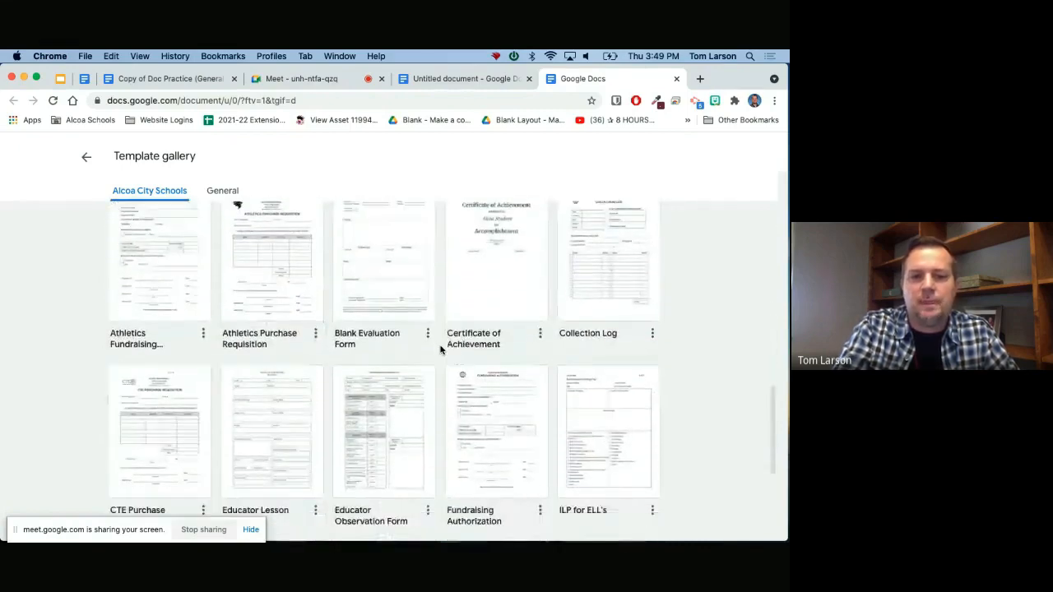
scroll(440, 349, "up", 2)
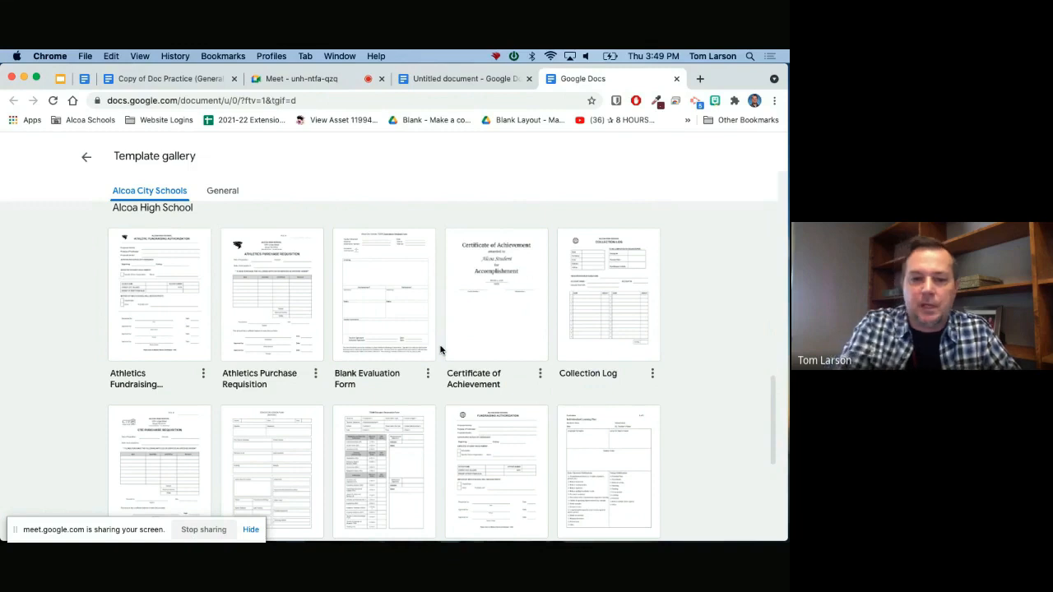
scroll(440, 350, "down", 5)
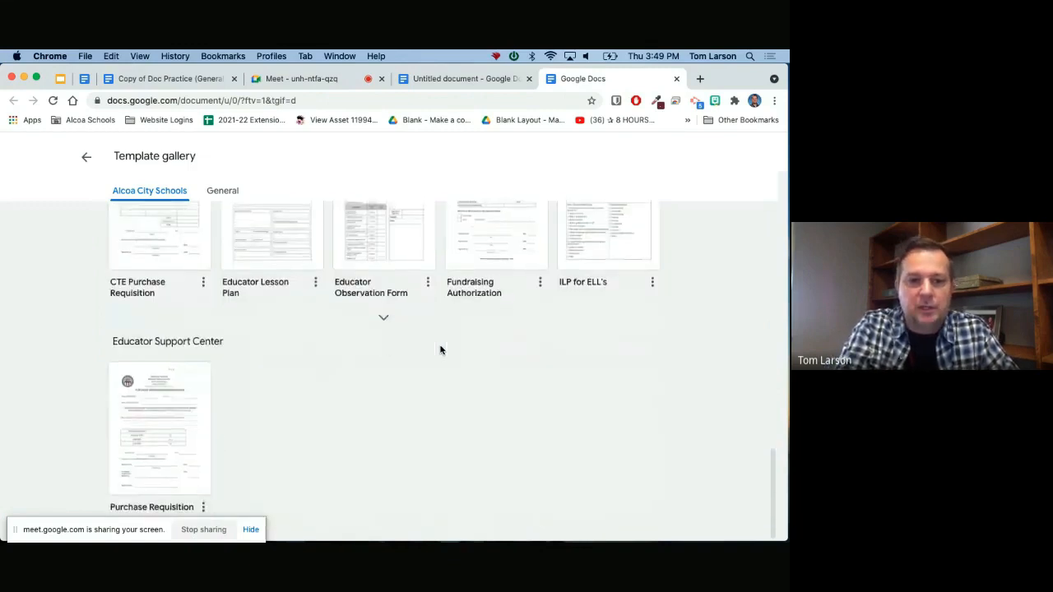
scroll(440, 349, "up", 5)
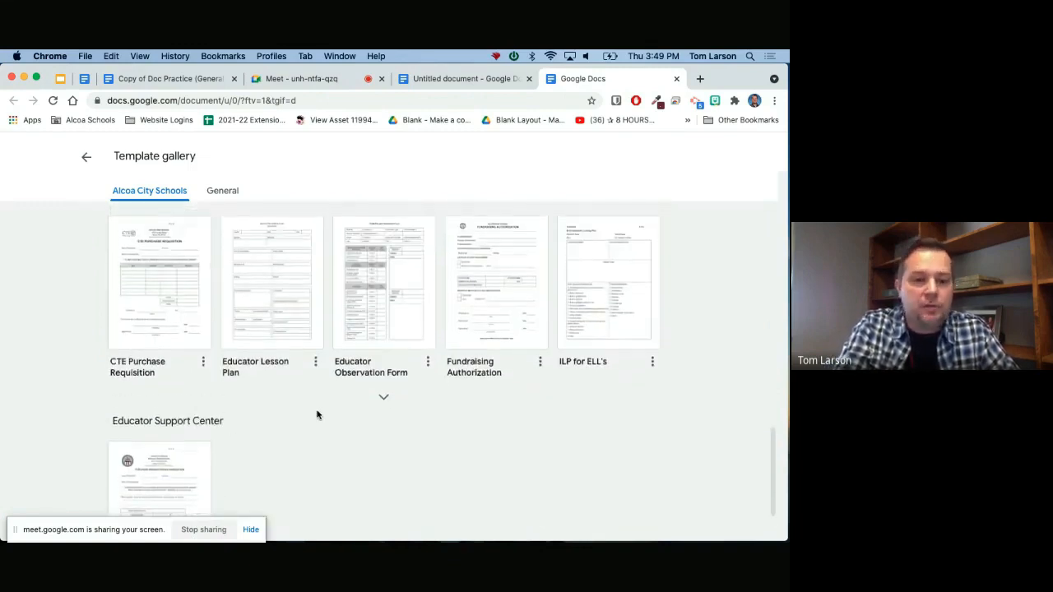
scroll(316, 415, "up", 10)
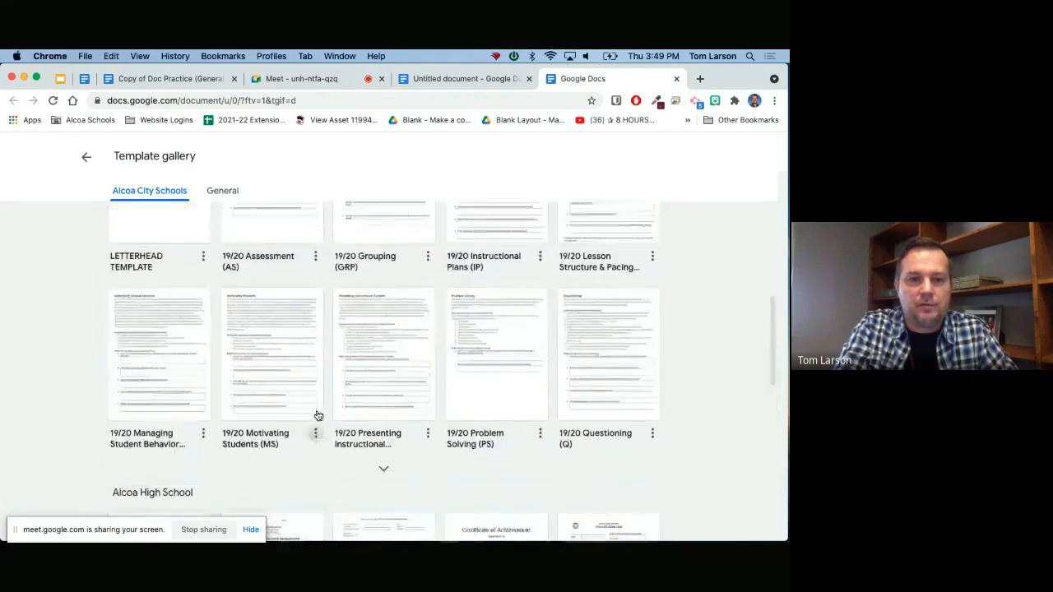
scroll(317, 414, "up", 6)
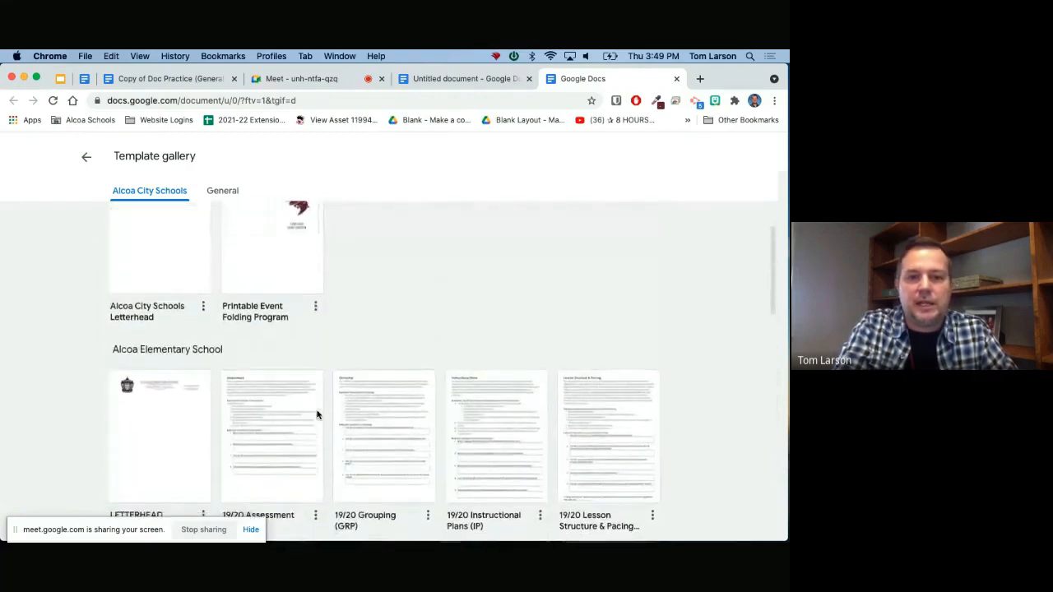
scroll(316, 415, "up", 3)
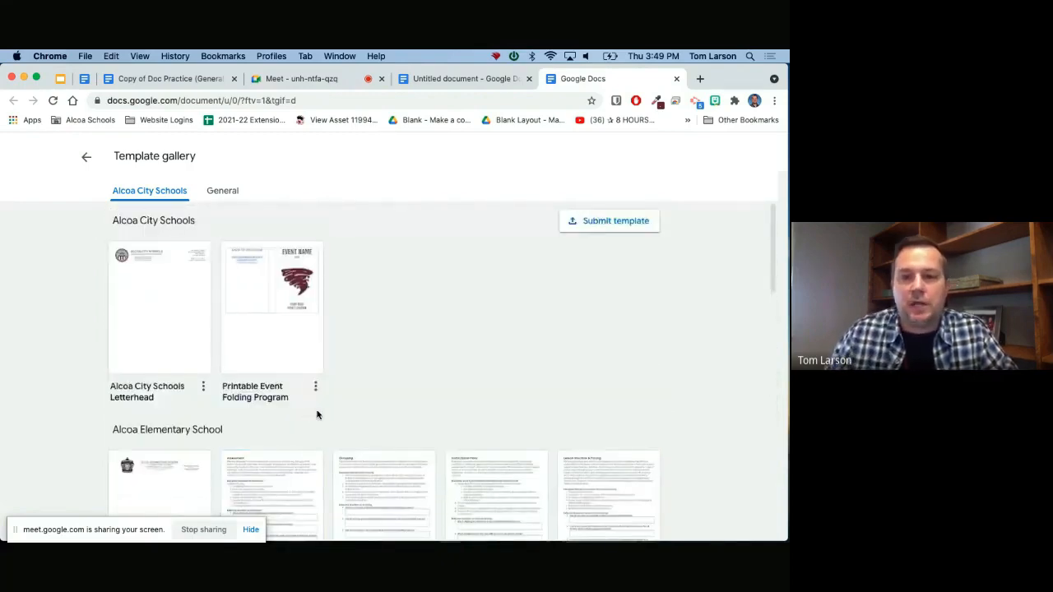
scroll(316, 415, "down", 10)
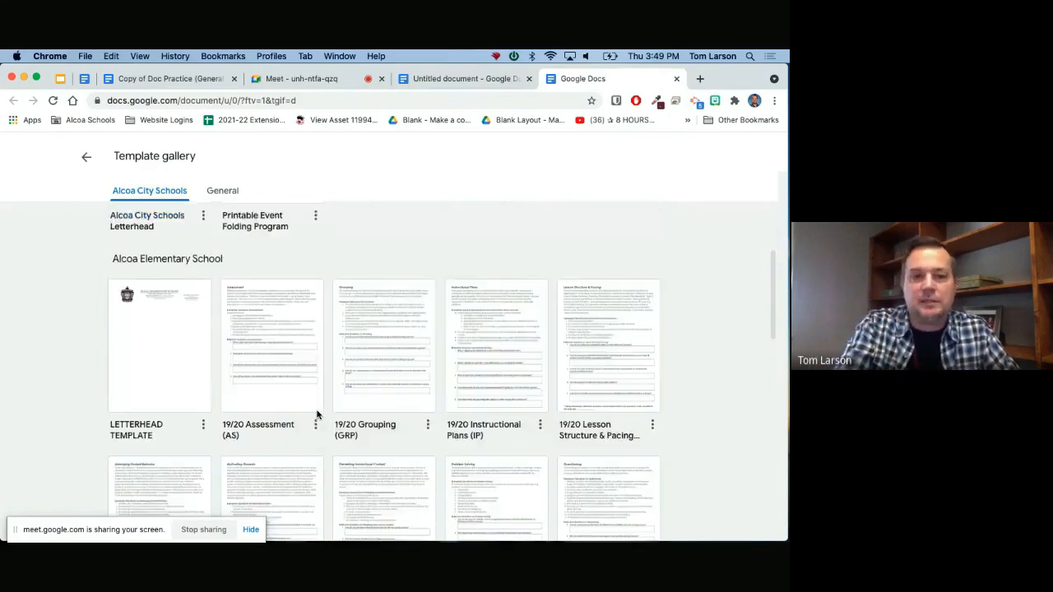
scroll(316, 415, "down", 3)
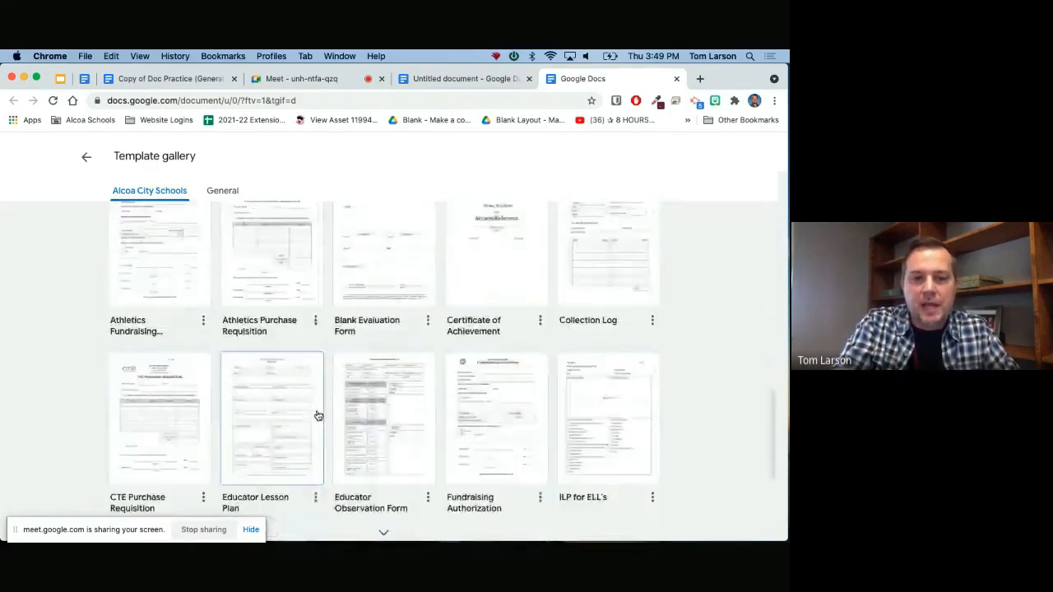
Step: Create a document from the Alcoa High School Athletics Fundraising Authorization template, then close it and return to the untitled document
scroll(316, 414, "up", 1)
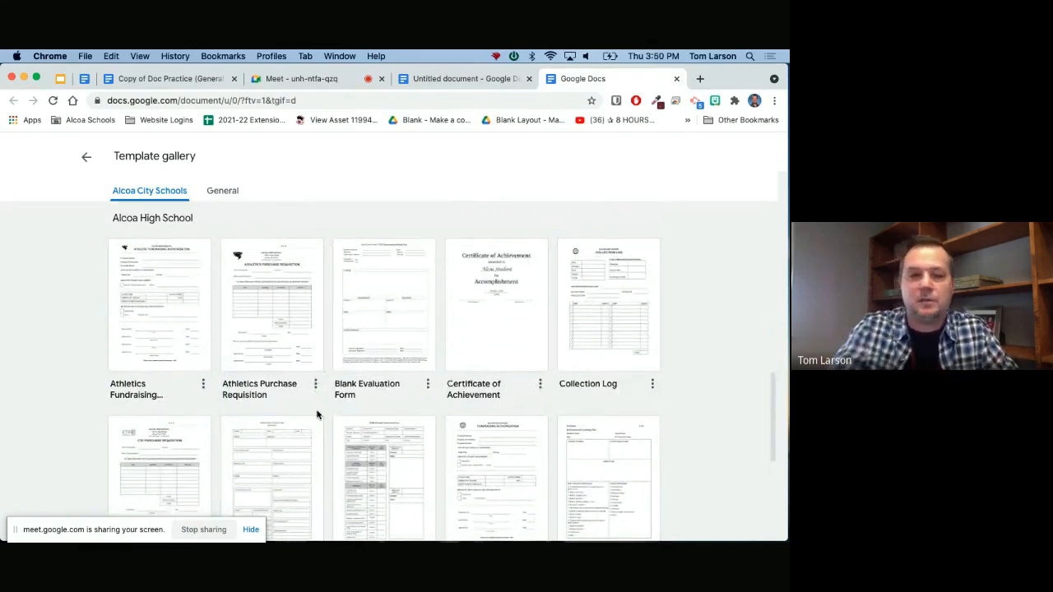
left_click(162, 305)
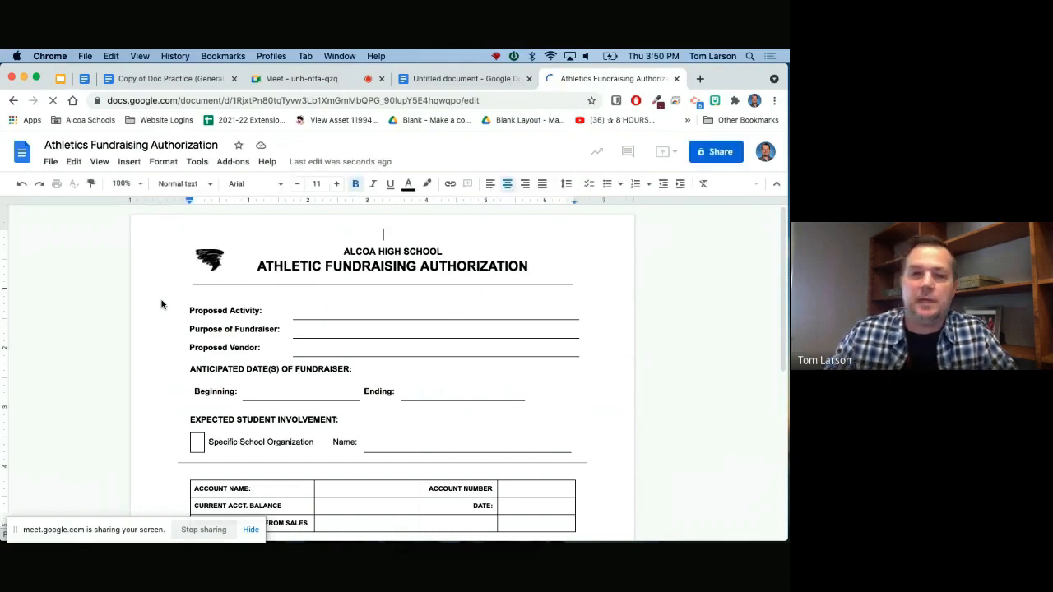
left_click(674, 78)
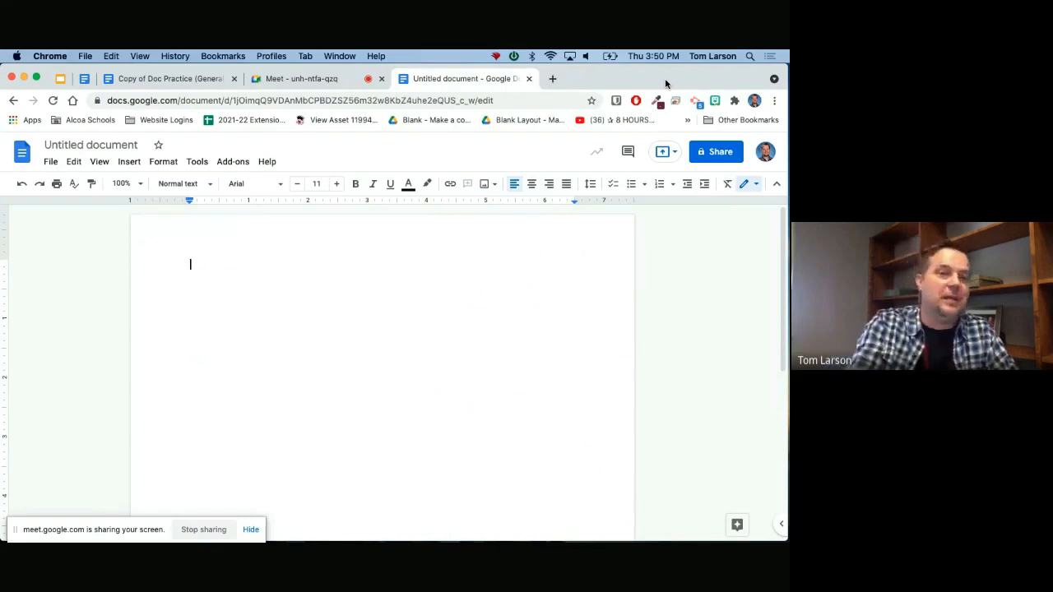
Step: Upload the Word file "Resume (Word Version)" from the Desktop and open it in Google Docs
left_click(50, 162)
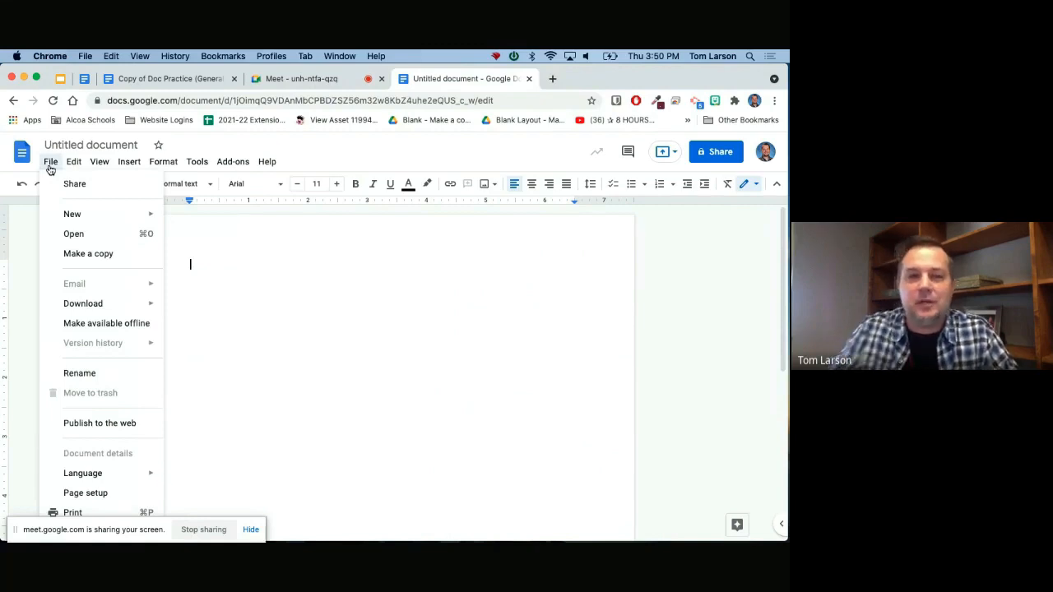
left_click(76, 235)
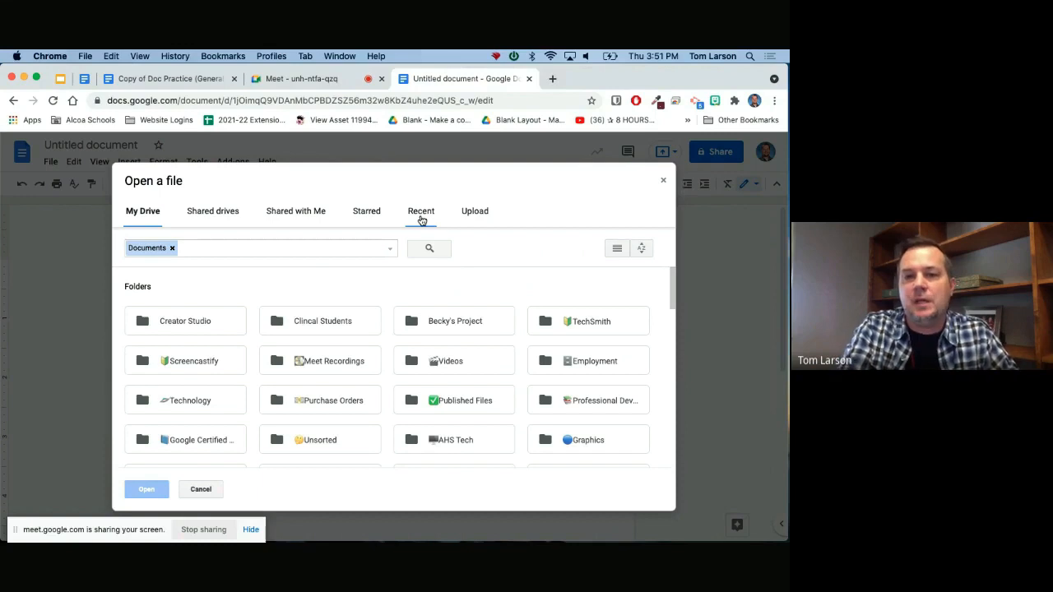
left_click(473, 211)
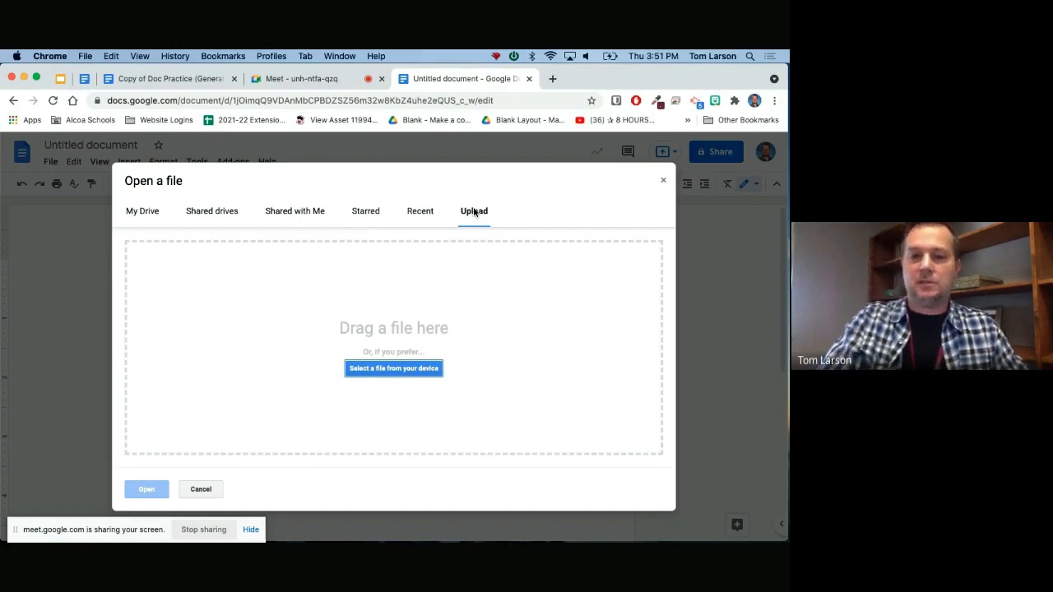
left_click(372, 371)
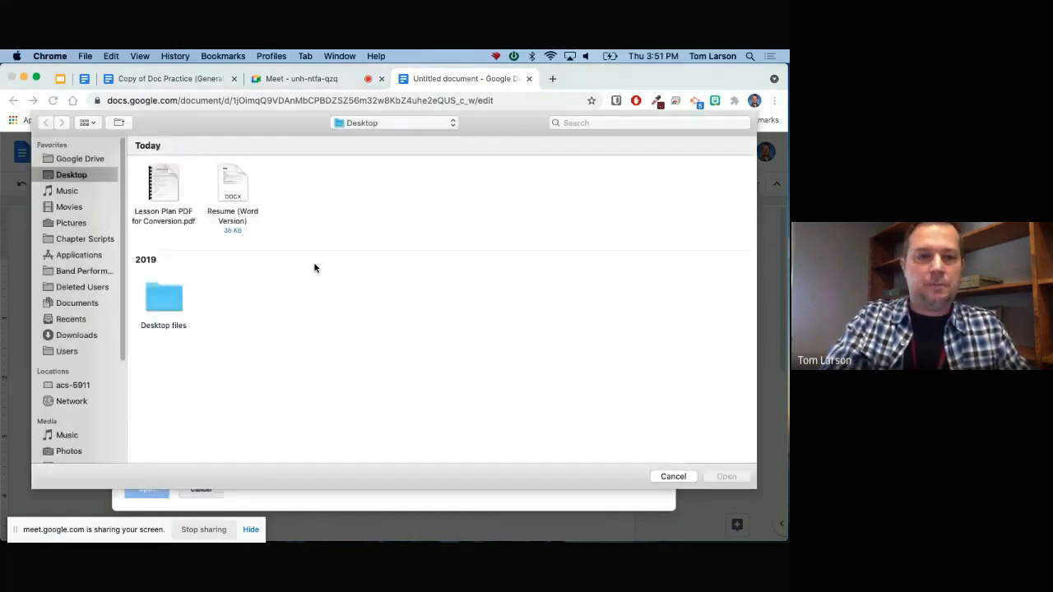
left_click(232, 188)
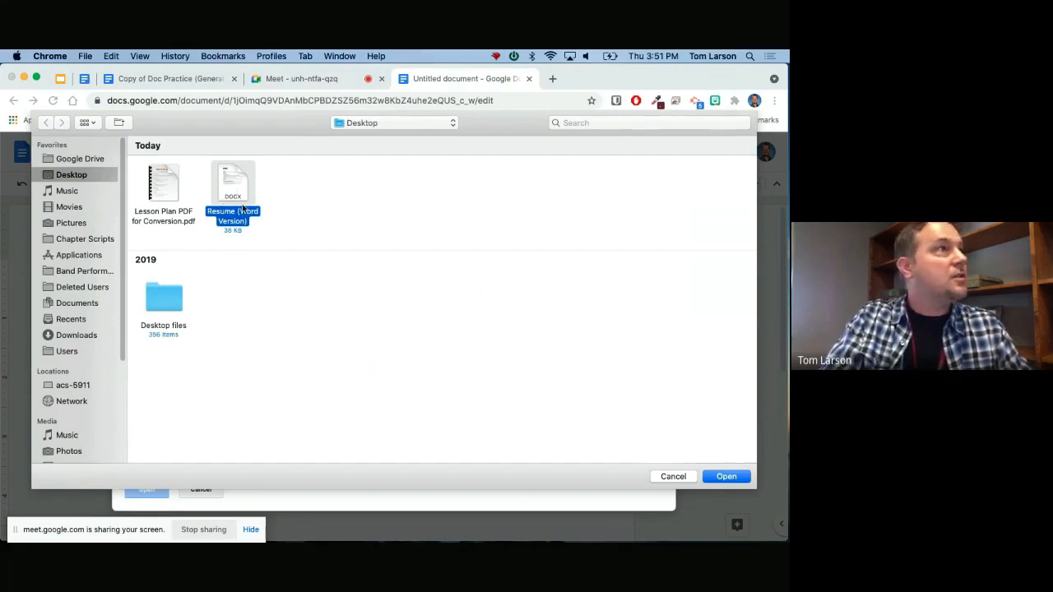
left_click(721, 477)
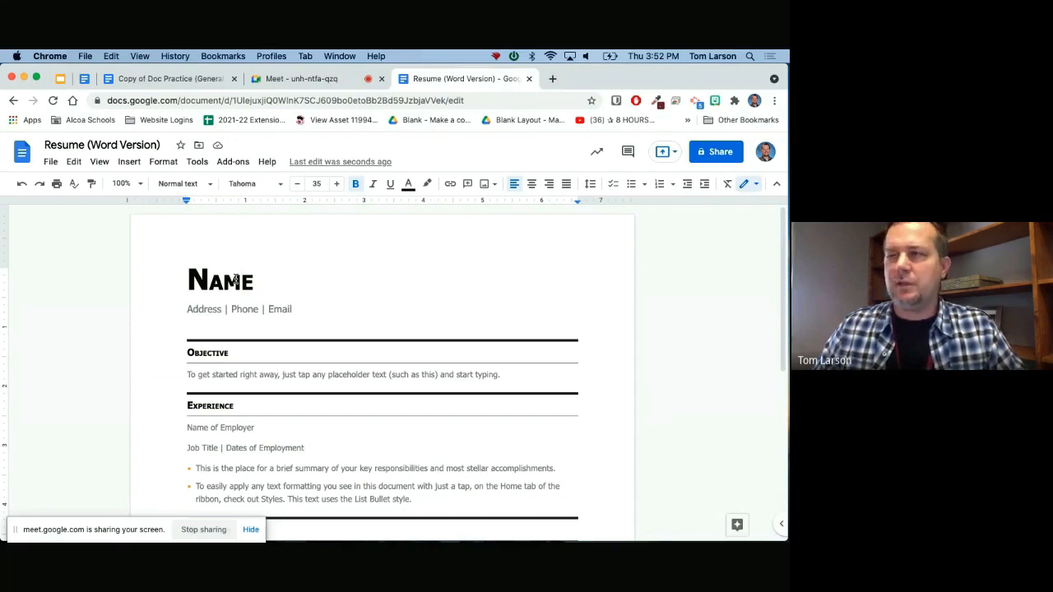
Step: Switch to the Replace Microsoft Word with Google Docs slides and open the Report Example document linked from the Page setup image on slide 5
key("super+1")
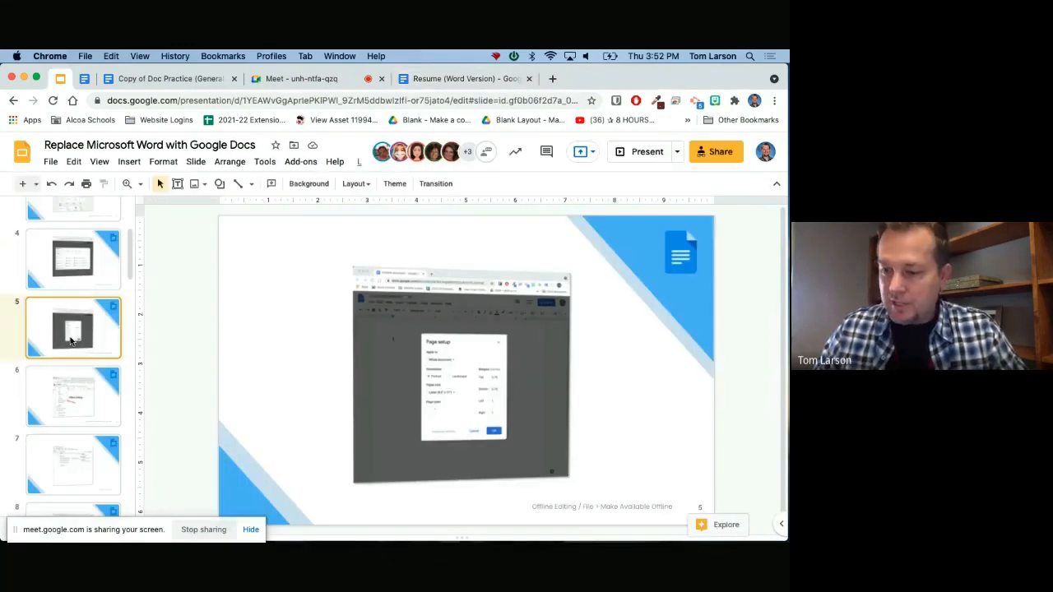
left_click(450, 396)
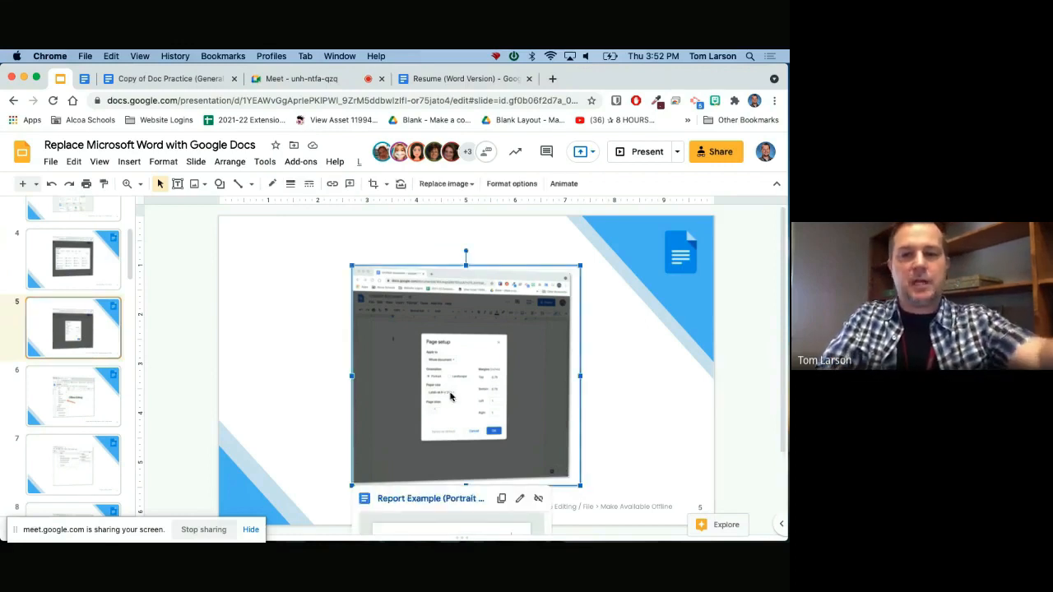
scroll(450, 397, "down", 1)
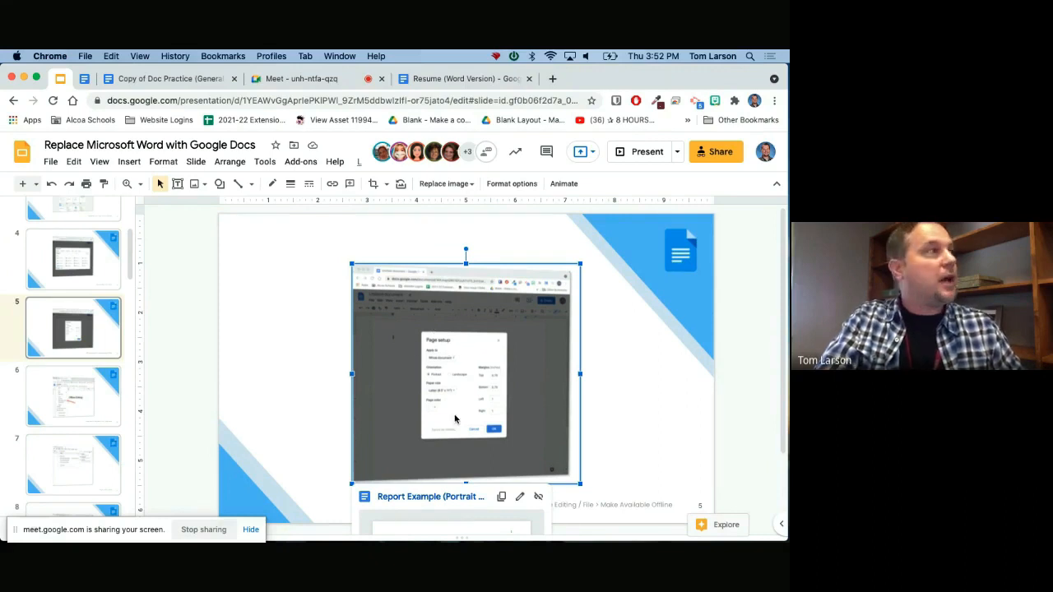
left_click(431, 497)
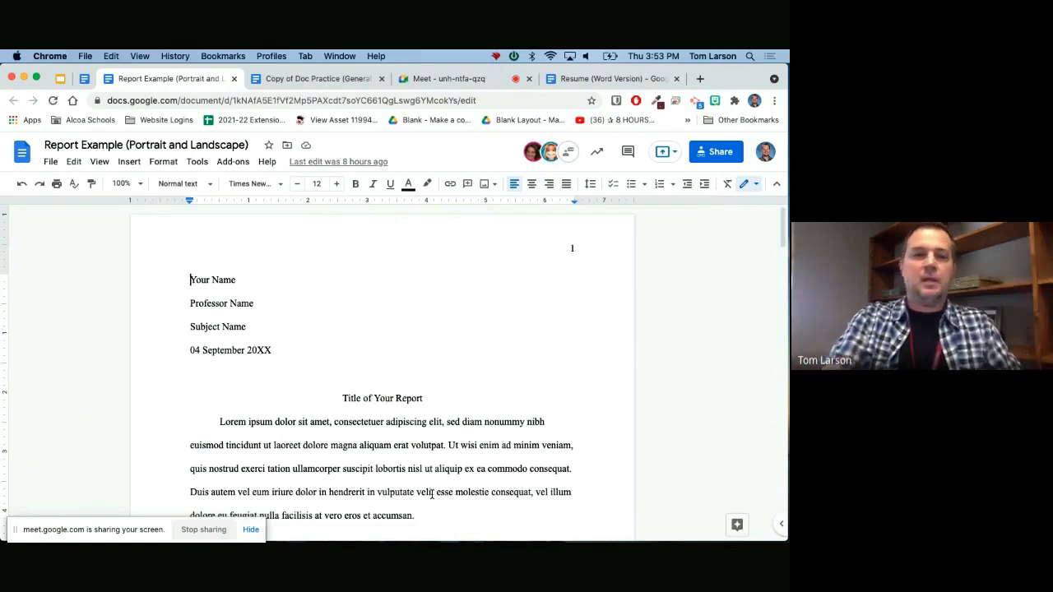
Step: Set the report's zoom to 75% and look through its pages from the title page to the landscape map page and back to the conclusion
left_click(138, 184)
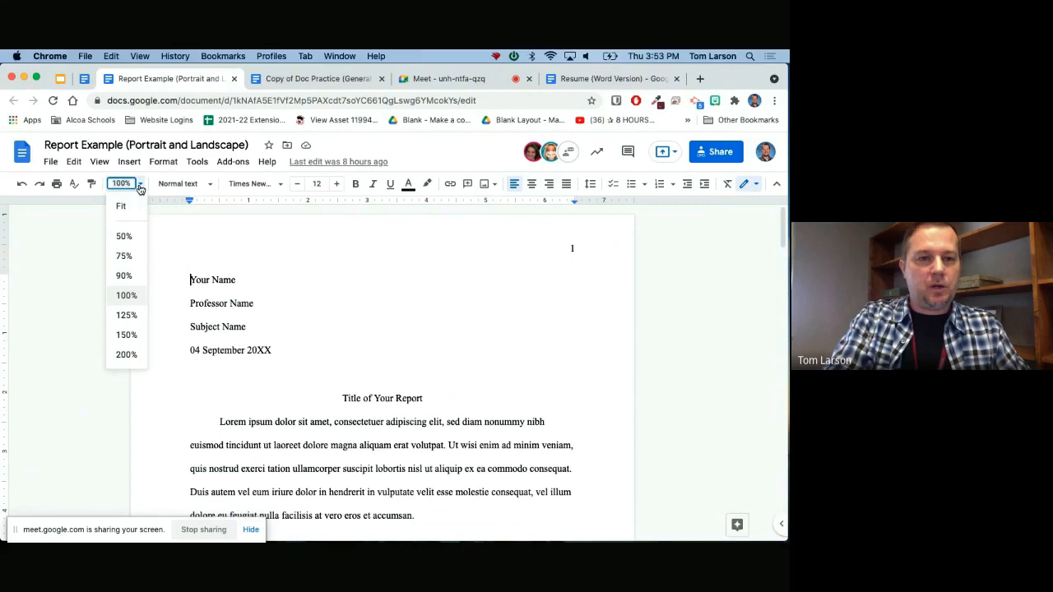
left_click(128, 256)
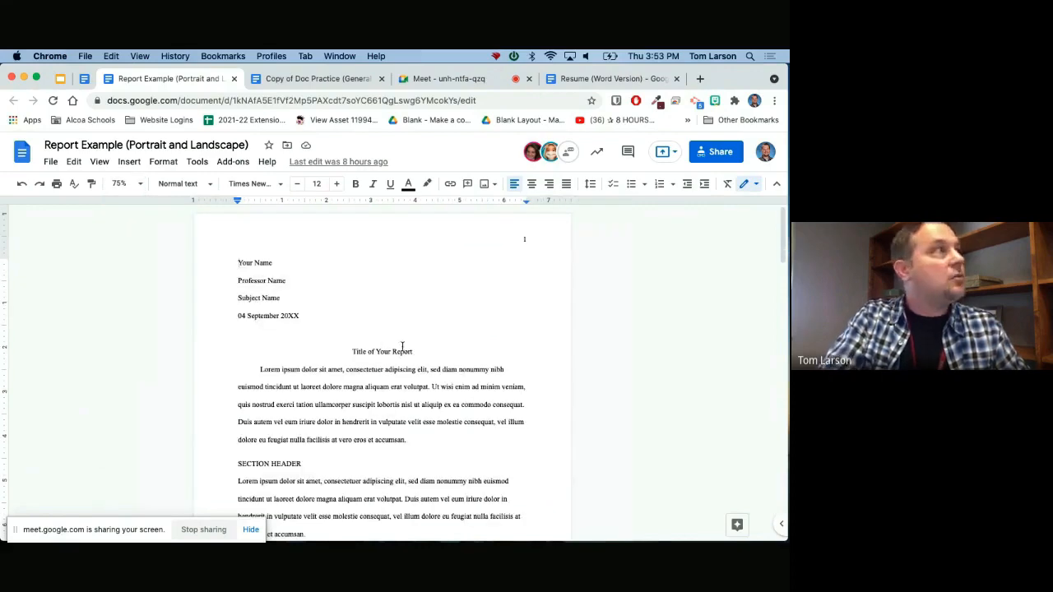
scroll(402, 345, "down", 3)
scroll(402, 345, "up", 3)
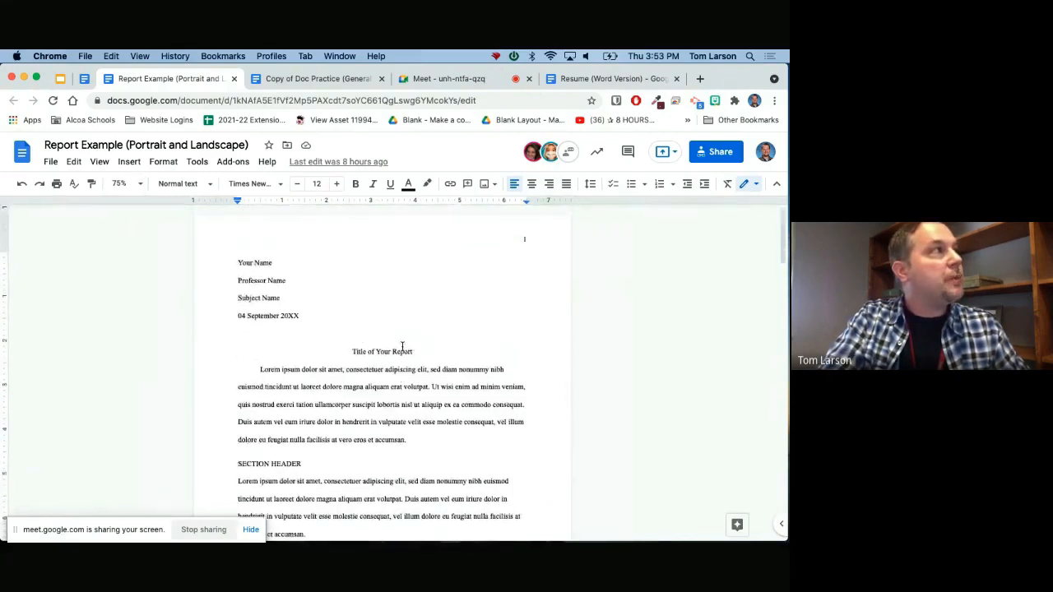
scroll(402, 345, "down", 5)
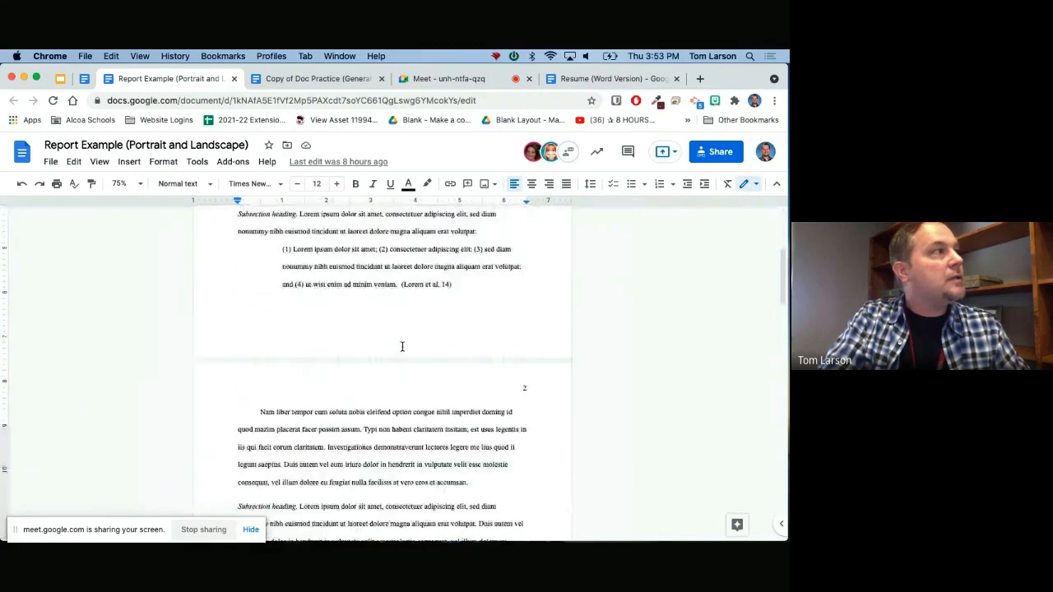
scroll(402, 346, "down", 6)
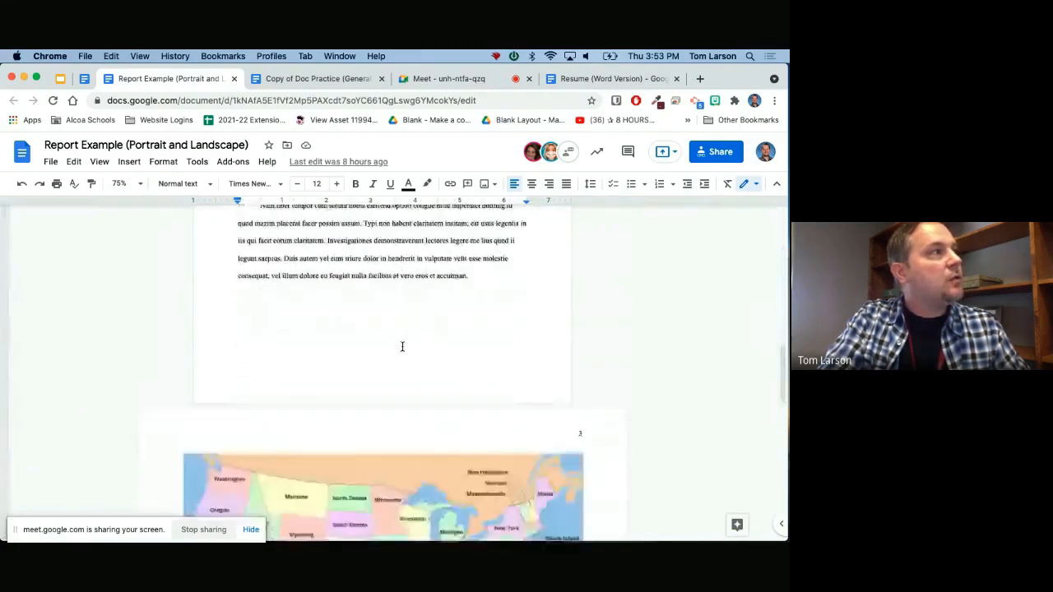
scroll(402, 346, "down", 3)
scroll(402, 347, "down", 2)
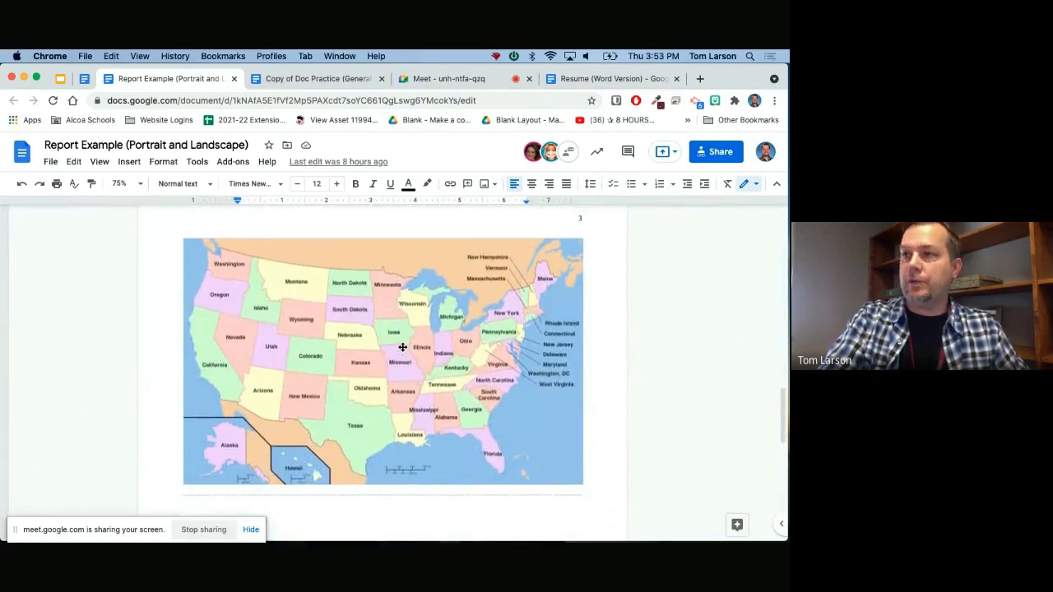
scroll(402, 347, "up", 8)
scroll(402, 347, "up", 2)
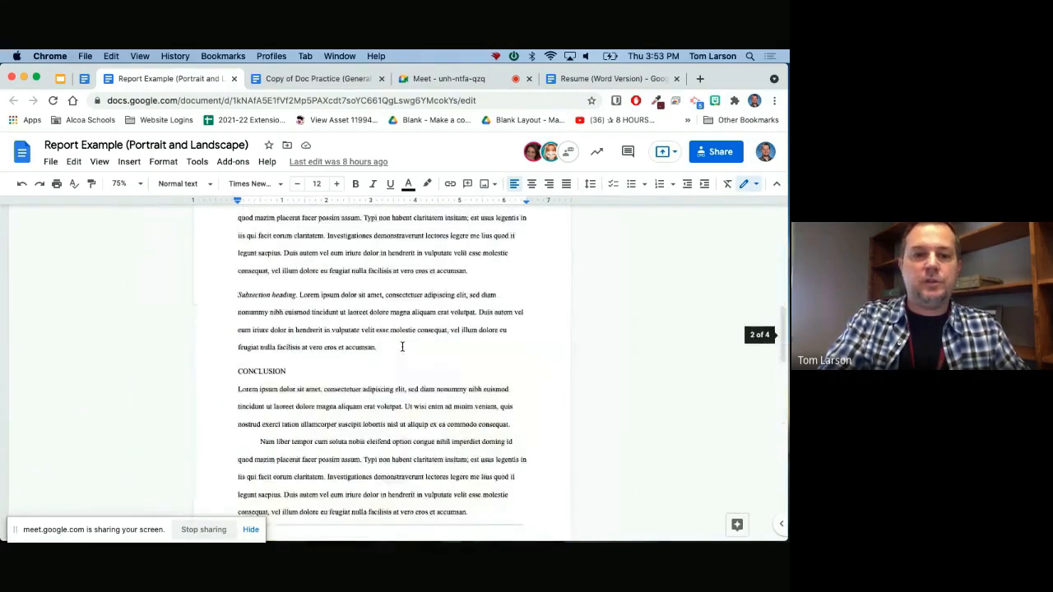
Step: Examine the page setup's orientation and apply-to choices for the report section containing the conclusion, and close the dialog without applying changes
left_click(237, 388)
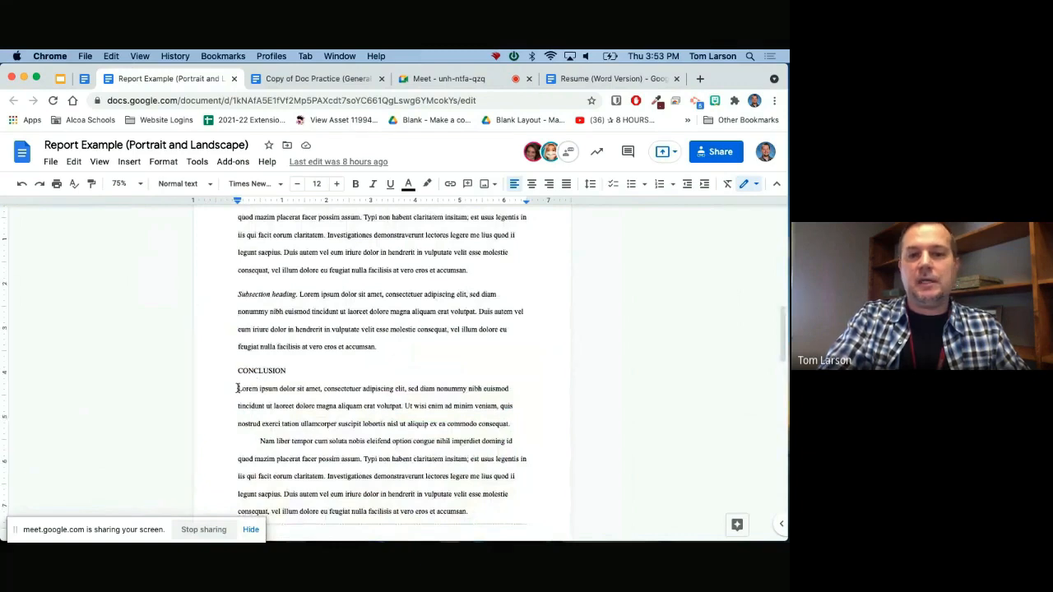
left_click(51, 162)
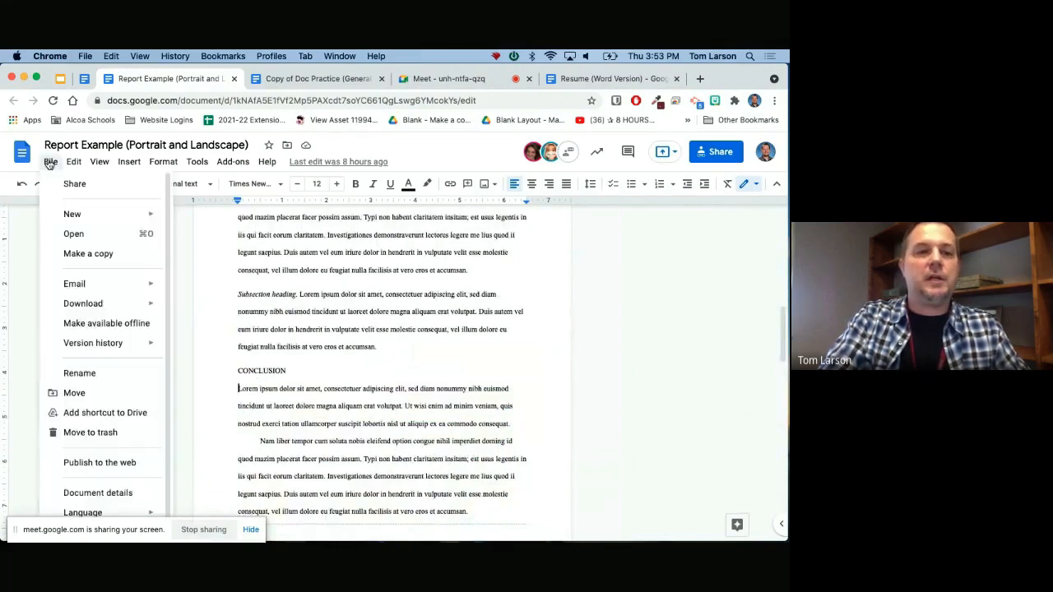
scroll(90, 358, "down", 1)
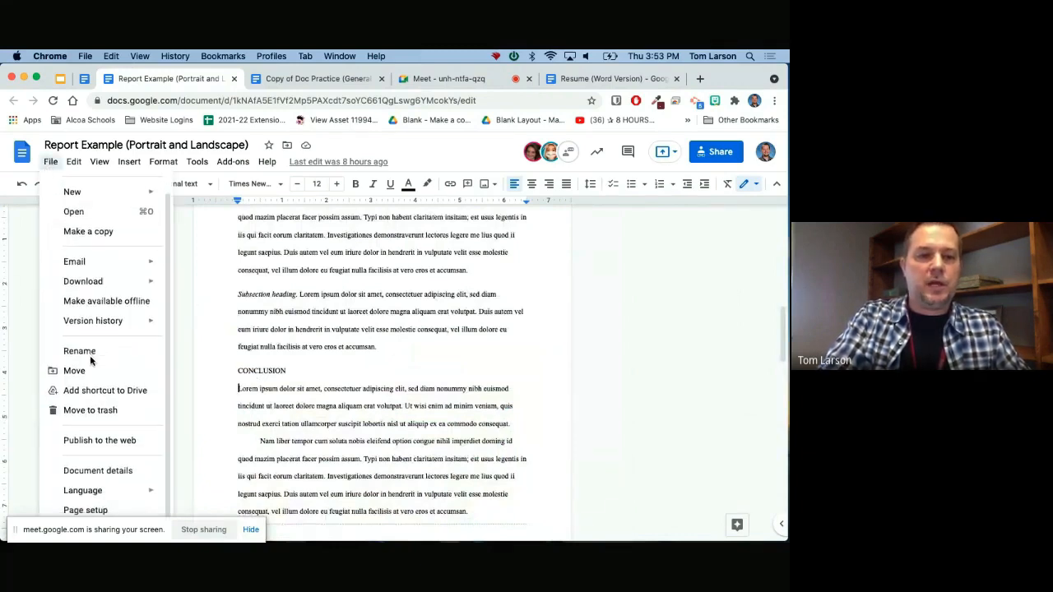
left_click(100, 513)
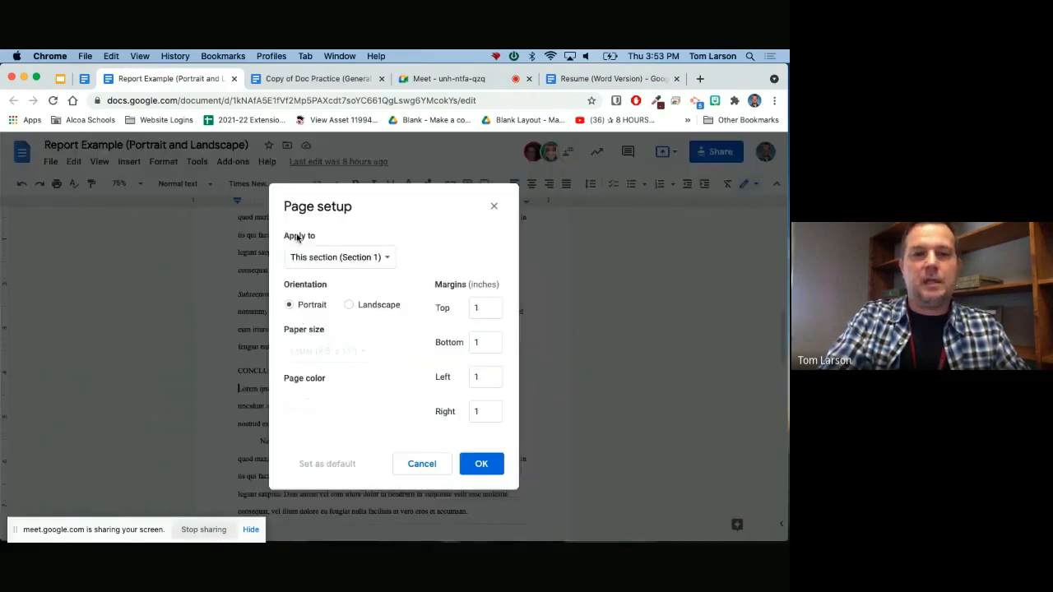
left_click(349, 305)
left_click(384, 257)
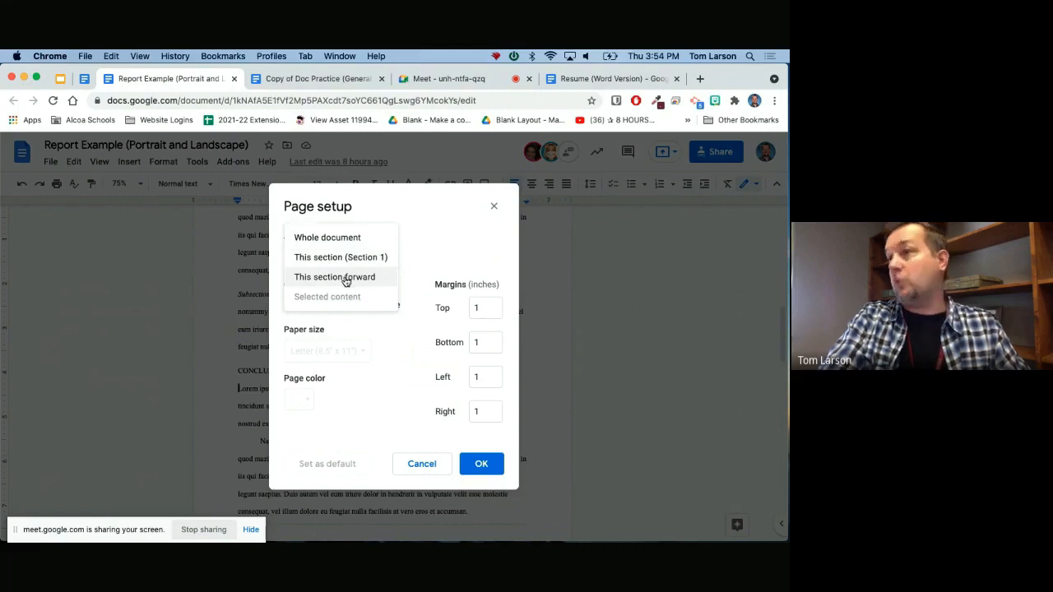
left_click(493, 208)
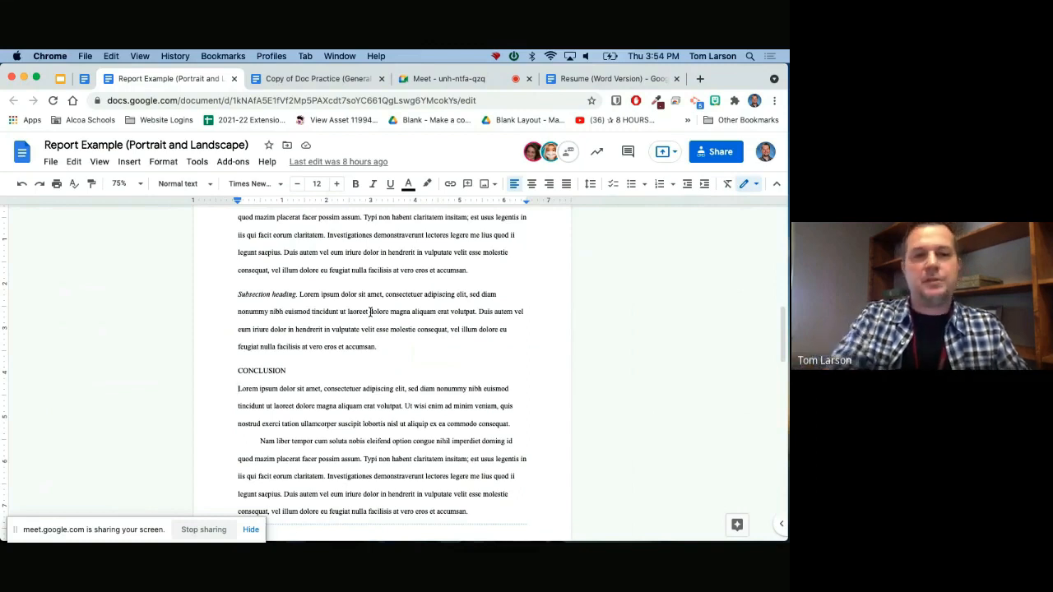
Step: Reopen the report's page setup to review the page color, paper size and margin settings, and cancel it
left_click(49, 163)
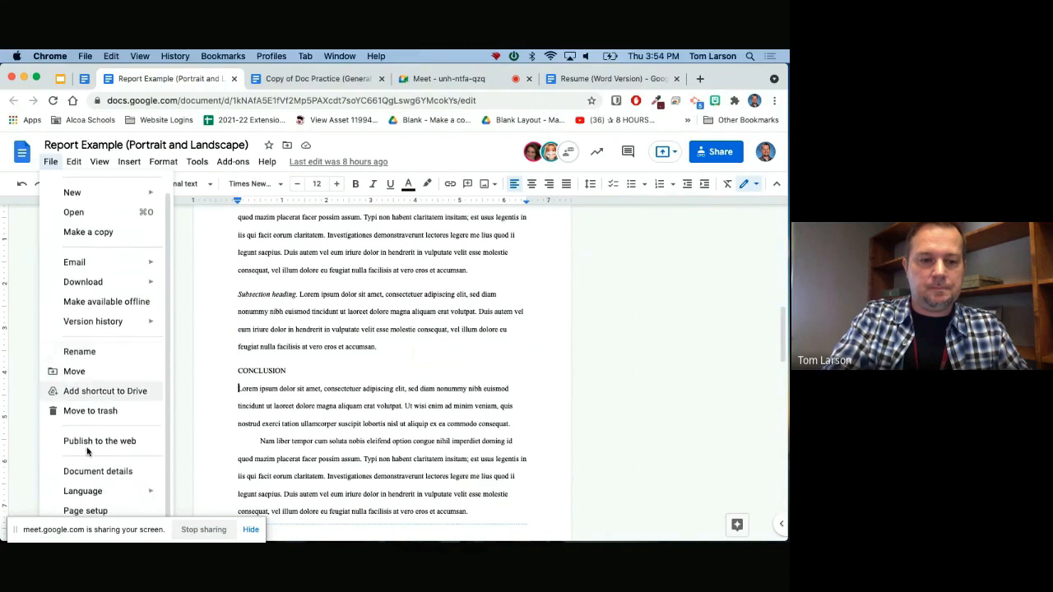
left_click(93, 511)
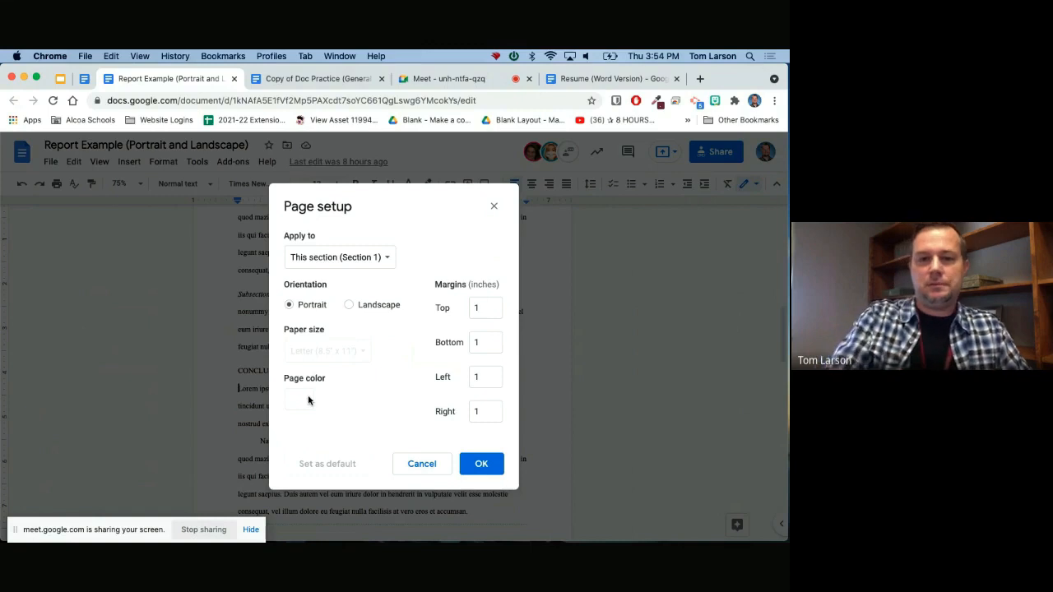
left_click(424, 465)
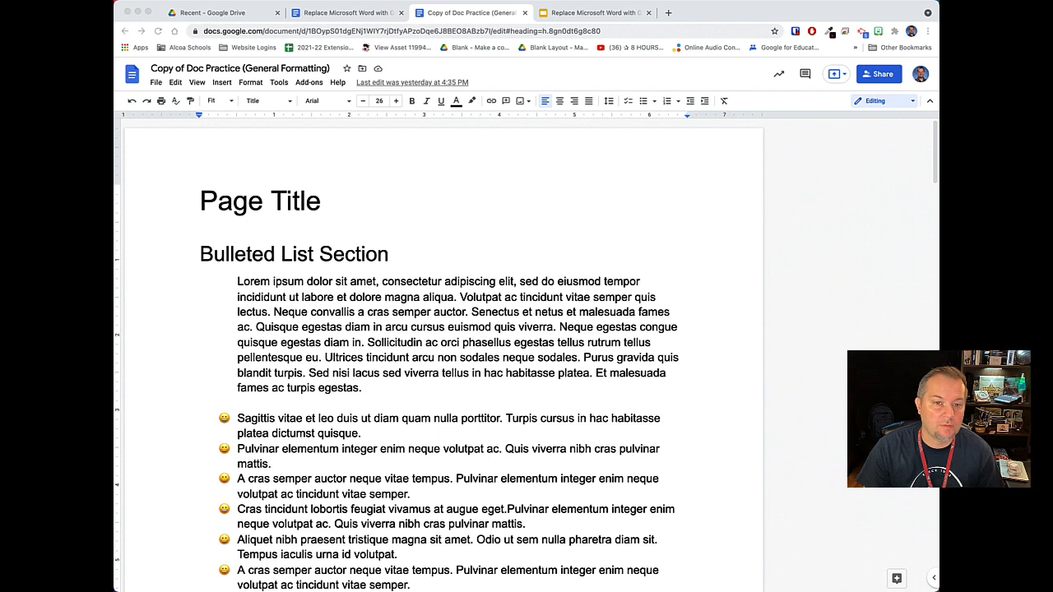
Step: Request offline availability for Copy of Doc Practice (General Formatting) and install the required Google Docs Offline extension in Chrome
left_click(158, 85)
left_click(157, 83)
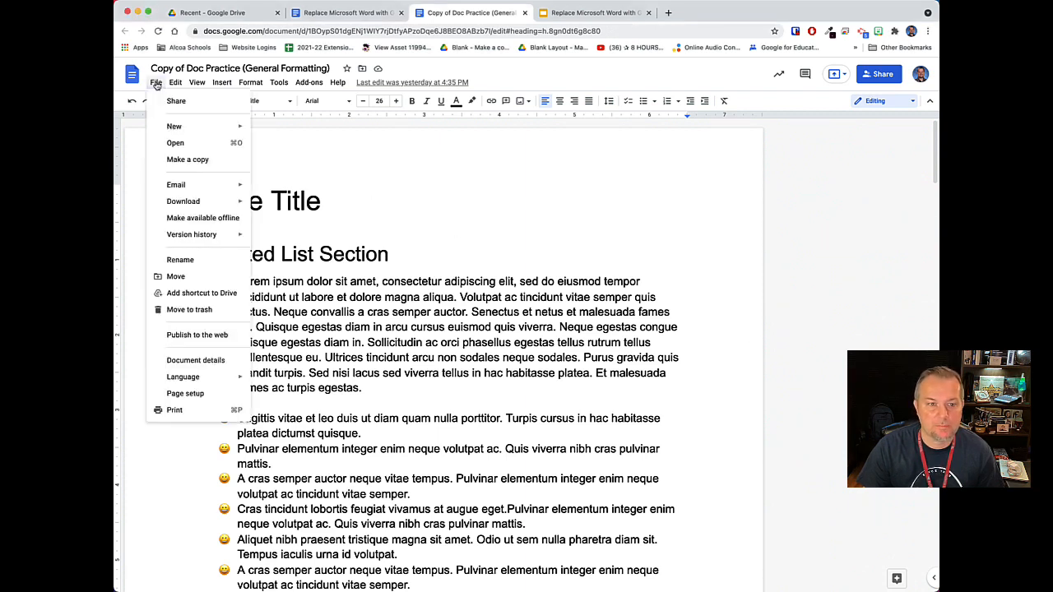
left_click(237, 220)
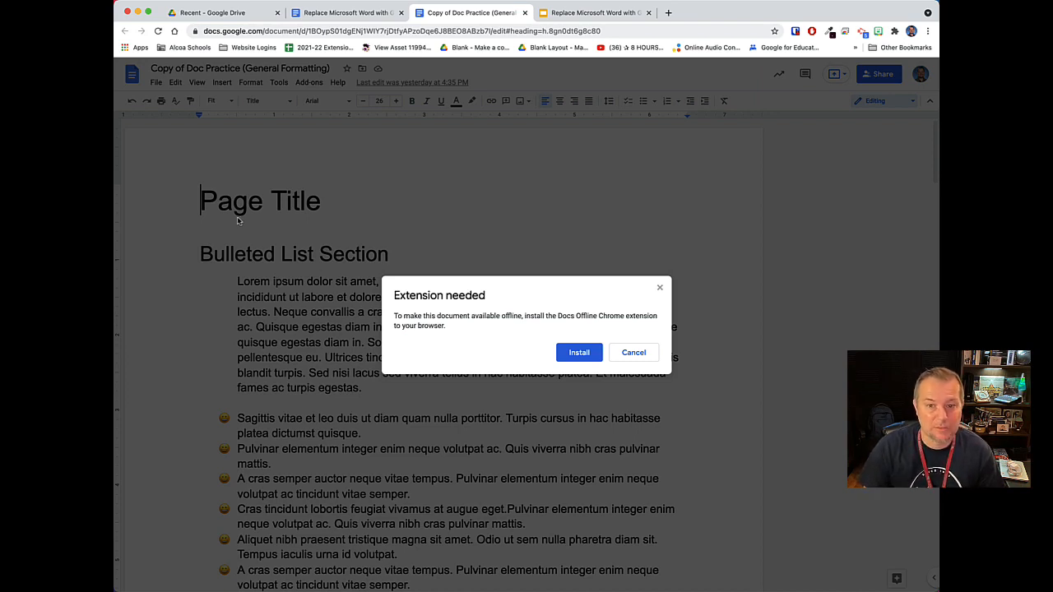
left_click(579, 354)
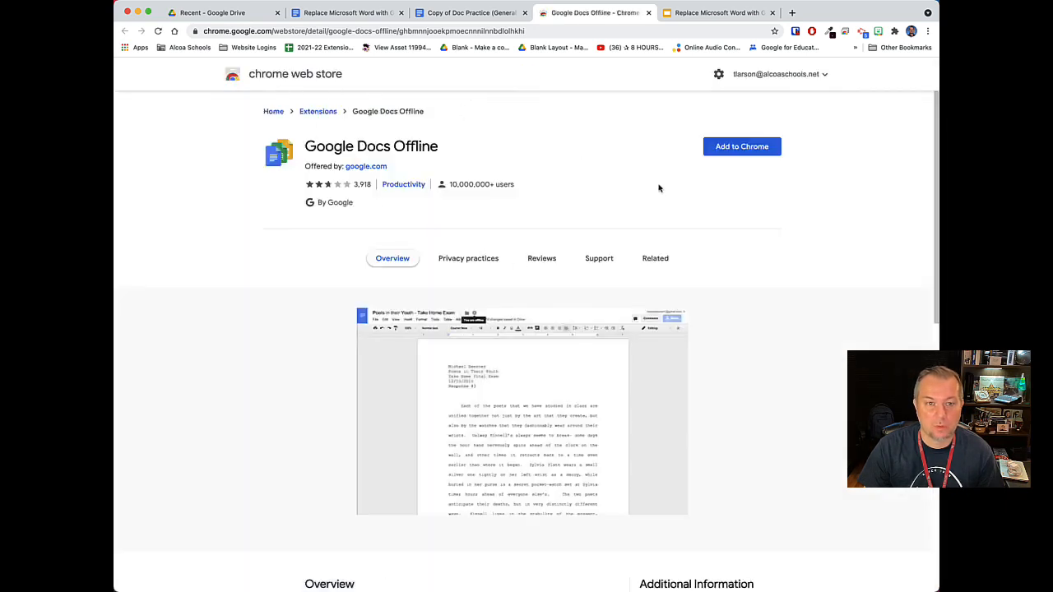
left_click(744, 148)
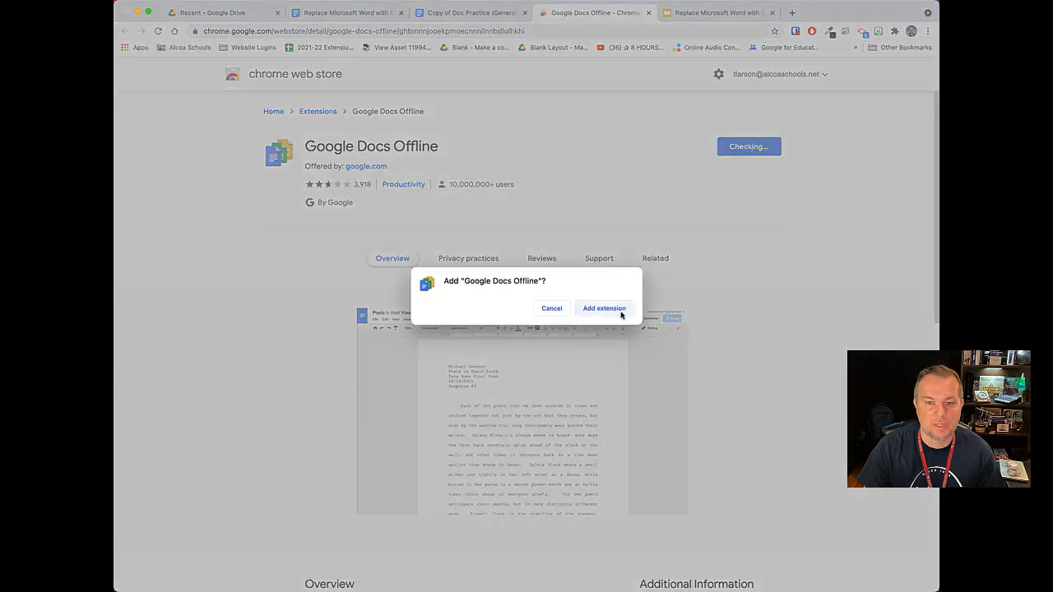
left_click(613, 310)
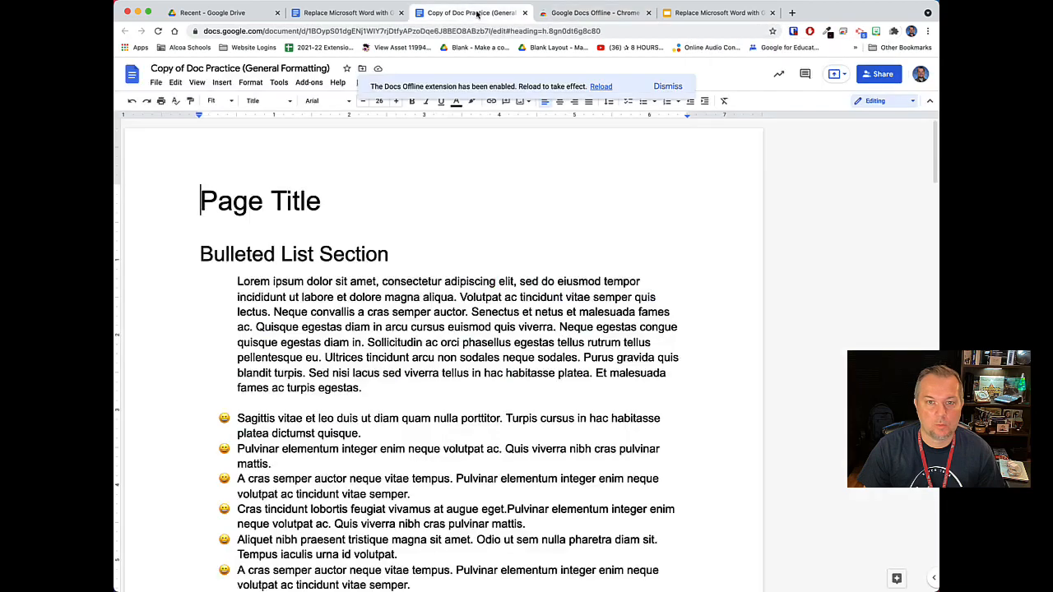
Step: Reload the Copy of Doc Practice document, make it available offline and turn on offline access for all files
left_click(477, 14)
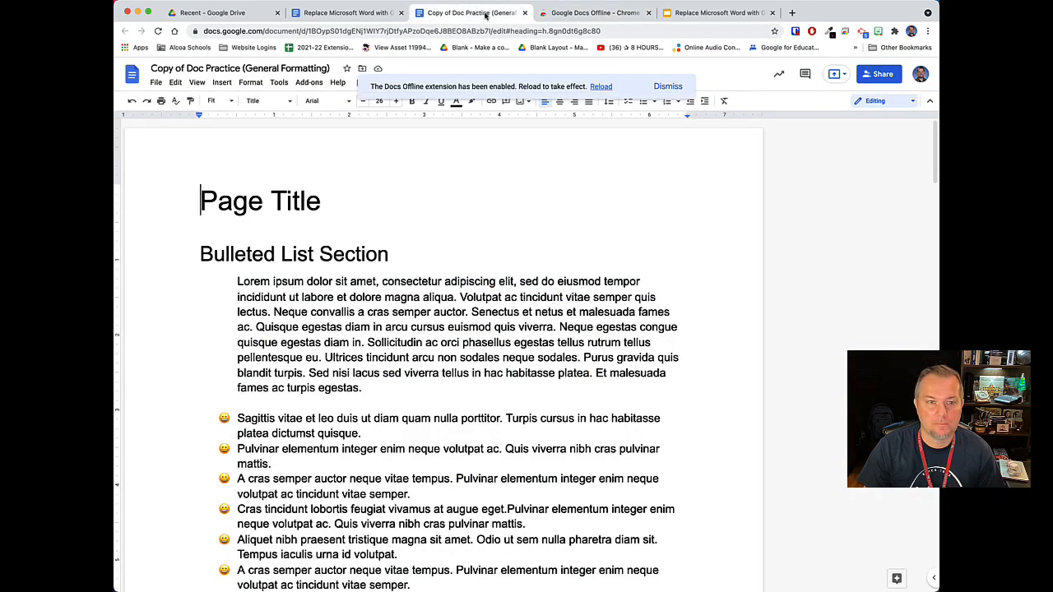
left_click(598, 86)
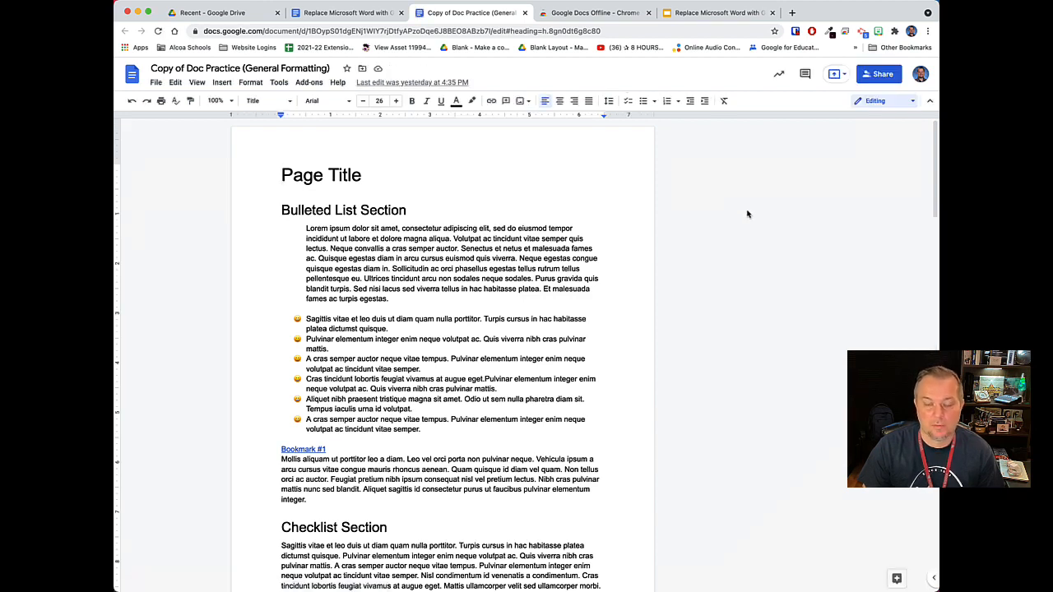
left_click(156, 82)
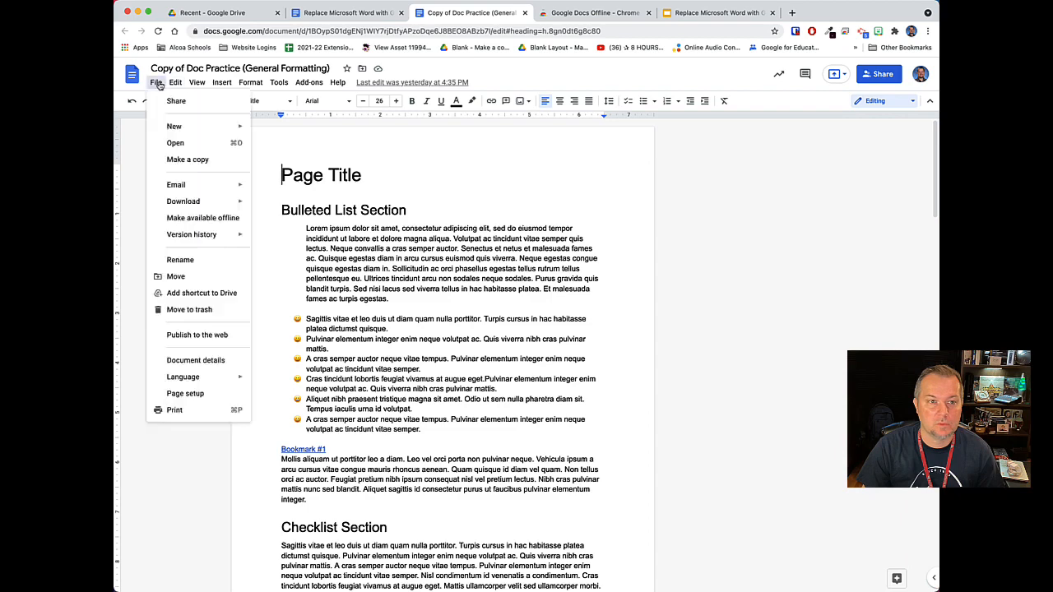
left_click(218, 222)
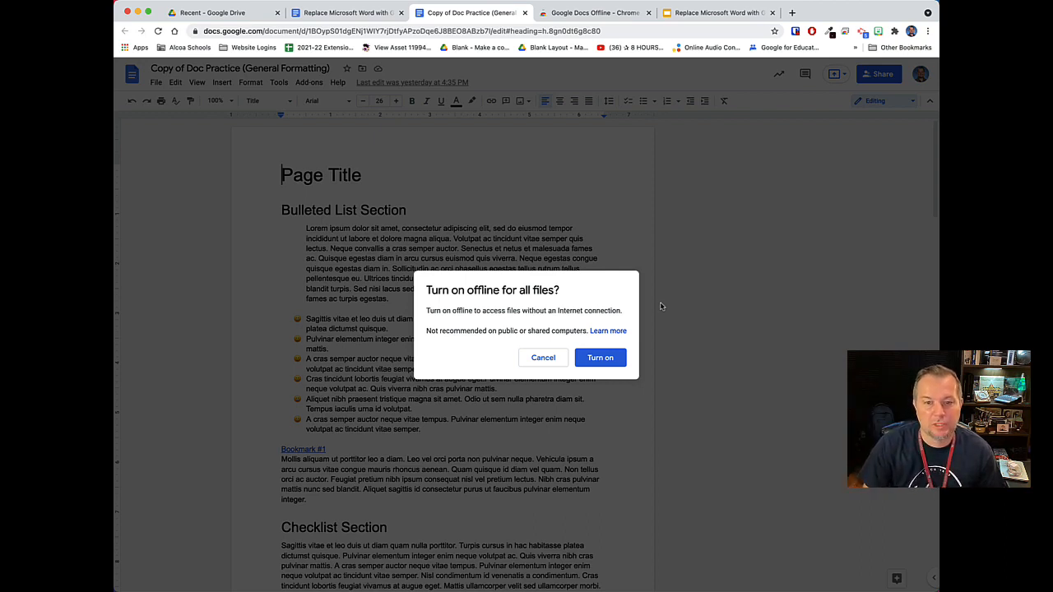
left_click(607, 359)
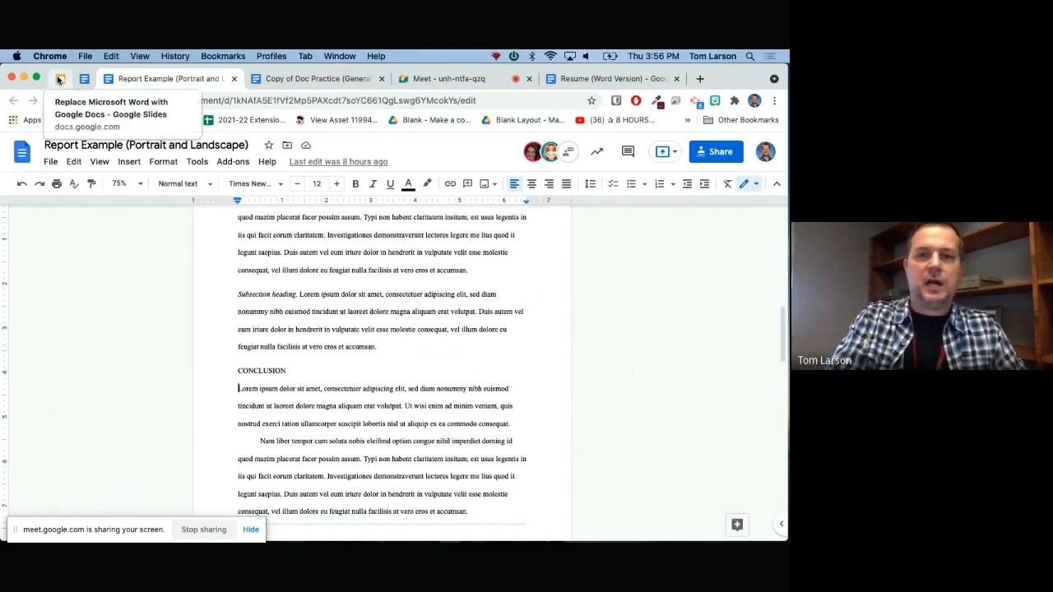
Step: Return to the Replace Microsoft Word with Google Docs slides and show the Offline Editing slide and the Modes slide
left_click(59, 79)
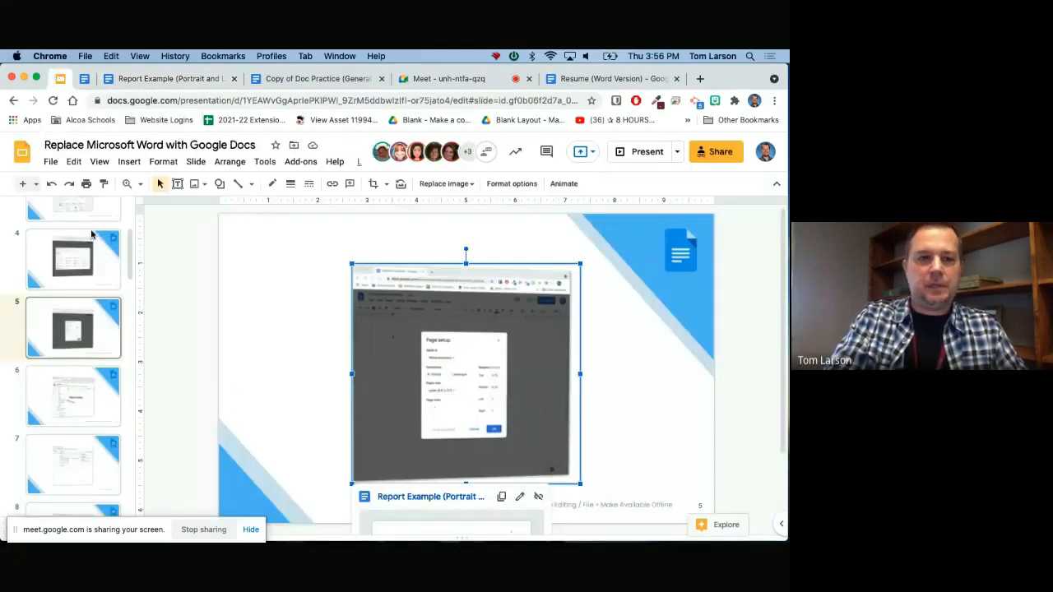
left_click(72, 392)
scroll(72, 393, "down", 3)
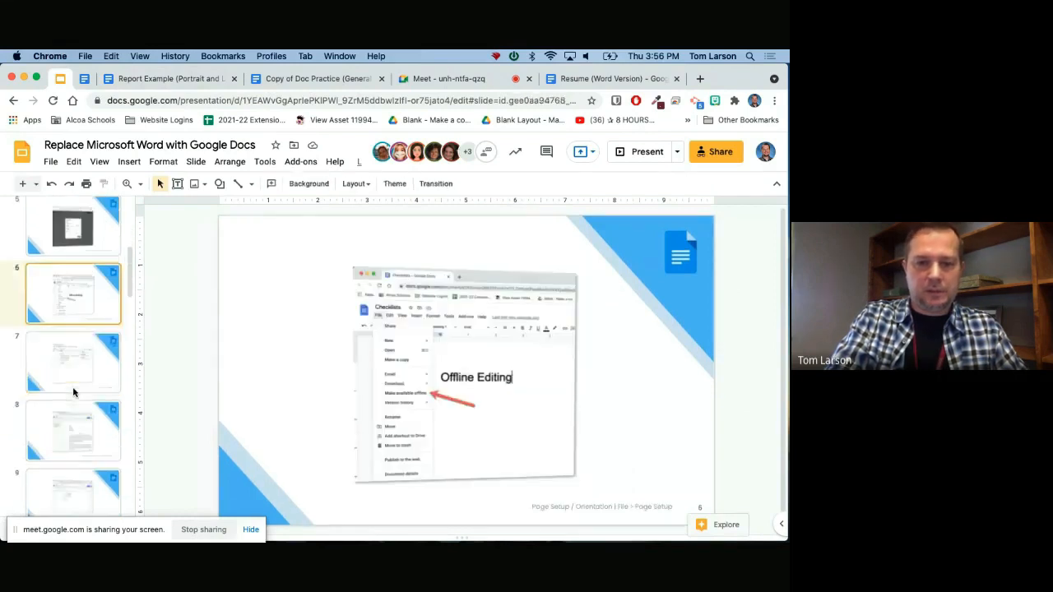
left_click(72, 352)
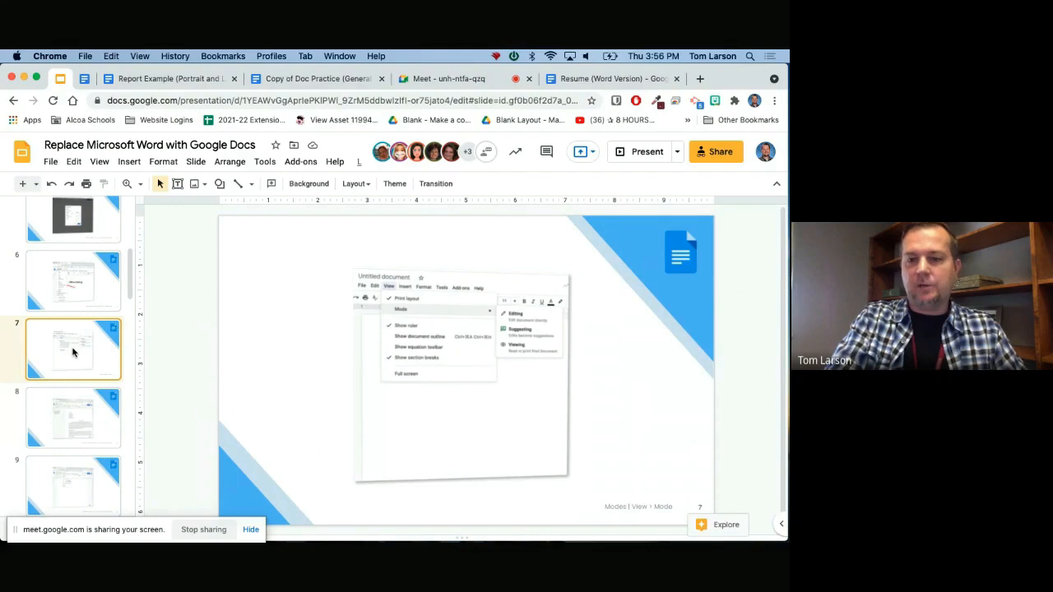
Step: Switch to Copy of Doc Practice (General Formatting) and look at its document mode options
left_click(317, 79)
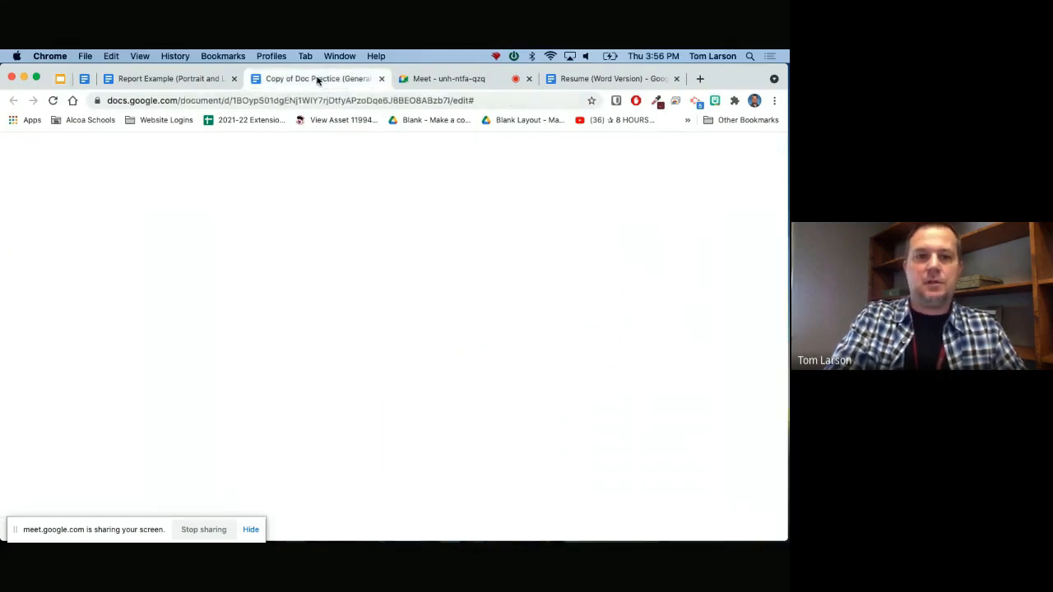
left_click(99, 162)
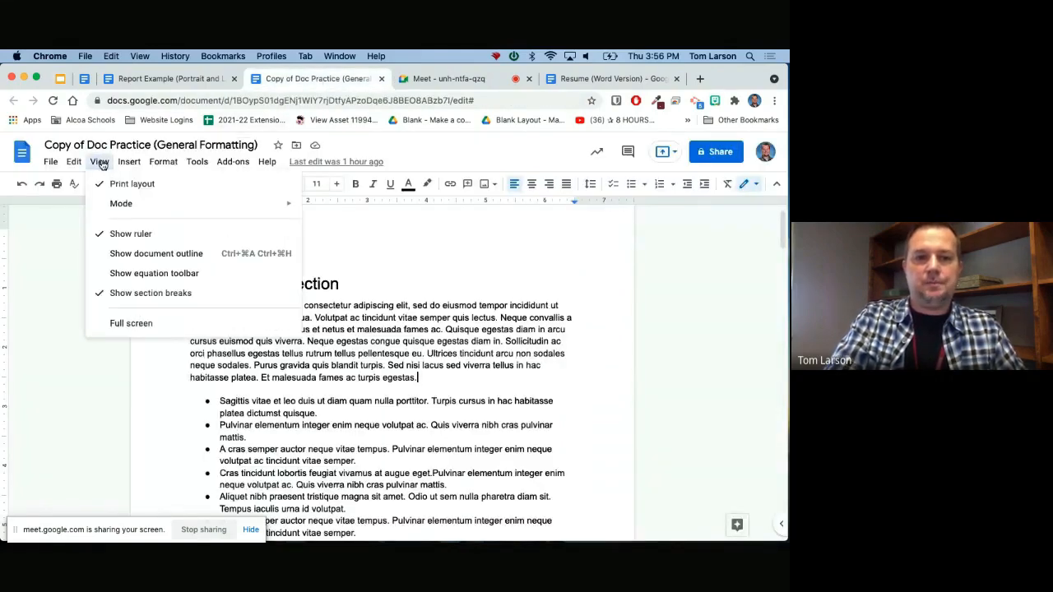
mouse_move(153, 204)
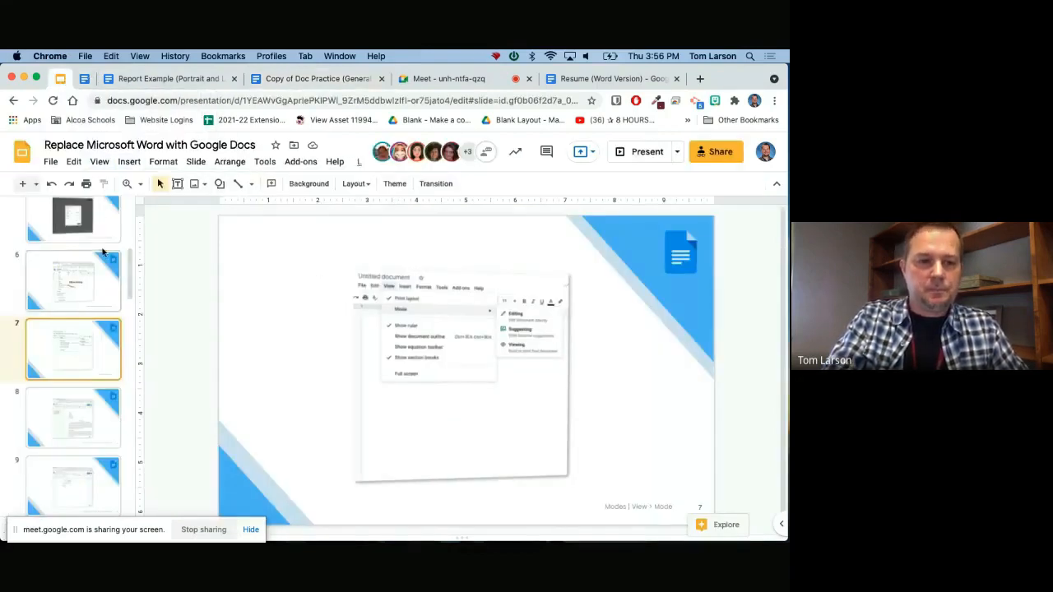
Step: Open the Document Outline Example linked on slide 8 of the presentation and show its document outline
left_click(72, 414)
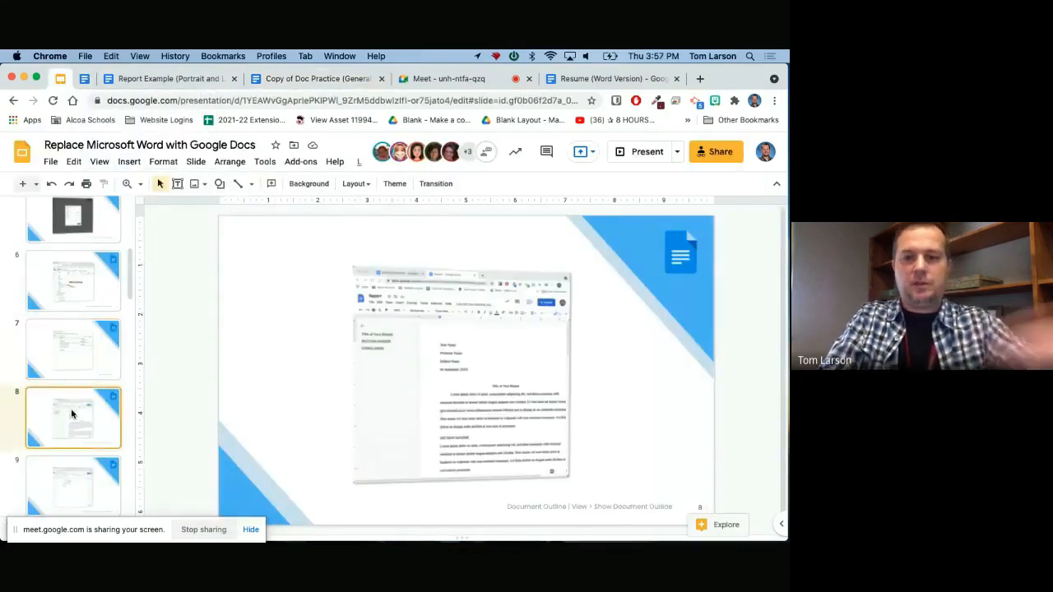
left_click(424, 379)
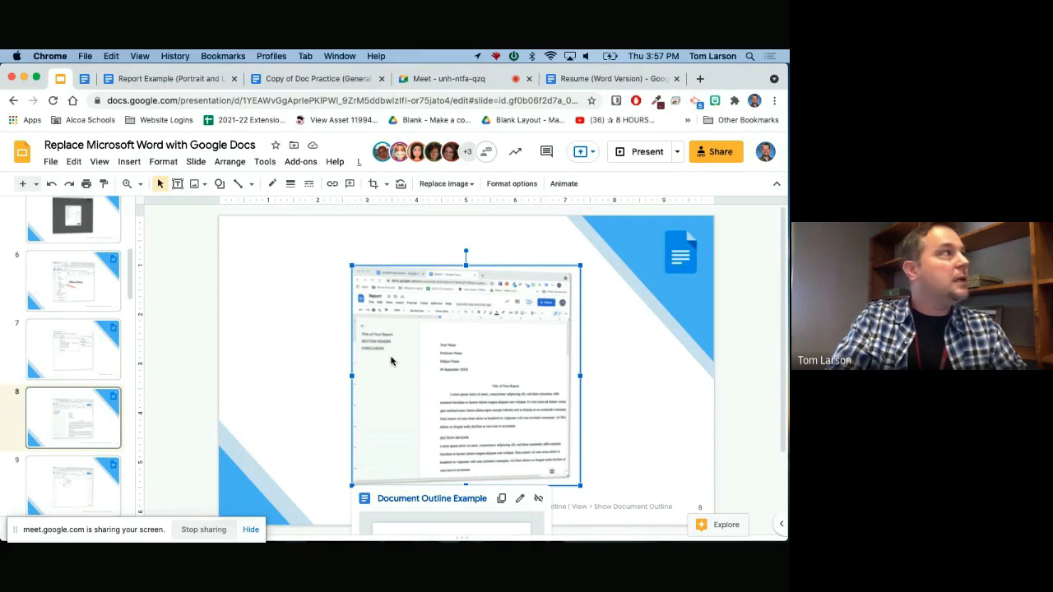
left_click(429, 499)
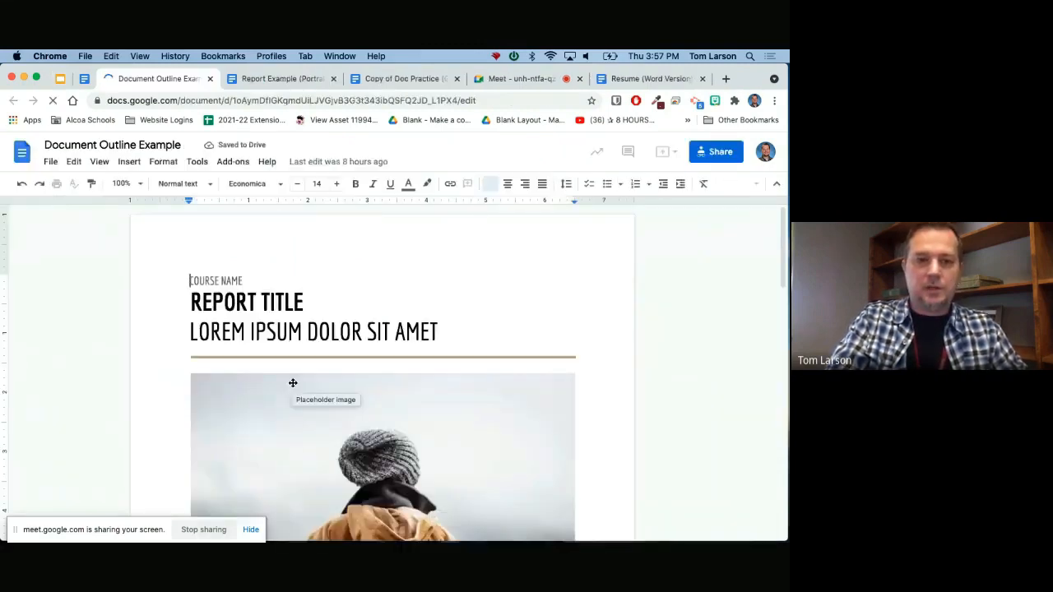
left_click(99, 162)
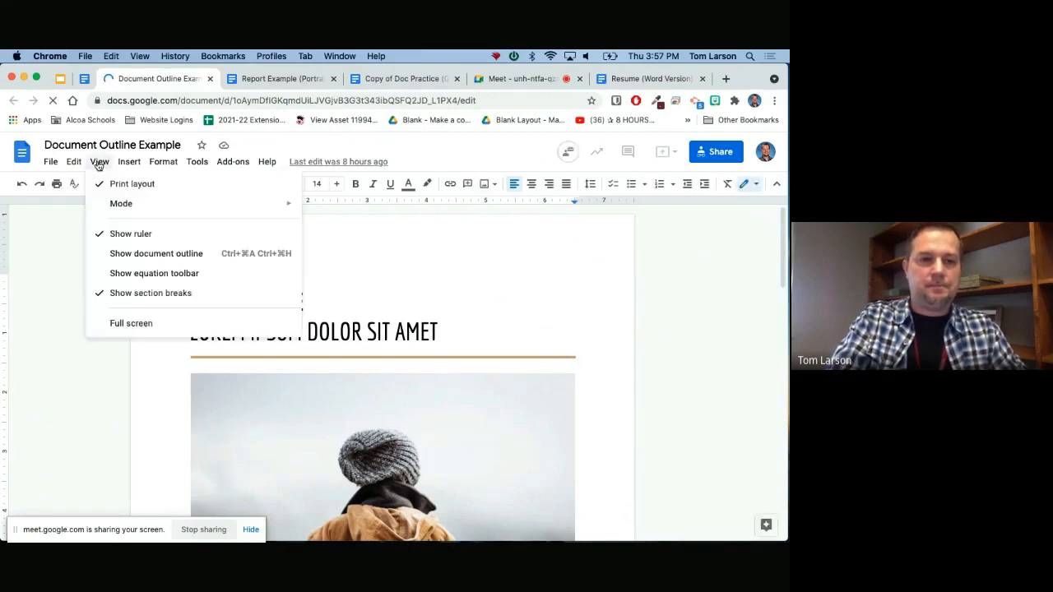
left_click(150, 256)
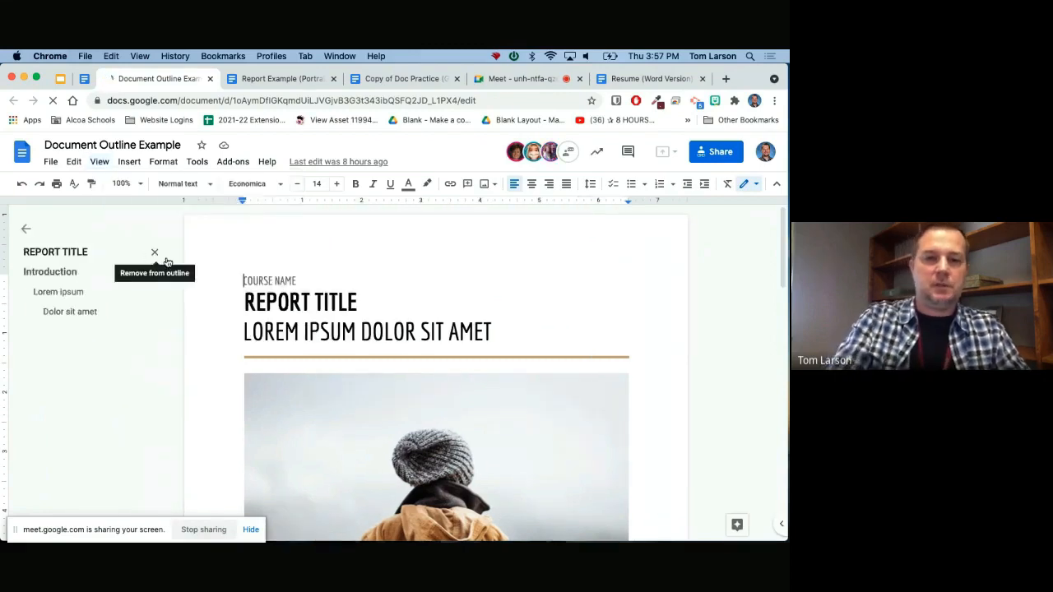
Step: Navigate the report through its outline headings Introduction, Lorem ipsum and Dolor sit amet, and return to Introduction
left_click(164, 258)
scroll(276, 341, "down", 4)
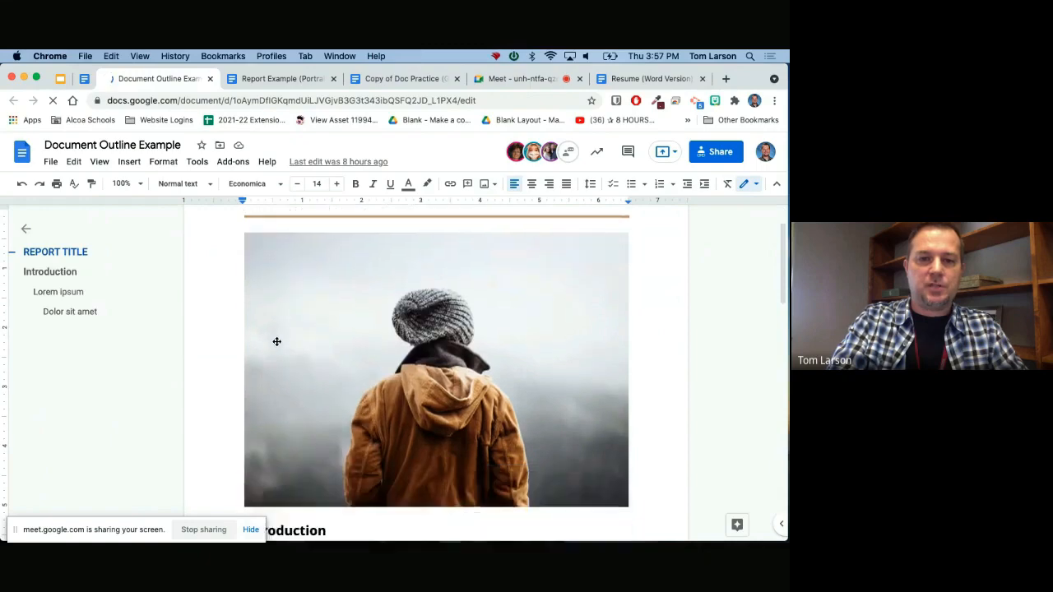
left_click(64, 276)
left_click(63, 293)
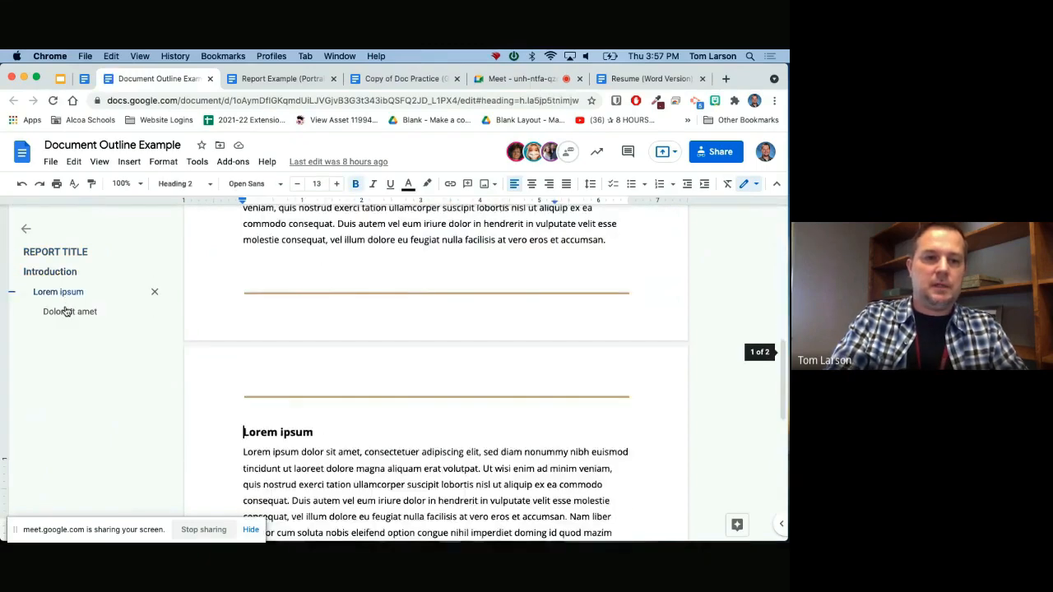
left_click(69, 312)
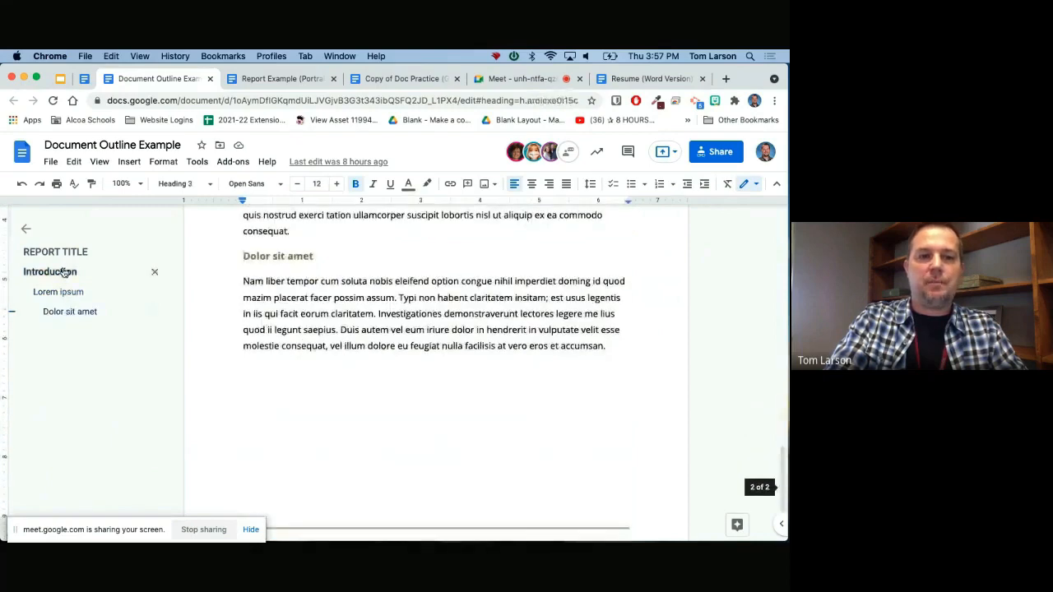
left_click(64, 273)
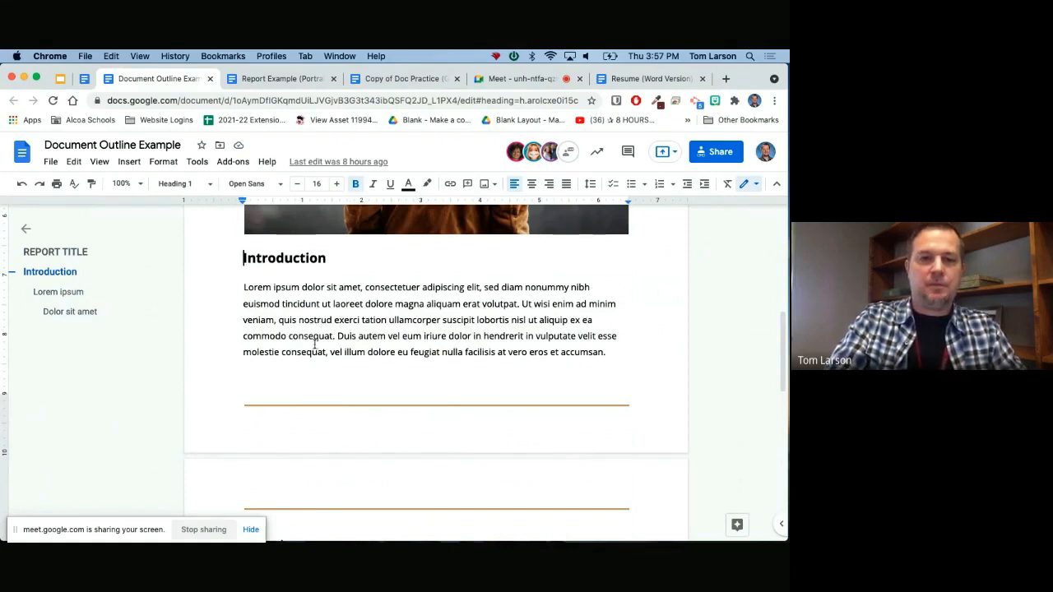
Step: Examine the paragraph styles available for the report title, such as Title and Heading 1 to 4, without changing the style
scroll(314, 344, "up", 5)
left_click(246, 300)
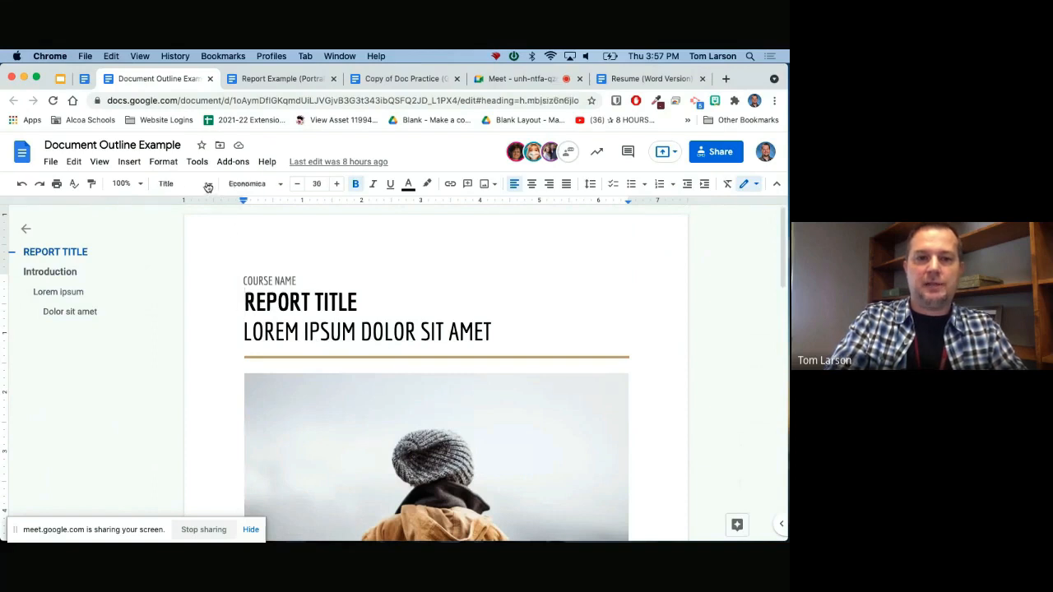
left_click(208, 186)
mouse_move(231, 261)
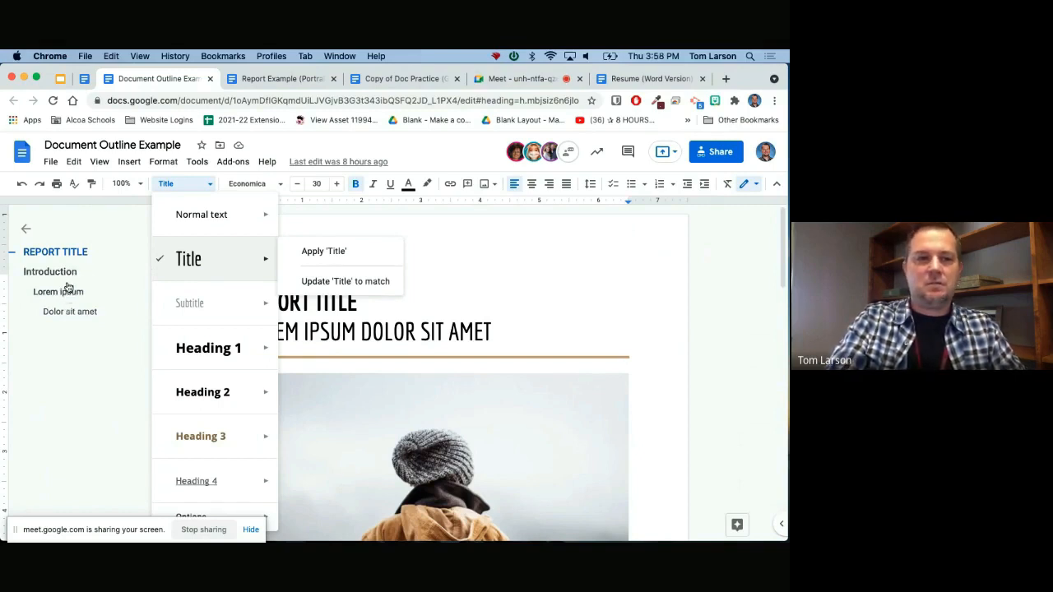
left_click(442, 326)
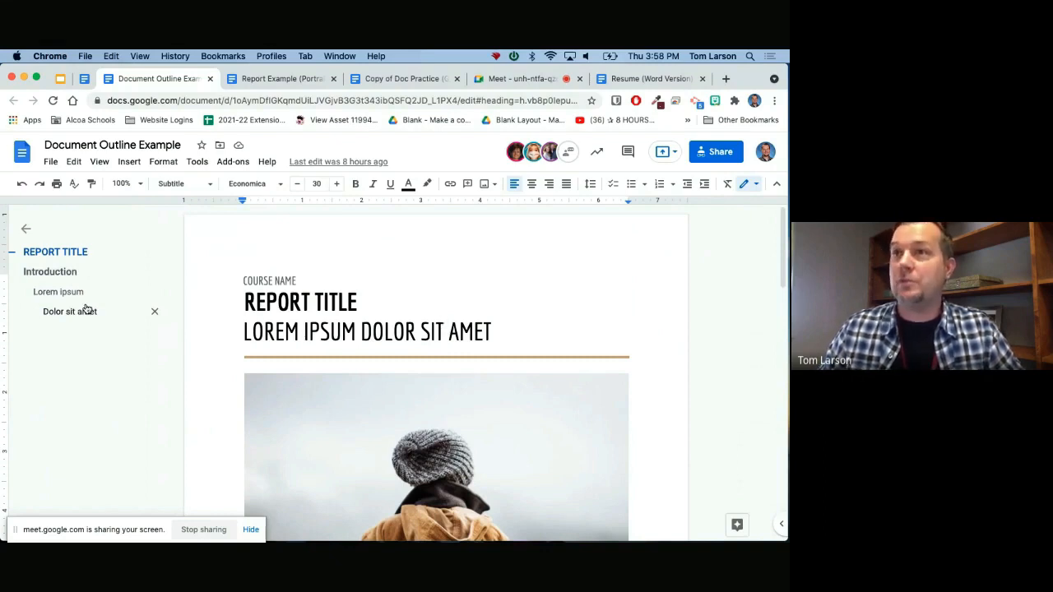
left_click(100, 162)
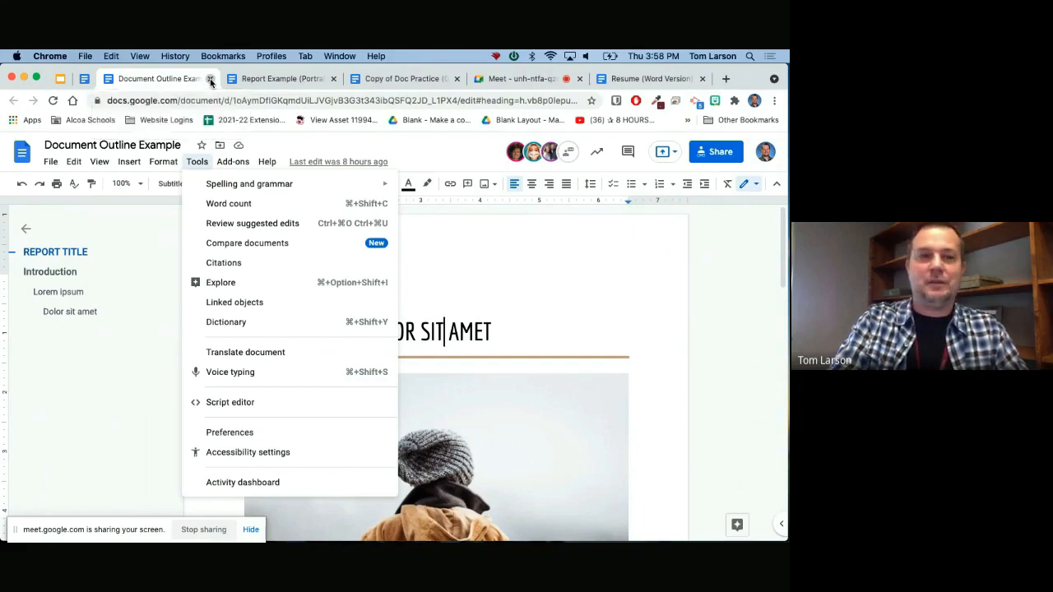
Step: Close the Document Outline Example and open the Equation Example document linked on the Equation Toolbar slide
left_click(210, 80)
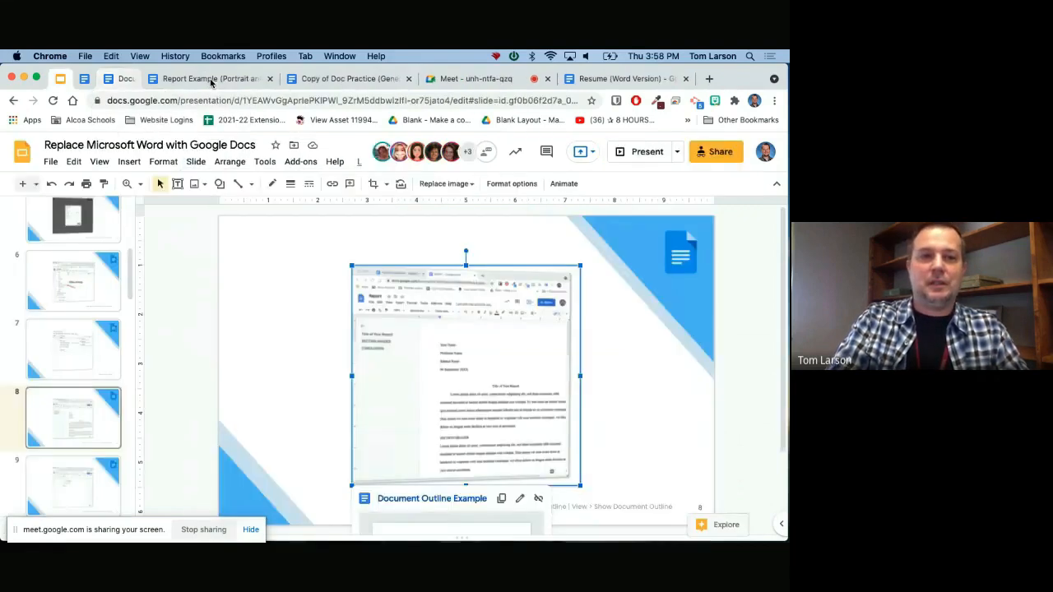
scroll(65, 407, "down", 3)
left_click(72, 387)
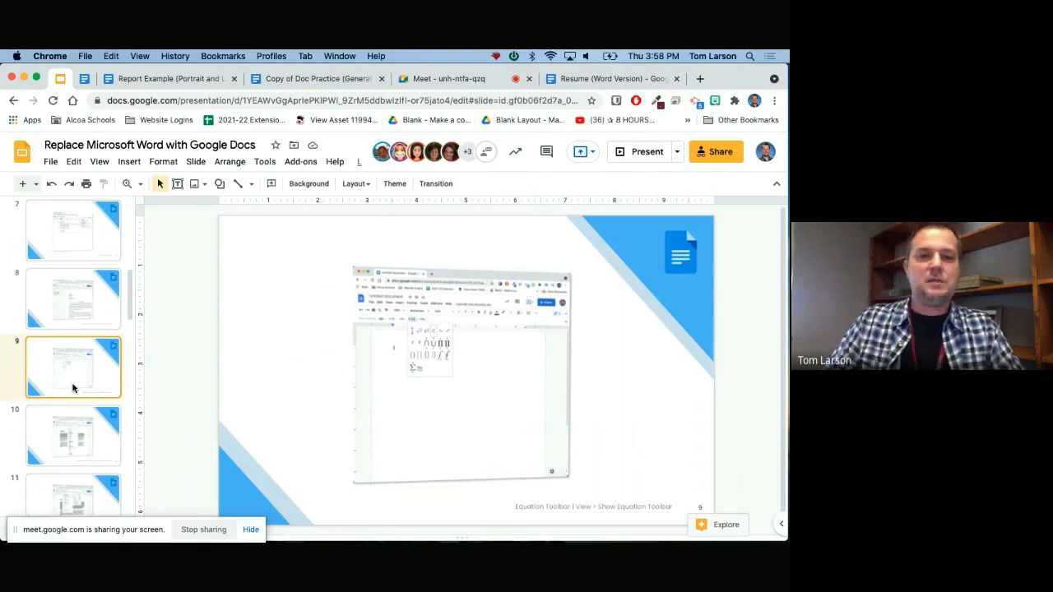
left_click(434, 379)
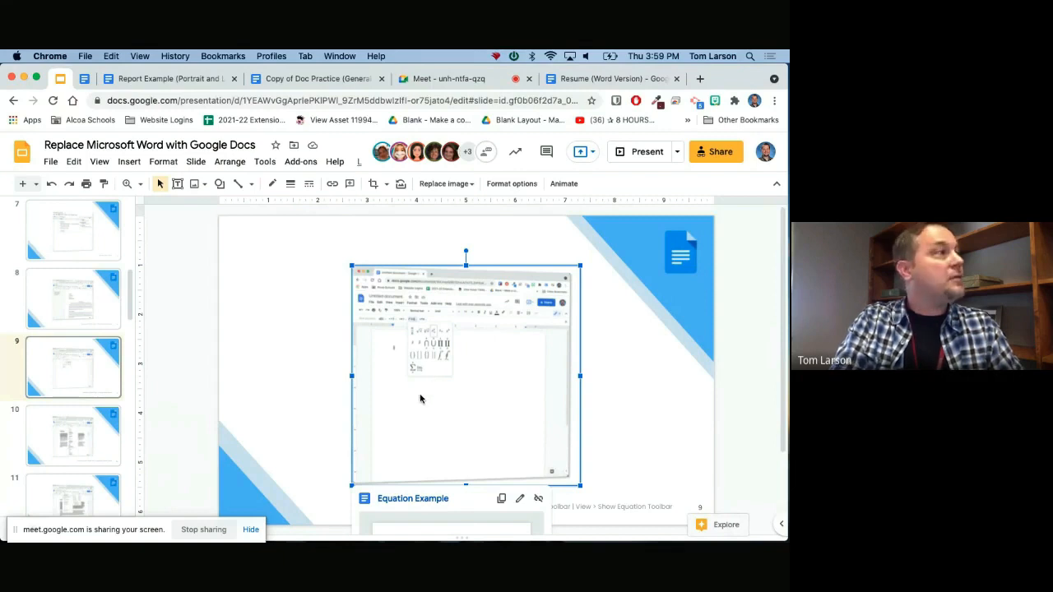
left_click(421, 498)
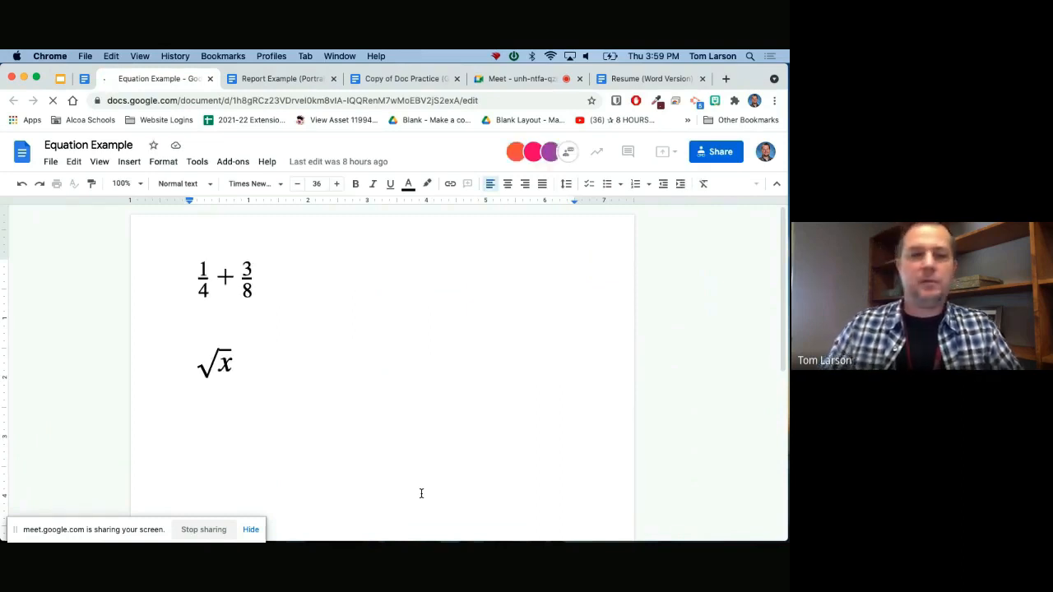
Step: Add a new line below the square root equation and show the equation toolbar
left_click(324, 363)
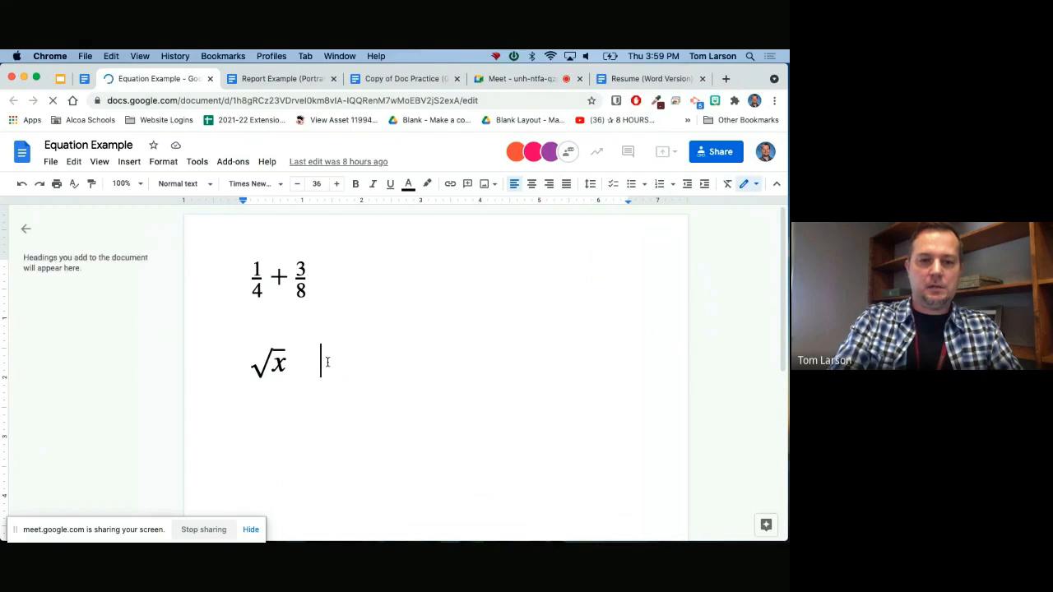
key("Return")
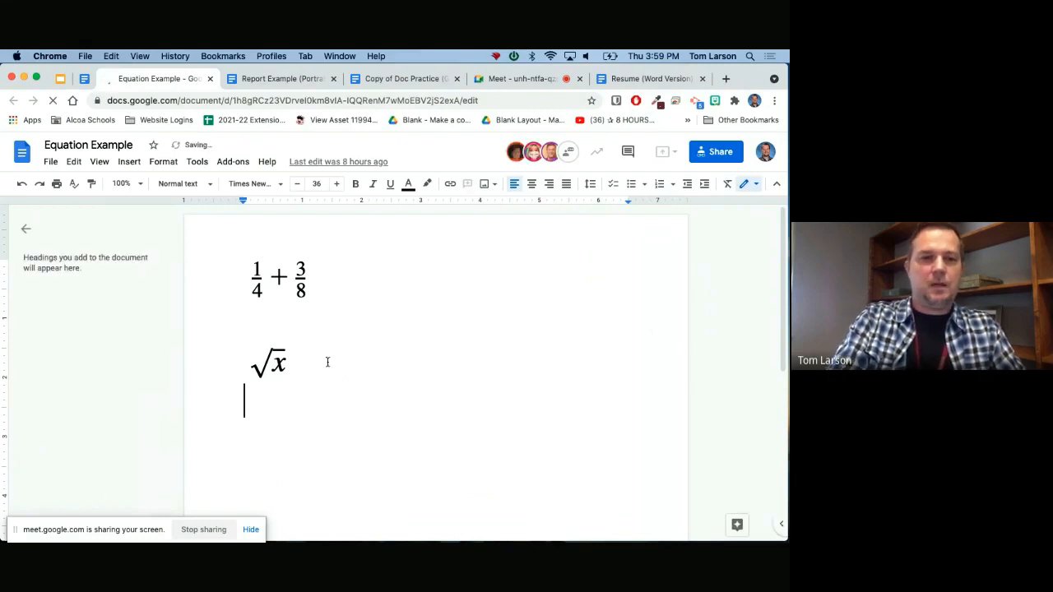
left_click(100, 163)
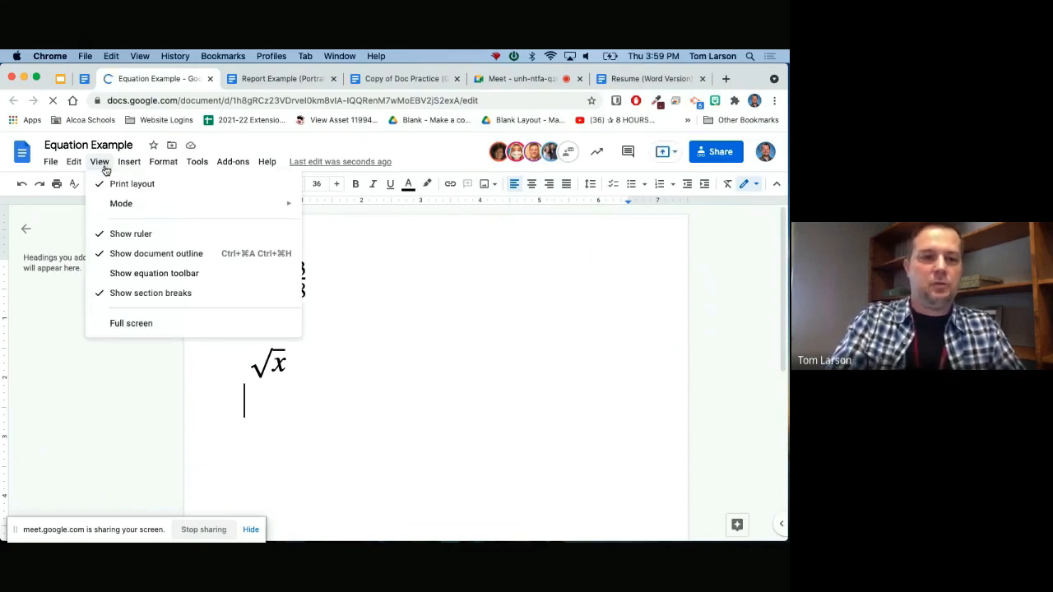
left_click(157, 280)
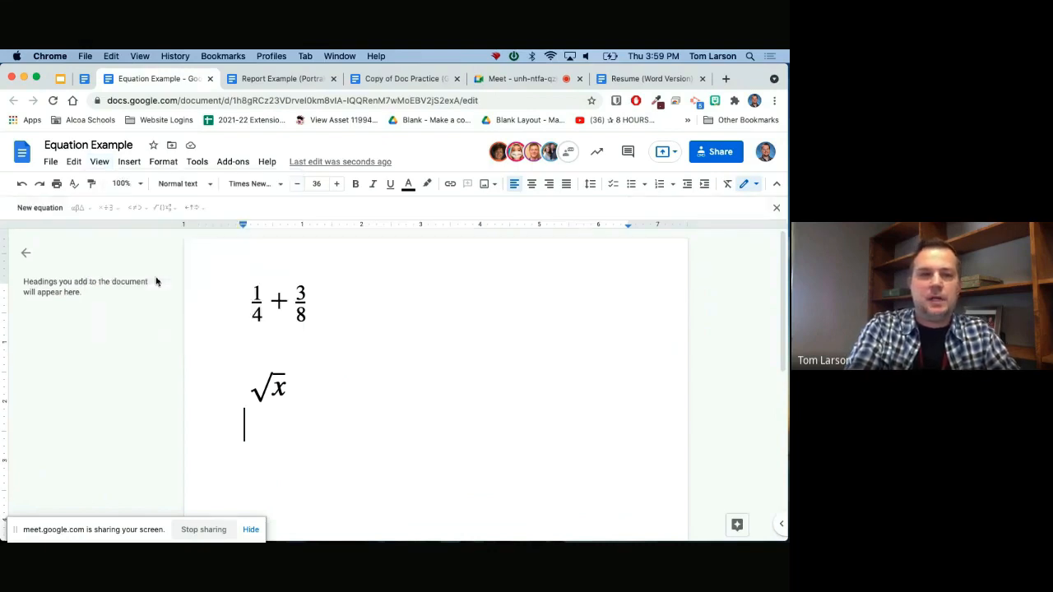
Step: Insert a new equation on the empty line containing the fraction 1/2
left_click(47, 208)
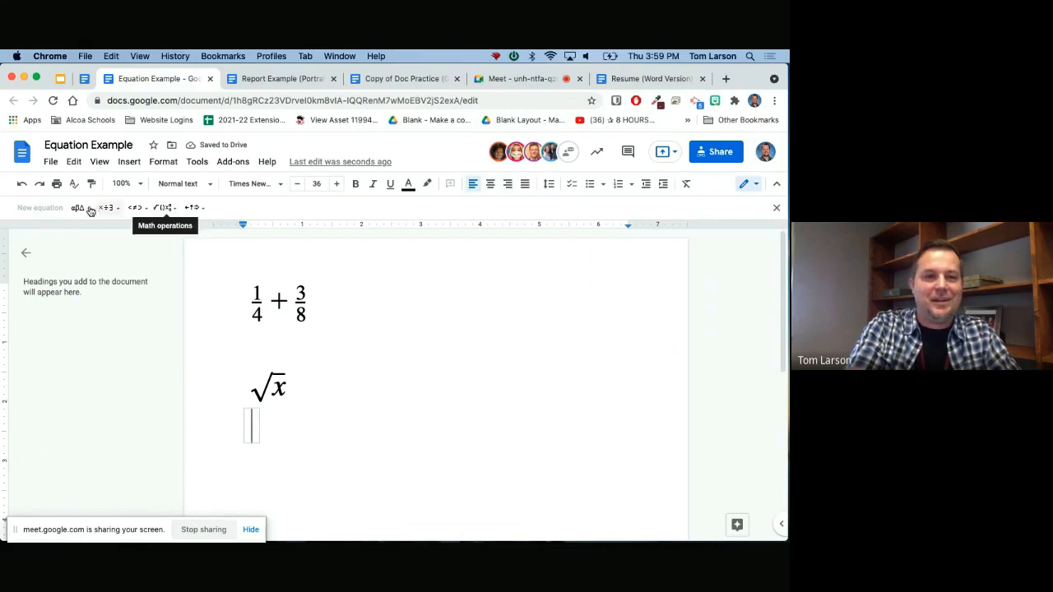
left_click(175, 210)
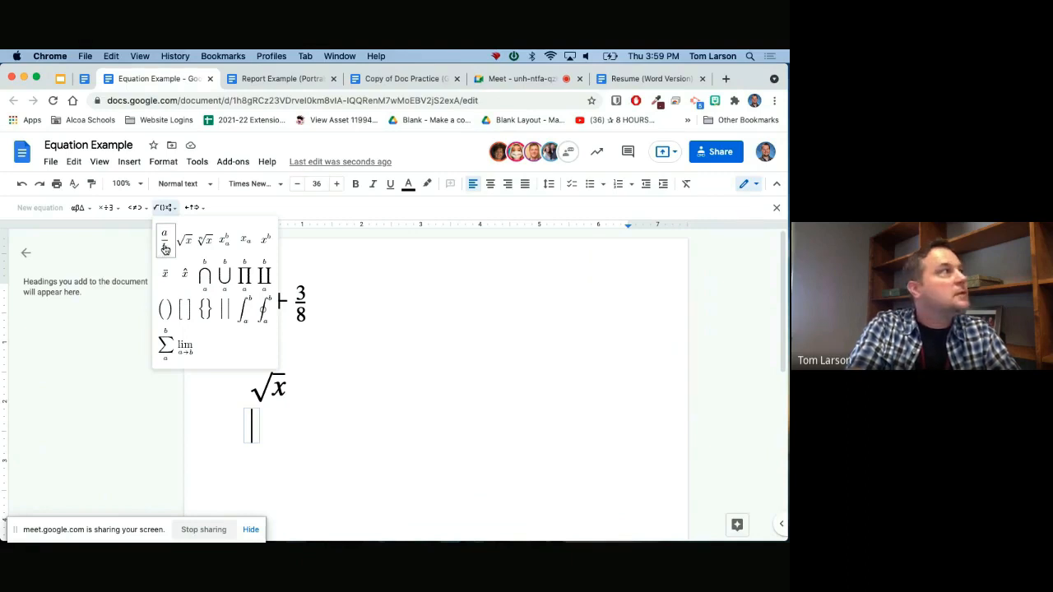
left_click(164, 245)
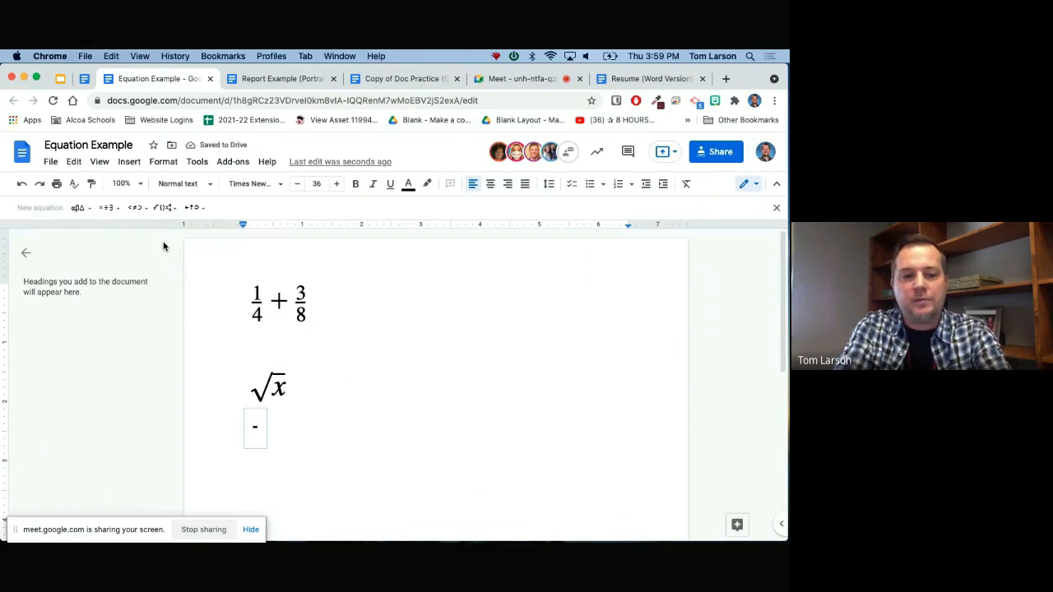
type("1")
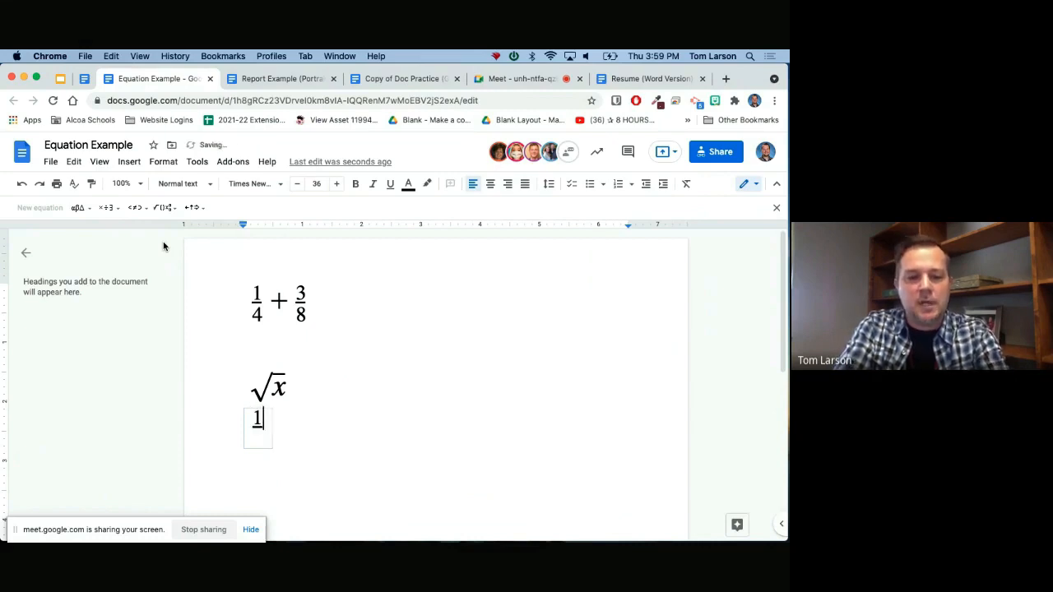
key("Down")
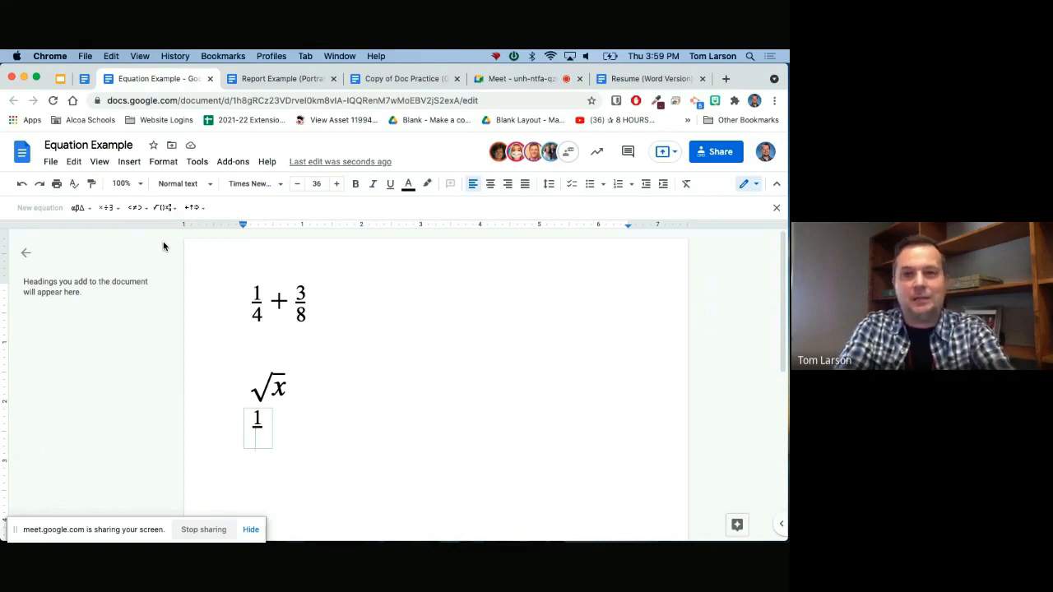
type("2")
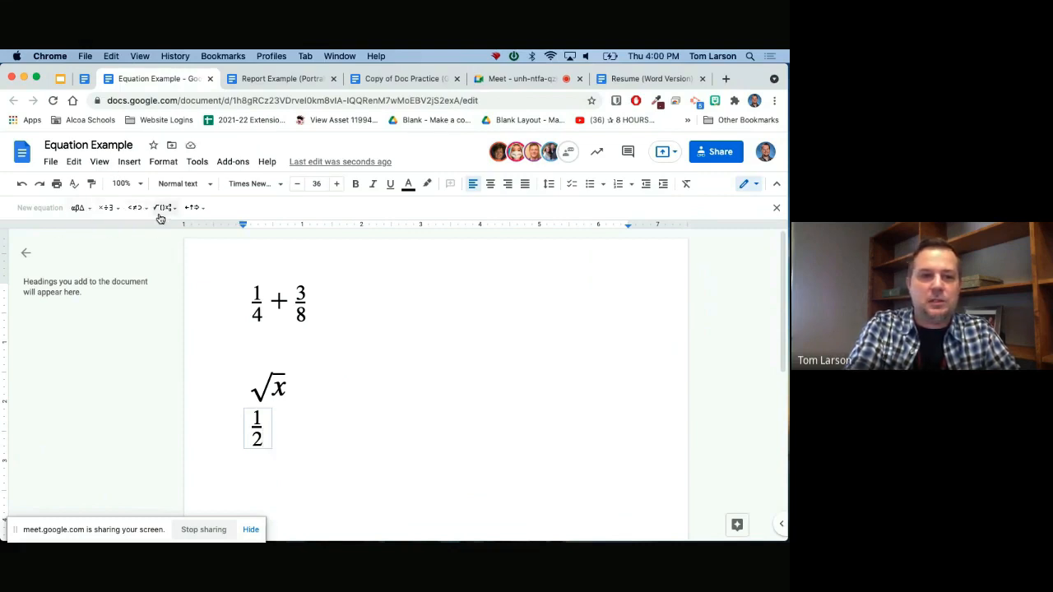
Step: Look through the arrow, math operation and relation symbol sets available for equations
left_click(204, 210)
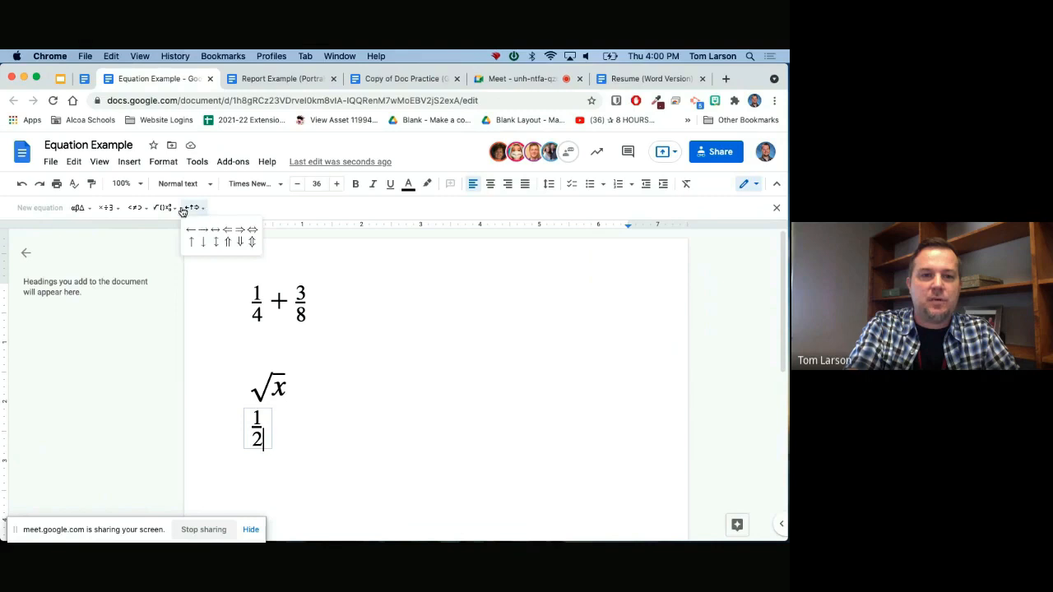
mouse_move(166, 211)
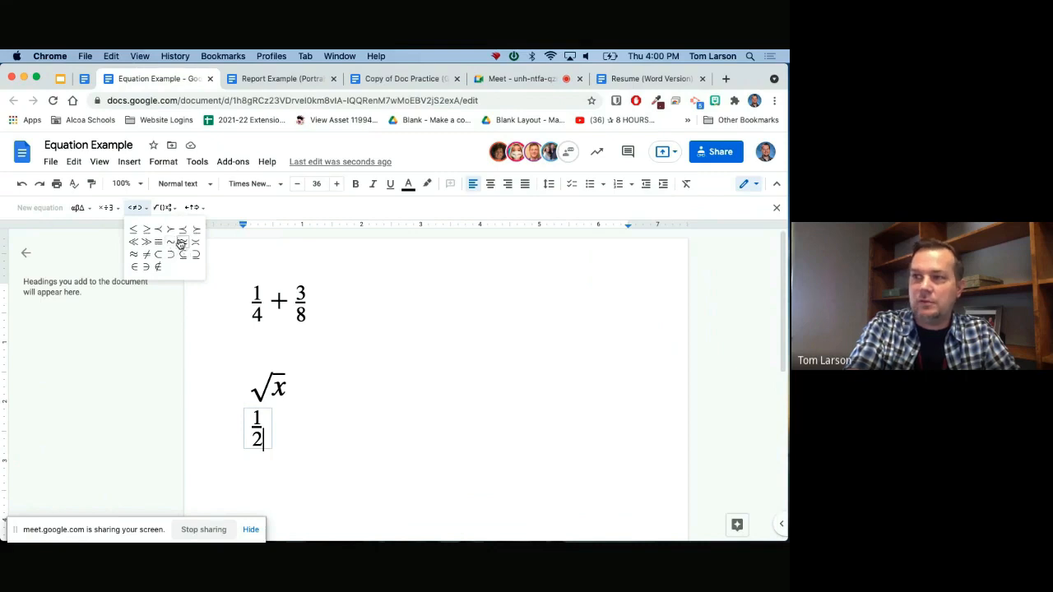
mouse_move(93, 209)
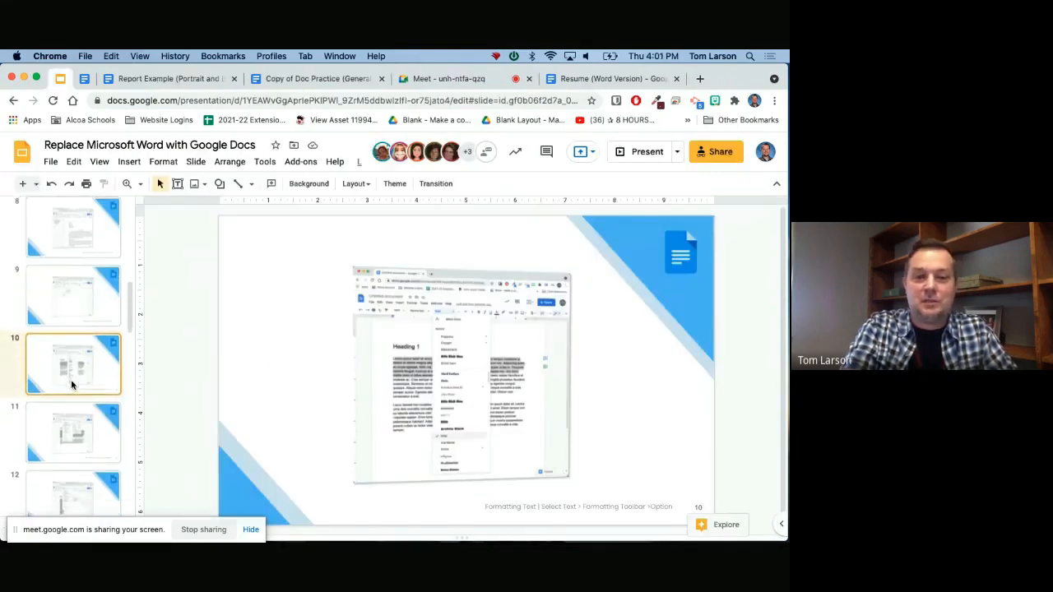
Step: Switch to the Copy of Doc Practice (General Formatting) document
left_click(306, 79)
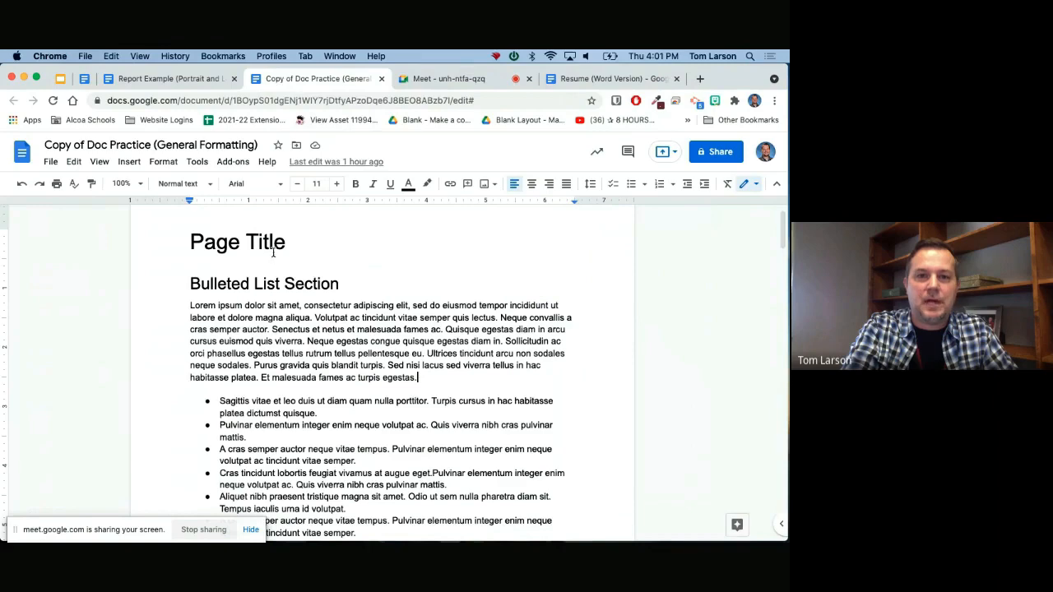
left_click(143, 79)
left_click(301, 82)
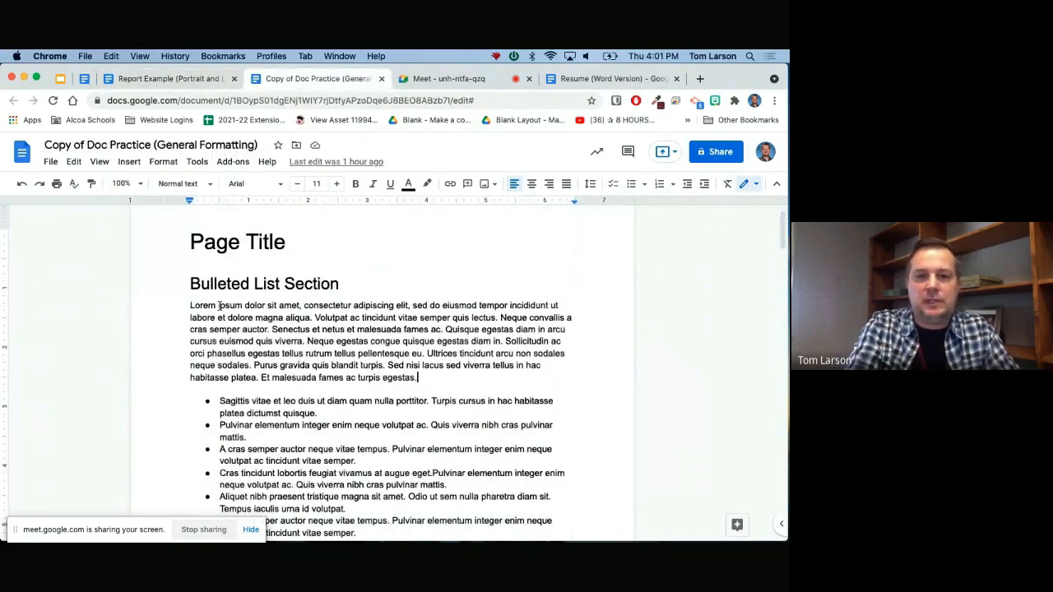
Step: Examine the text formatting, capitalization and size options available for the opening lines of the paragraph under Bulleted List Section
left_click_drag(189, 305, 360, 353)
left_click(163, 161)
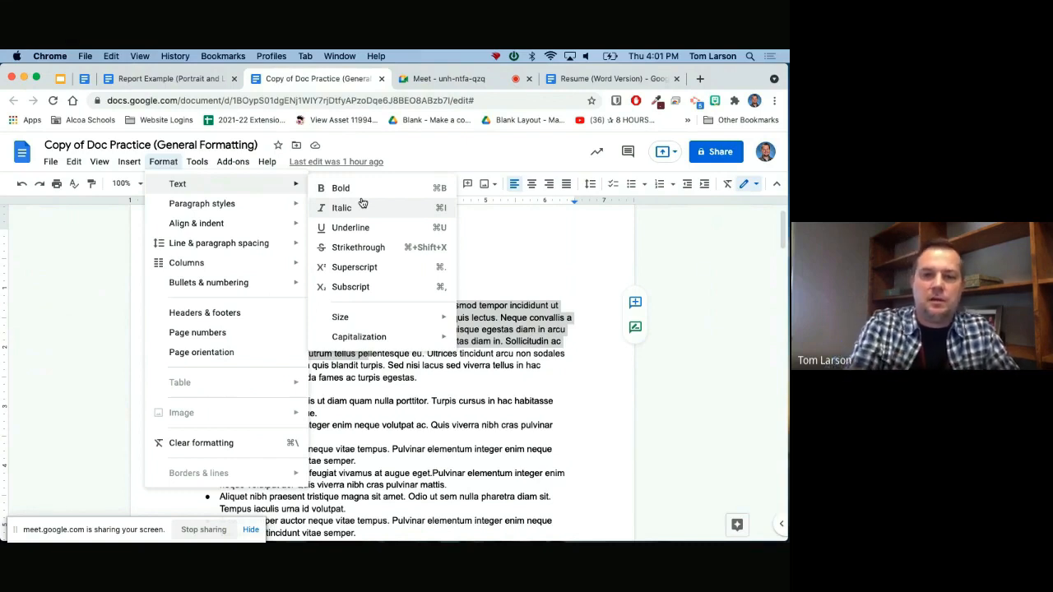
mouse_move(377, 341)
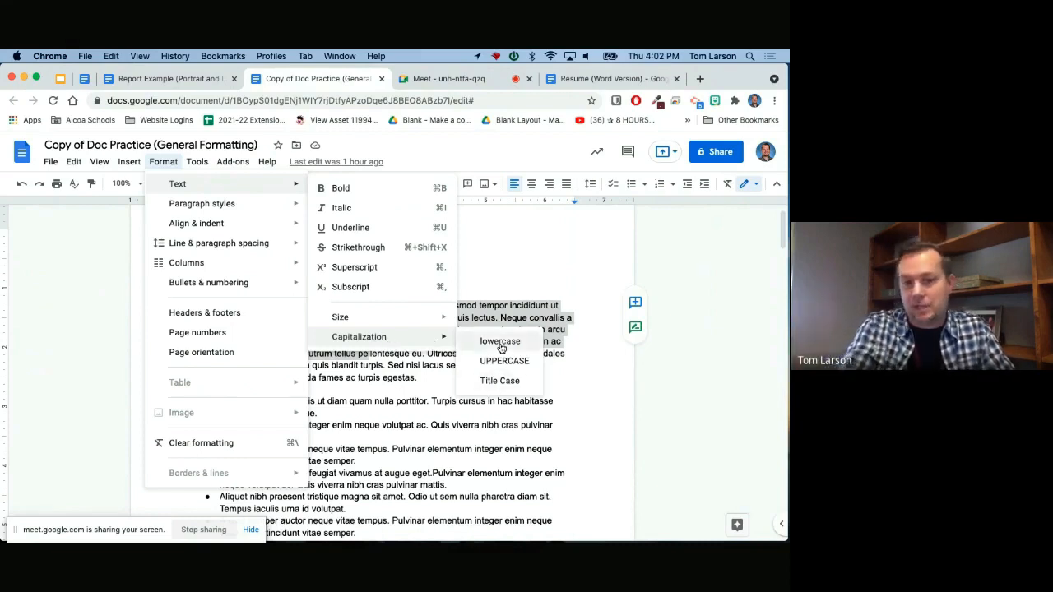
mouse_move(433, 315)
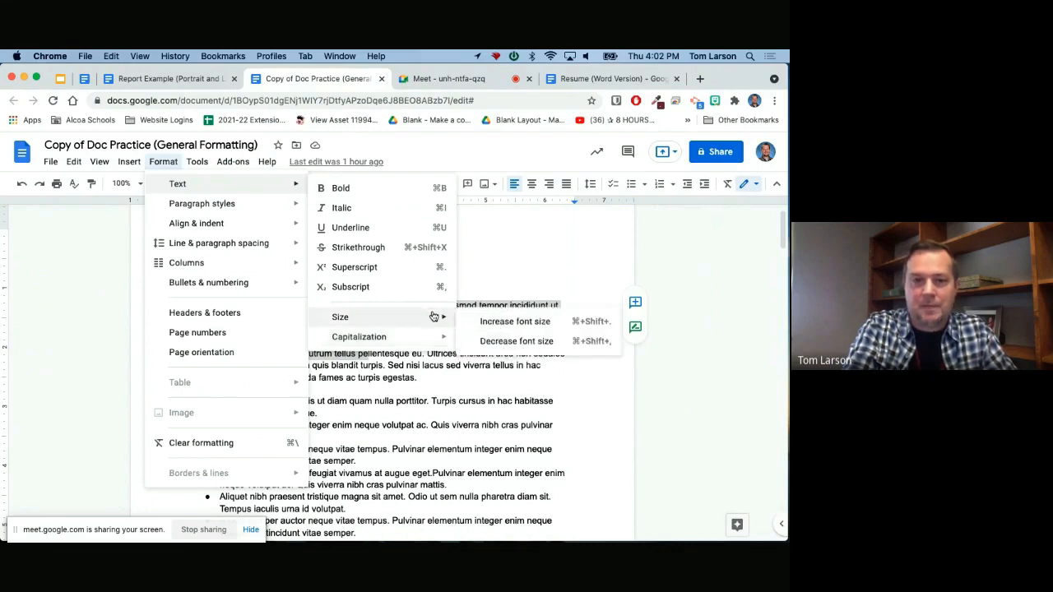
left_click(469, 160)
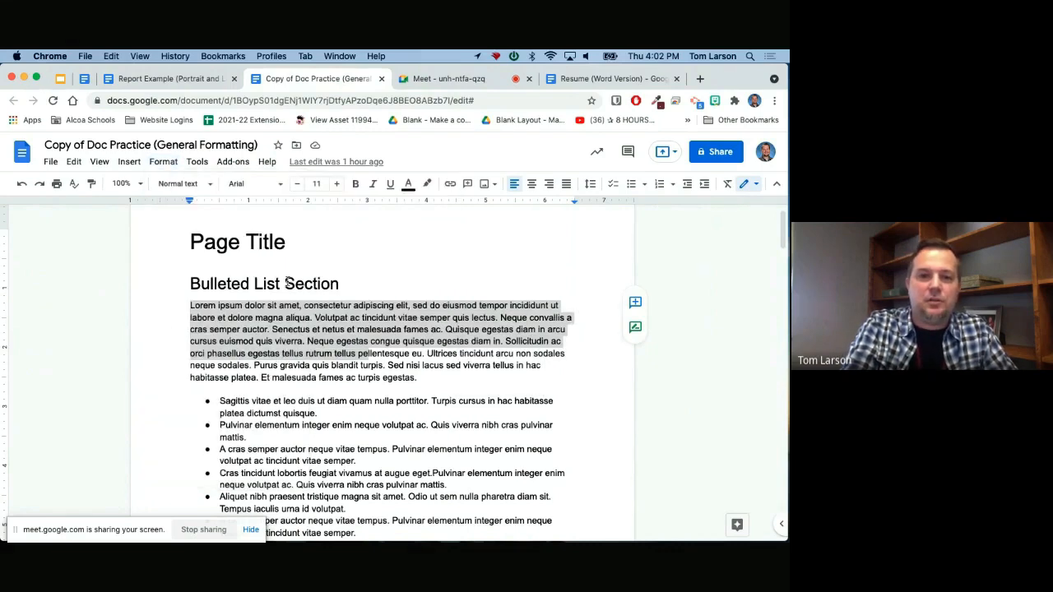
Step: Select the Bulleted List Section heading and open the full catalogue of additional fonts
left_click(188, 281)
left_click_drag(189, 281, 337, 278)
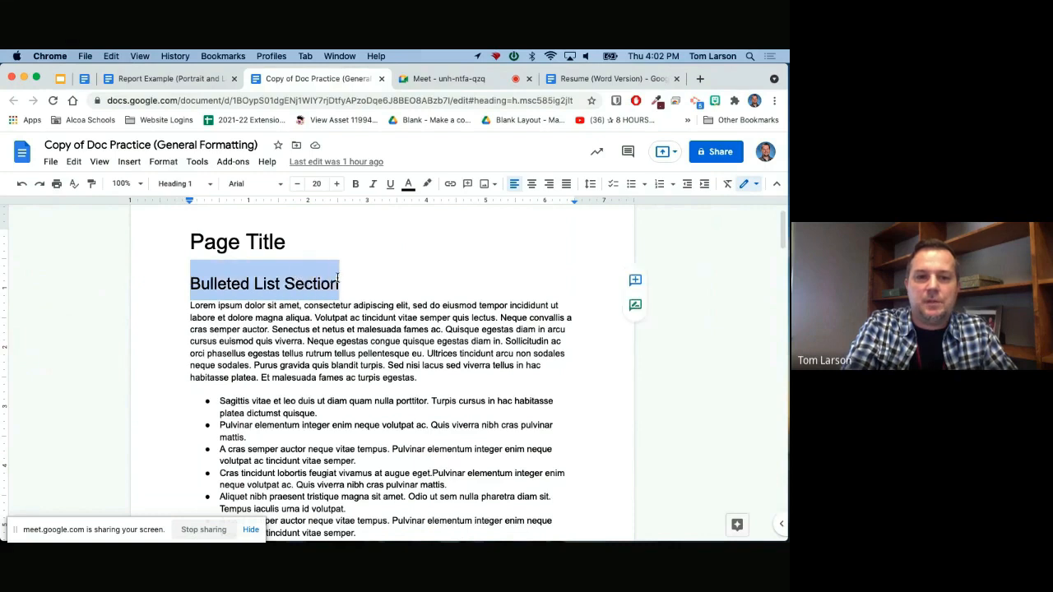
left_click(280, 185)
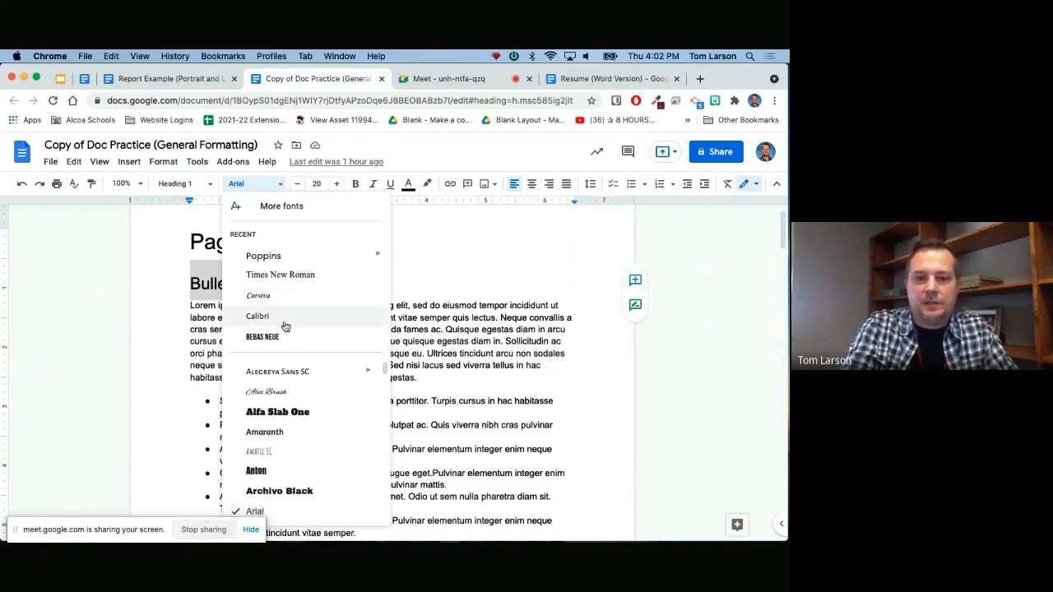
left_click(292, 208)
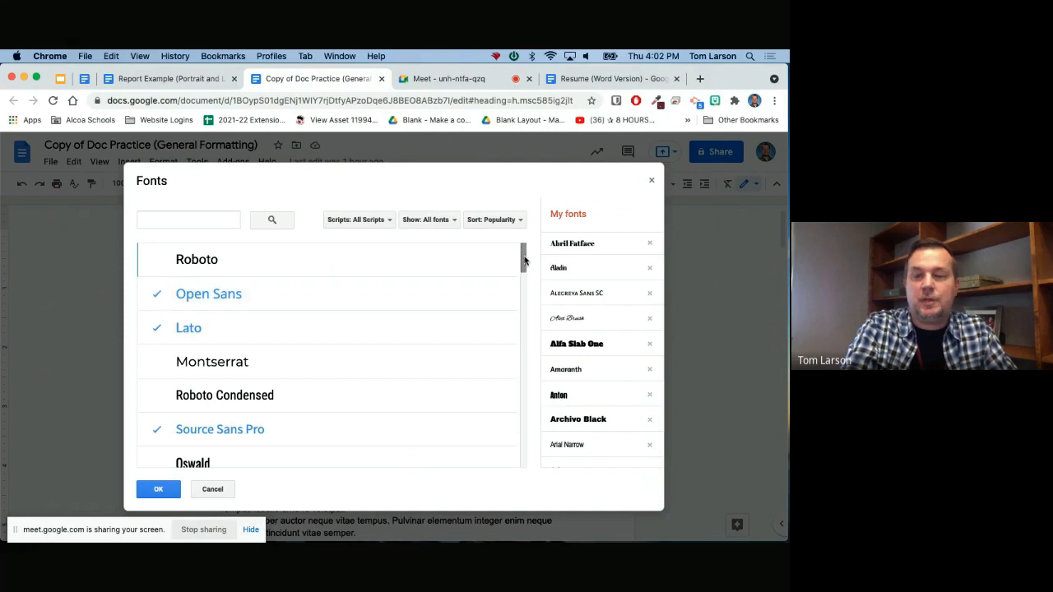
mouse_move(521, 247)
left_mouse_down()
mouse_move(521, 315)
mouse_move(523, 243)
left_mouse_up()
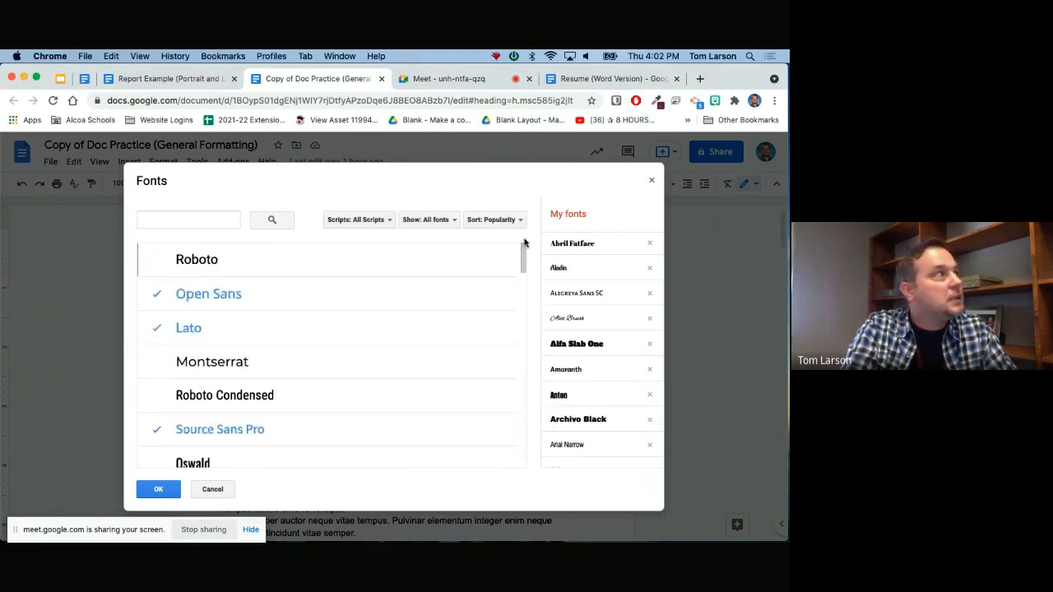
Step: Check the script filter choices and restrict the font catalogue to Handwriting fonts
left_click(382, 220)
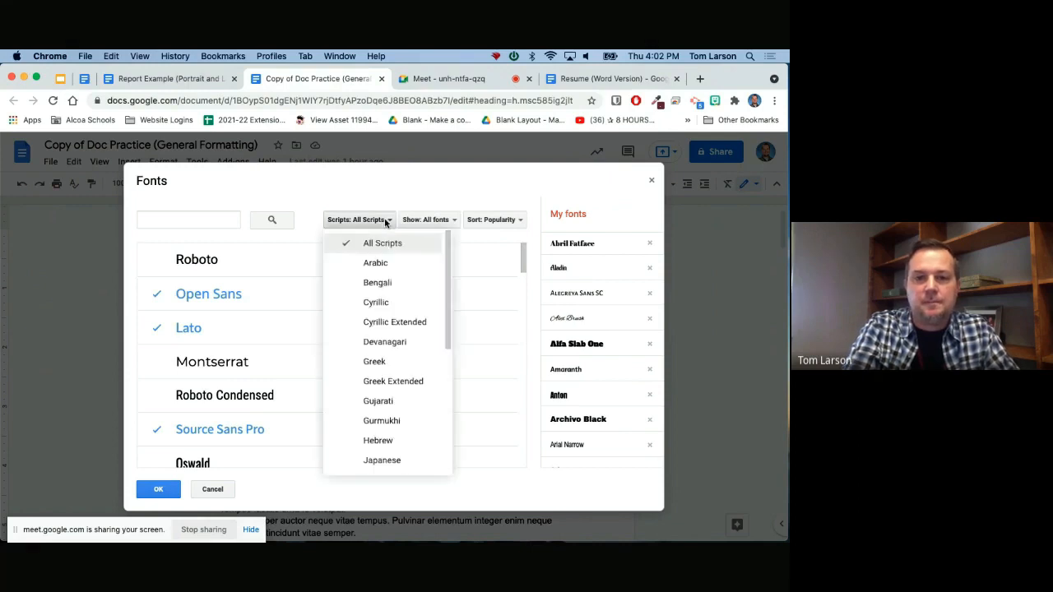
left_click(384, 219)
left_click(439, 219)
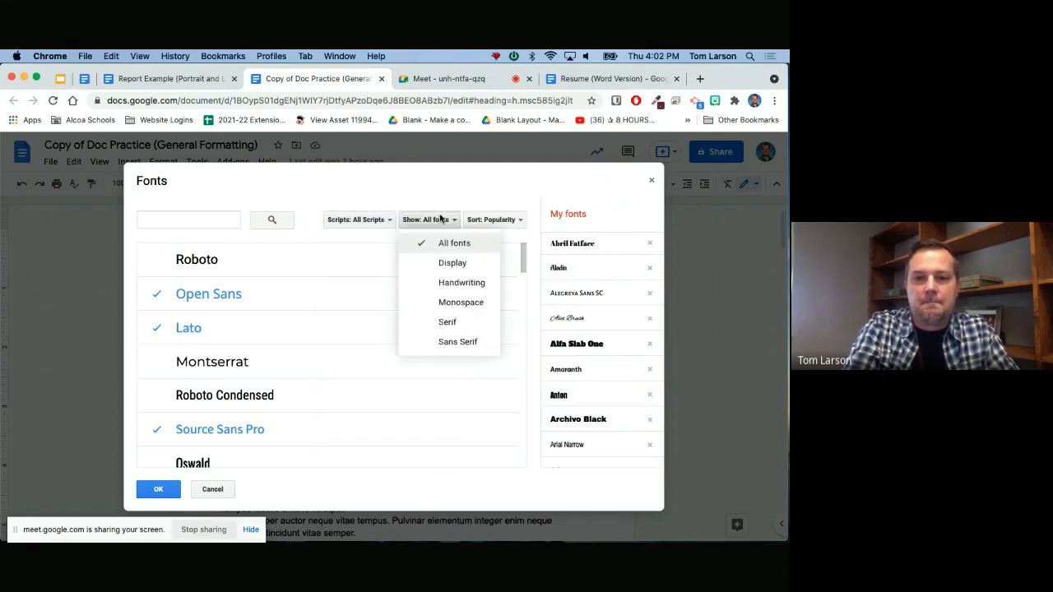
left_click(463, 285)
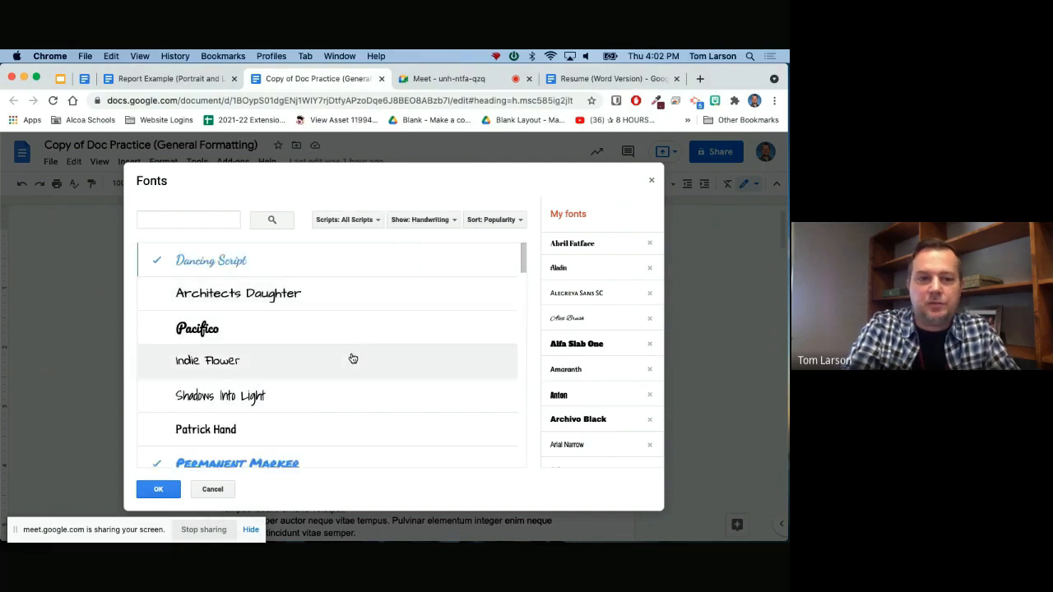
Step: Add the Tangerine handwriting font to My fonts and accept the font selection
scroll(351, 358, "down", 5)
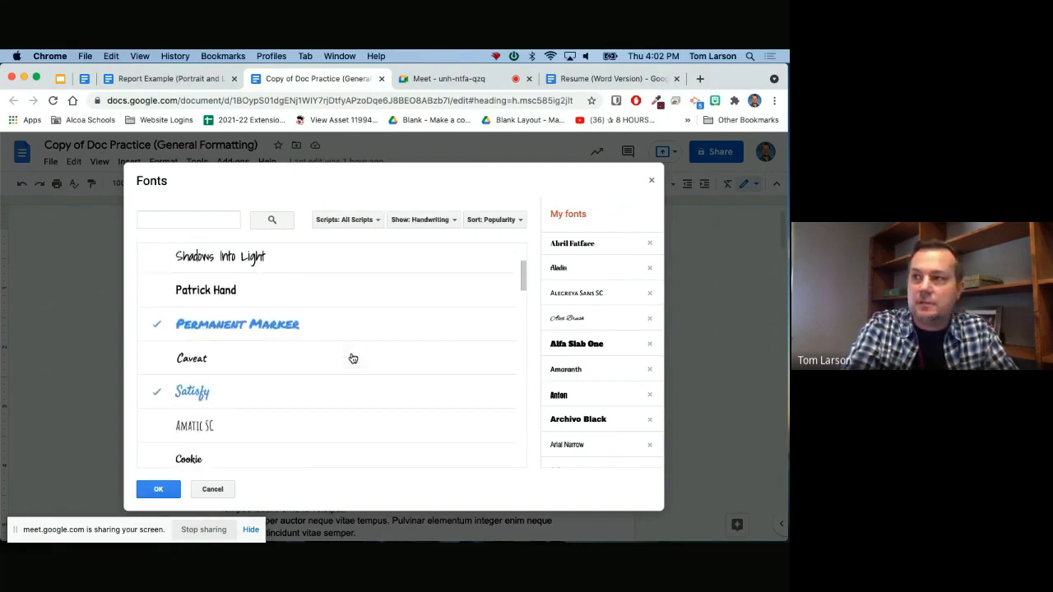
scroll(352, 358, "down", 6)
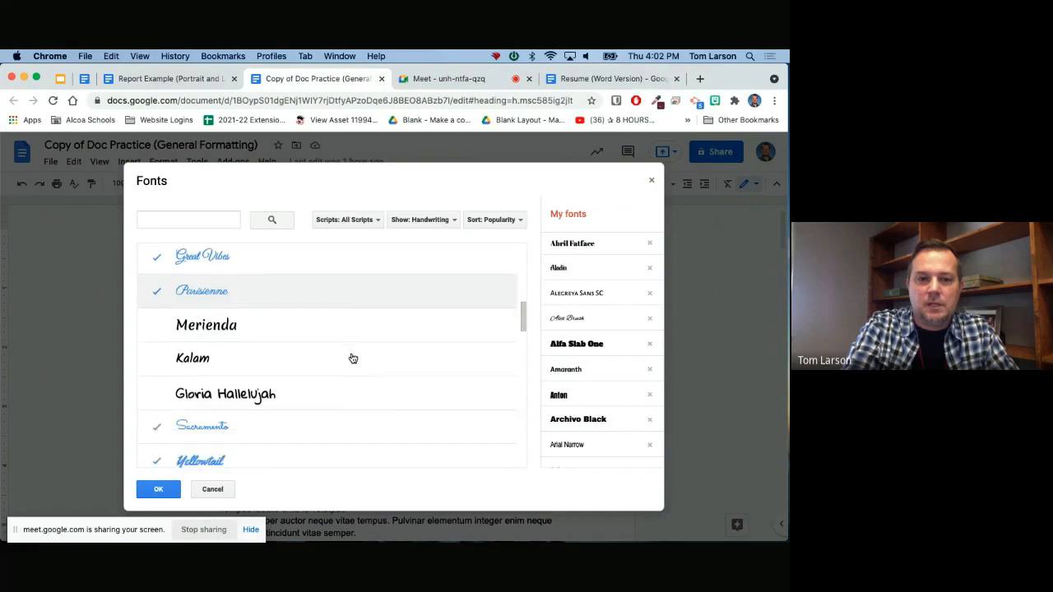
scroll(256, 358, "down", 3)
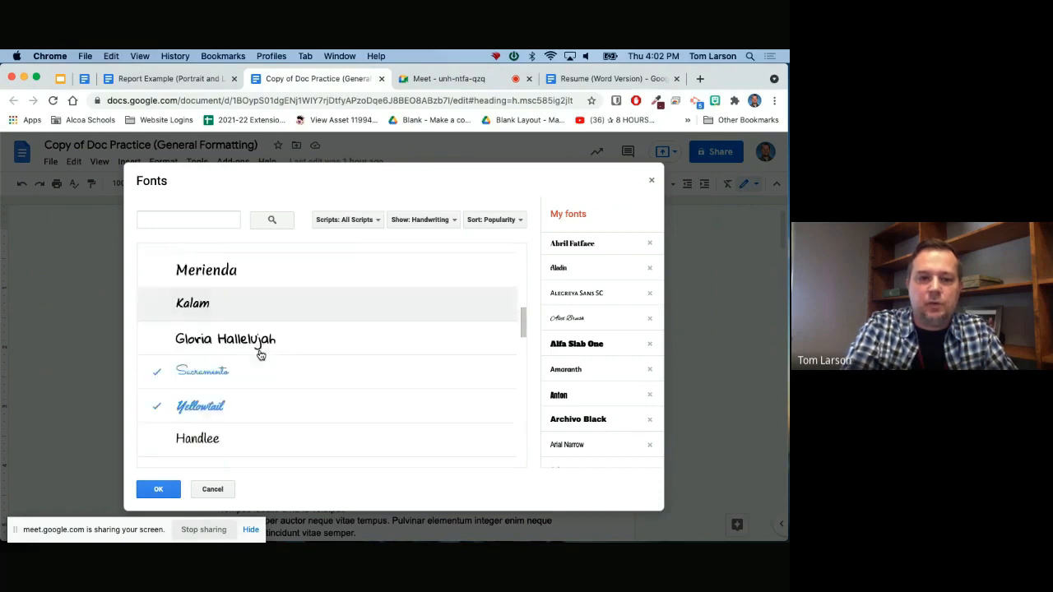
left_click(194, 389)
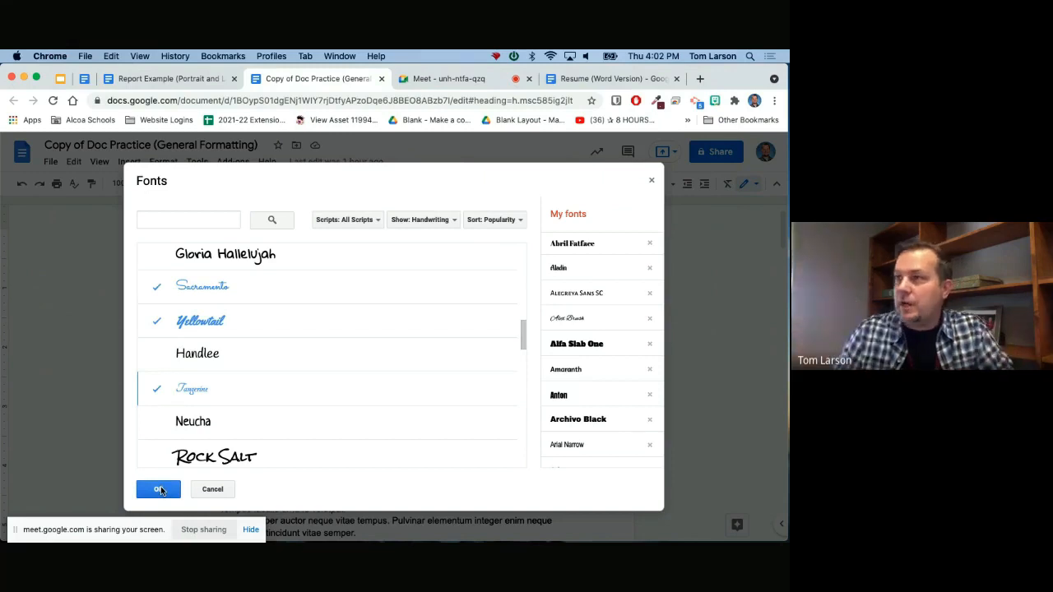
left_click(160, 489)
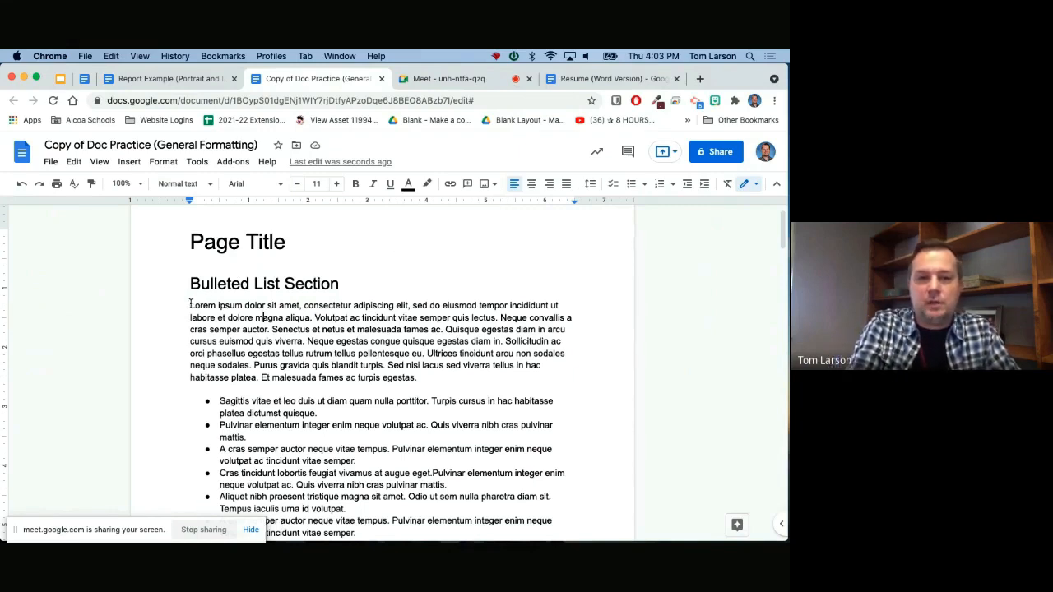
Step: Increase the indent of the whole paragraph under Bulleted List Section by one level and open its indentation options
left_click_drag(189, 306, 418, 377)
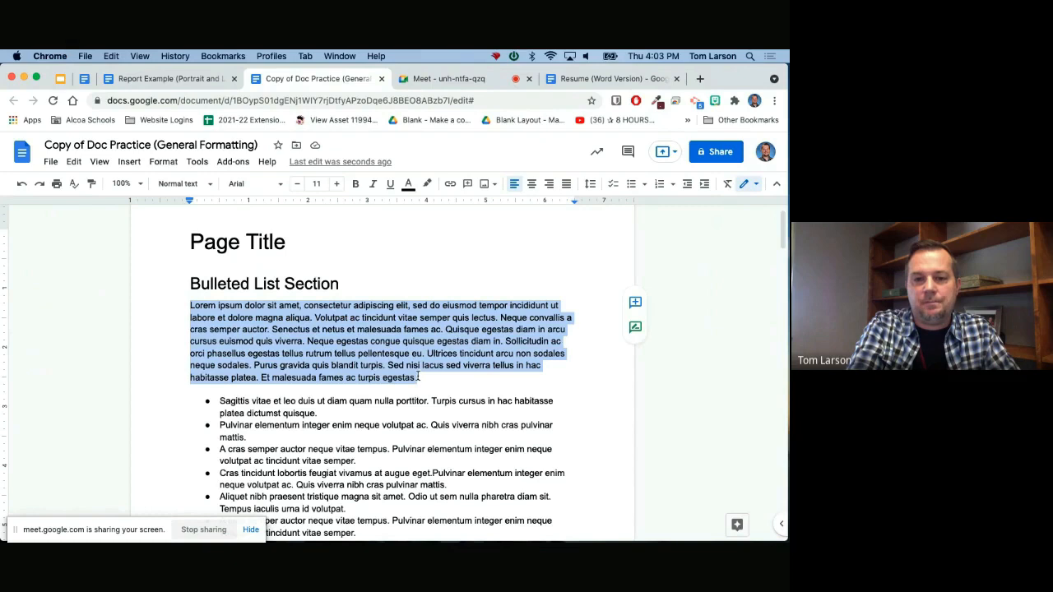
left_click(163, 162)
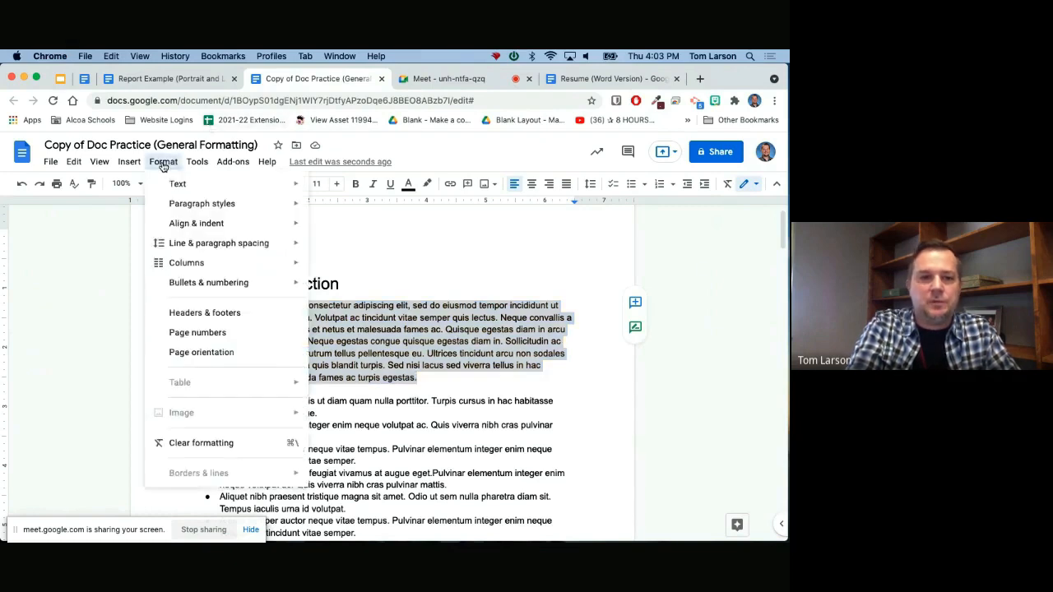
mouse_move(189, 223)
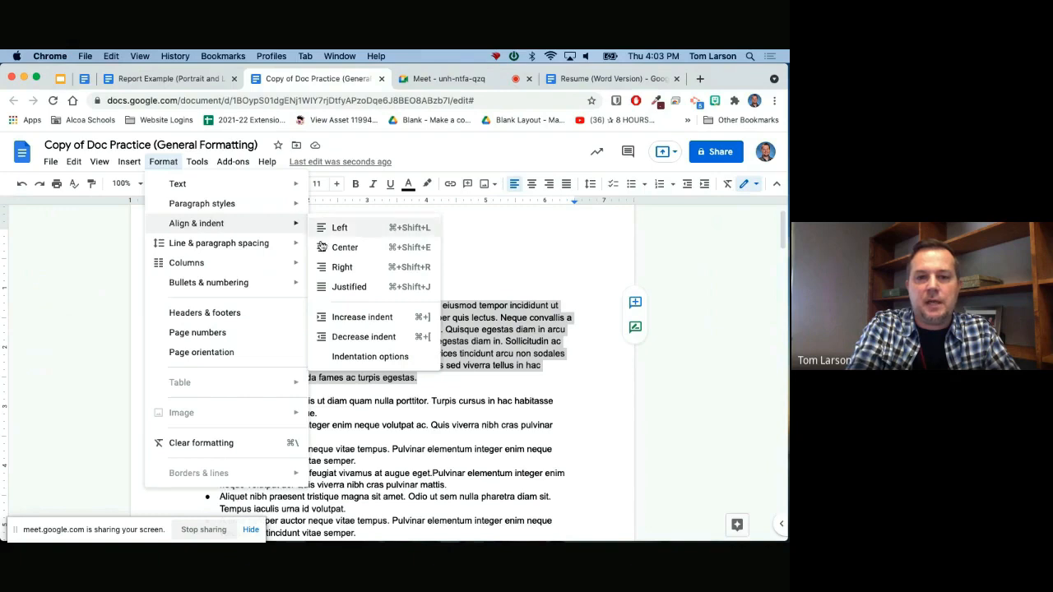
left_click(367, 319)
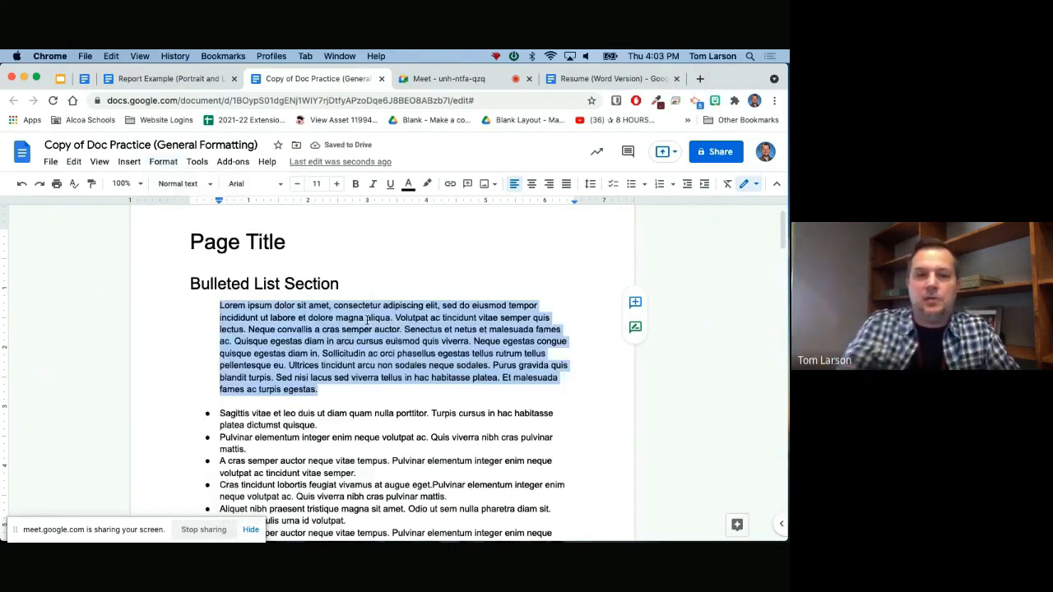
left_click(162, 163)
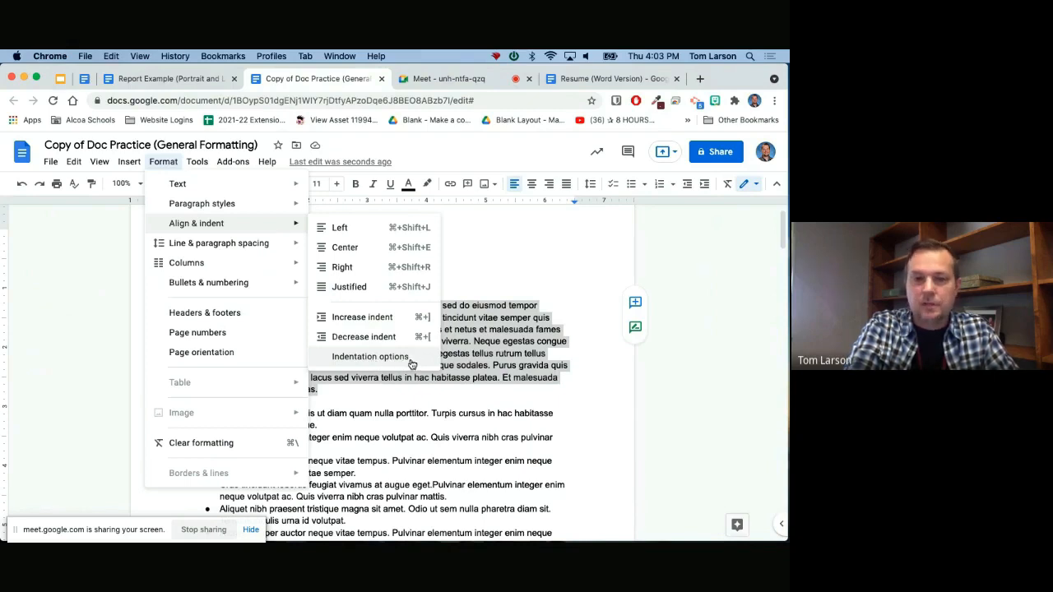
left_click(411, 364)
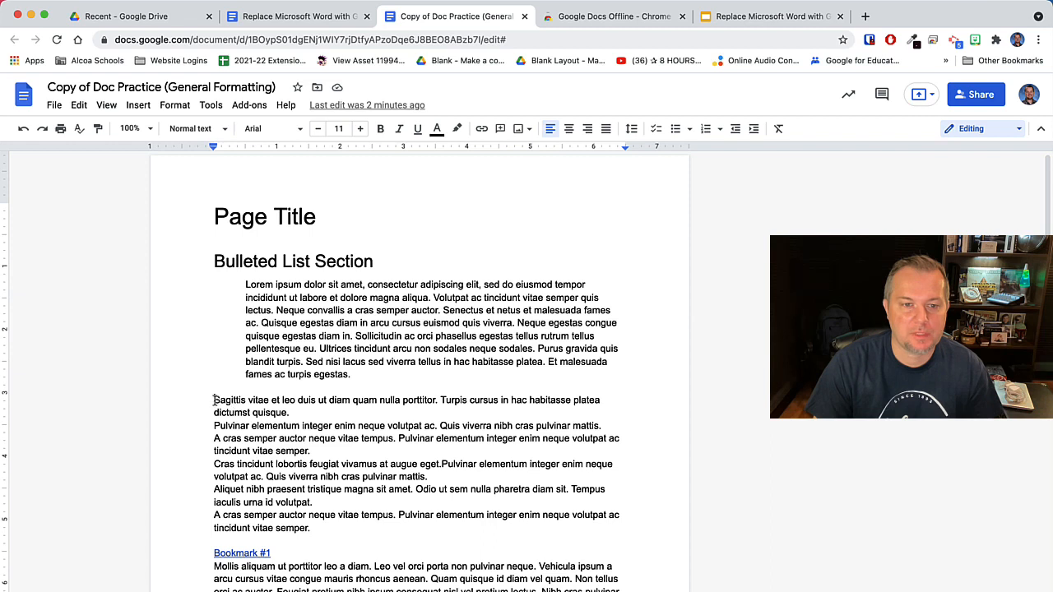
Step: Turn the six items below the indented paragraph into a bulleted list using the diamond-and-arrow bullet style
left_click_drag(214, 400, 323, 527)
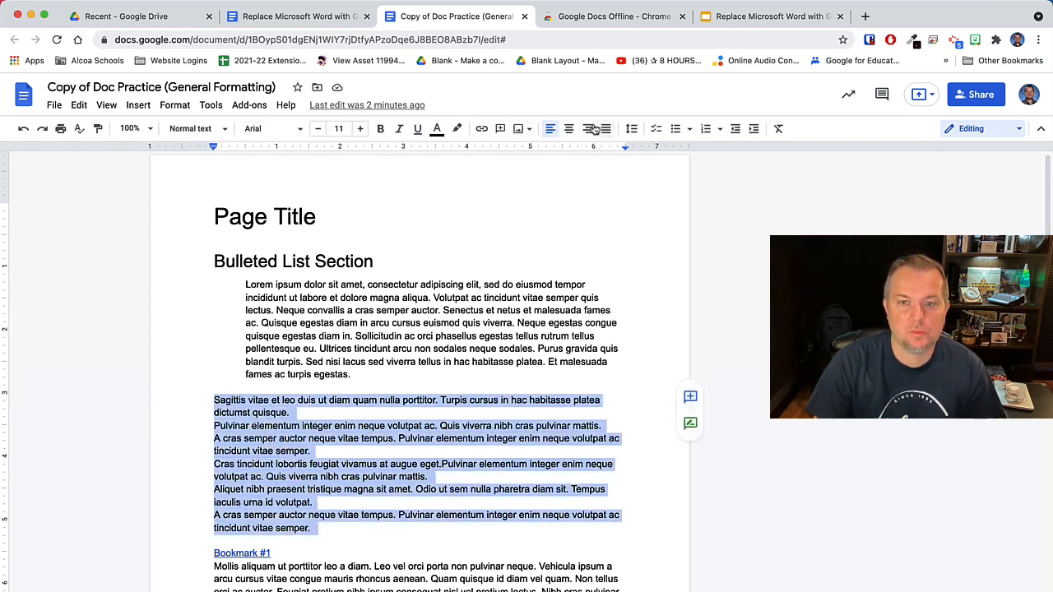
left_click(676, 129)
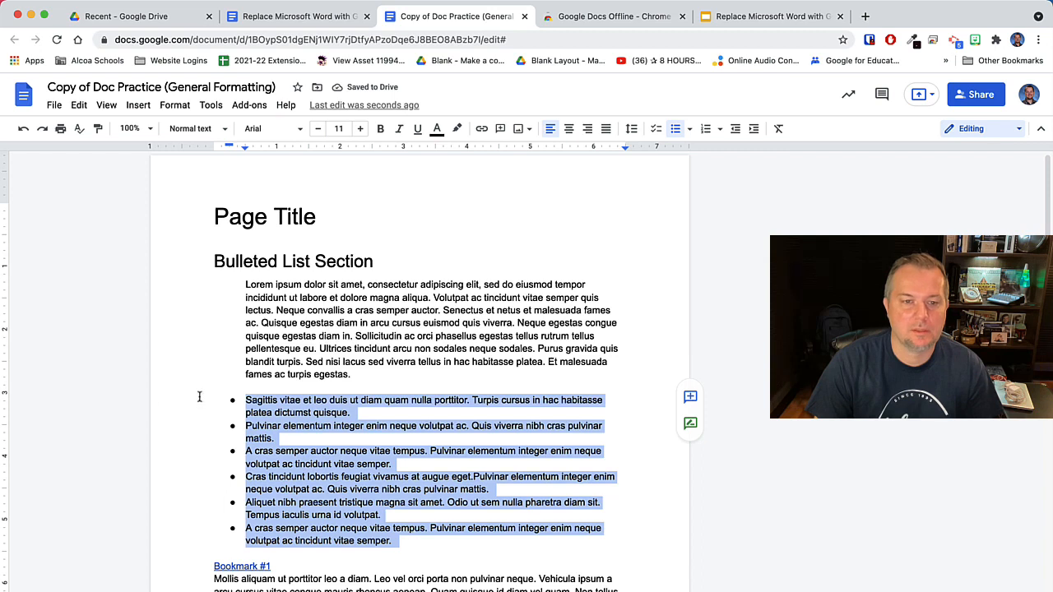
left_click(690, 130)
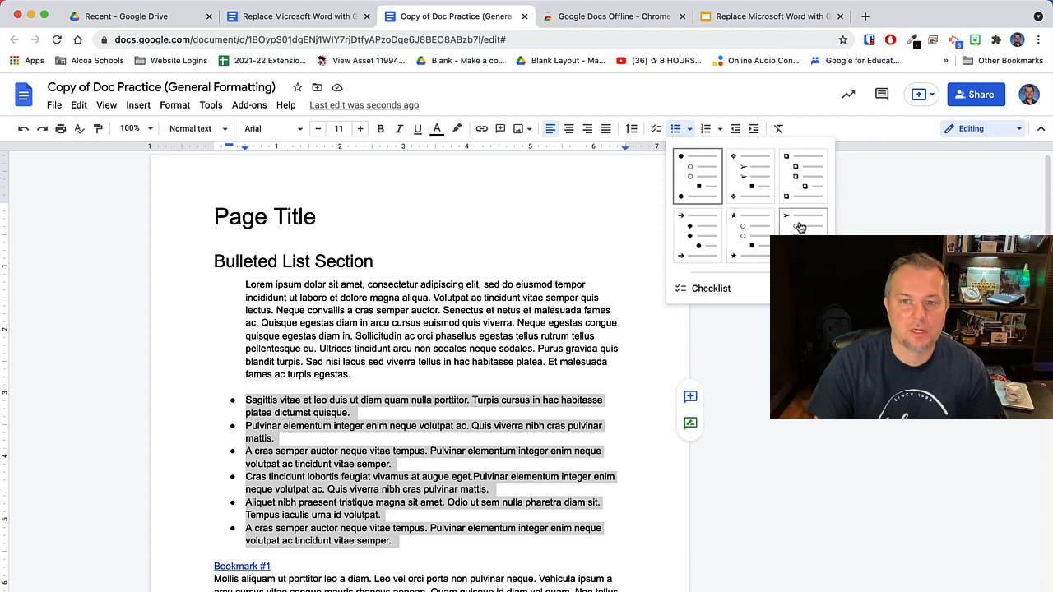
left_click(749, 168)
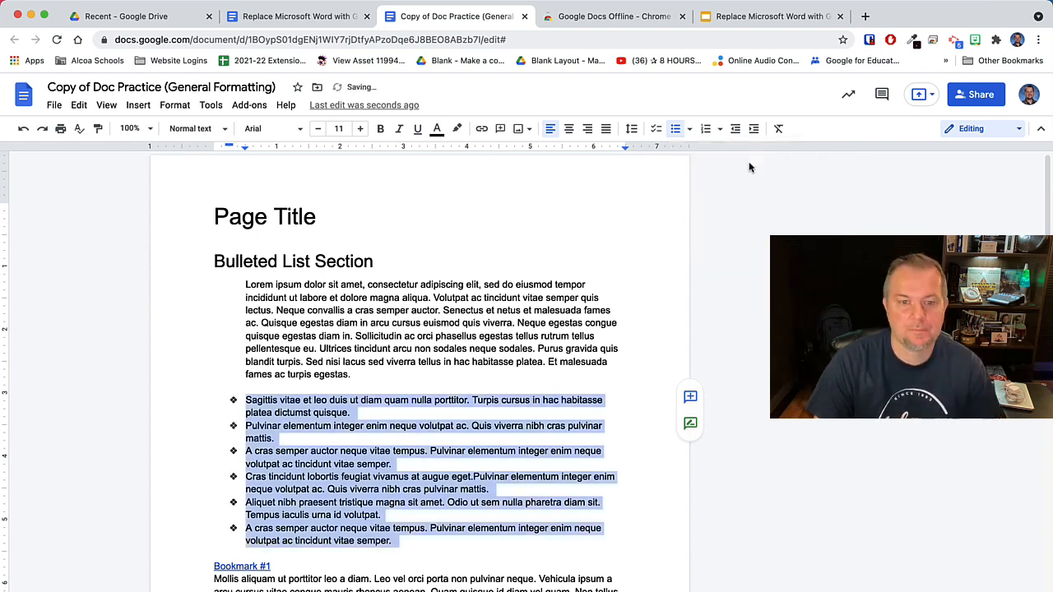
left_click(329, 492)
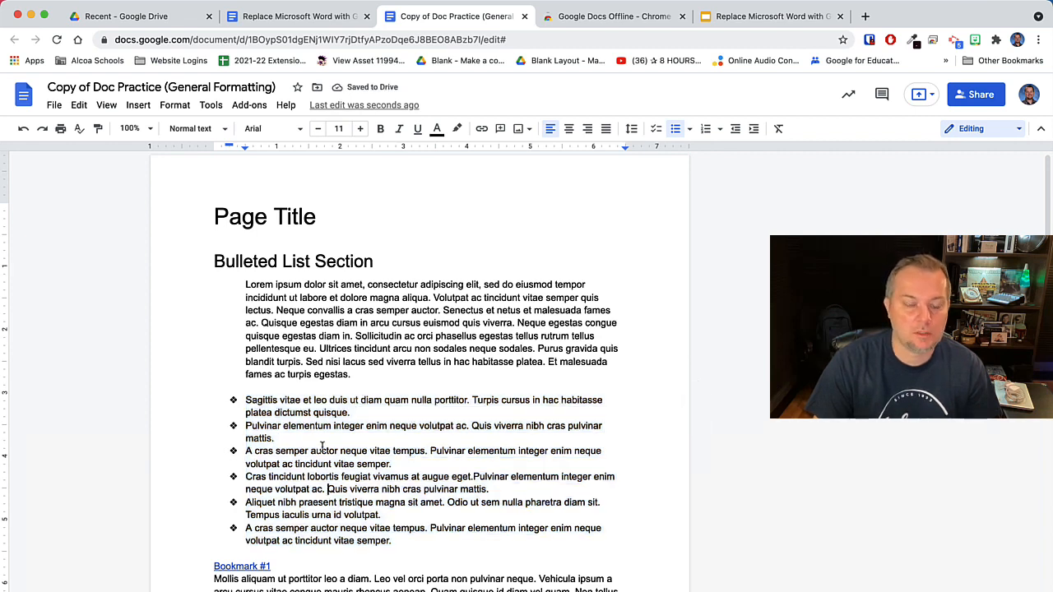
Step: Color only the diamond bullets of the list red, leaving the item text black
left_click(233, 401)
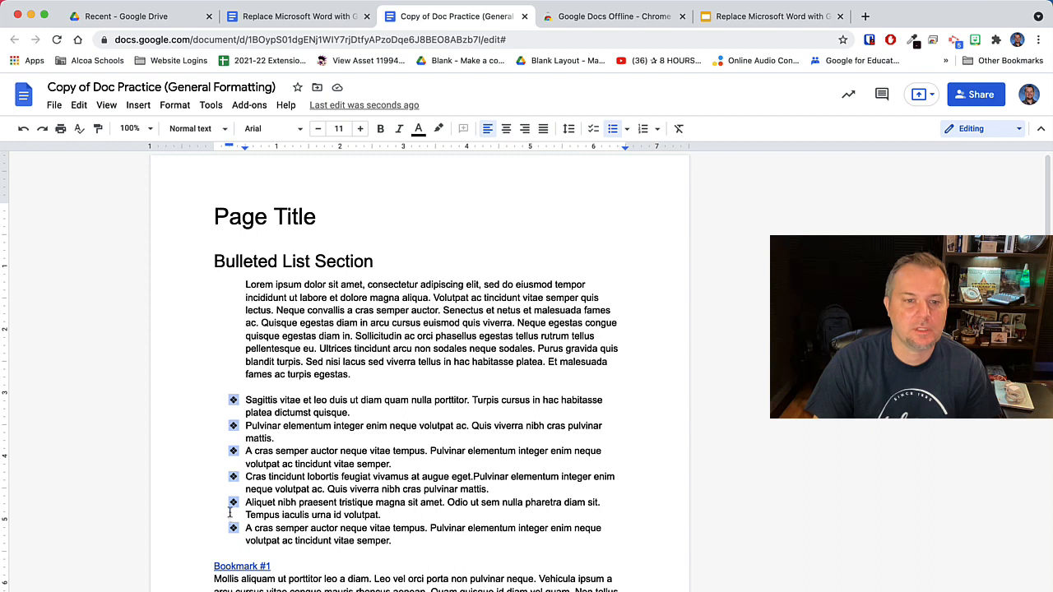
left_click(418, 129)
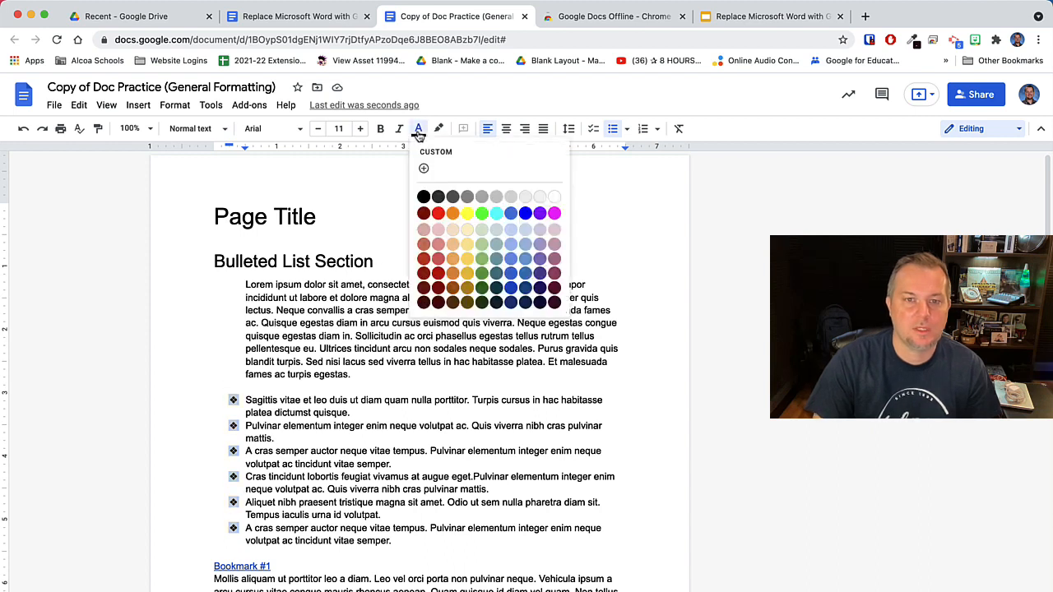
left_click(438, 213)
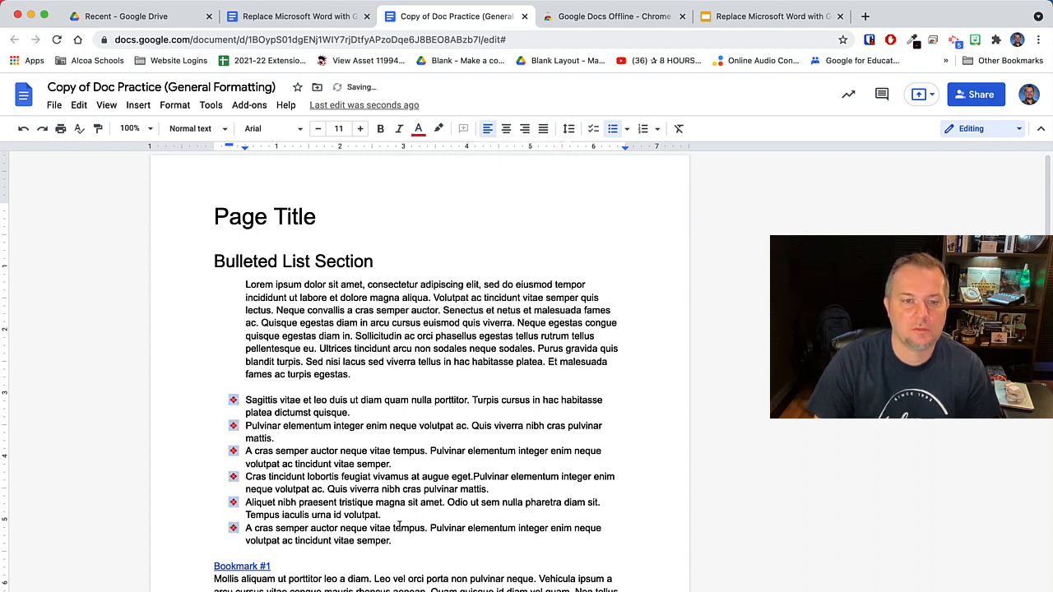
left_click(427, 540)
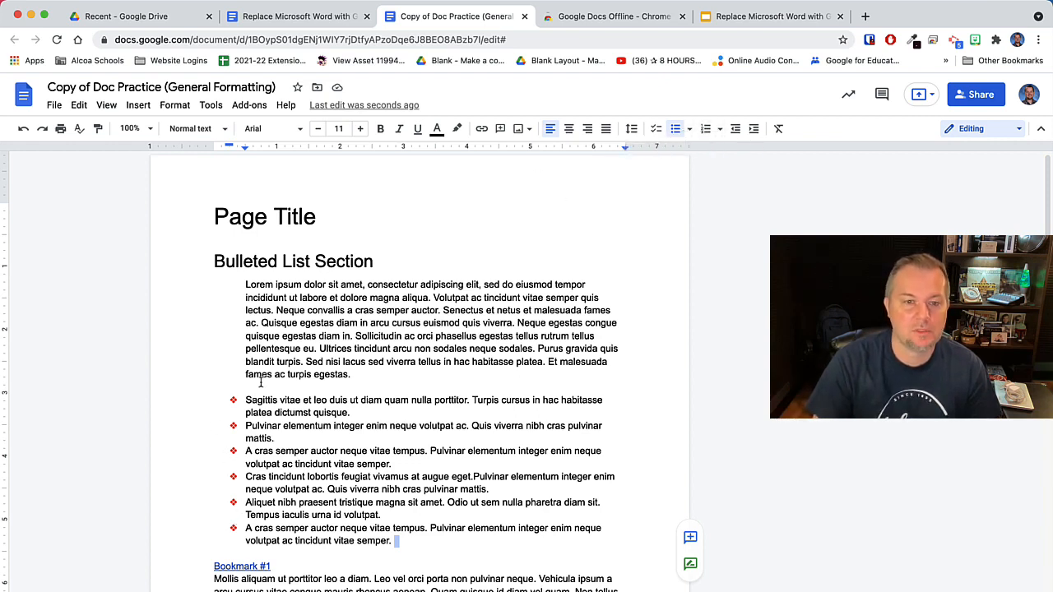
Step: Replace the list's red diamond bullets with the grinning face emoji from the People and Emotions category, leaving the item text intact
left_click(232, 399)
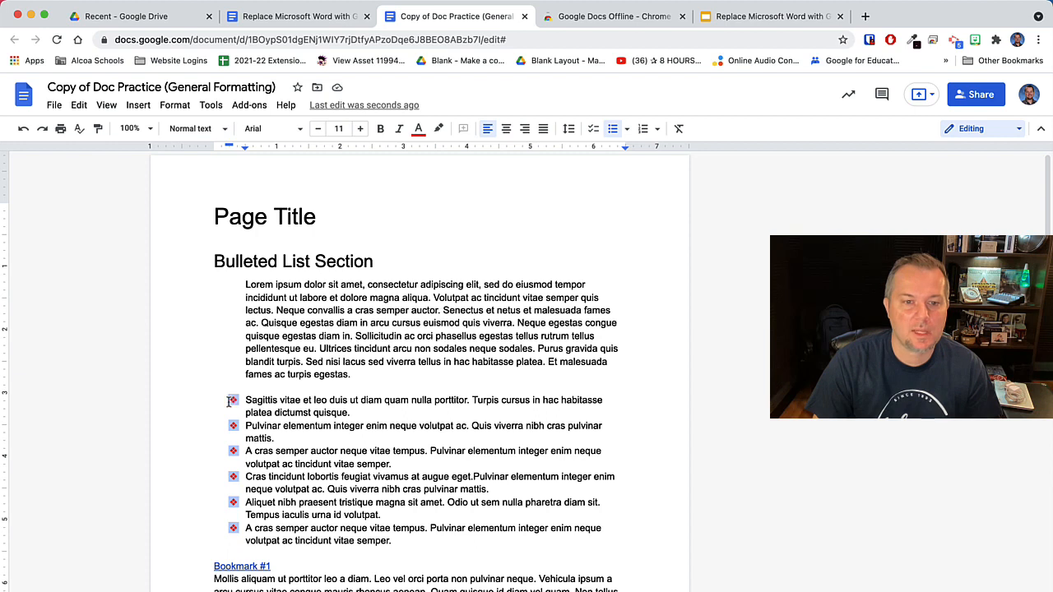
left_click(175, 106)
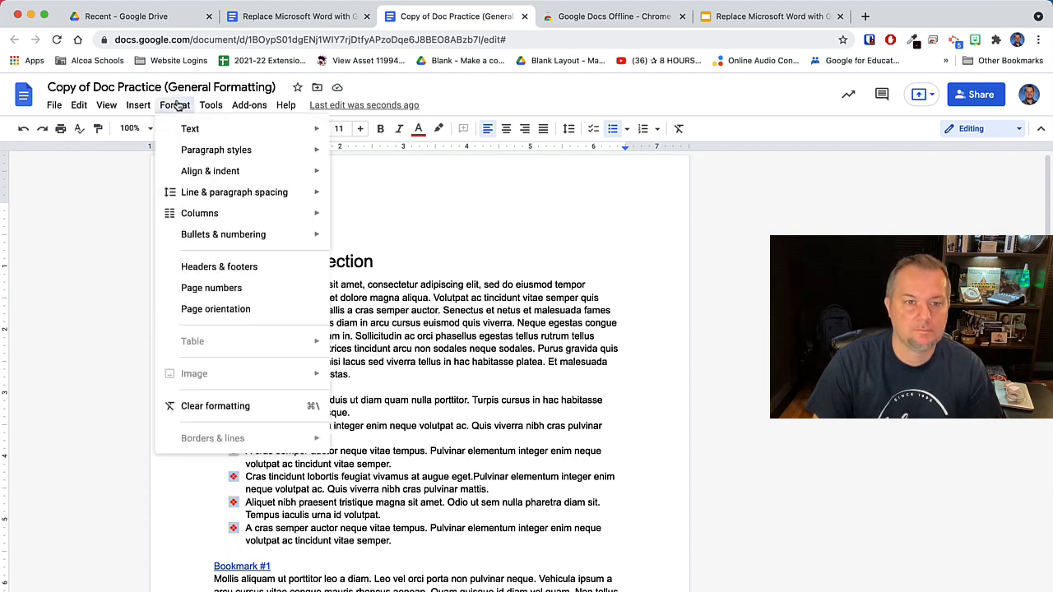
mouse_move(318, 237)
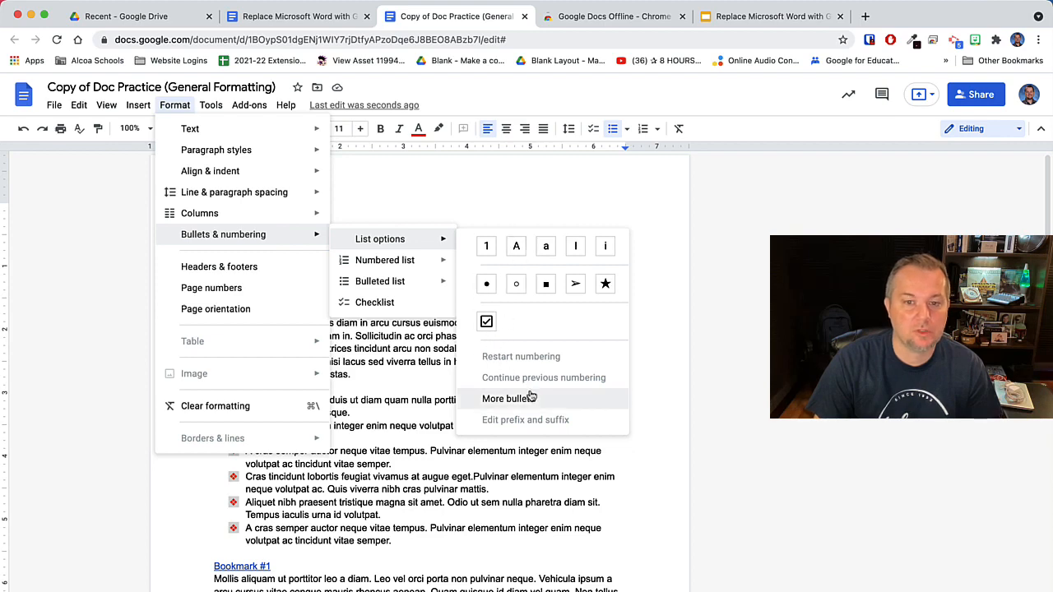
left_click(556, 401)
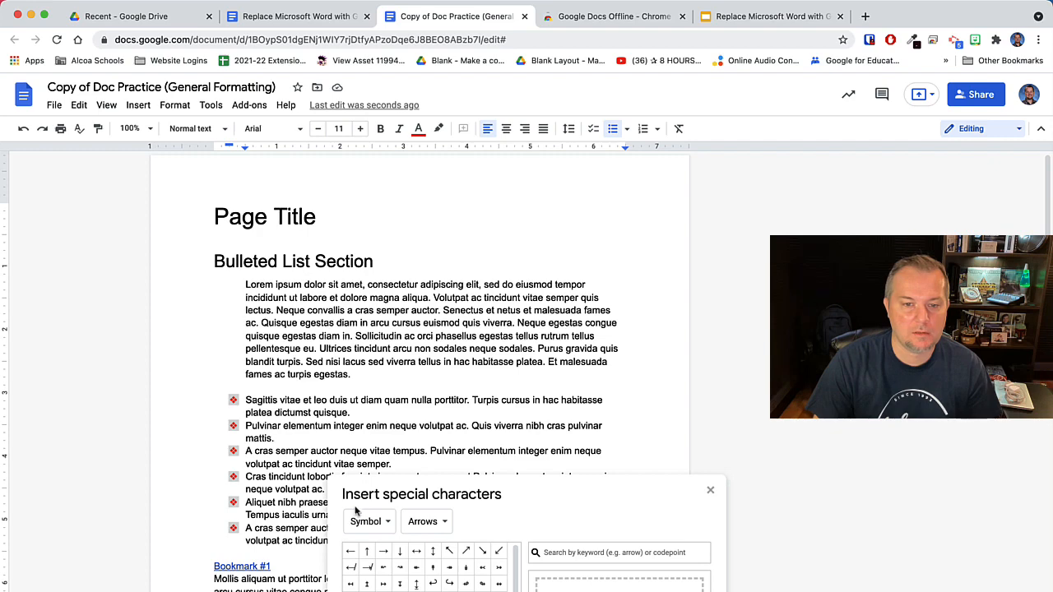
left_click_drag(536, 494, 497, 323)
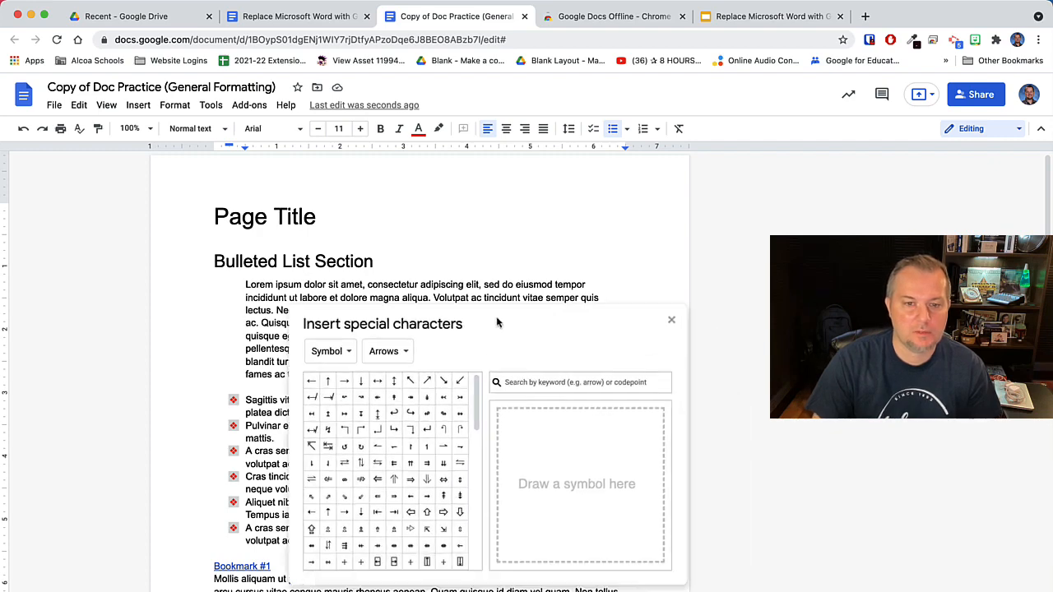
left_click(342, 355)
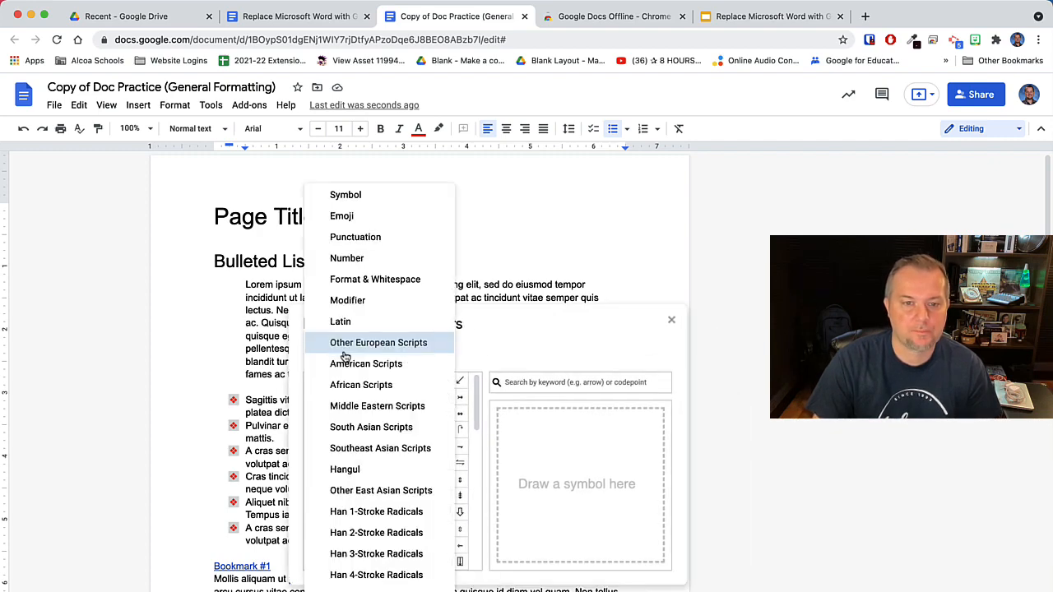
left_click(342, 216)
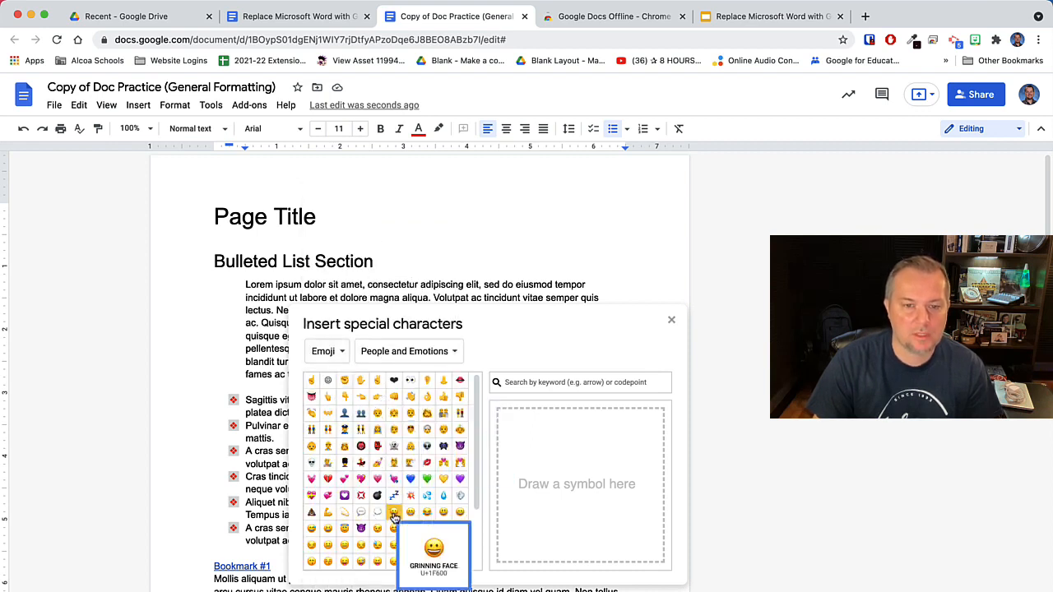
left_click(395, 513)
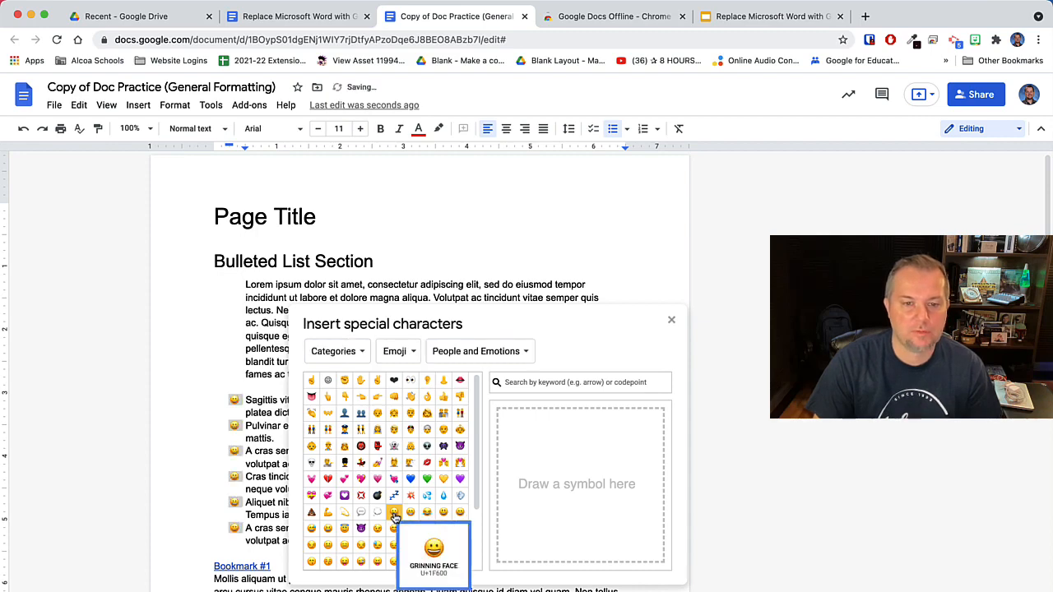
left_click(671, 320)
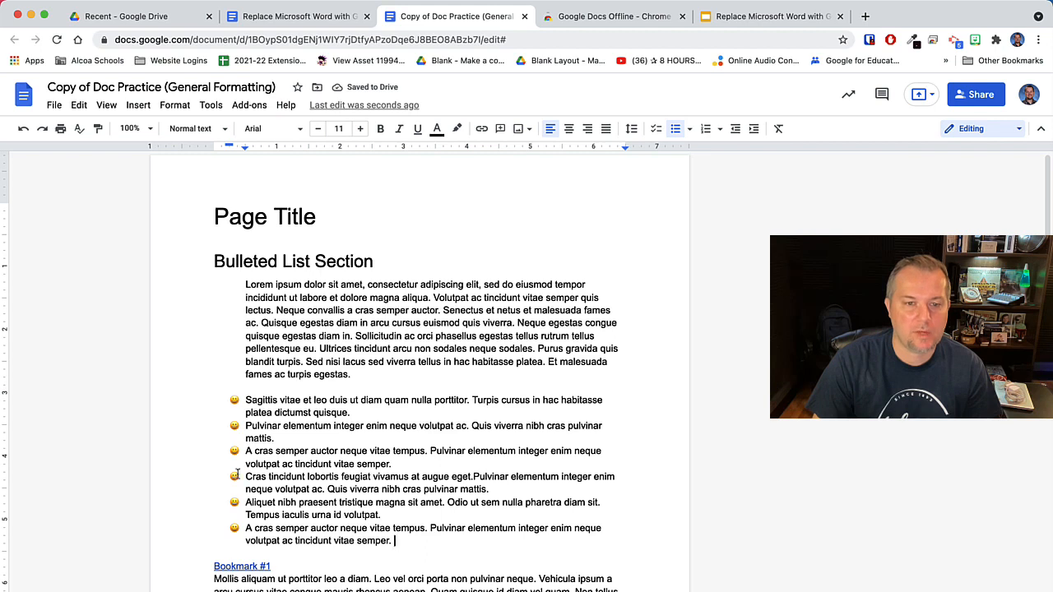
left_click(411, 537)
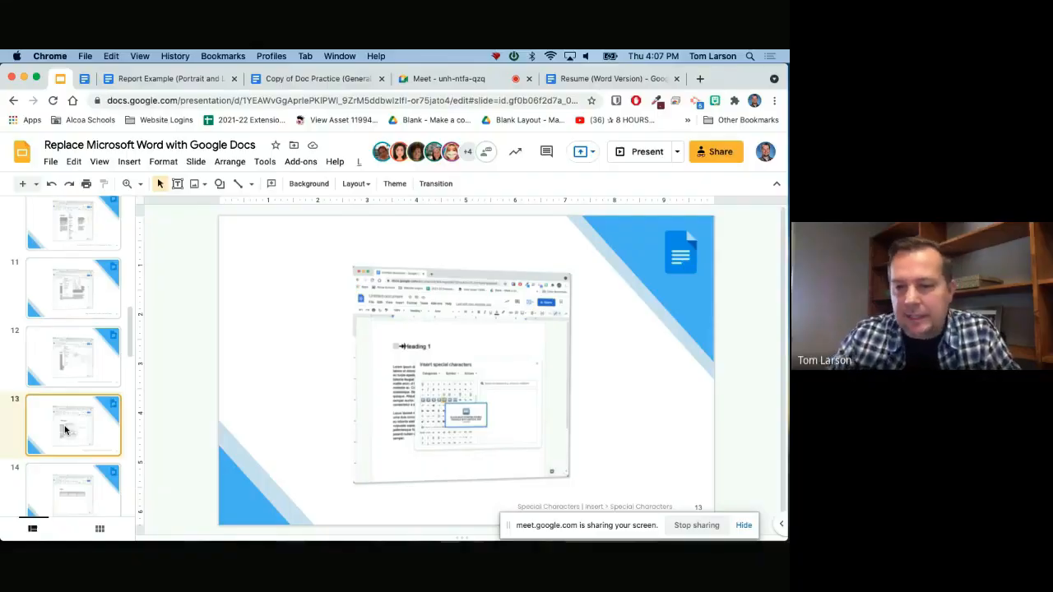
Step: Switch to Copy of Doc Practice and insert three smiley special characters from the Emoticons symbols on the empty line below Bulleted List Section
left_click(279, 78)
left_click(189, 296)
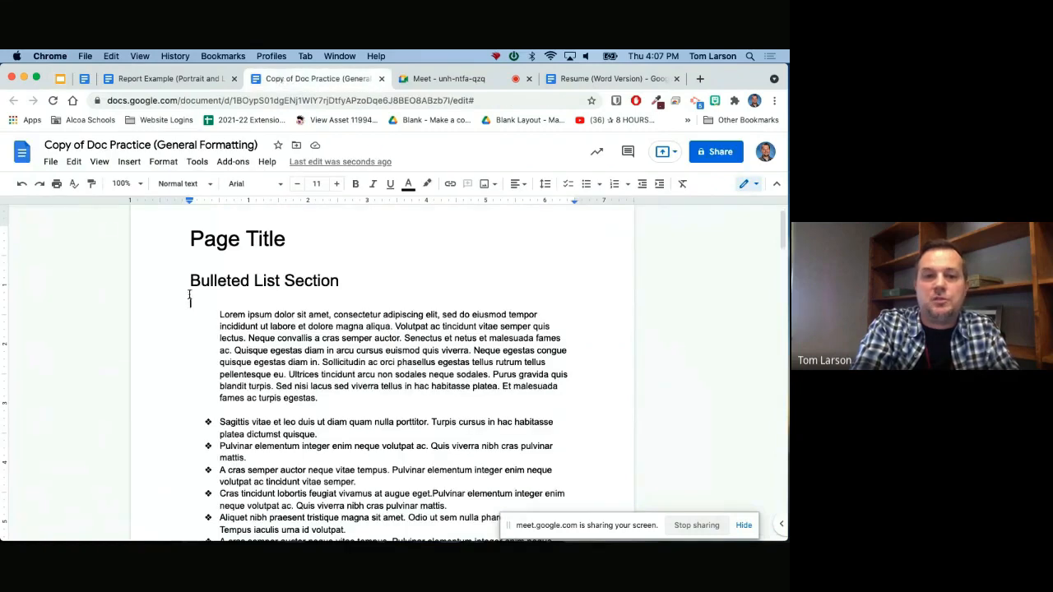
left_click(125, 162)
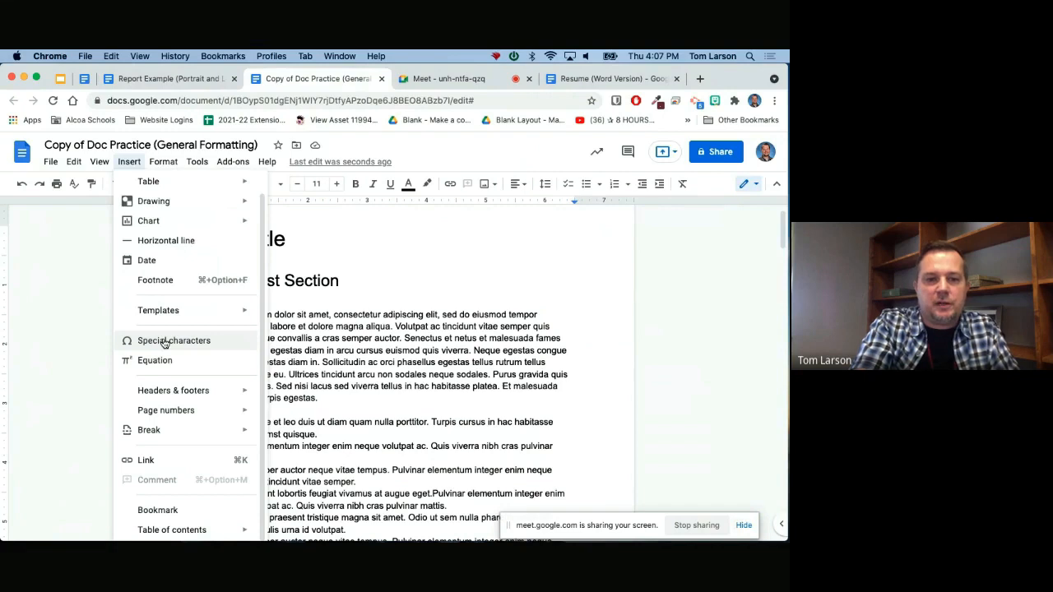
left_click(165, 342)
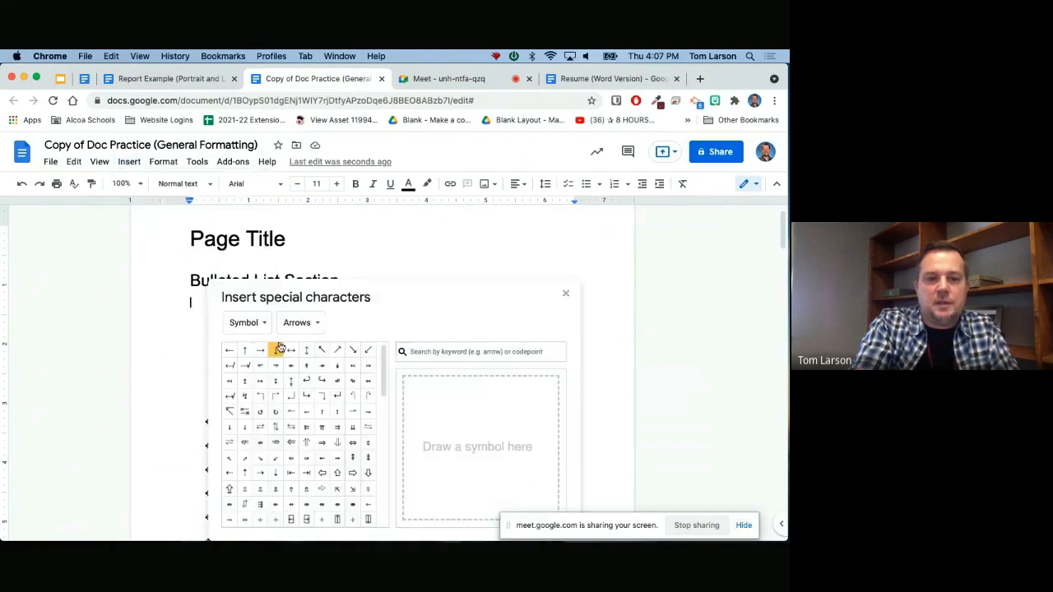
left_click(261, 324)
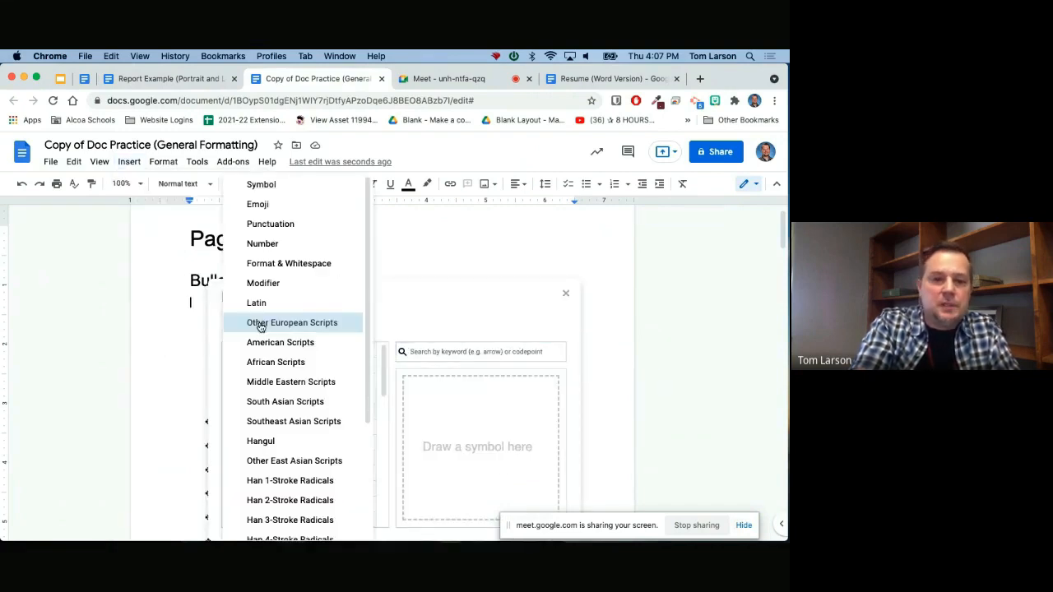
left_click(414, 319)
left_click(308, 325)
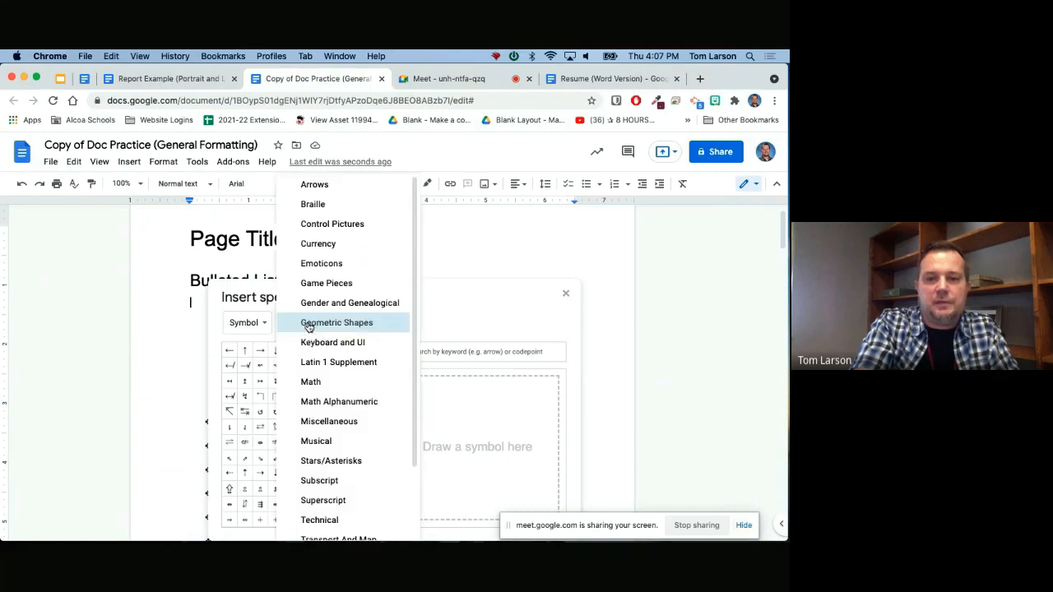
left_click(330, 264)
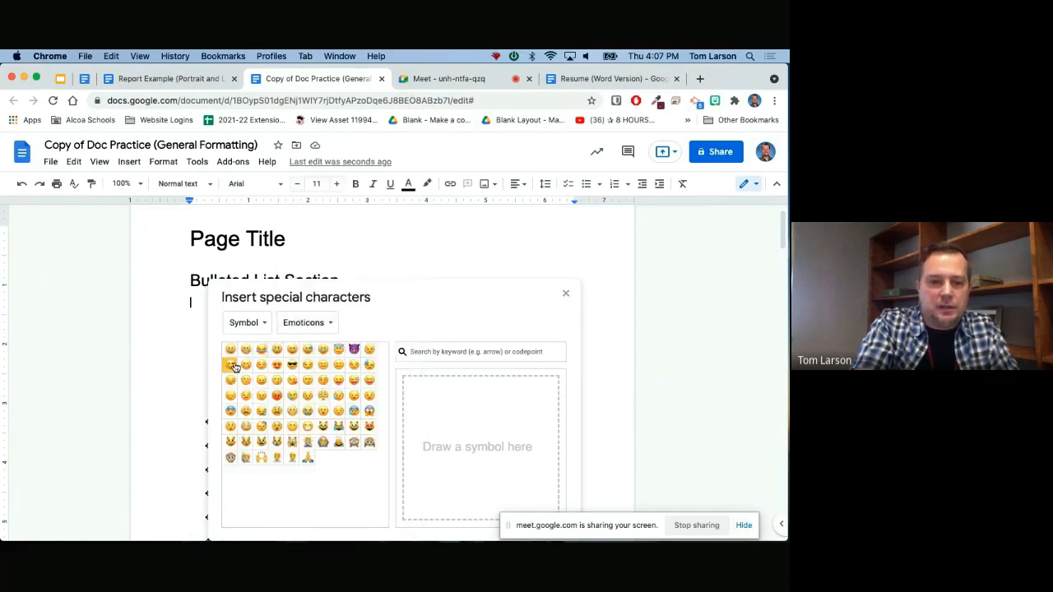
left_click(231, 350)
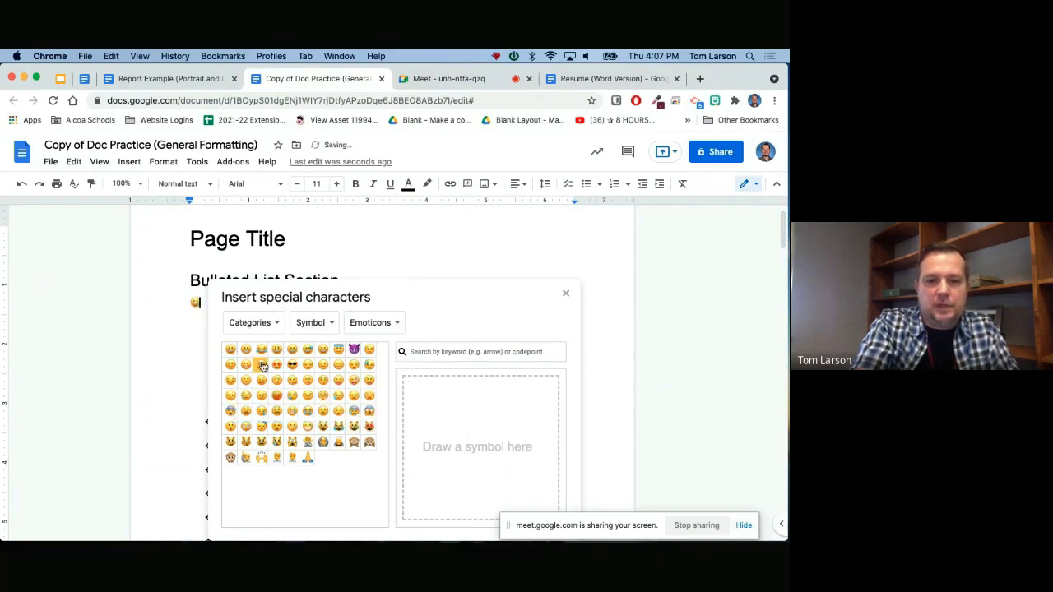
left_click(231, 365)
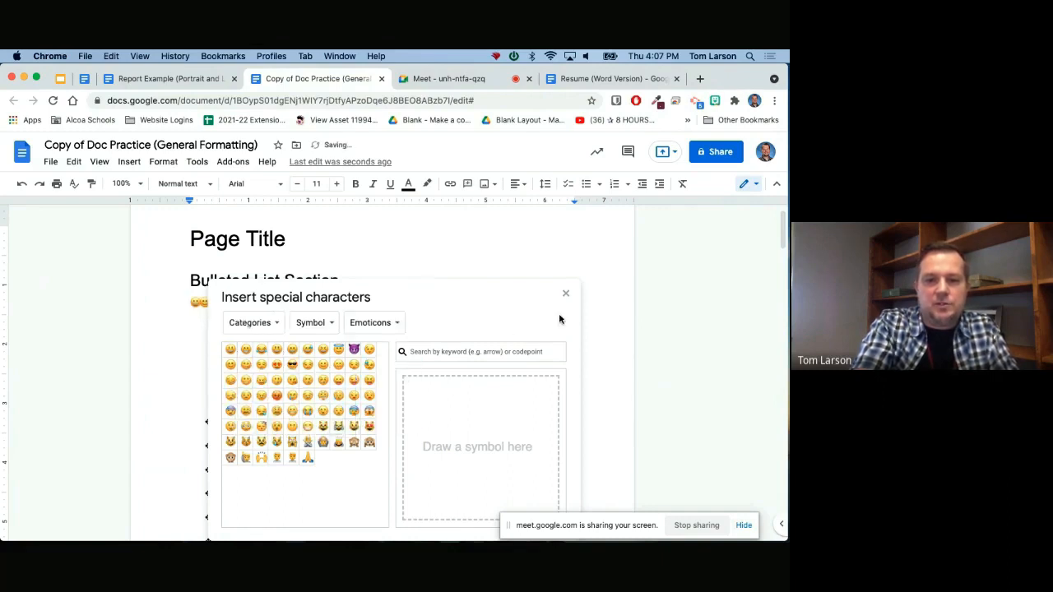
key("Escape")
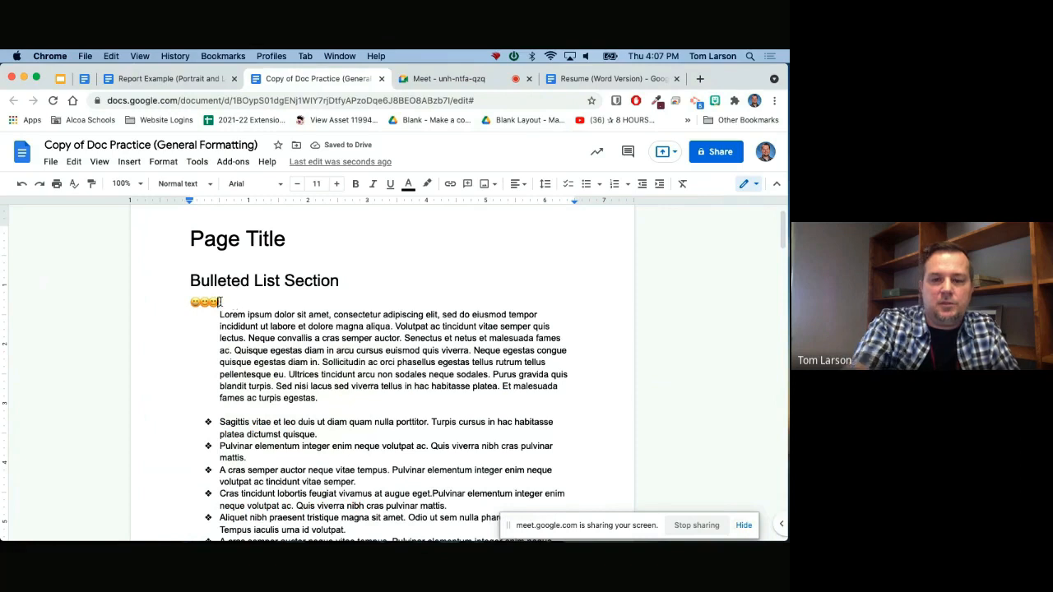
Step: Delete the three smileys together with their line below the Bulleted List Section heading
key("BackSpace")
key("BackSpace")
key("BackSpace")
key("BackSpace")
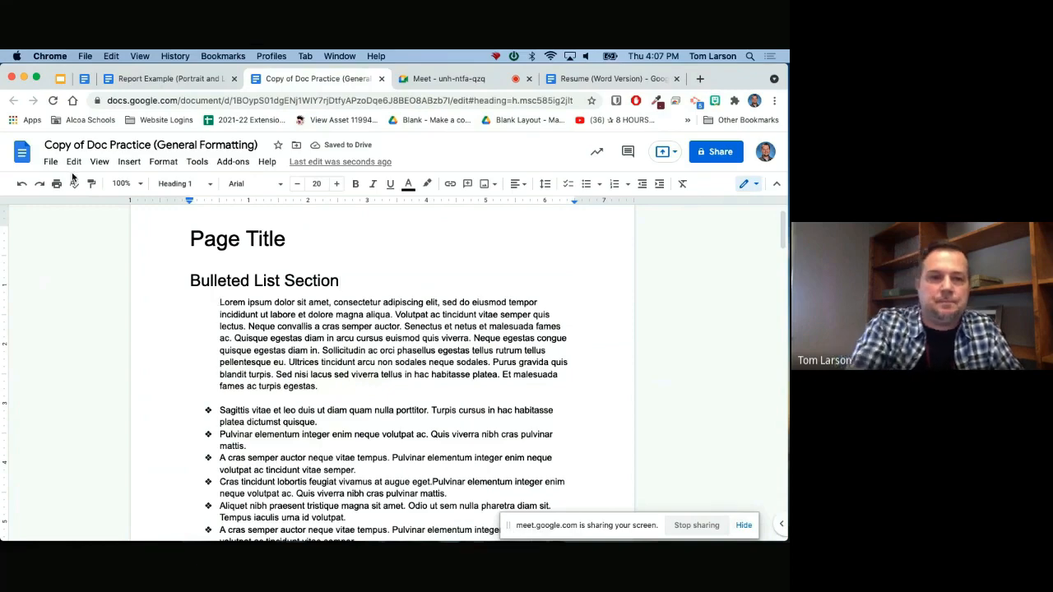
Step: Switch to the Replace Microsoft Word with Google Docs document and review its checklist of training topics
left_click(83, 80)
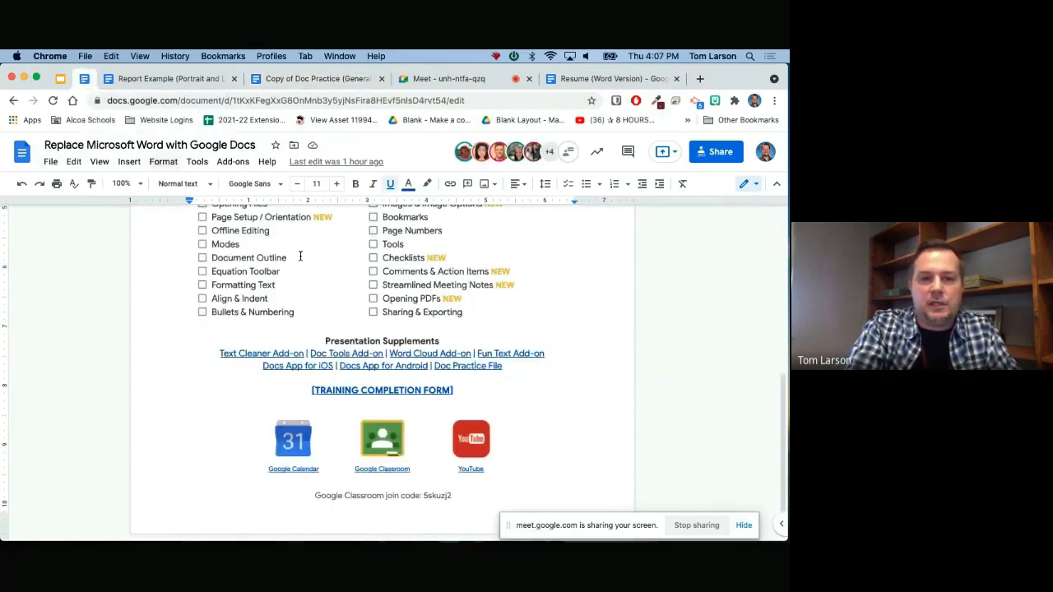
scroll(301, 259, "up", 6)
scroll(302, 261, "down", 2)
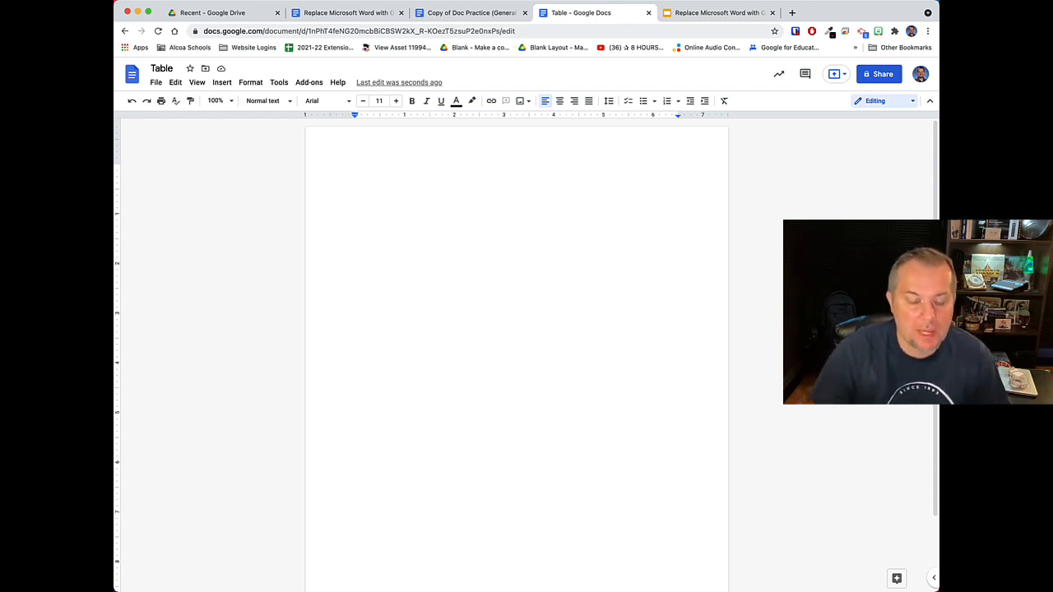
Step: Insert a table with four columns and three rows in the blank Table document
left_click(224, 83)
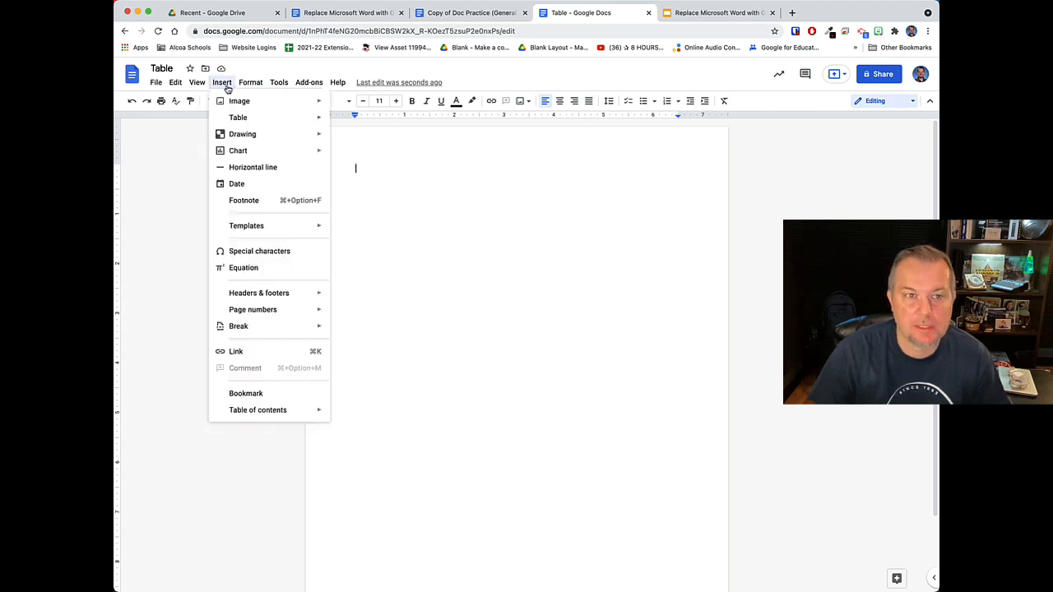
mouse_move(254, 121)
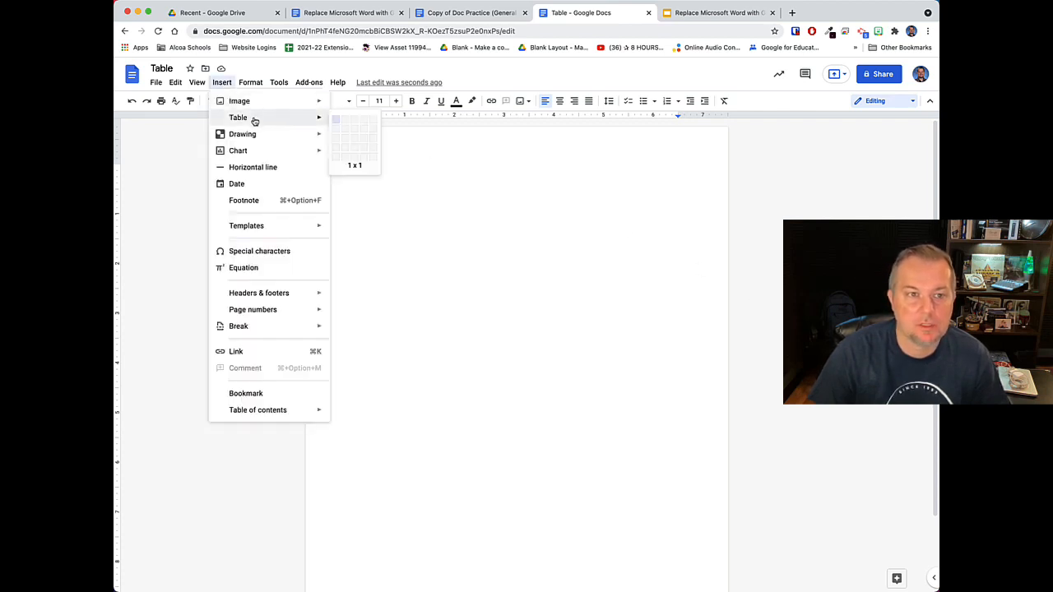
left_click(361, 139)
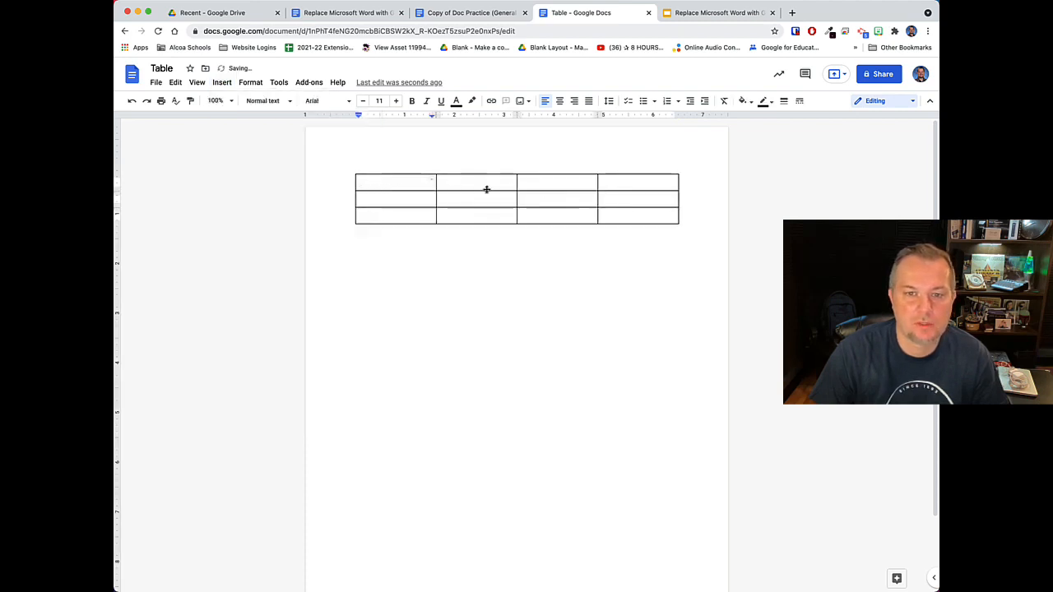
Step: Fill all four cells of the table's first row with a very dark gray background color
left_click_drag(386, 181, 648, 185)
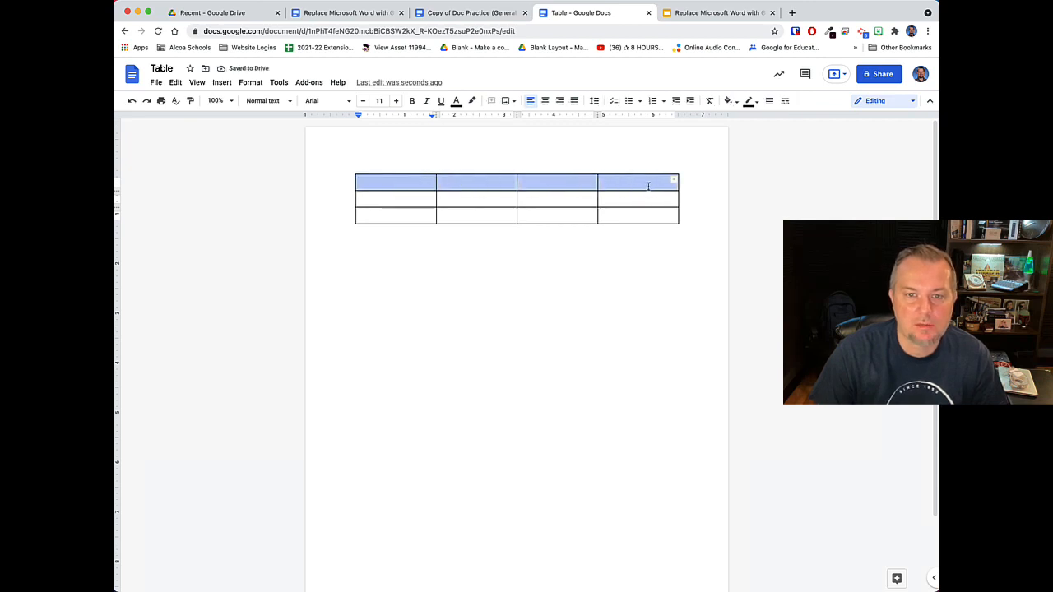
left_click(404, 193)
left_click_drag(395, 183, 622, 182)
left_click_drag(404, 182, 636, 183)
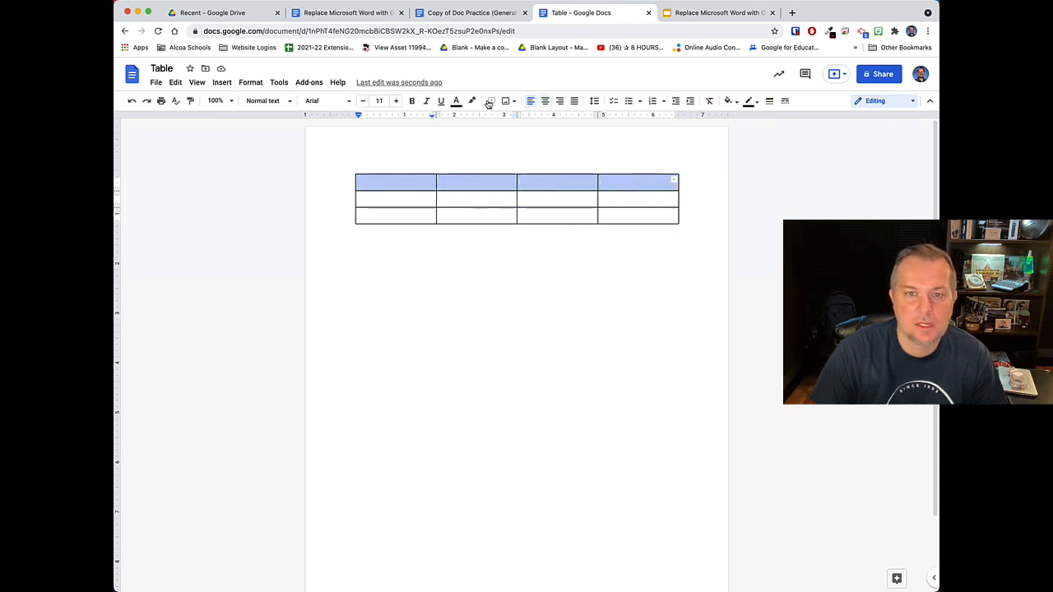
left_click(738, 102)
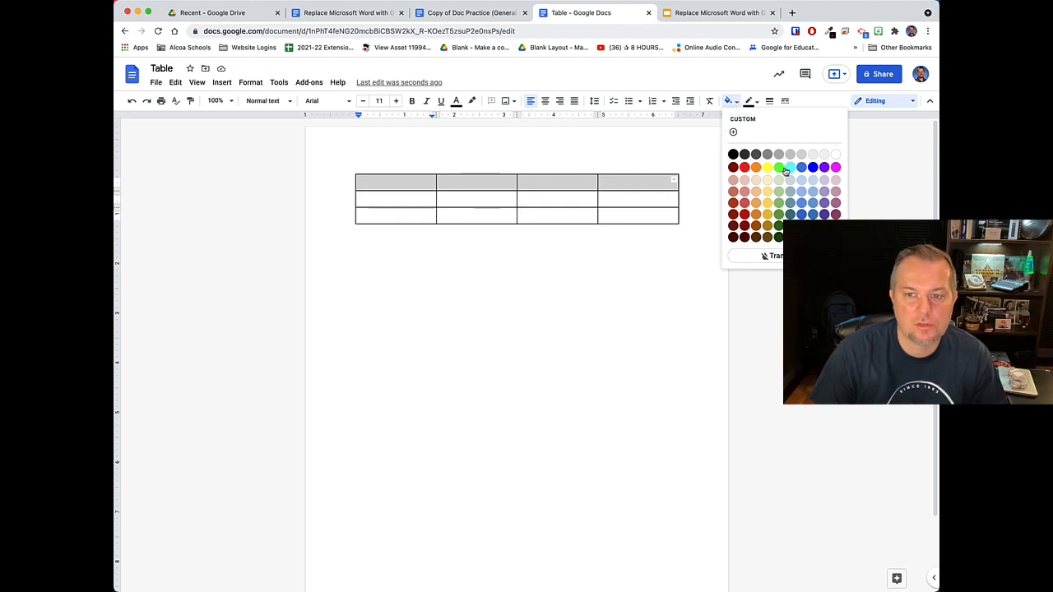
left_click(745, 155)
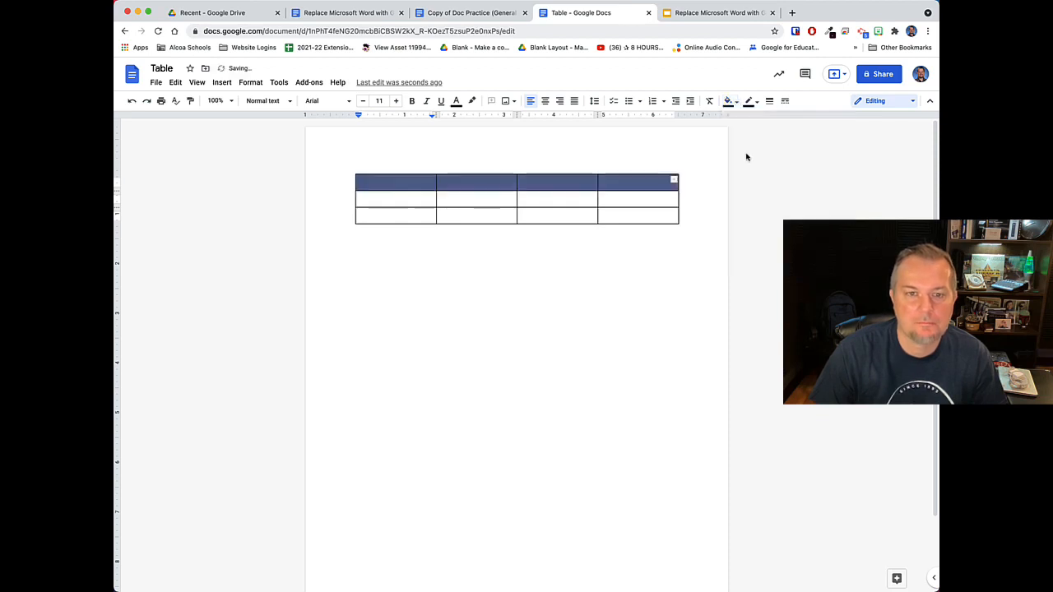
Step: Select single cell borders in the table's second row, and finish with the cursor in the second cell of the last row
left_click(633, 207)
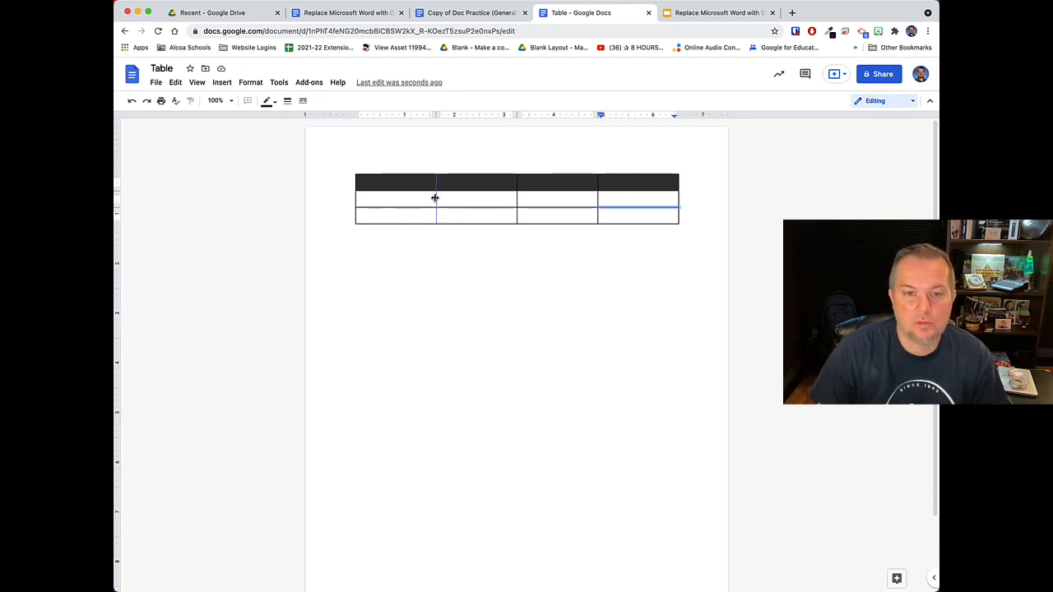
left_click(434, 198)
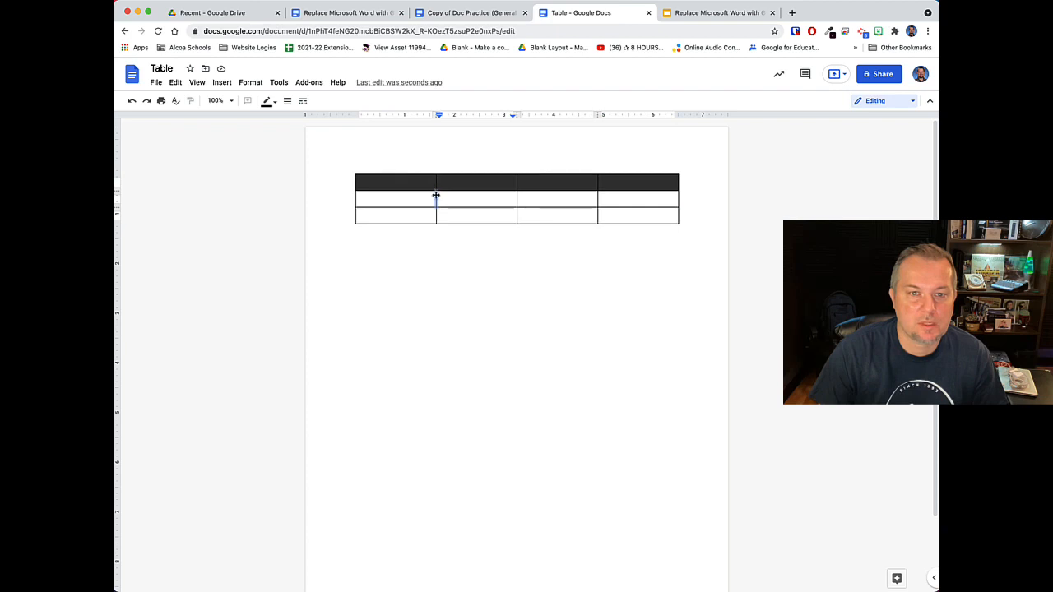
mouse_move(434, 197)
left_mouse_down()
mouse_move(395, 197)
mouse_move(485, 200)
mouse_move(392, 197)
mouse_move(434, 197)
left_mouse_up()
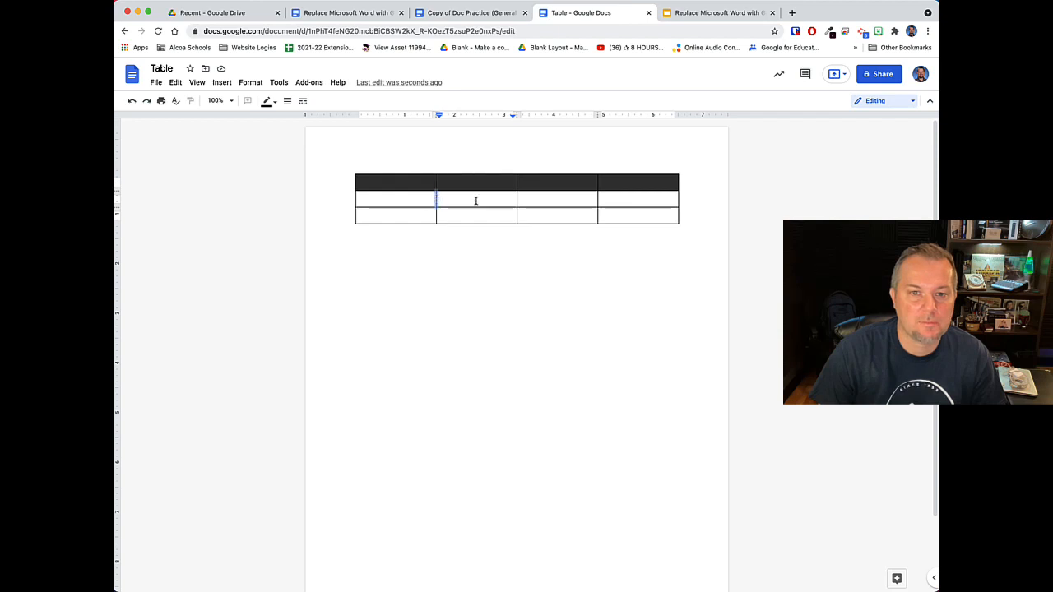
left_click(563, 200)
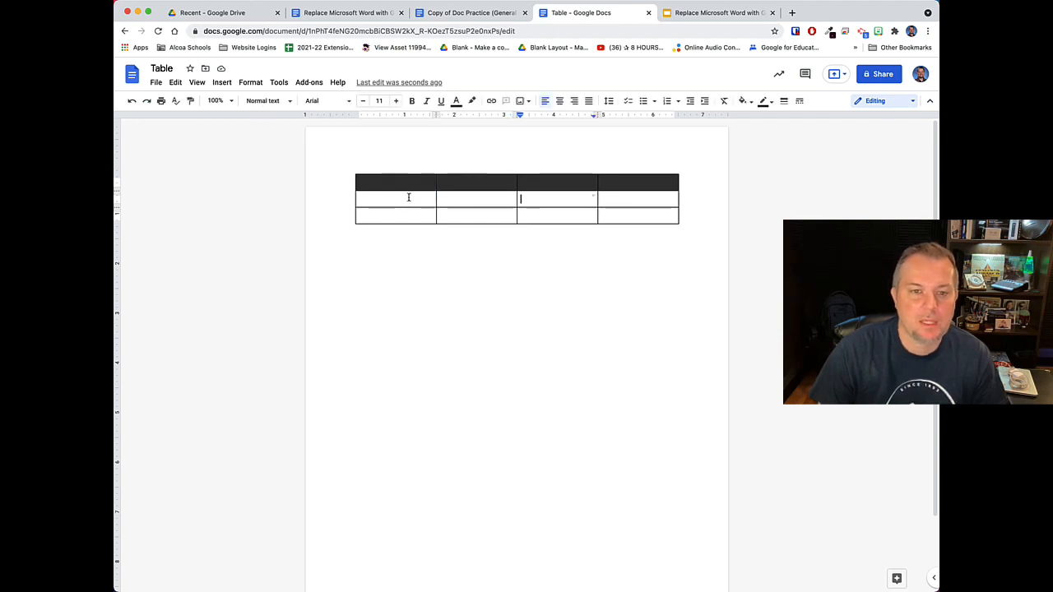
left_click(542, 200)
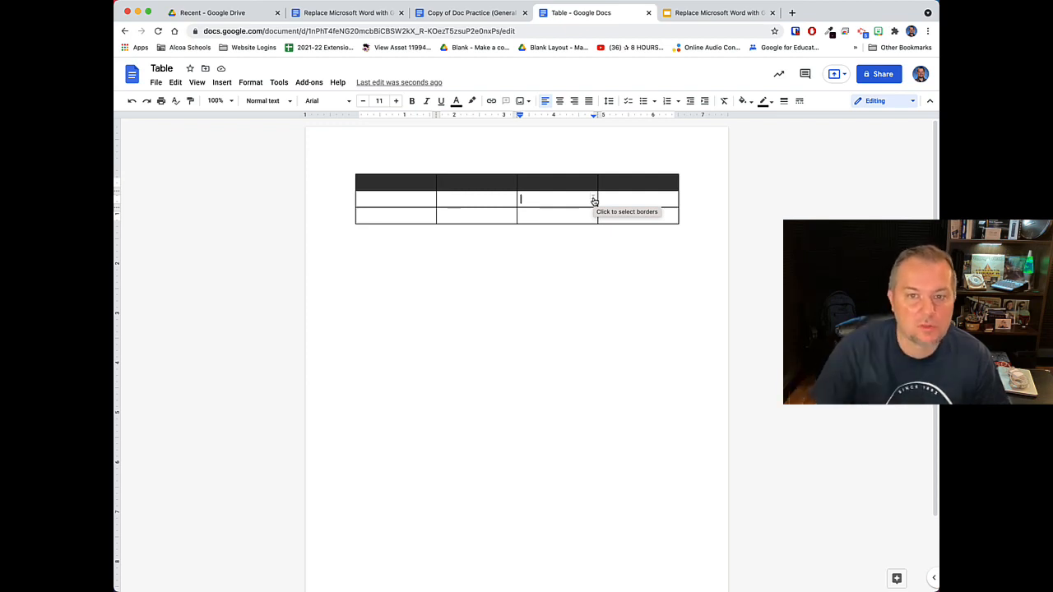
double_click(484, 215)
left_click(483, 215)
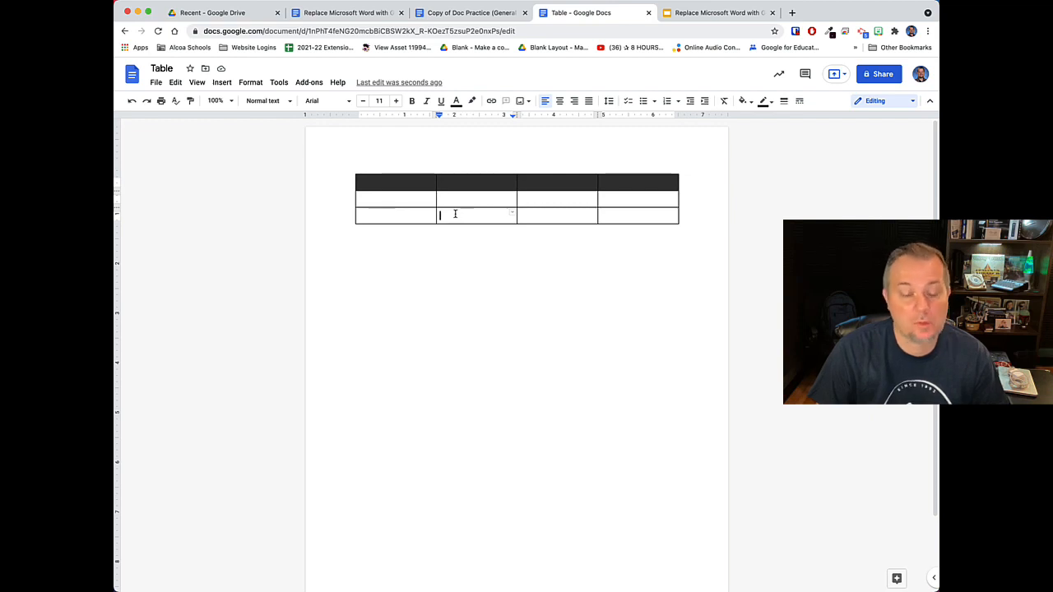
Step: Color the bottom border of the second cell in the table's last row red
left_click(512, 215)
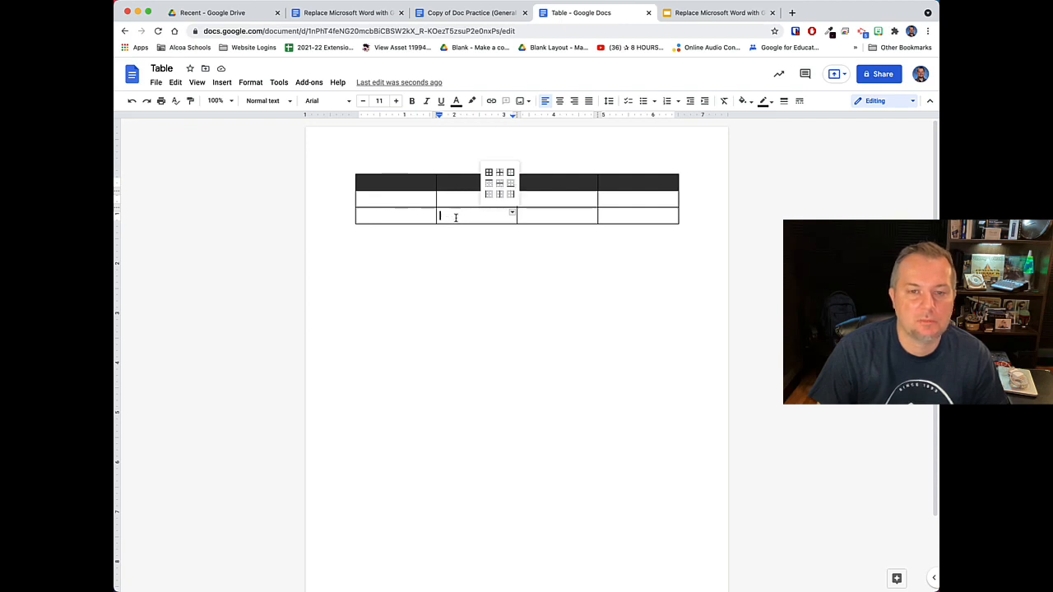
left_click(508, 182)
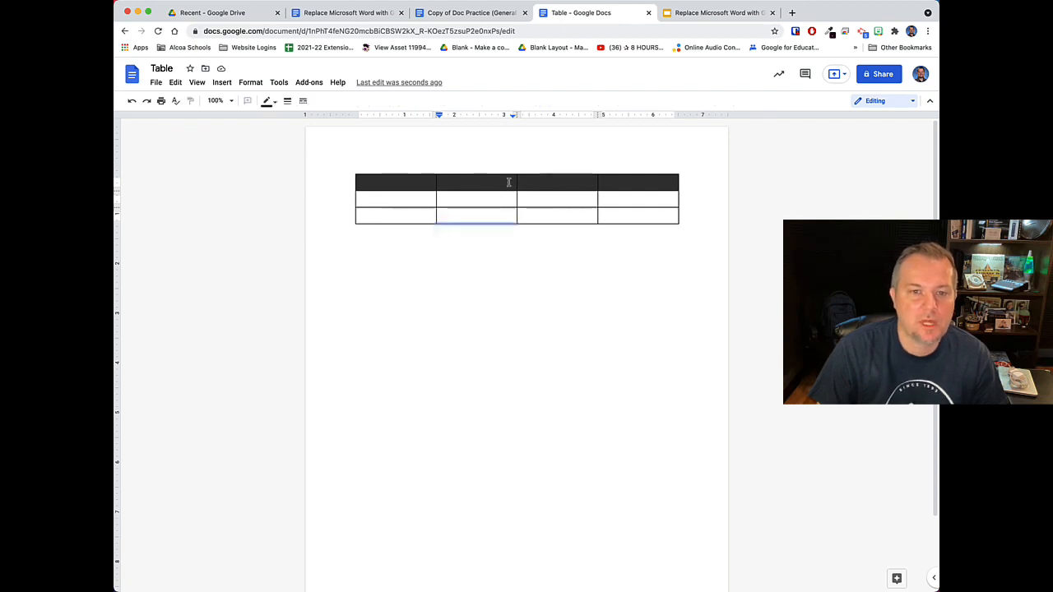
left_click(271, 101)
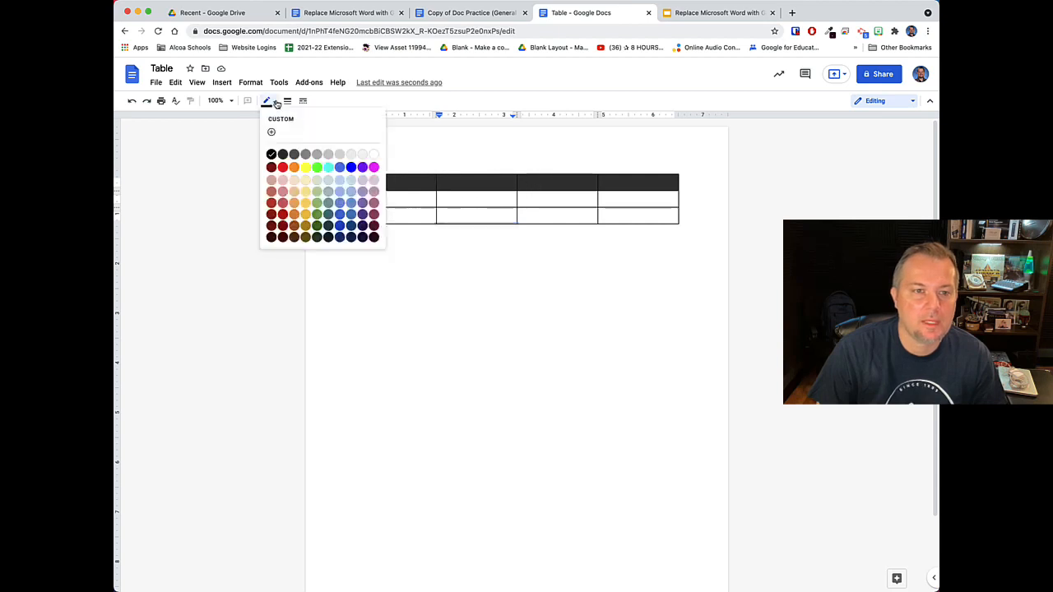
left_click(283, 169)
left_click(552, 215)
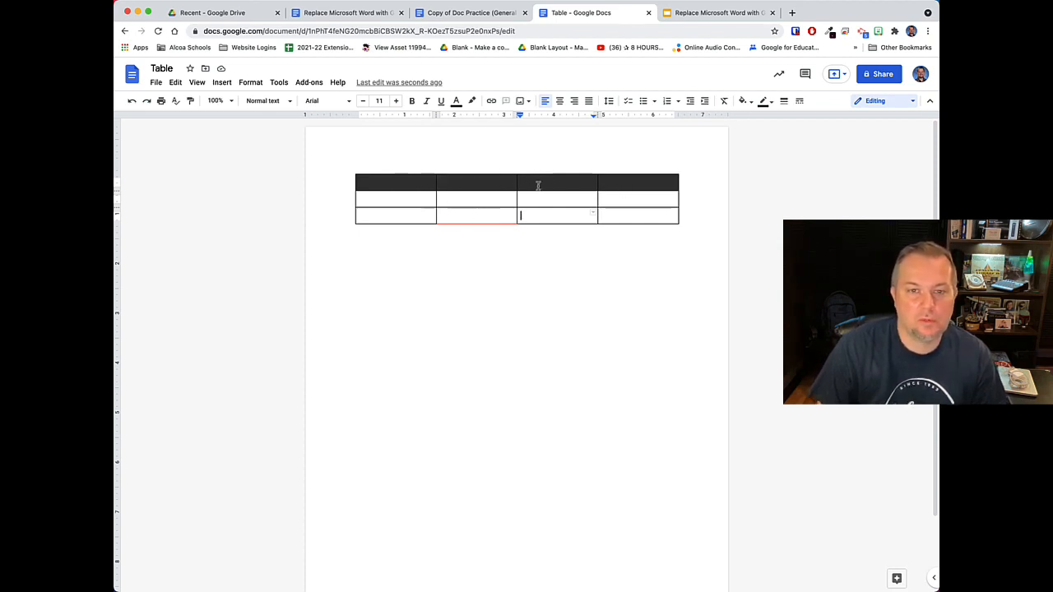
Step: Set the border width of the entire table to 0pt
left_click_drag(397, 180, 637, 215)
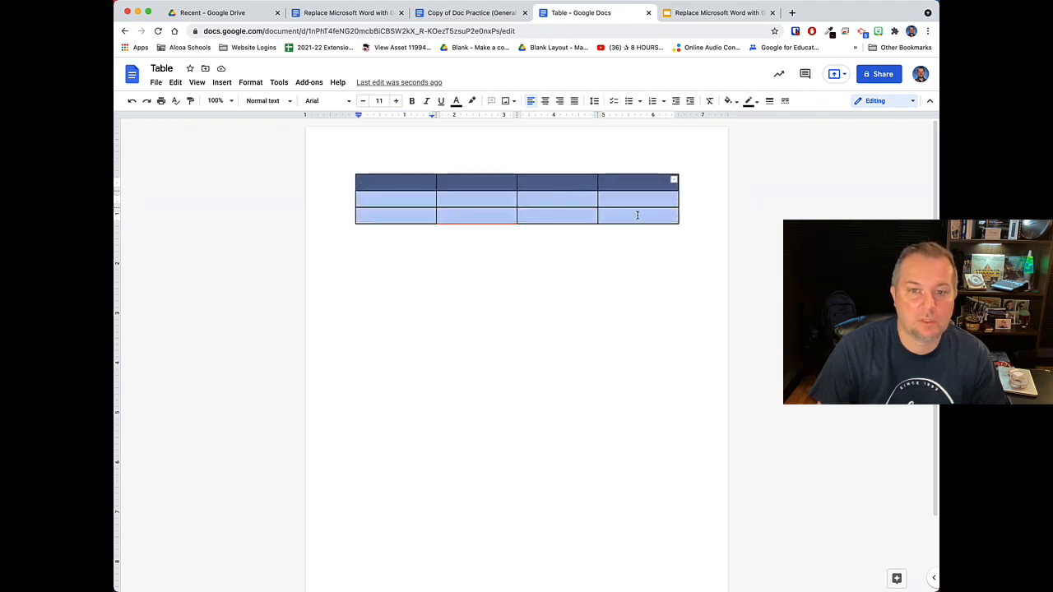
left_click(758, 102)
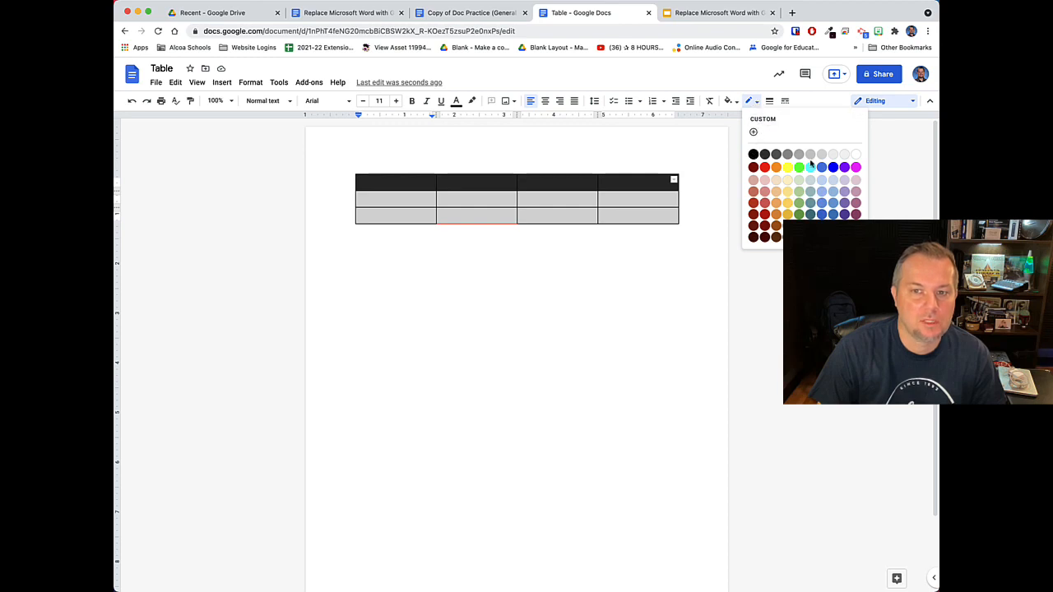
left_click(769, 100)
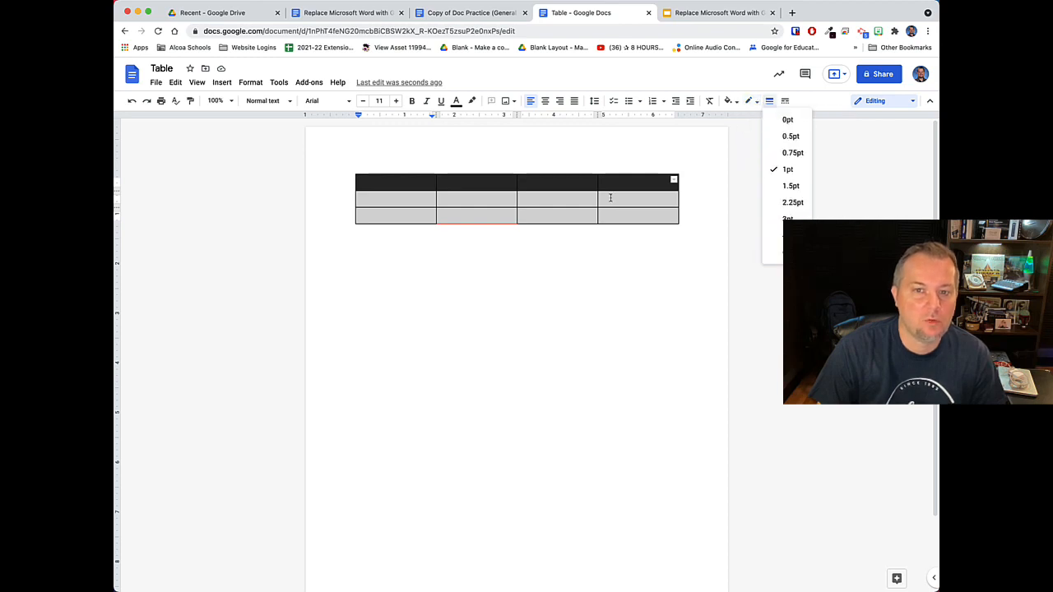
left_click(787, 121)
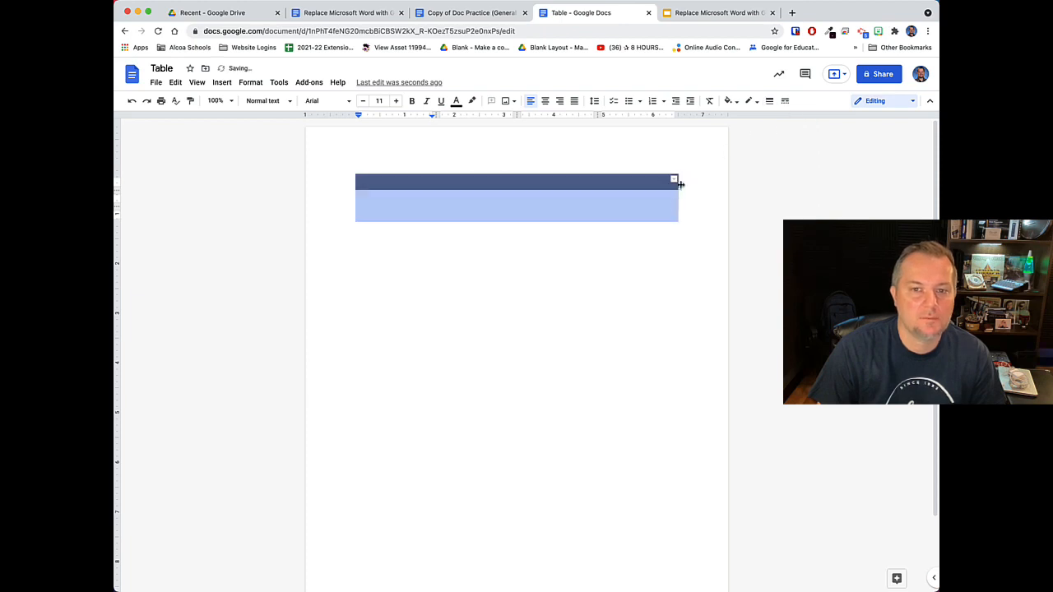
left_click(658, 213)
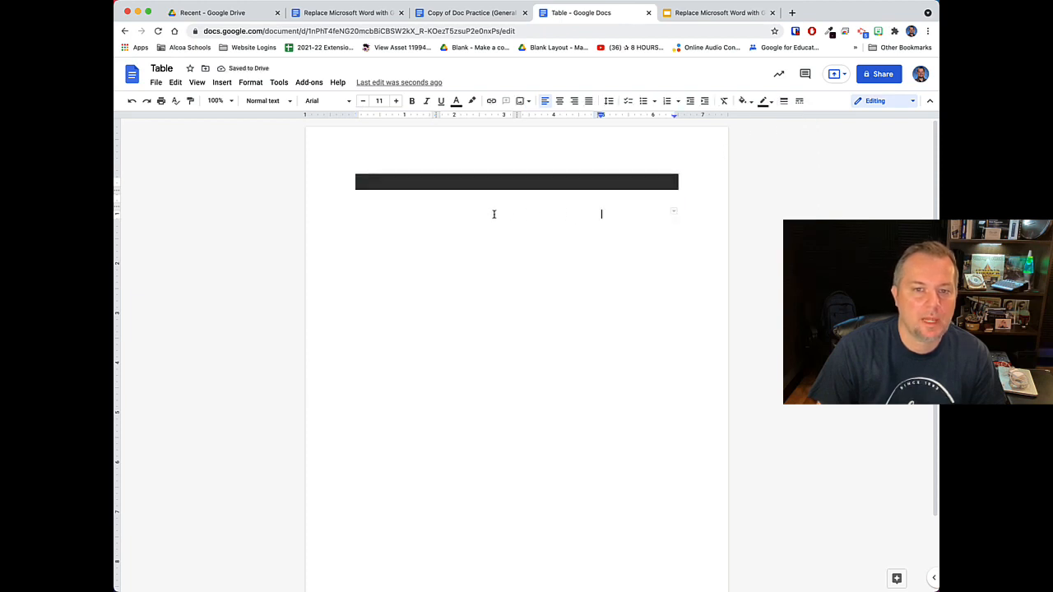
Step: Give the second cell of the last row a black 0.5pt bottom border
double_click(556, 215)
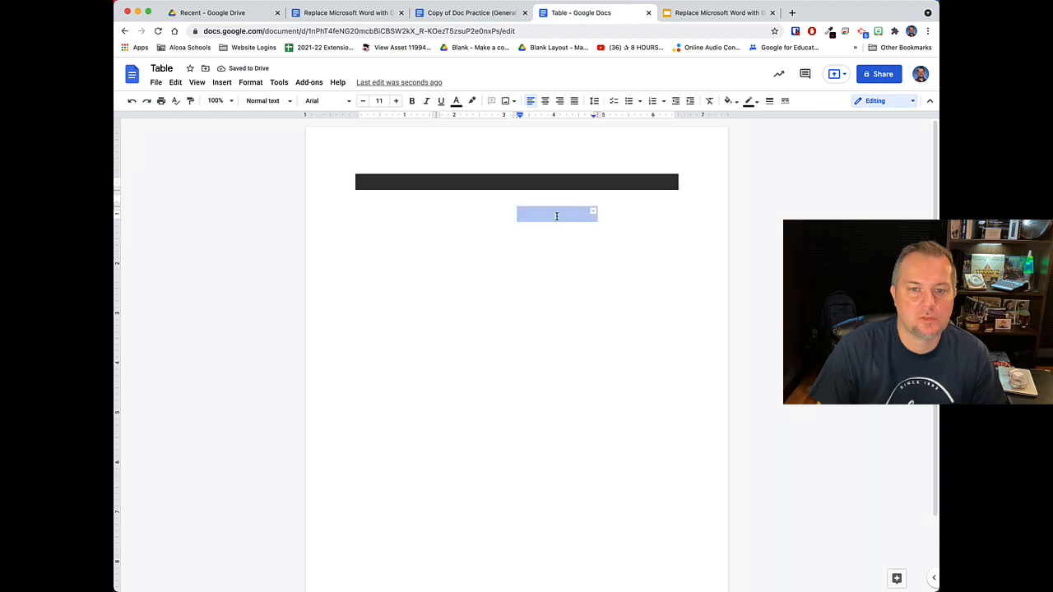
double_click(483, 214)
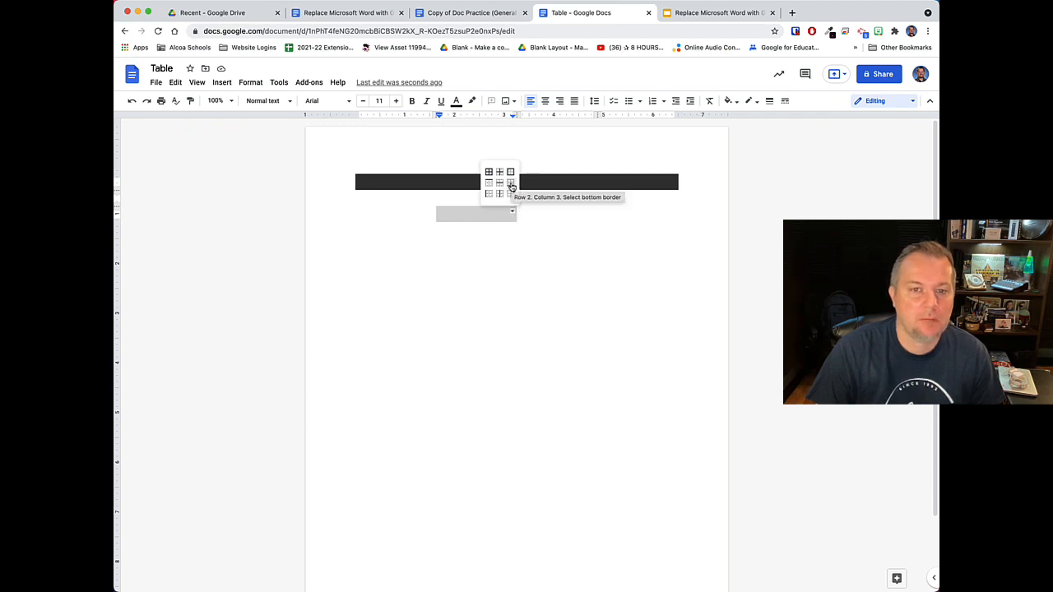
left_click(511, 187)
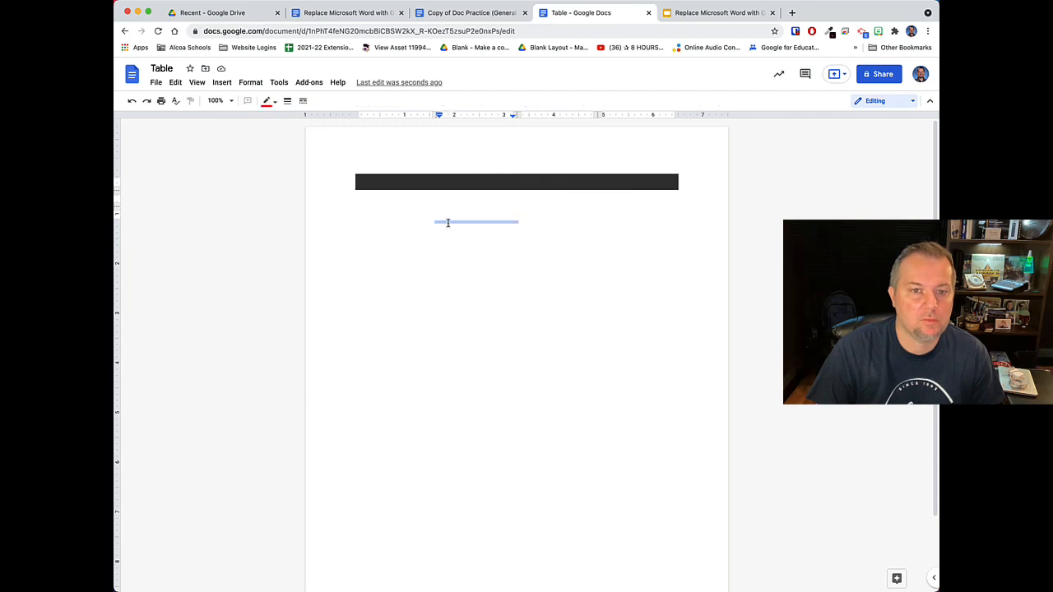
left_click(277, 103)
left_click(273, 156)
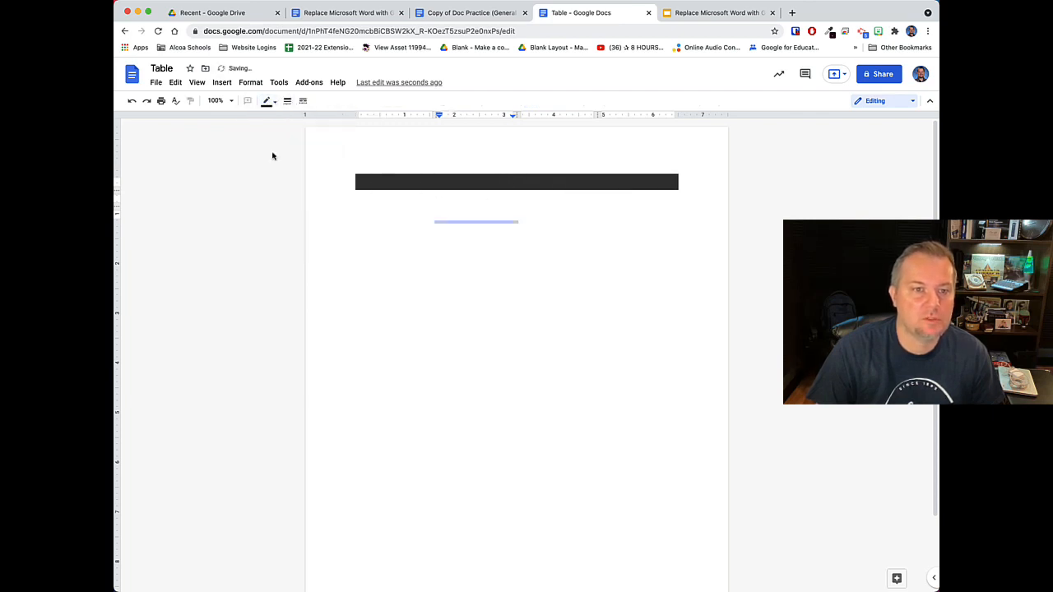
left_click(287, 100)
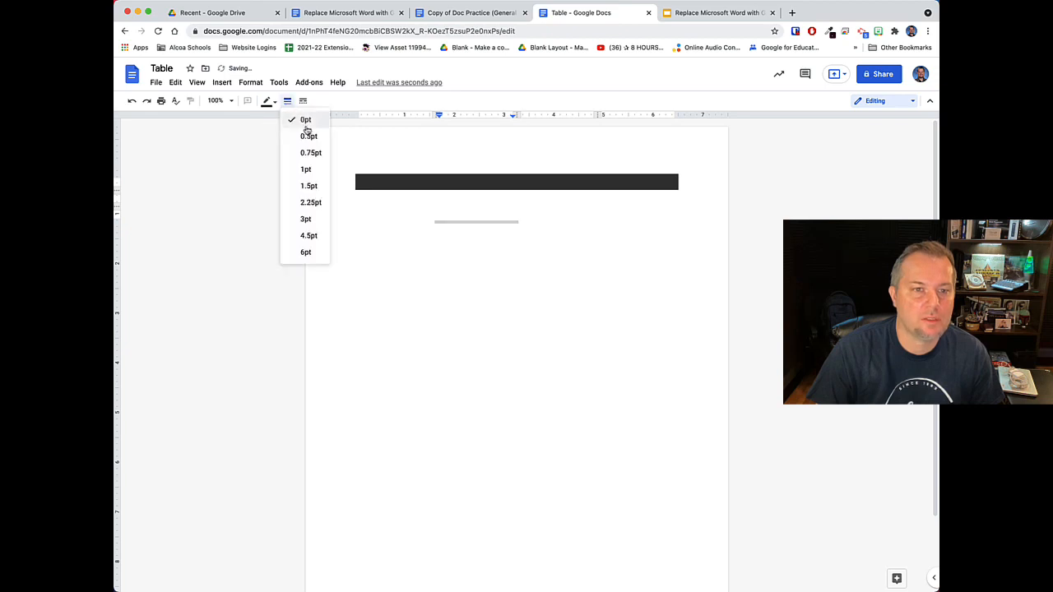
left_click(312, 137)
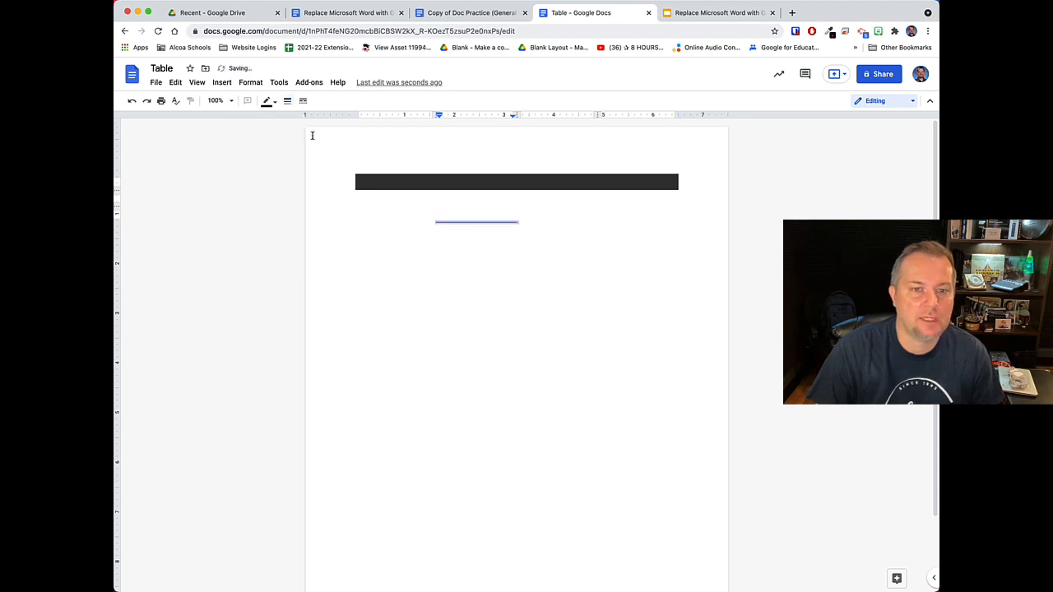
left_click(569, 218)
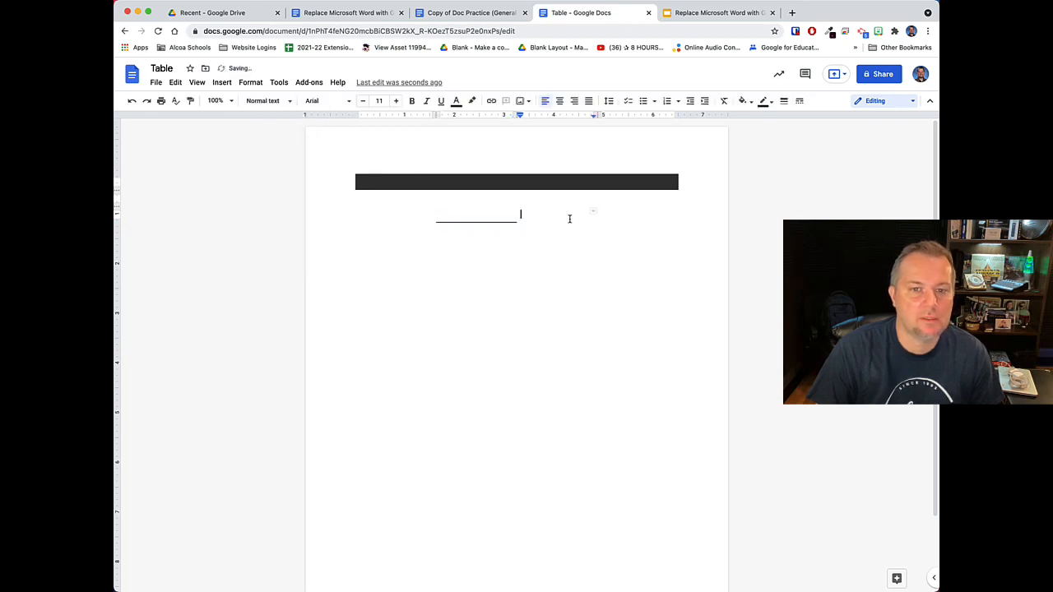
Step: Enter "Text" above the line in the second cell of the last row
left_click(464, 214)
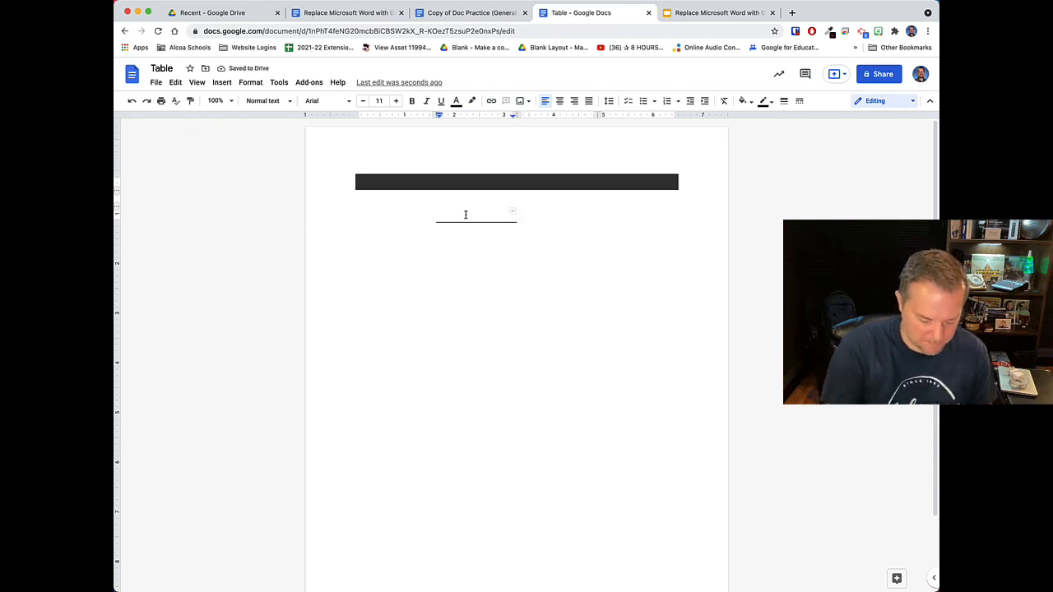
type("Text")
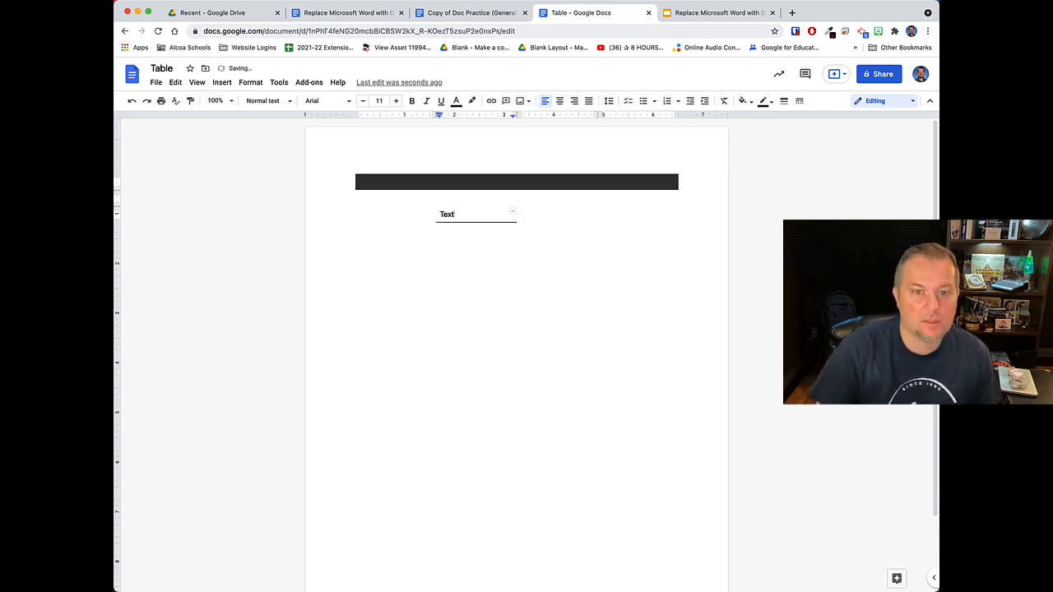
double_click(584, 216)
left_click(473, 215)
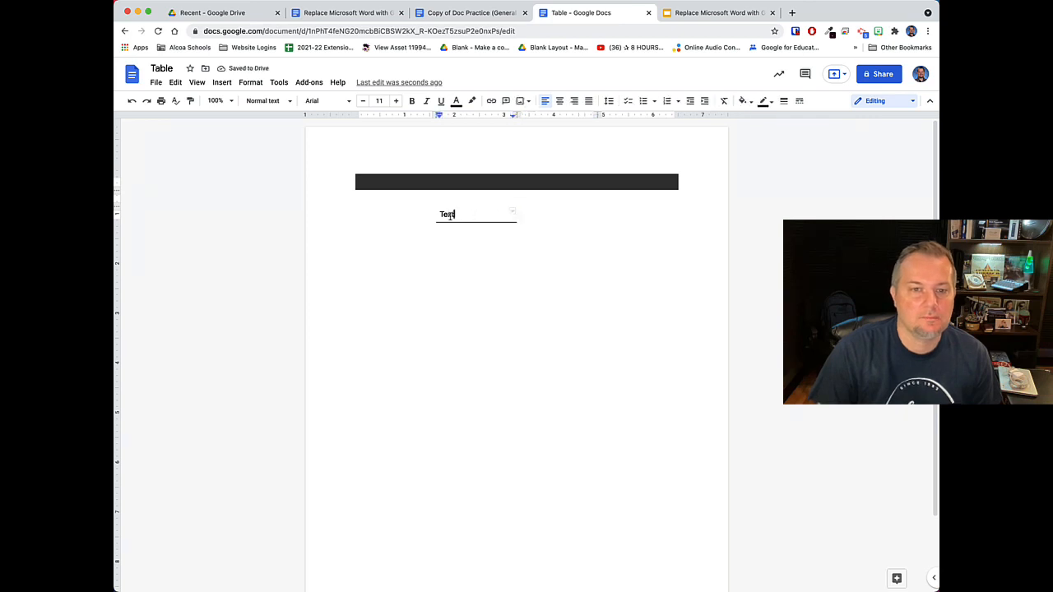
left_click(583, 219)
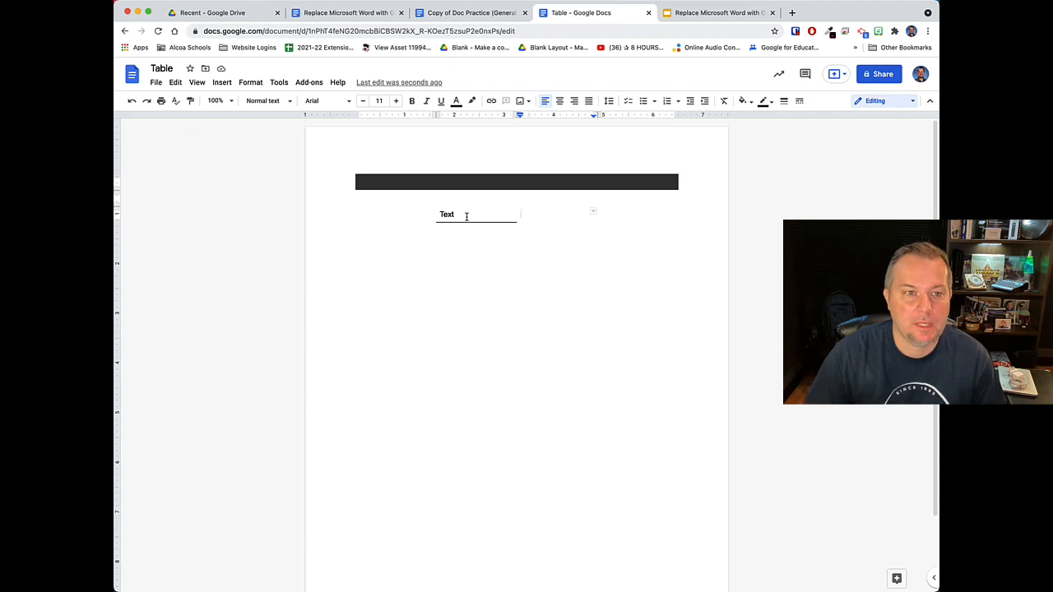
Step: Create a new document from the Purchase Requisition template in the Alcoa City Schools template gallery
left_click(157, 83)
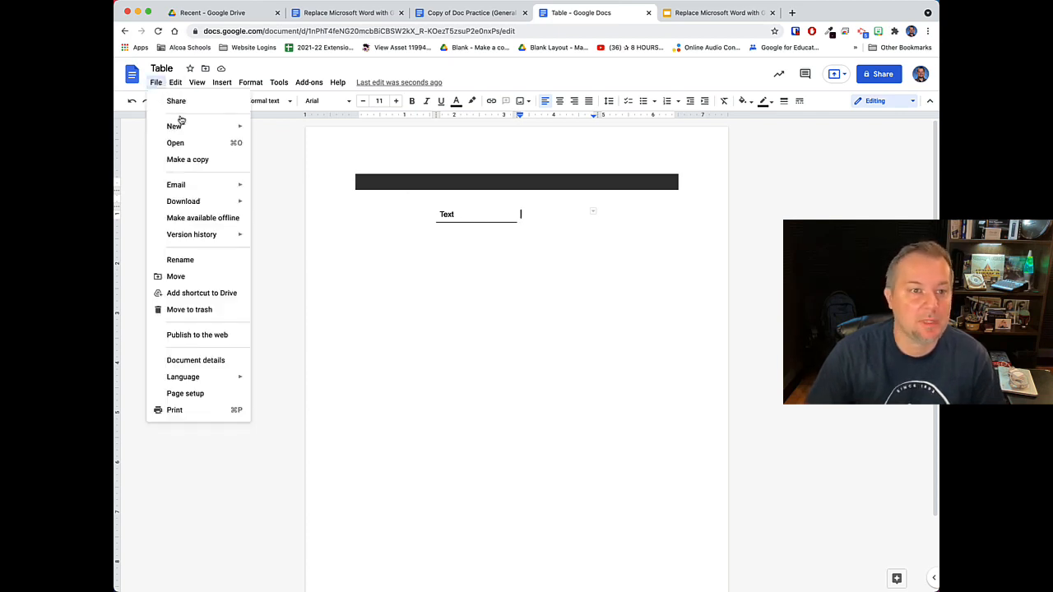
mouse_move(178, 125)
left_click(294, 132)
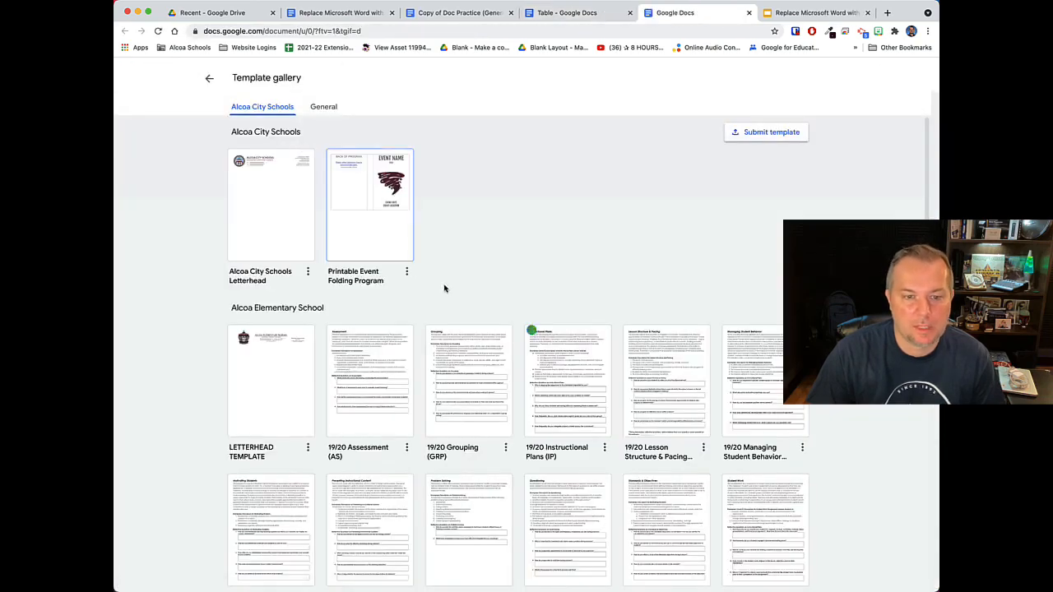
scroll(444, 288, "down", 5)
scroll(444, 290, "down", 5)
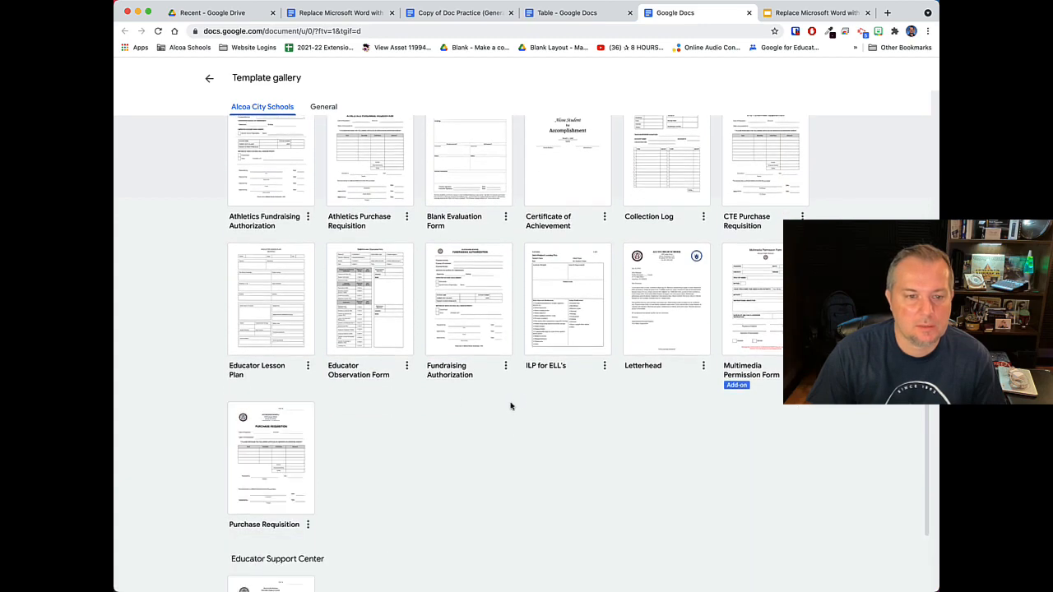
scroll(453, 402, "down", 3)
left_click(267, 370)
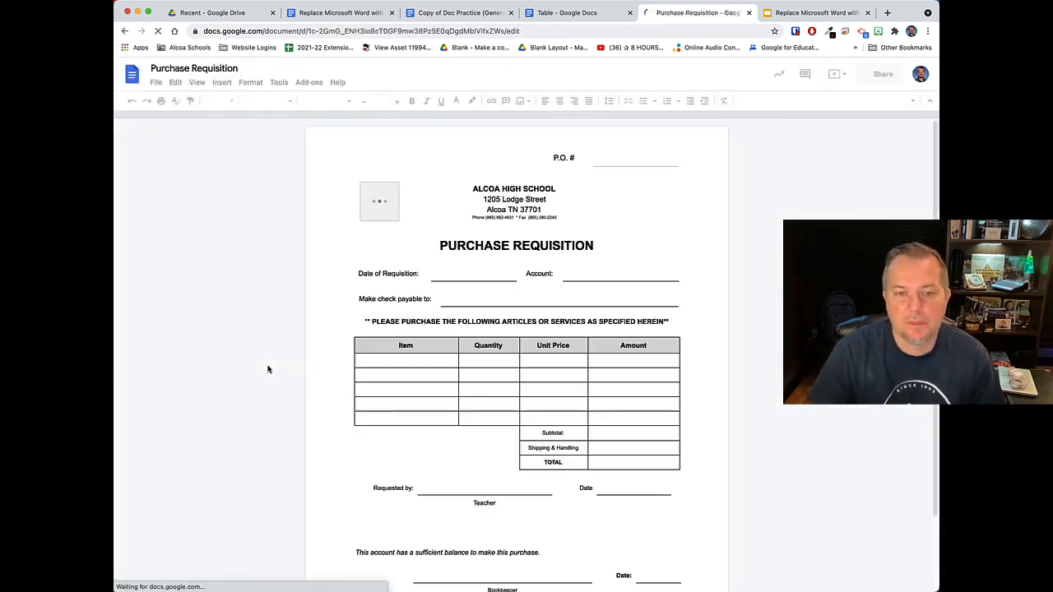
Step: Set all cell borders of the Date of Requisition and Account row to 0.5pt
left_click(451, 274)
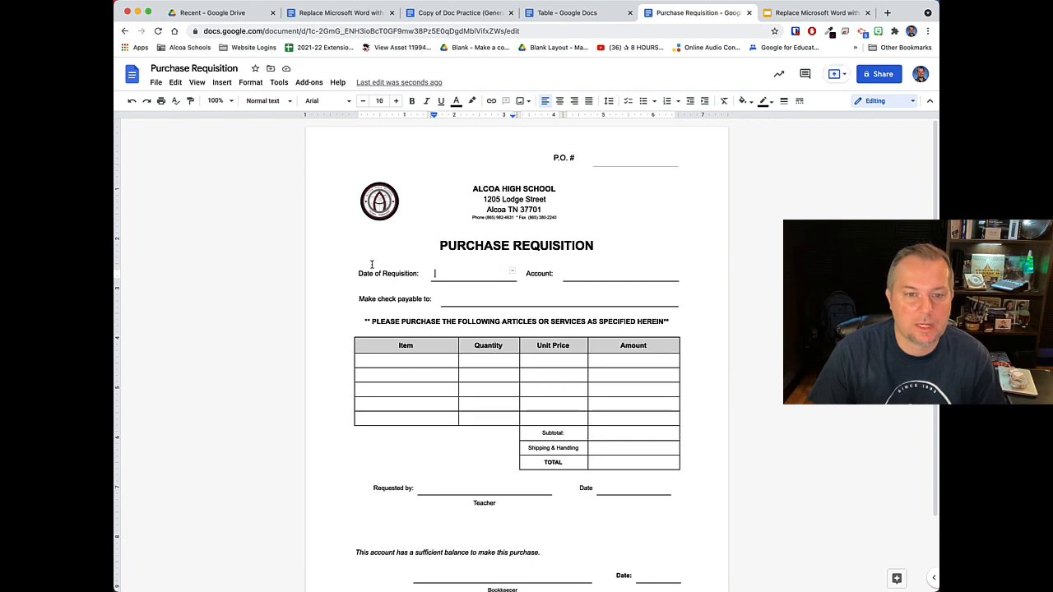
left_click(606, 272)
left_click(457, 279)
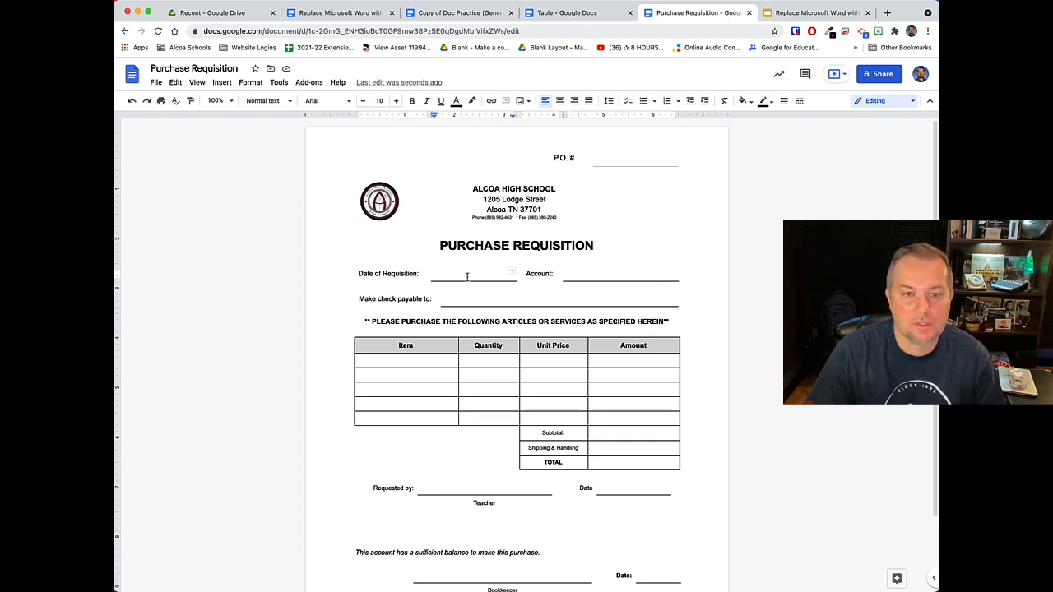
left_click(627, 274)
left_click(461, 274)
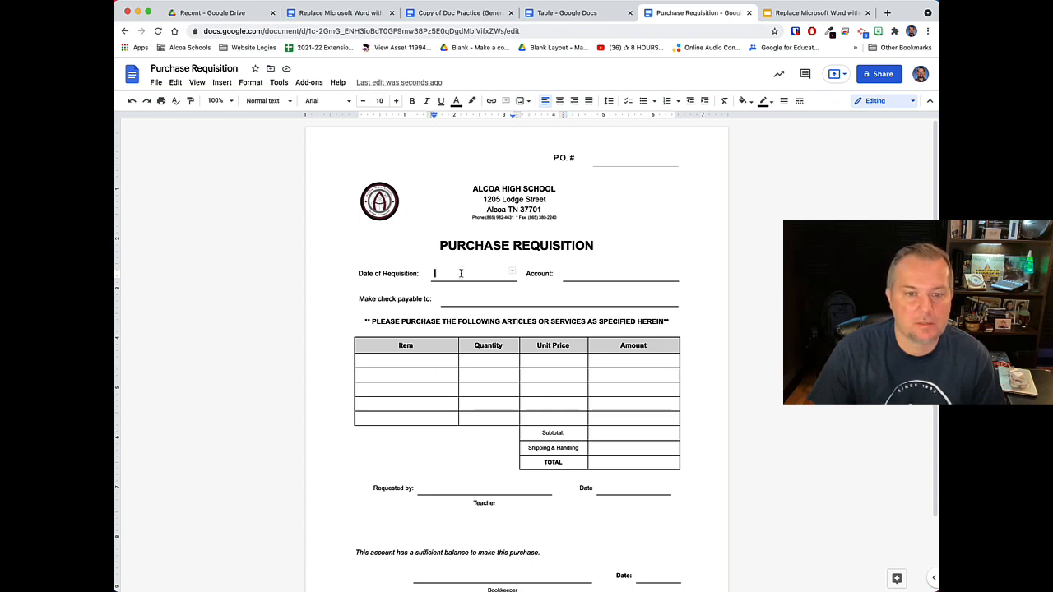
left_click_drag(358, 274, 657, 275)
left_click(769, 101)
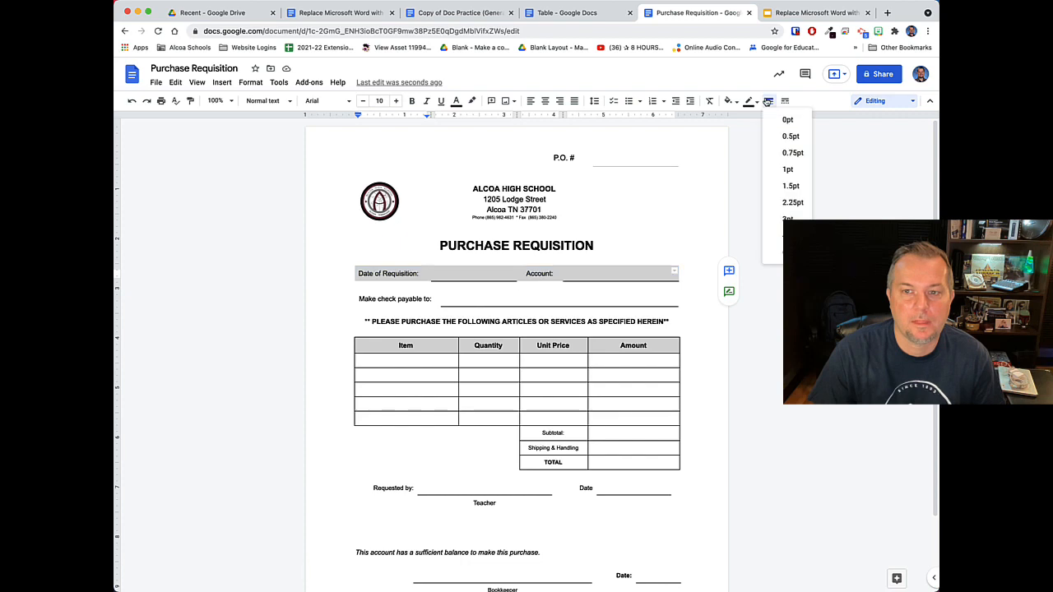
left_click(790, 136)
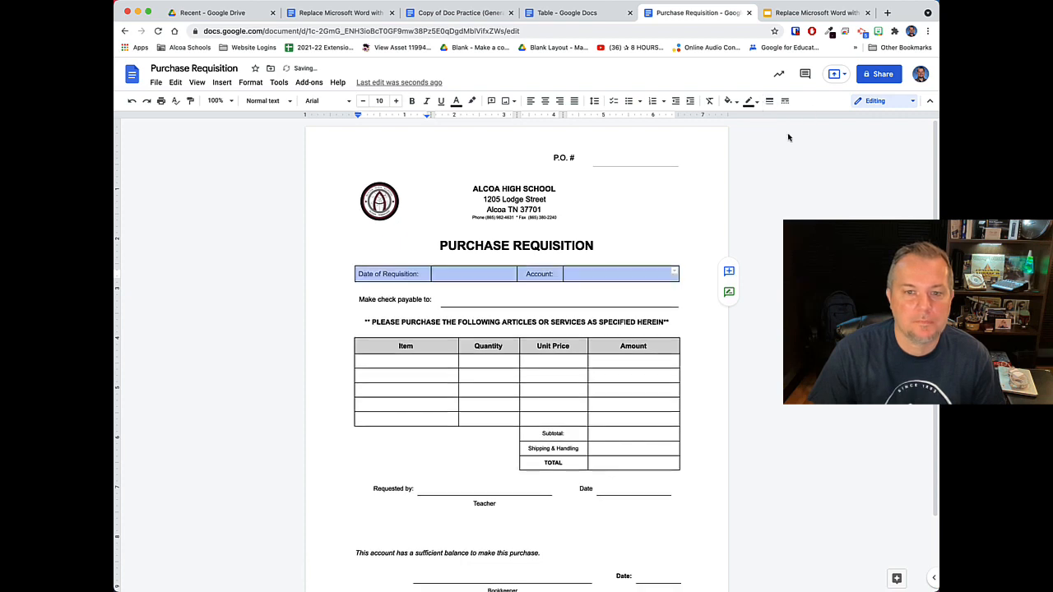
left_click(613, 278)
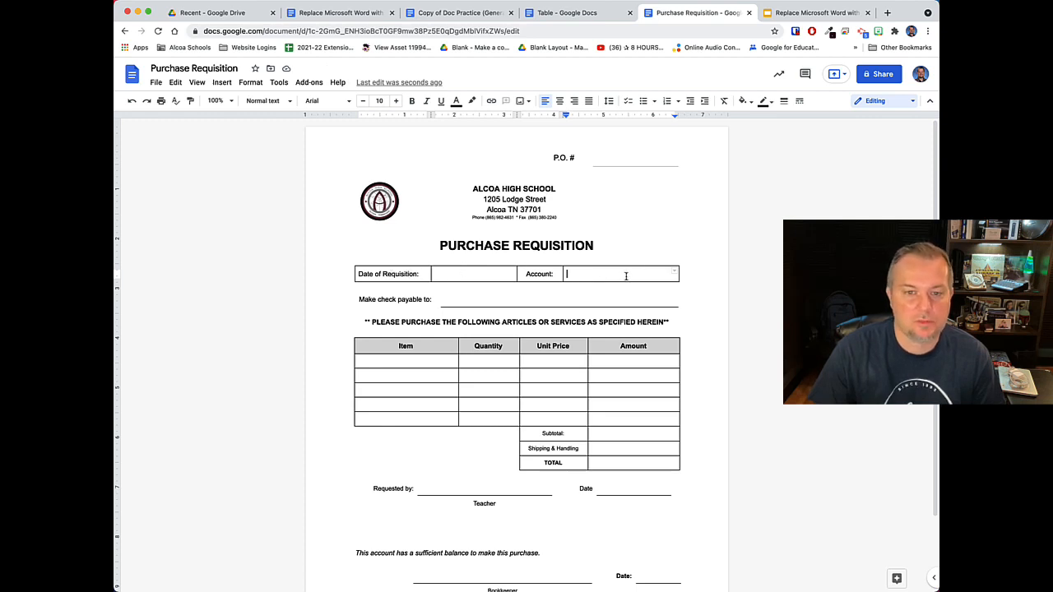
scroll(622, 362, "down", 2)
scroll(493, 329, "up", 2)
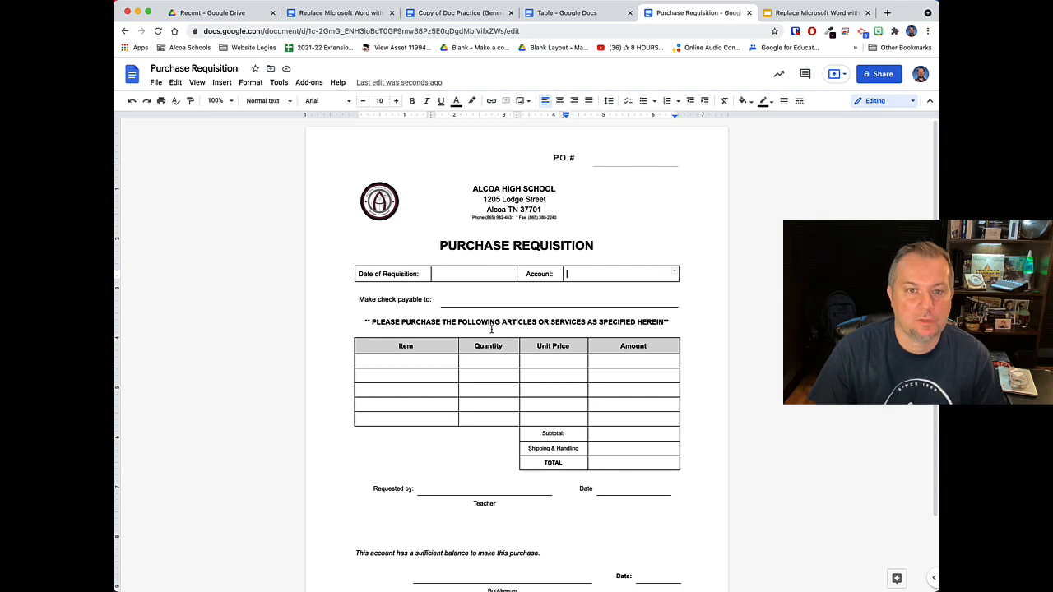
Step: Switch back to the Table document and delete the whole table with its contents
left_click(570, 13)
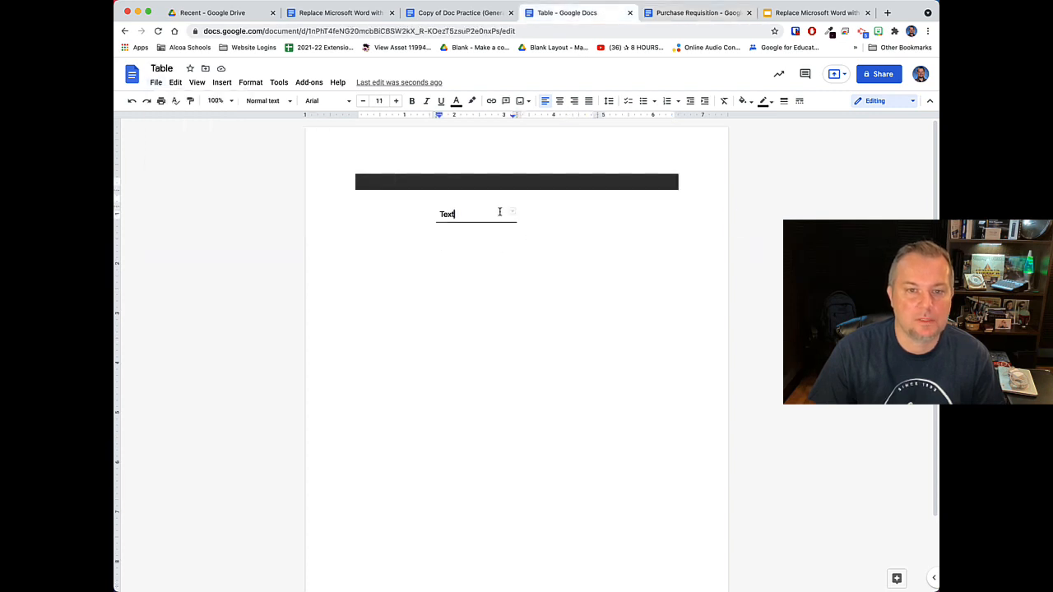
left_click_drag(402, 179, 677, 227)
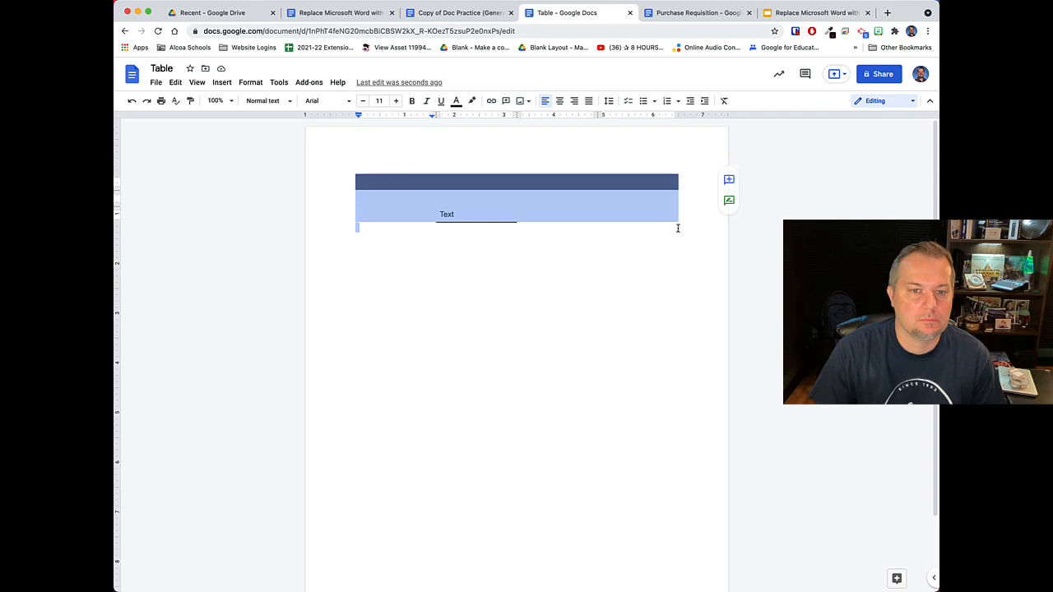
right_click(466, 204)
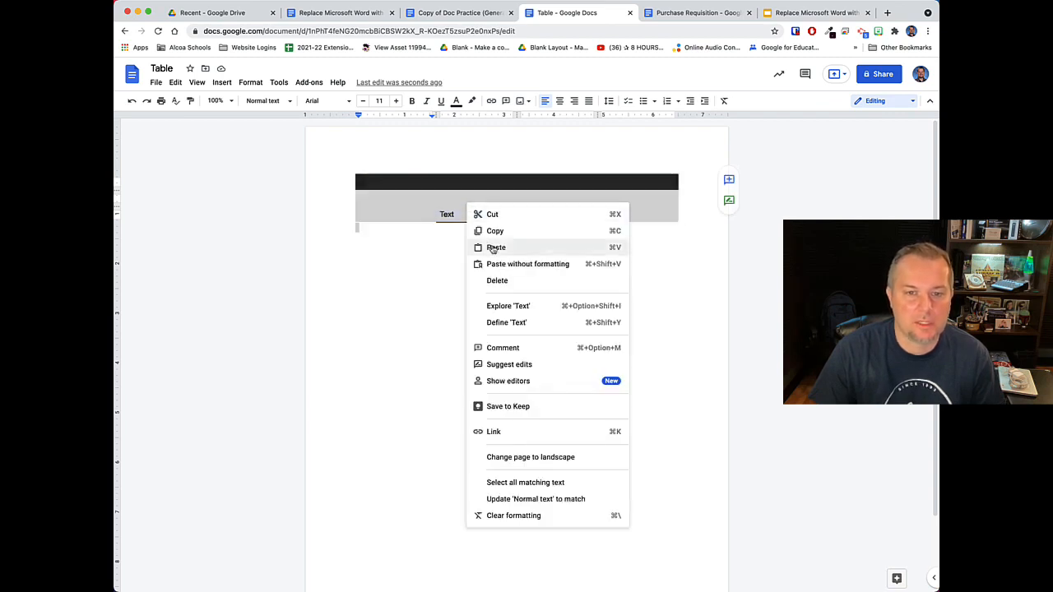
left_click(497, 281)
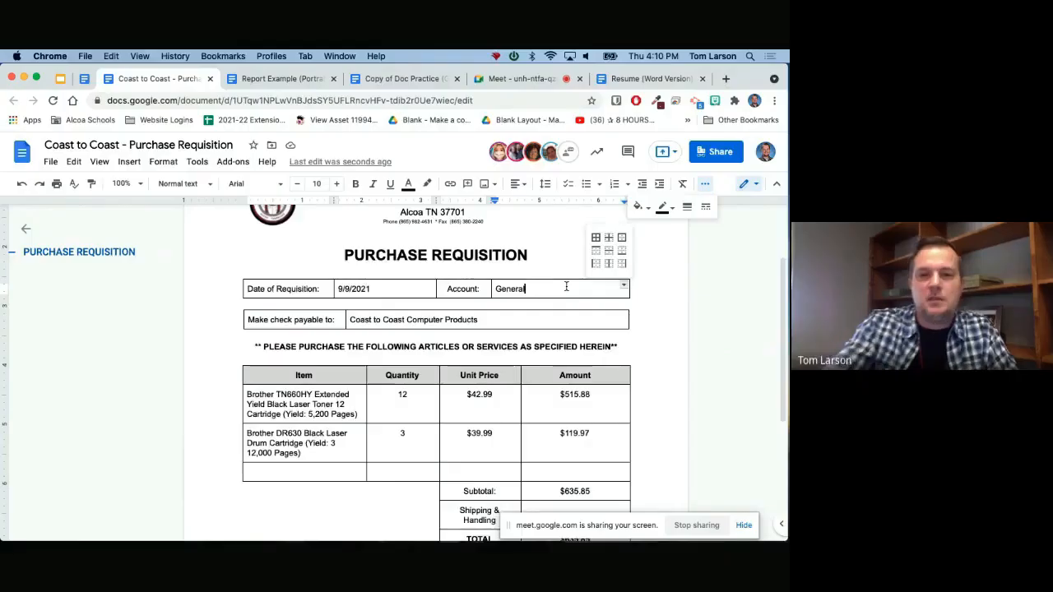
Step: Close the Report Example document and go to the Image Placement Section in Copy of Doc Practice (General Formatting)
left_click(84, 81)
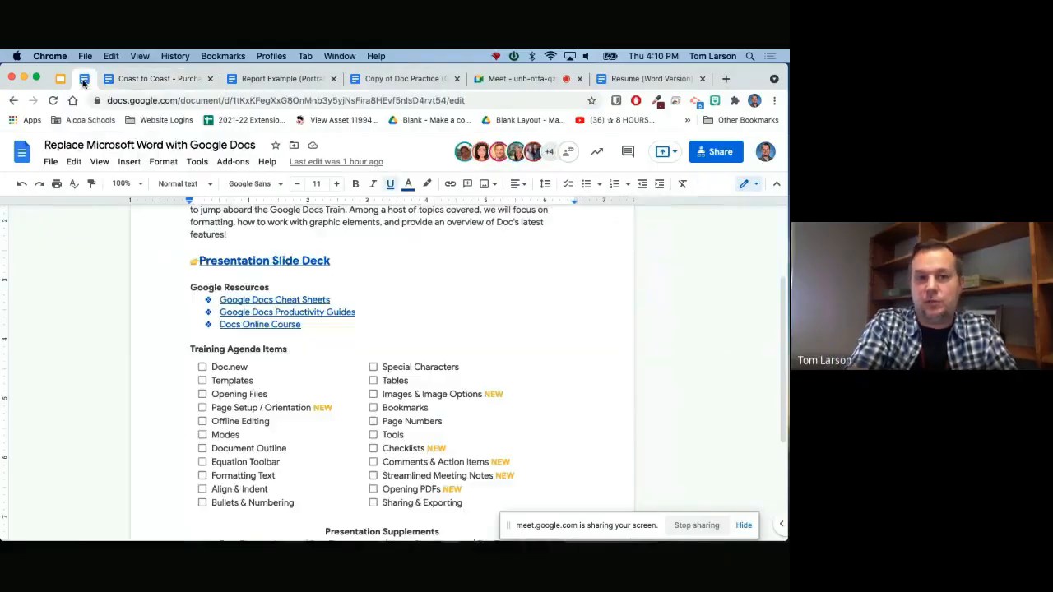
left_click(266, 80)
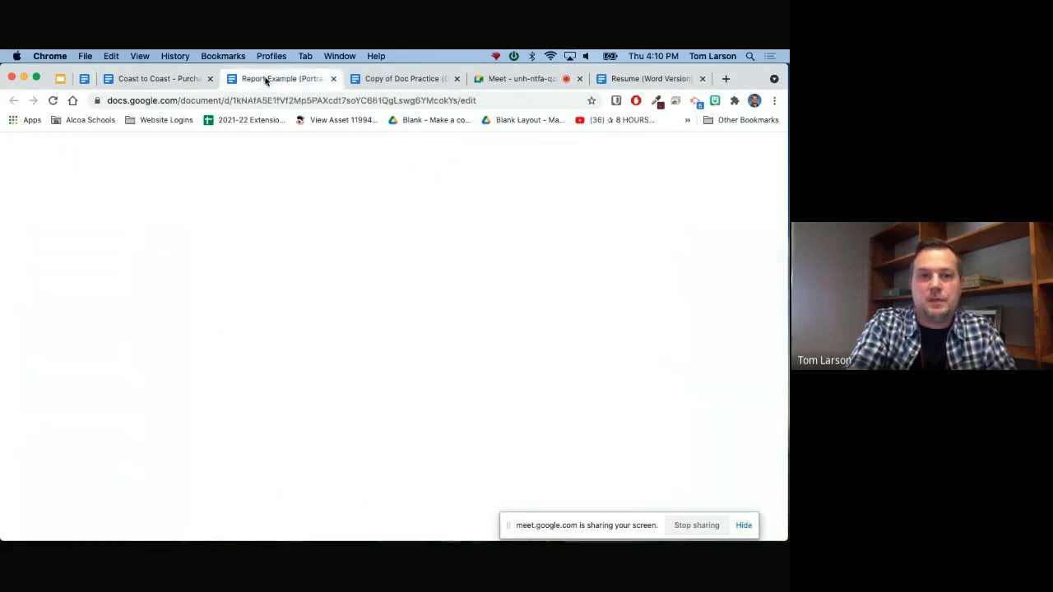
left_click(332, 80)
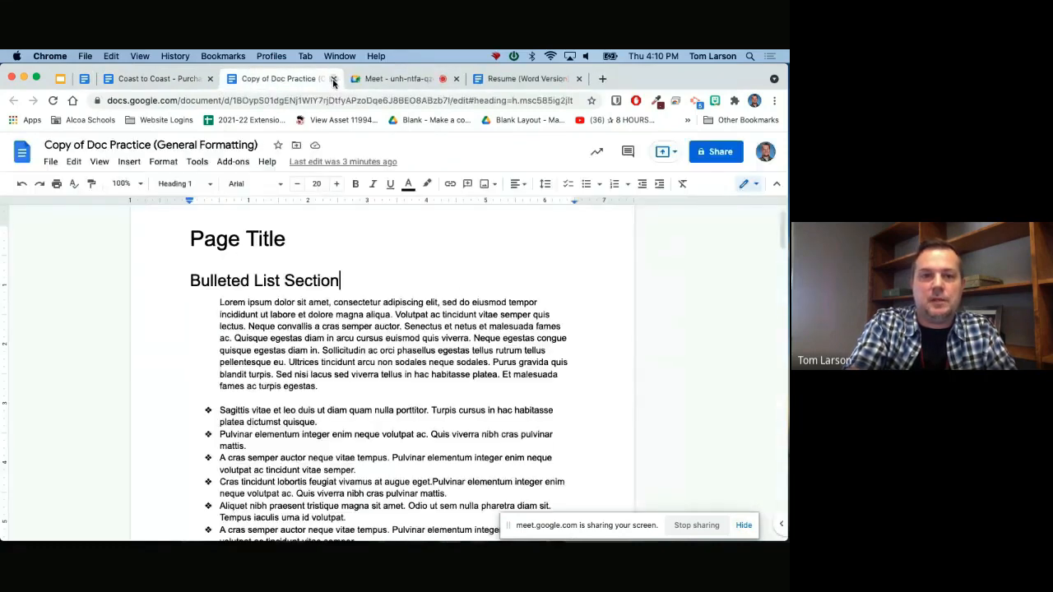
scroll(290, 339, "down", 3)
scroll(289, 338, "down", 10)
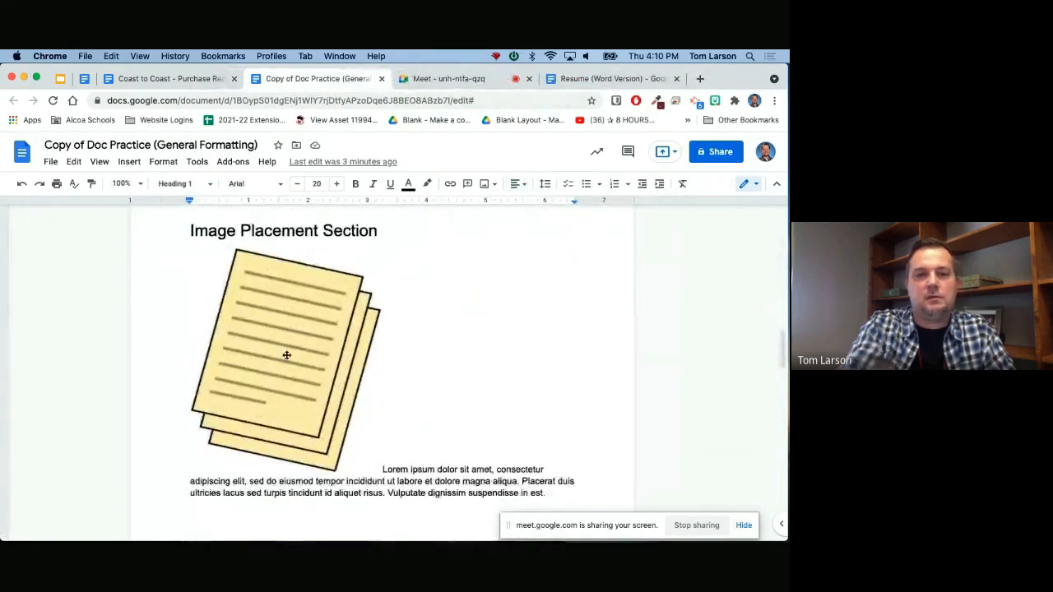
Step: Select the stacked-pages image and review the source options for inserting an image, closing them without inserting anything
left_click(286, 355)
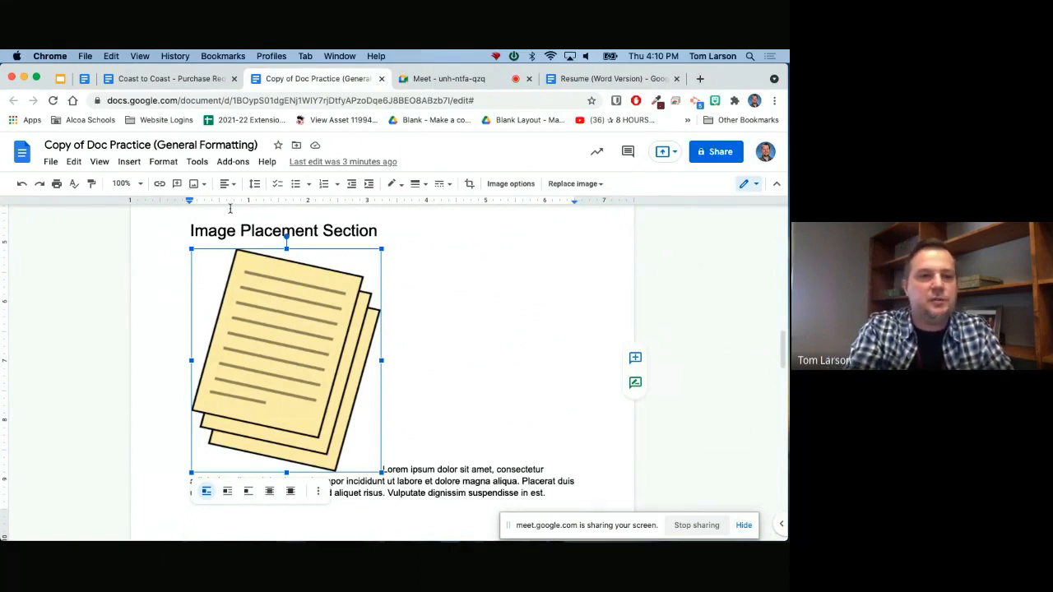
left_click(127, 161)
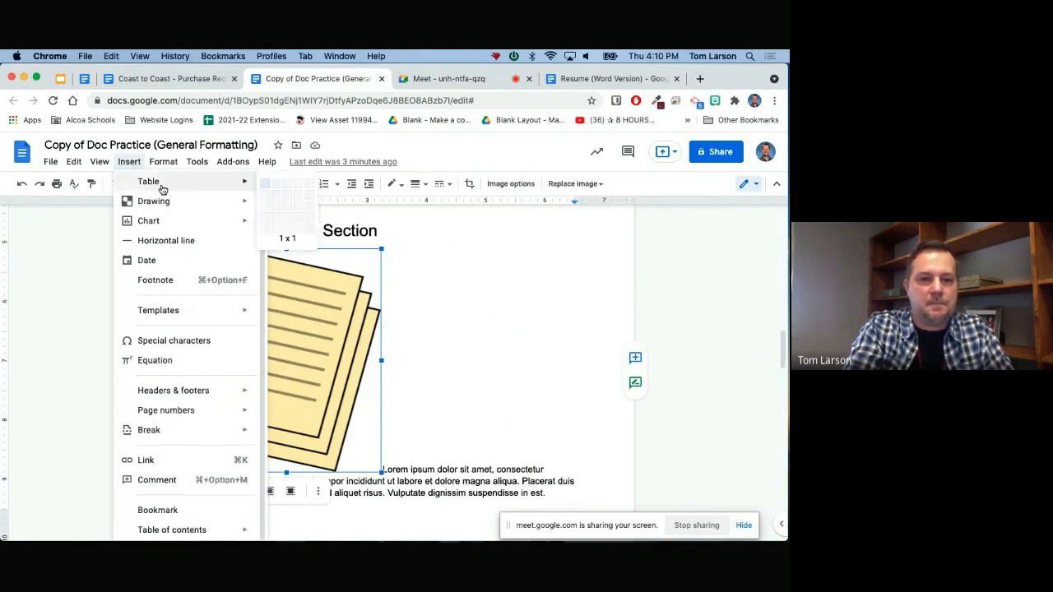
mouse_move(163, 205)
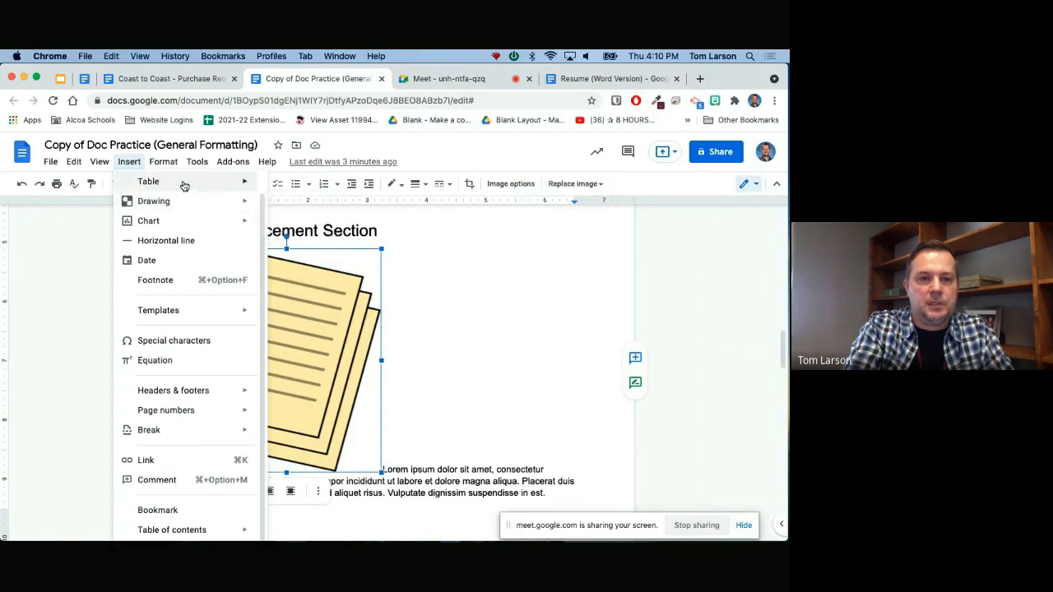
scroll(175, 238, "up", 1)
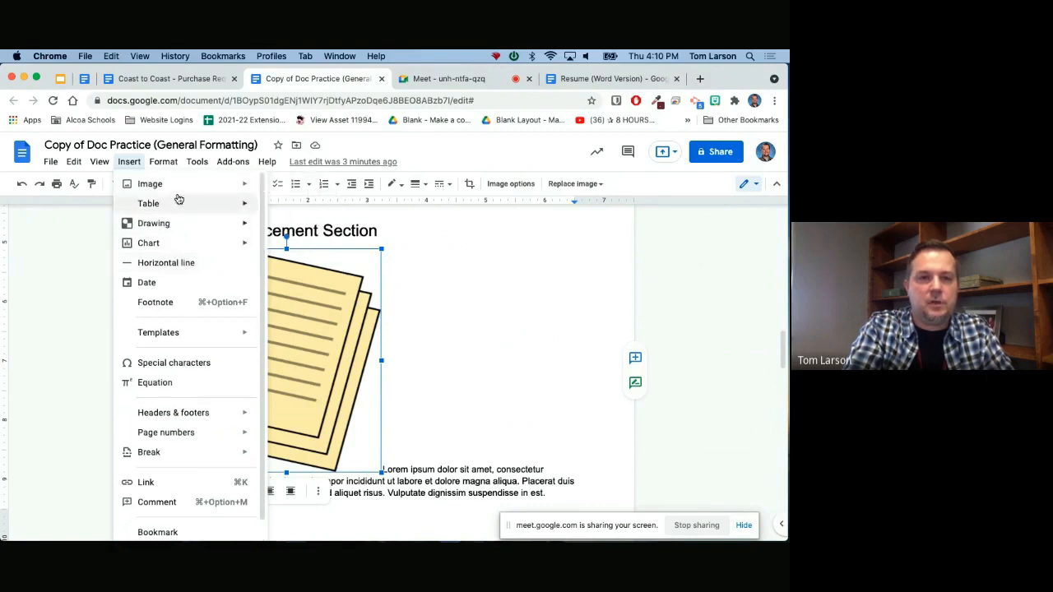
mouse_move(246, 188)
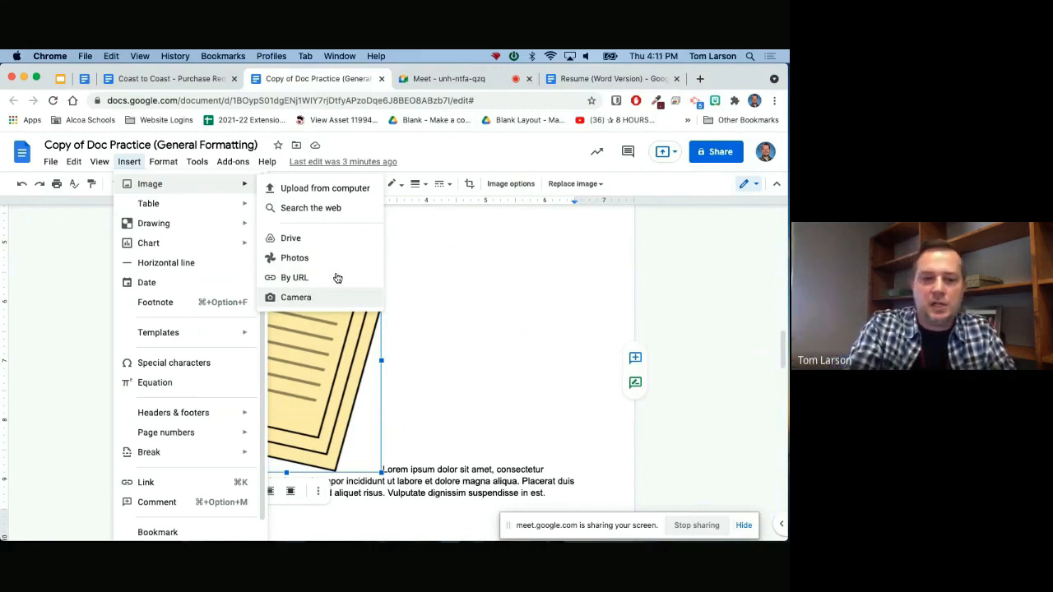
left_click(436, 325)
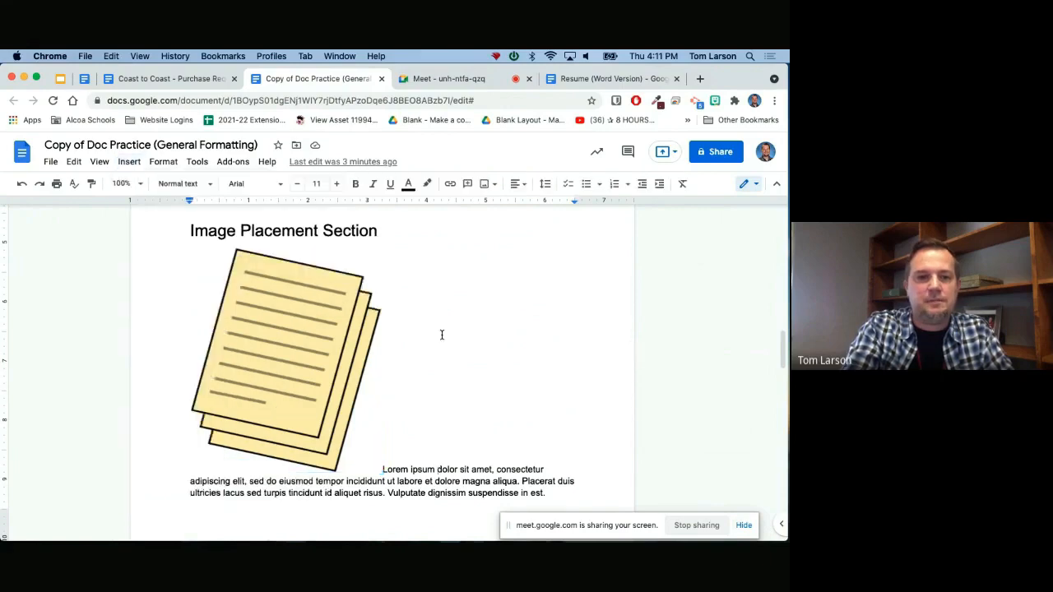
Step: Shrink the stacked-pages image in the Image Placement Section proportionally to about 2 inches wide
scroll(442, 334, "down", 3)
scroll(442, 335, "up", 3)
scroll(442, 335, "down", 1)
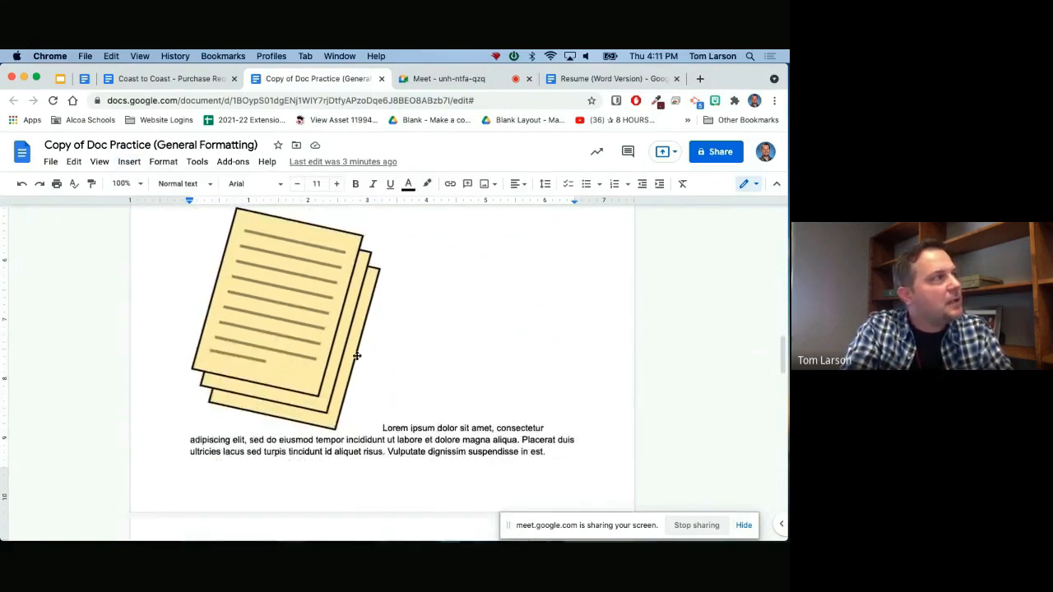
left_click(303, 343)
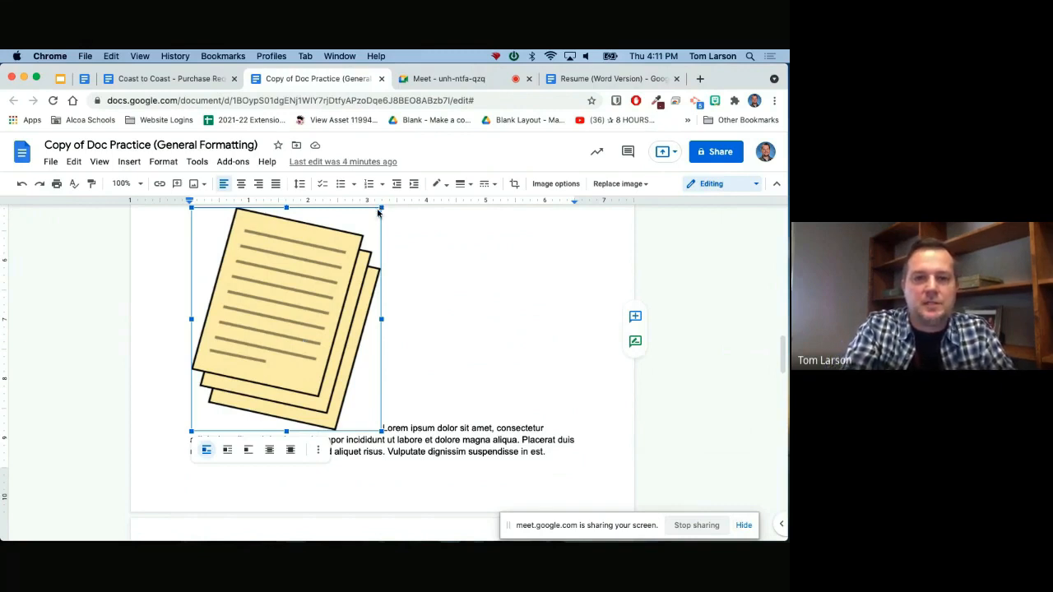
scroll(374, 218, "up", 1)
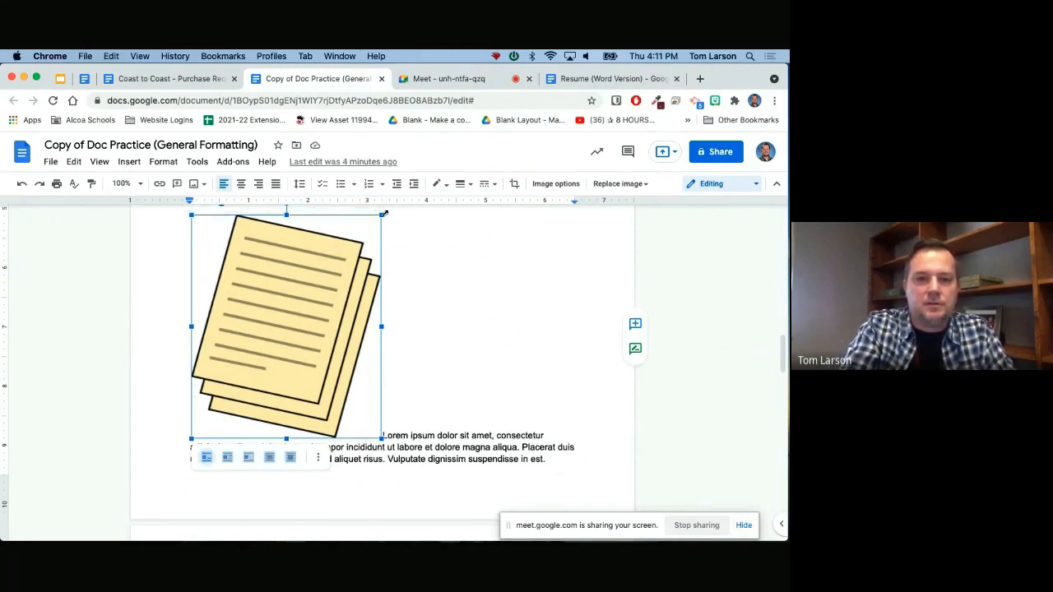
left_click_drag(381, 214, 313, 294)
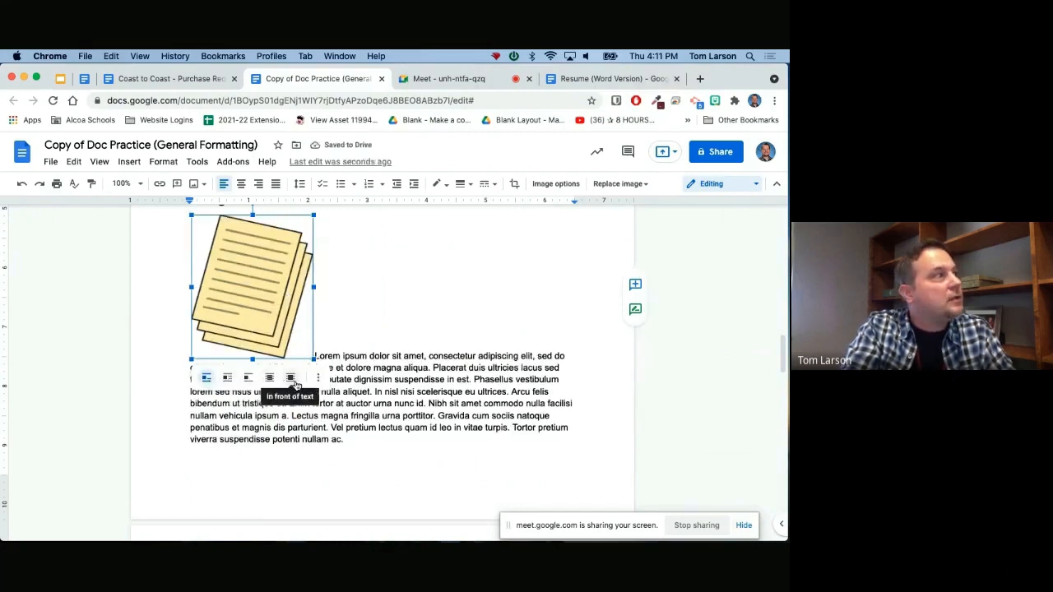
Step: Wrap the text around the stacked-pages image, comparing in-line and behind-text placement and undoing the behind-text change
left_click(226, 378)
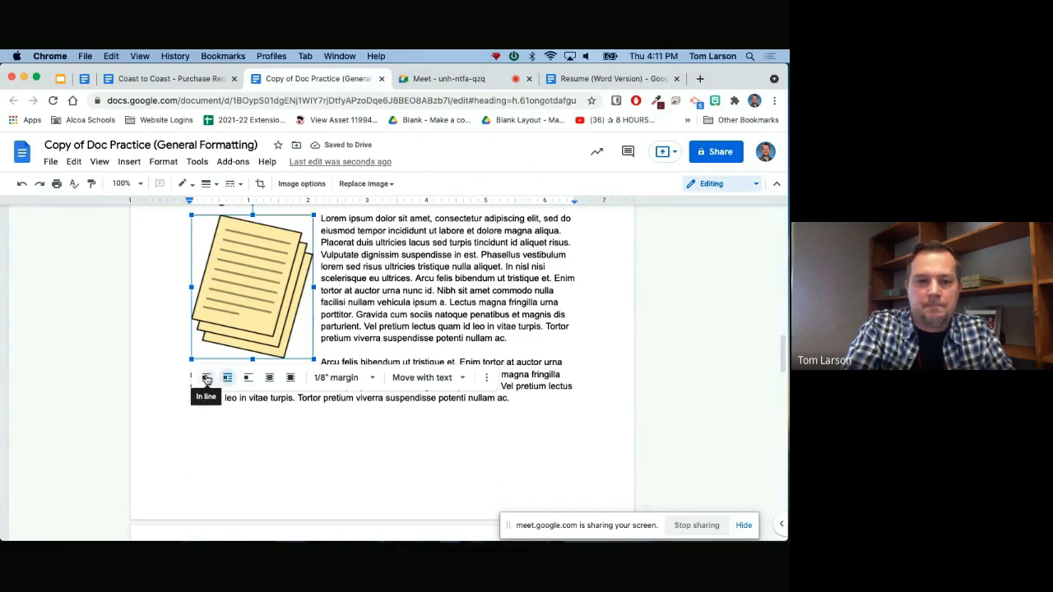
left_click(207, 377)
left_click(226, 378)
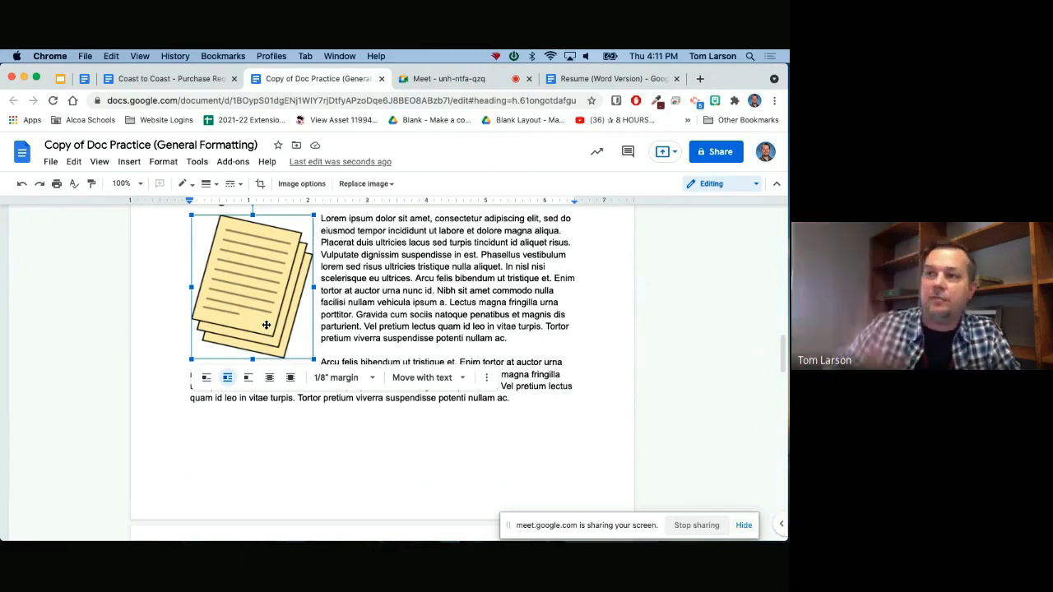
left_click(270, 377)
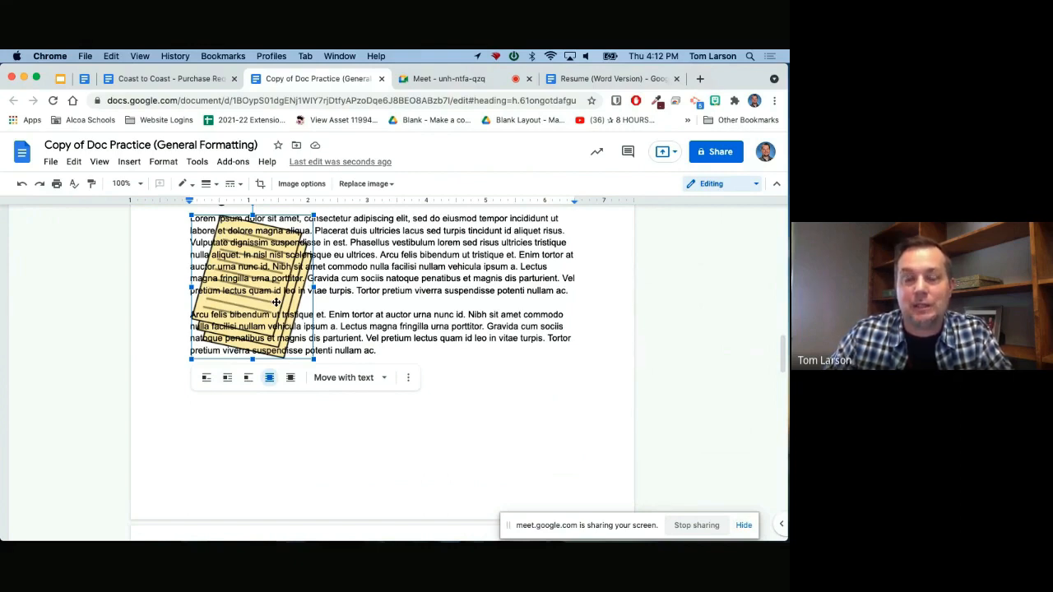
left_click(21, 184)
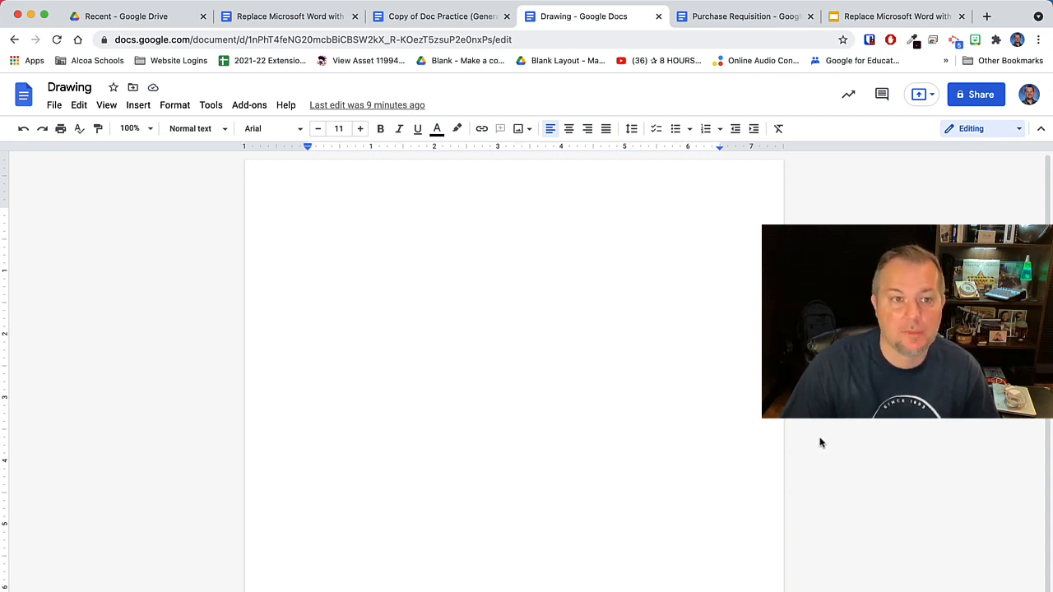
Step: Insert a new drawing into the blank Drawing document
left_click(146, 109)
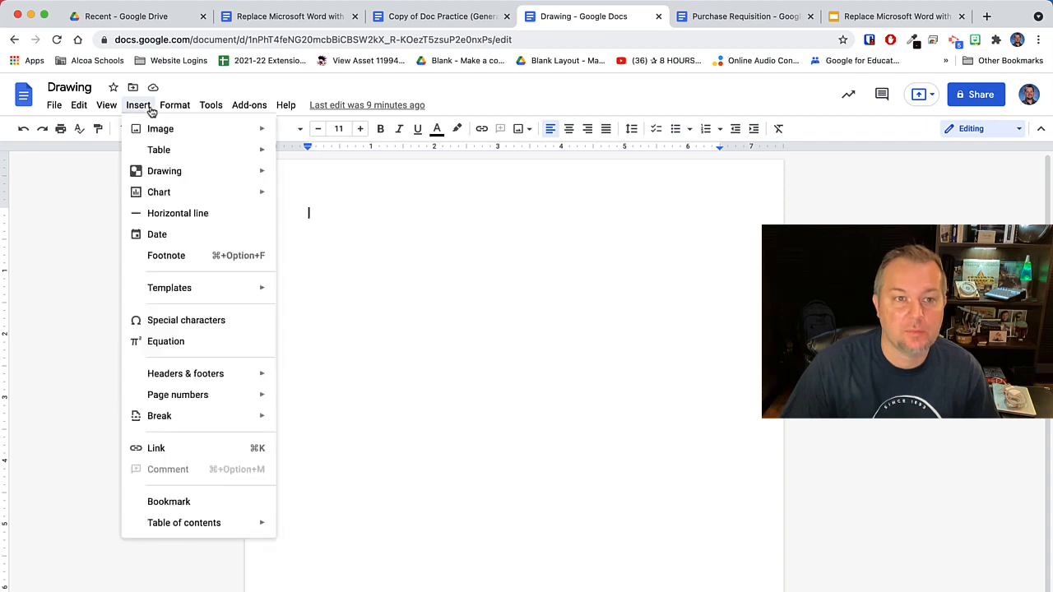
mouse_move(198, 175)
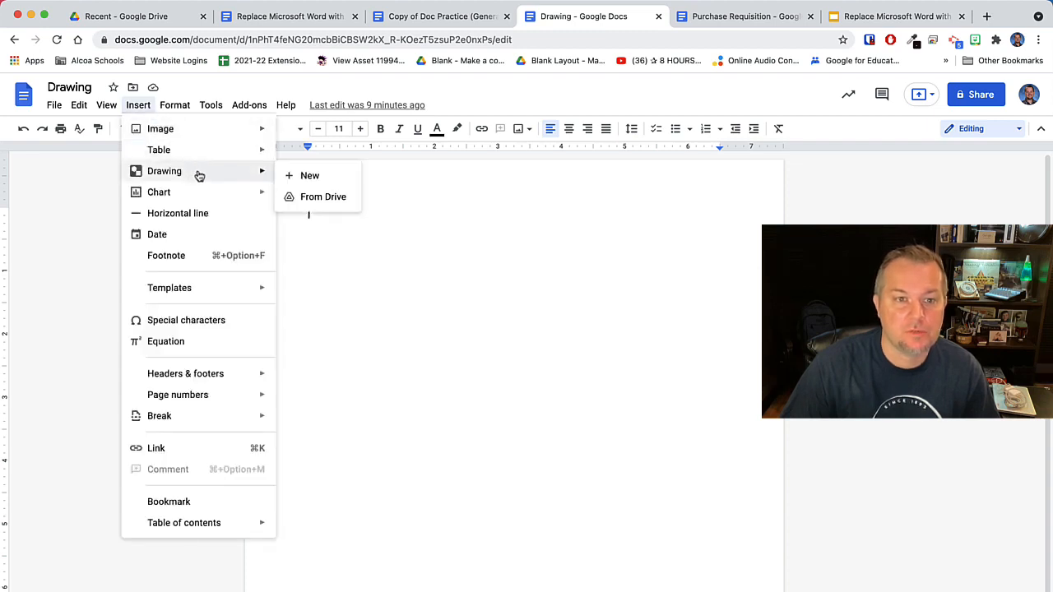
left_click(331, 175)
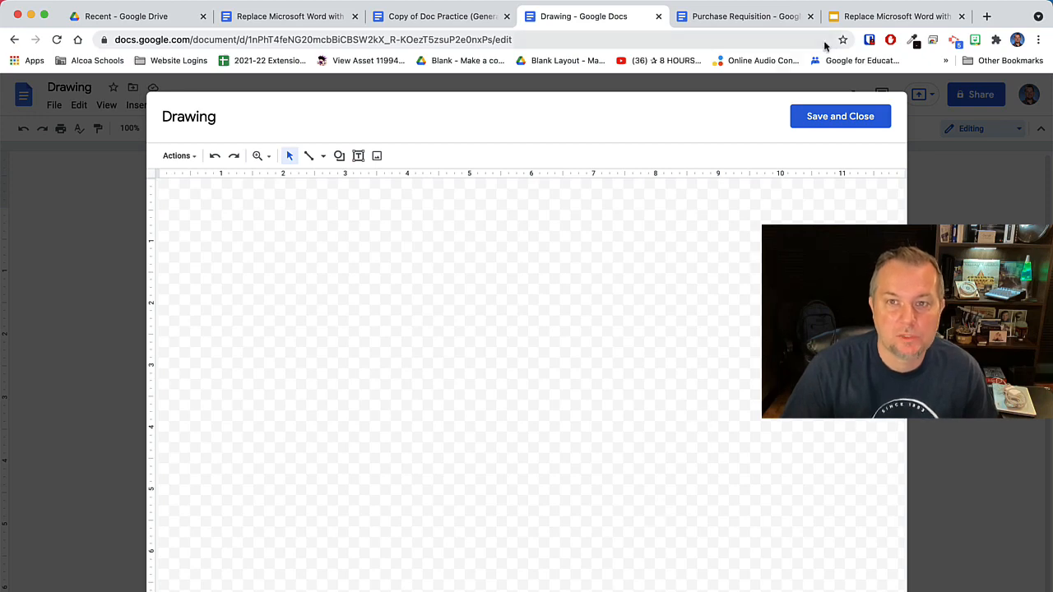
Step: Capture a screenshot of the upper-left area of the Replace Microsoft Word with Google Docs presentation in Google Slides and place it in the drawing
left_click(869, 18)
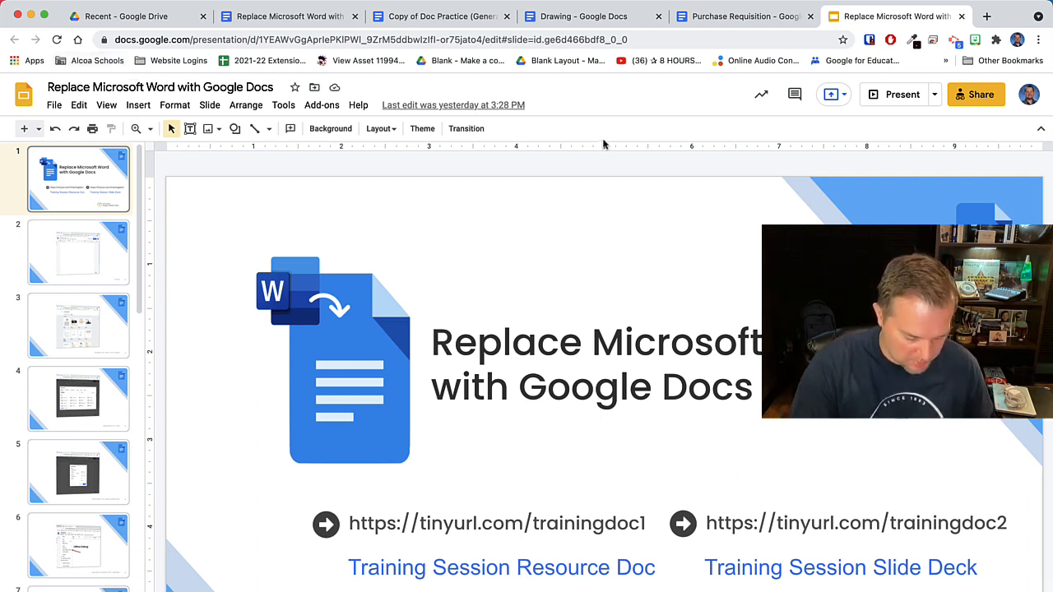
key("super+shift+4")
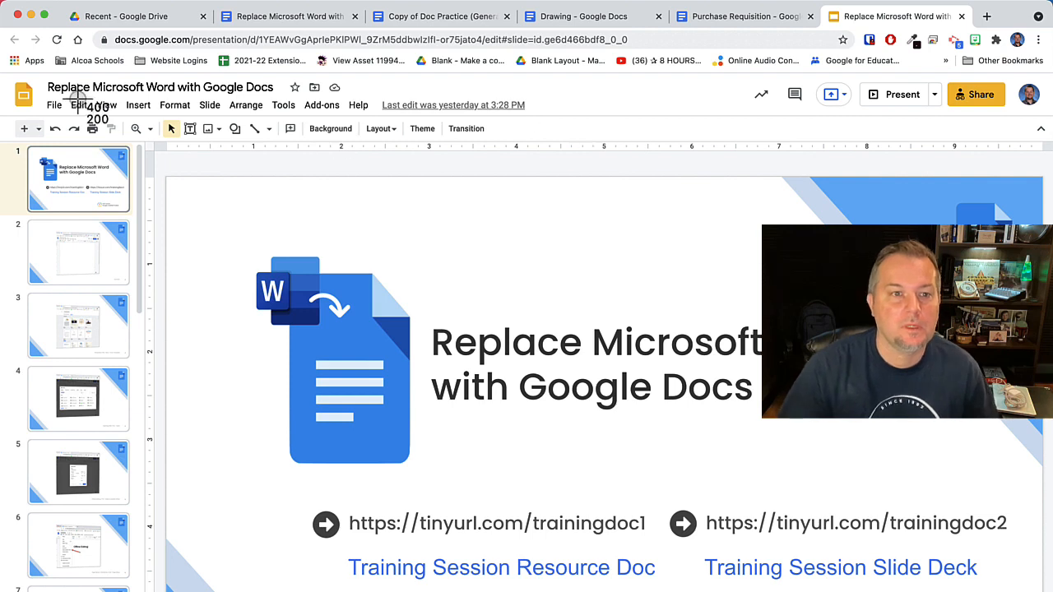
left_click_drag(1, 74, 410, 322)
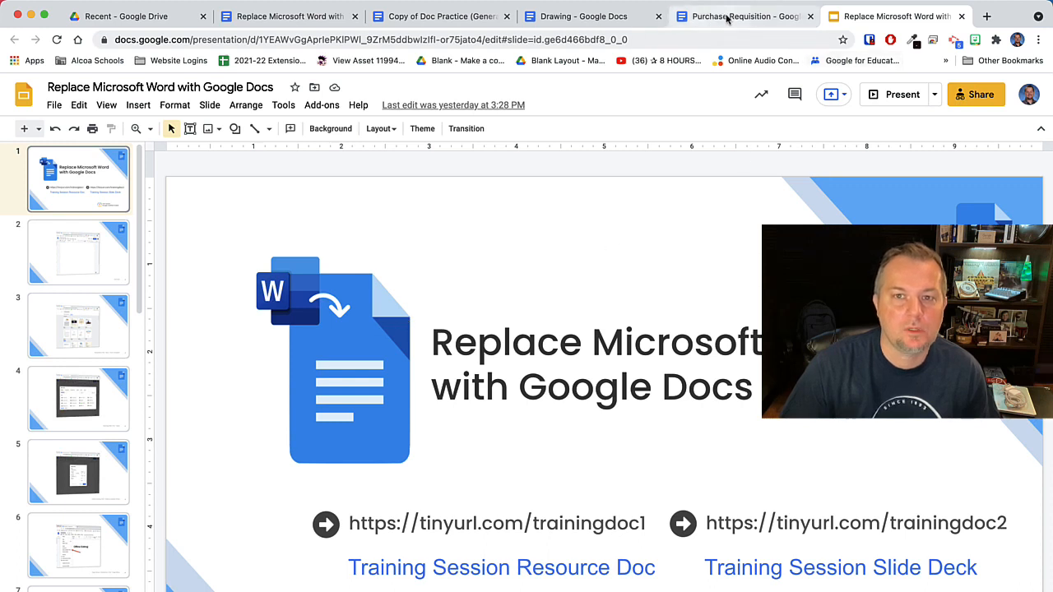
left_click(586, 20)
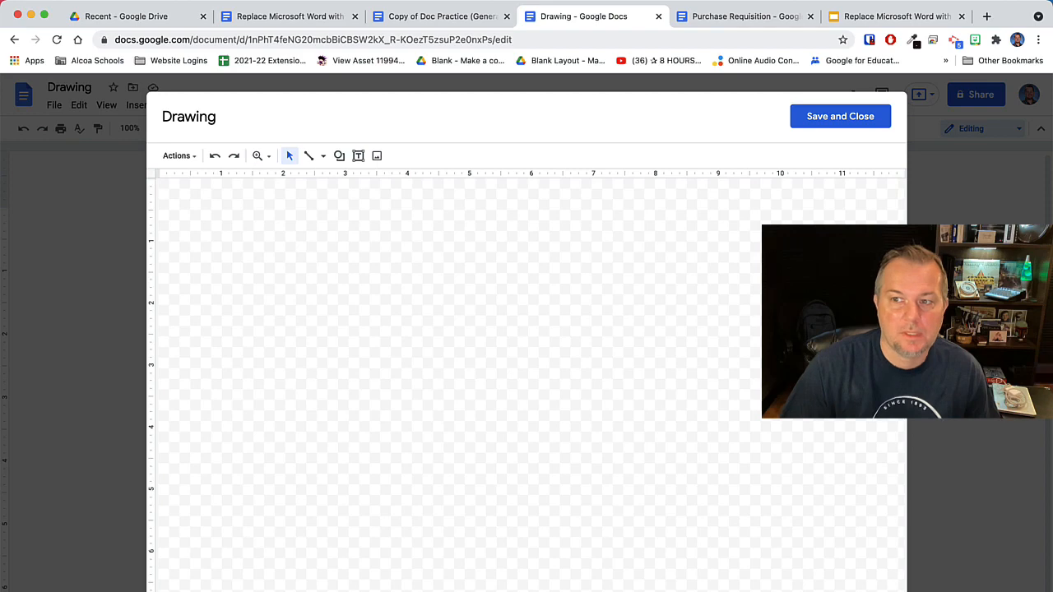
mouse_move(1045, 370)
left_mouse_down()
mouse_move(826, 385)
mouse_move(810, 370)
mouse_move(674, 371)
mouse_move(468, 394)
left_mouse_up()
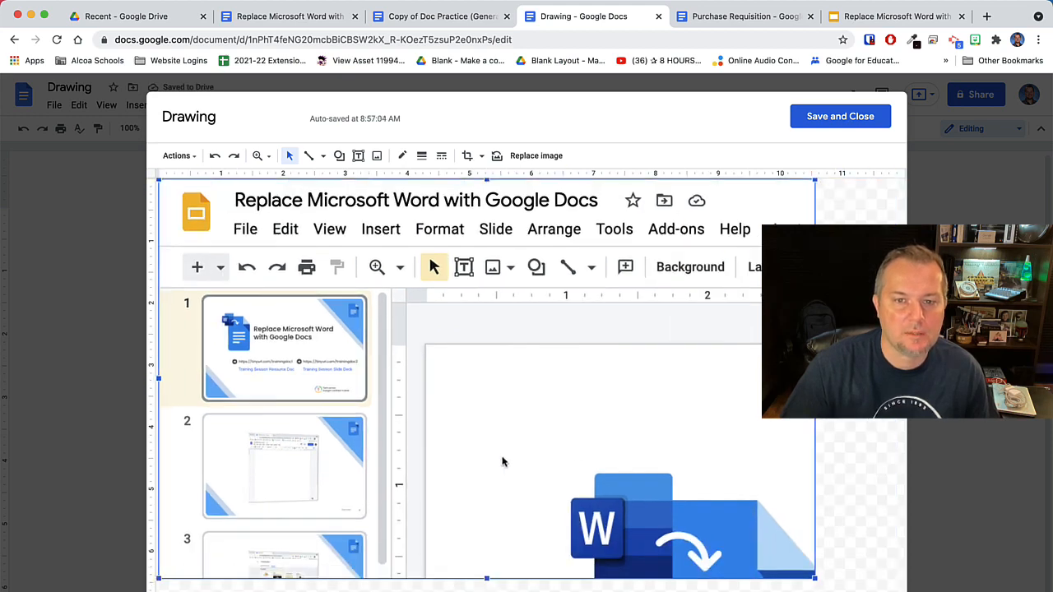
Step: Give the screenshot a 2px border and scale it down to about 9.3 inches wide
left_click(421, 156)
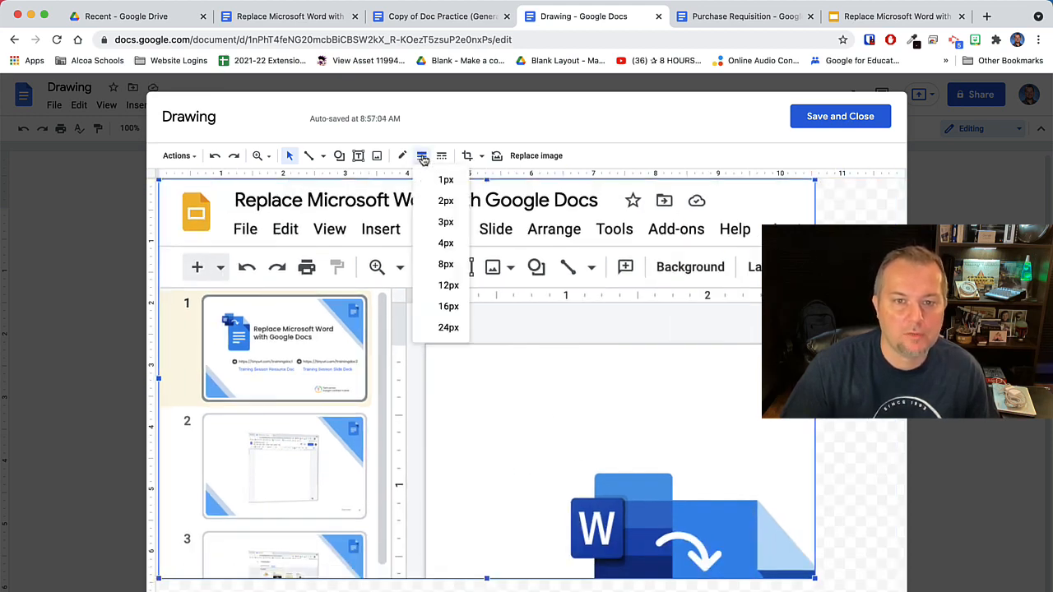
left_click(444, 202)
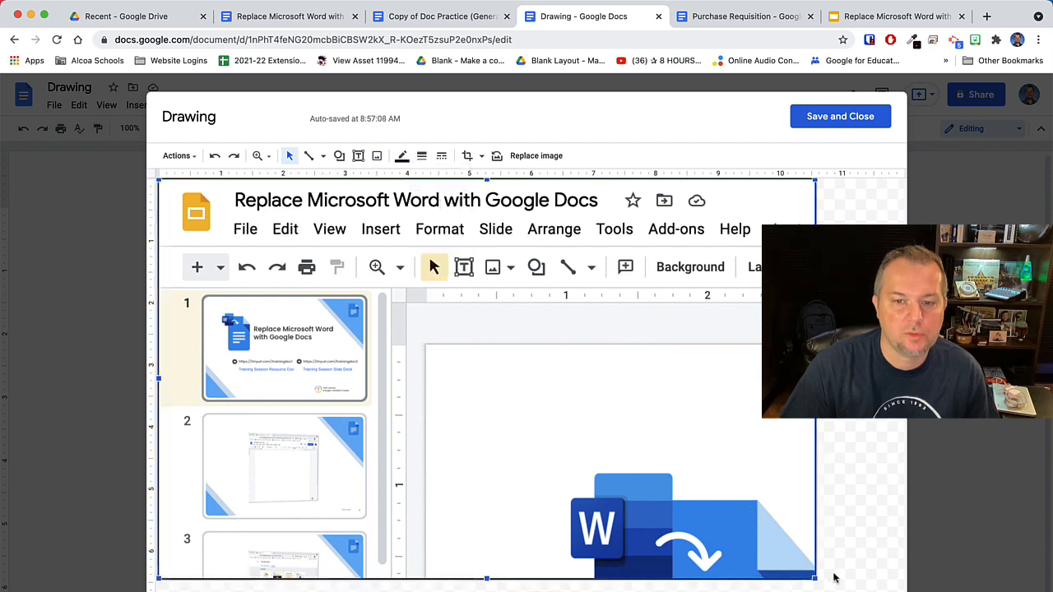
left_click_drag(815, 578, 744, 540)
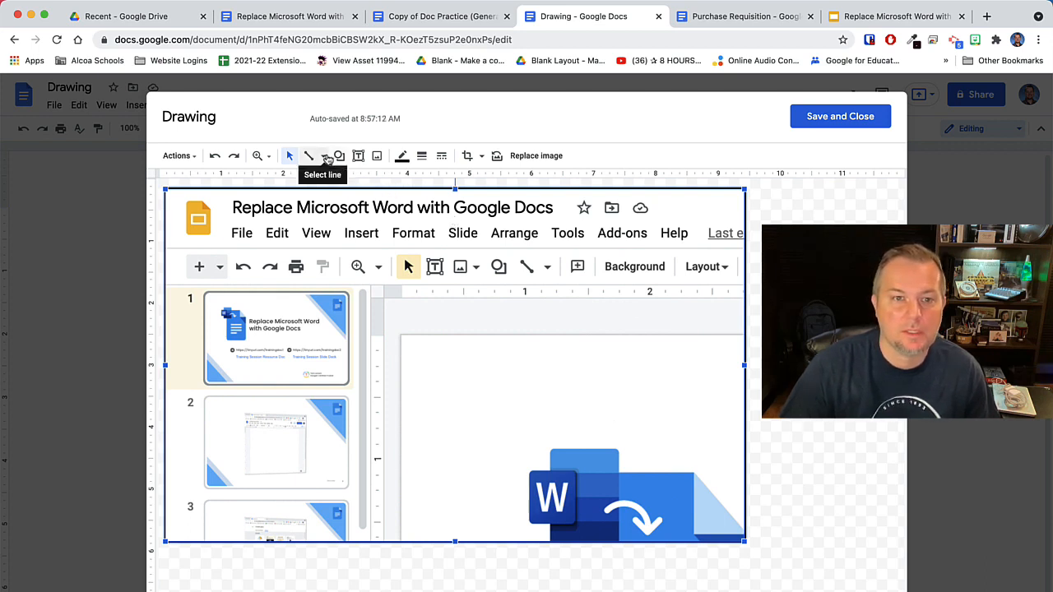
Step: Draw an arrow from the blank slide area above the Word logo up to the line tool shown in the screenshot
left_click(326, 158)
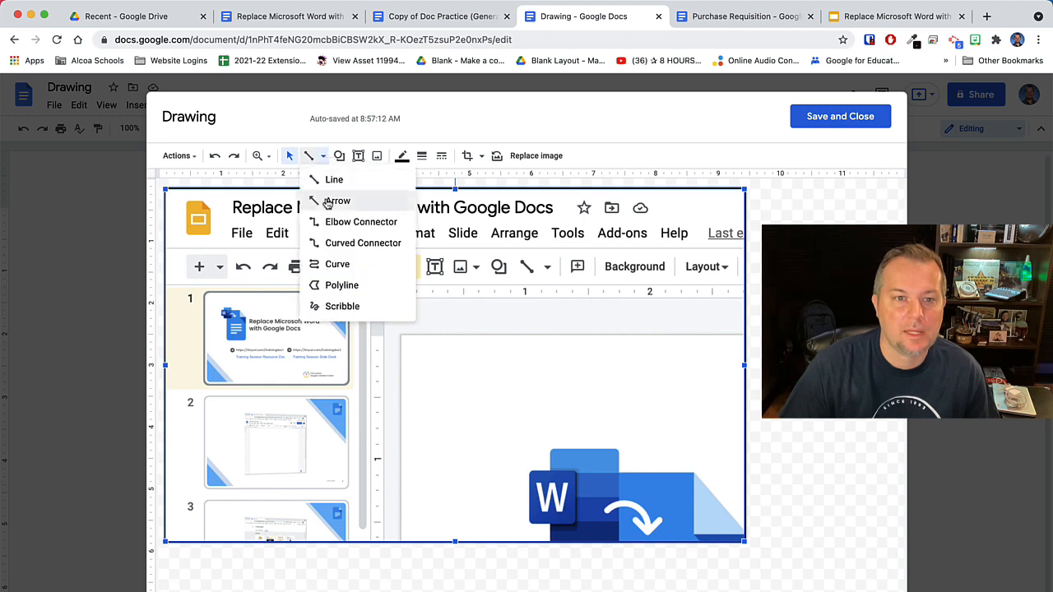
left_click(357, 202)
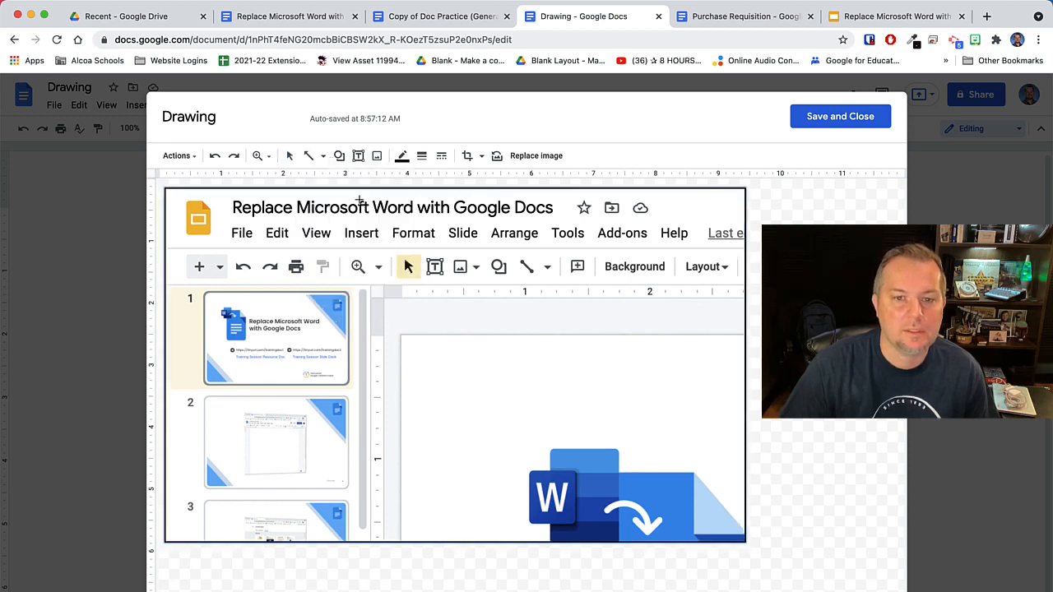
left_click_drag(635, 430, 520, 291)
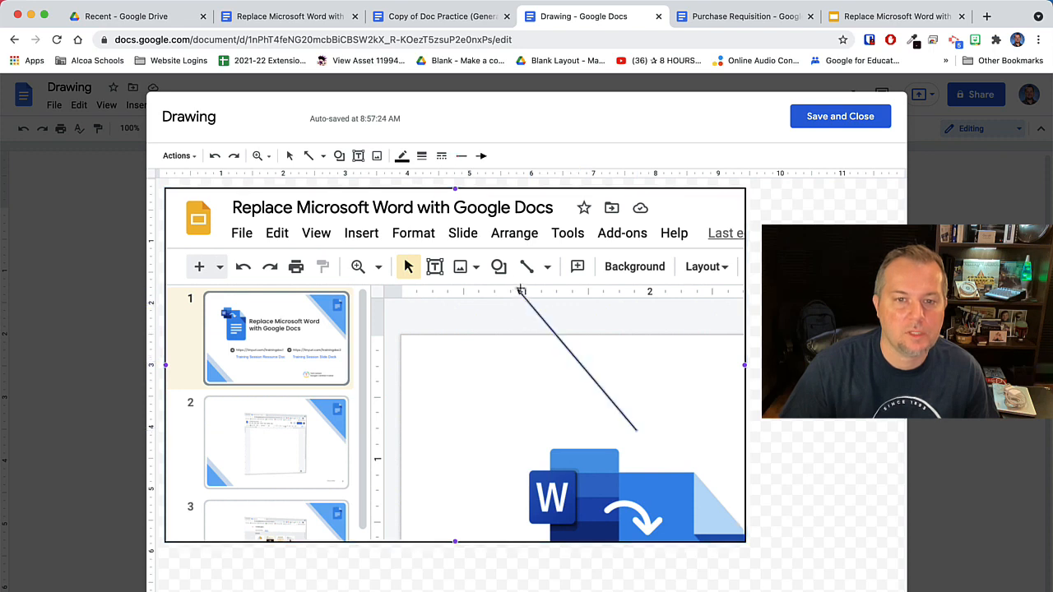
Step: Format the arrow with an 8px line weight and a red colour
left_click(421, 156)
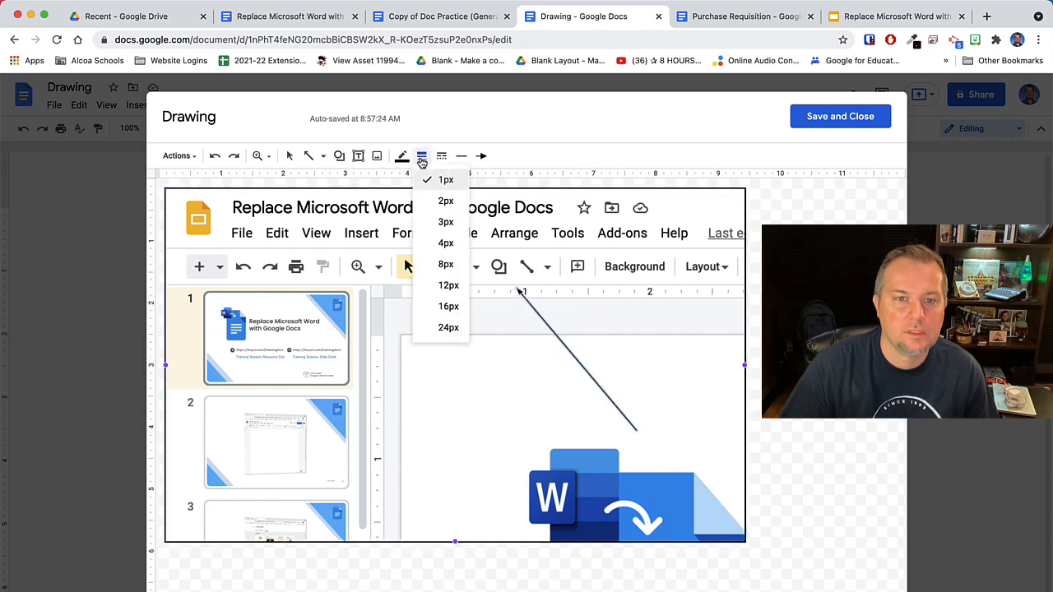
left_click(448, 264)
left_click(401, 155)
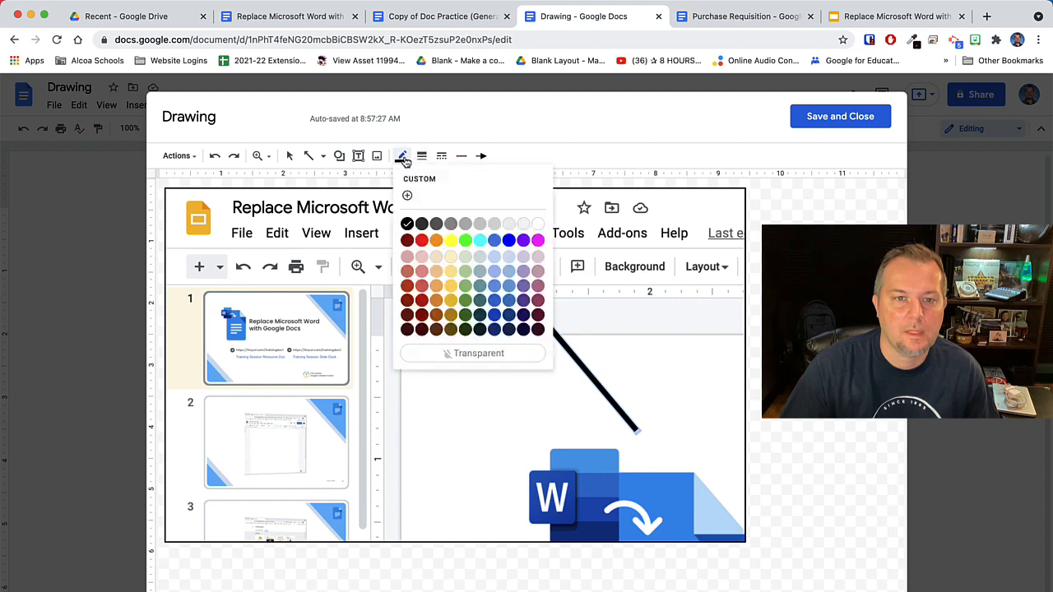
left_click(421, 240)
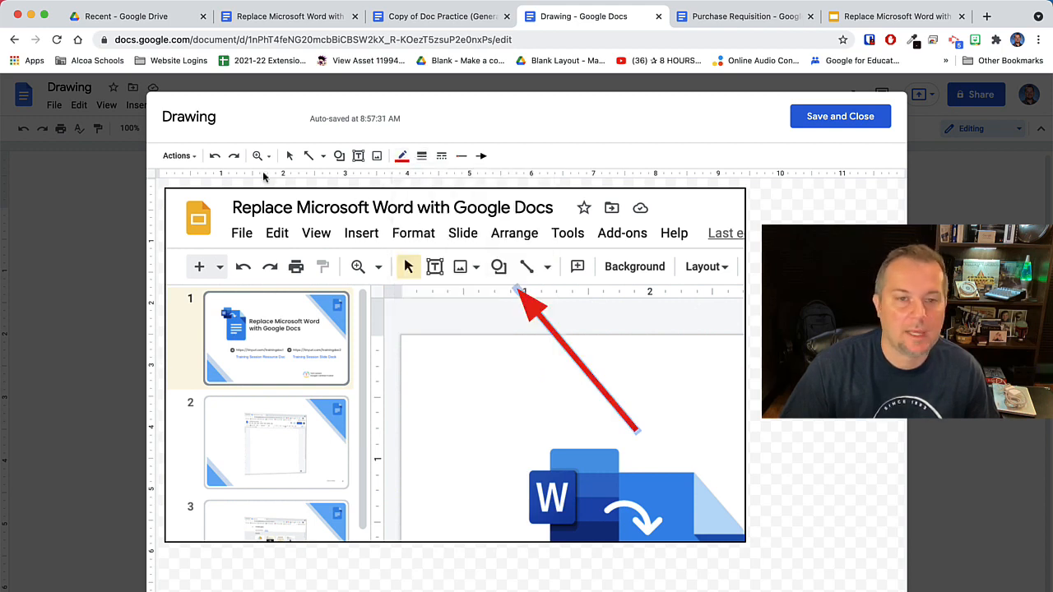
Step: Add a text box beside the arrow's shaft with the text "Click here"
left_click(635, 370)
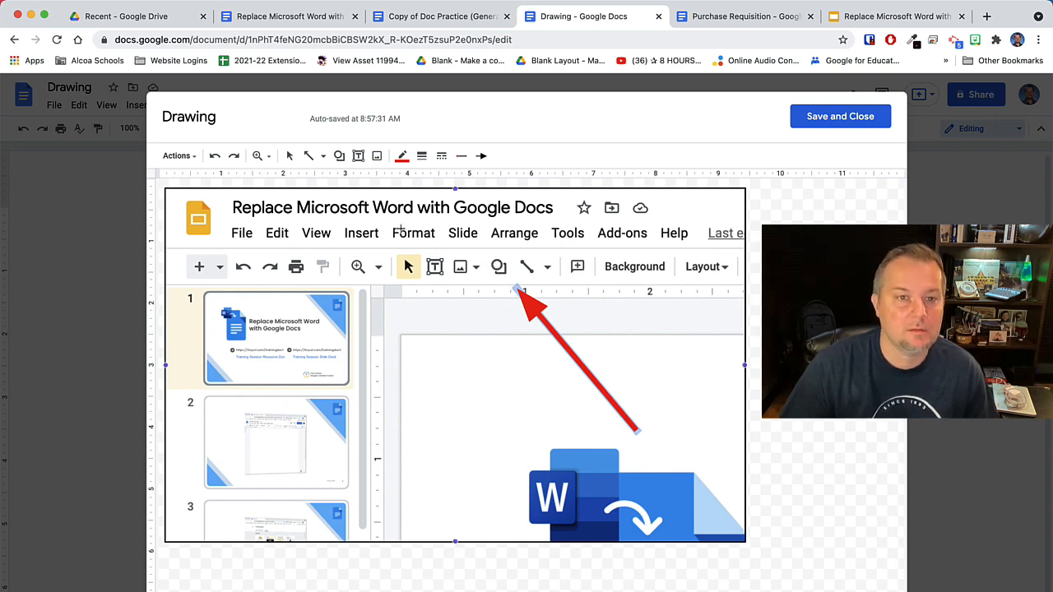
left_click(360, 156)
left_click(614, 359)
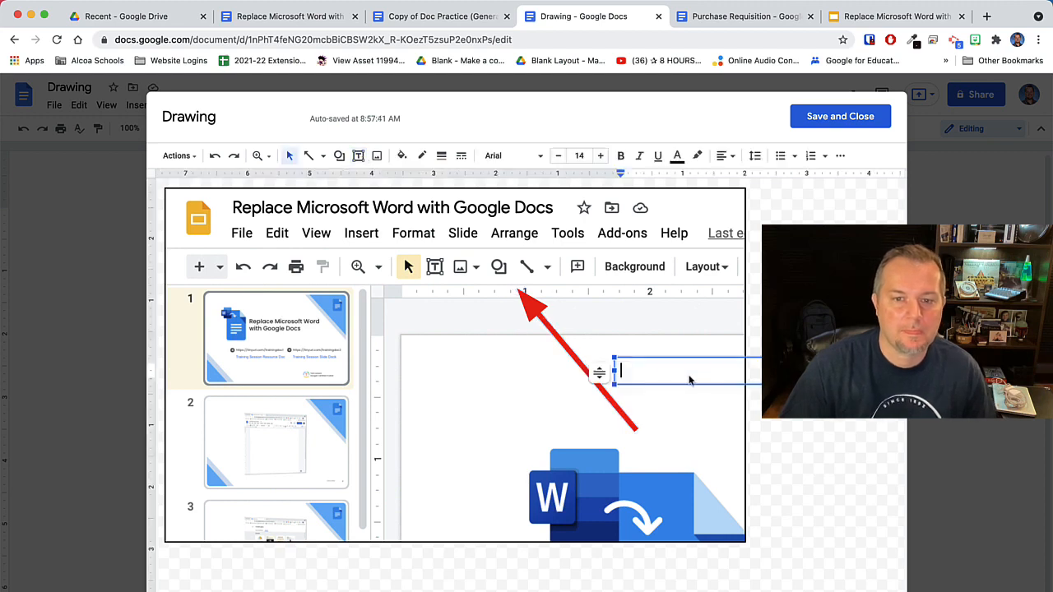
type("Click h")
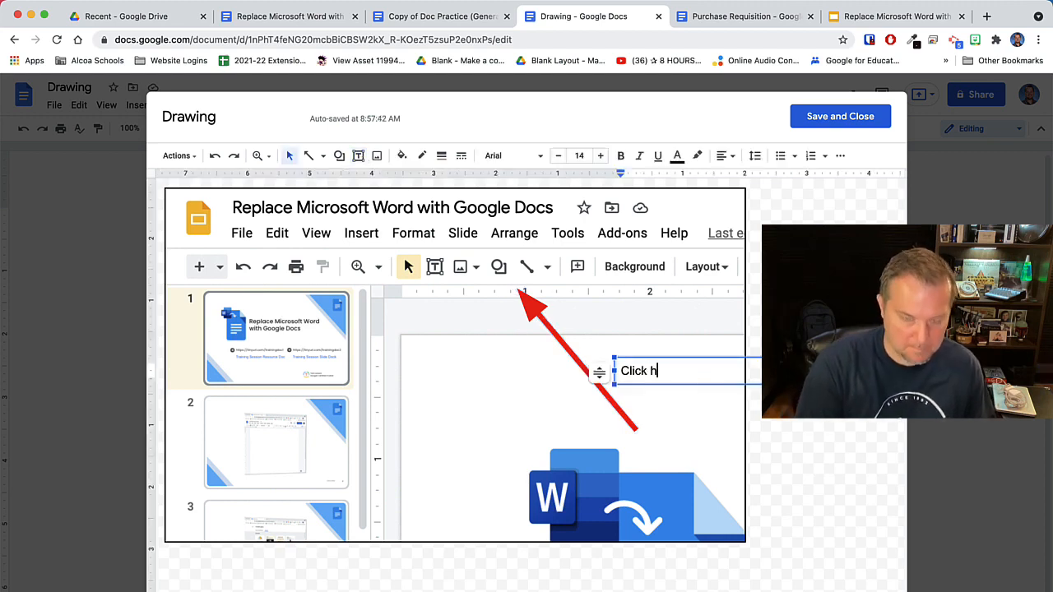
type("ere")
Step: Increase the font size of the "Click here" text to 27
left_click_drag(749, 368, 629, 369)
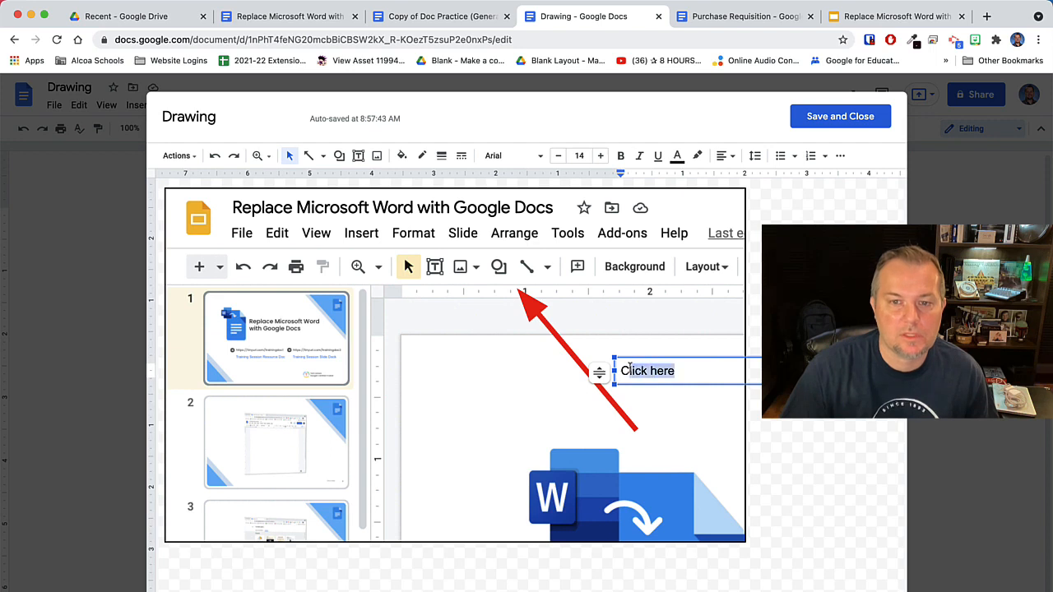
left_click(601, 155)
left_click(601, 155)
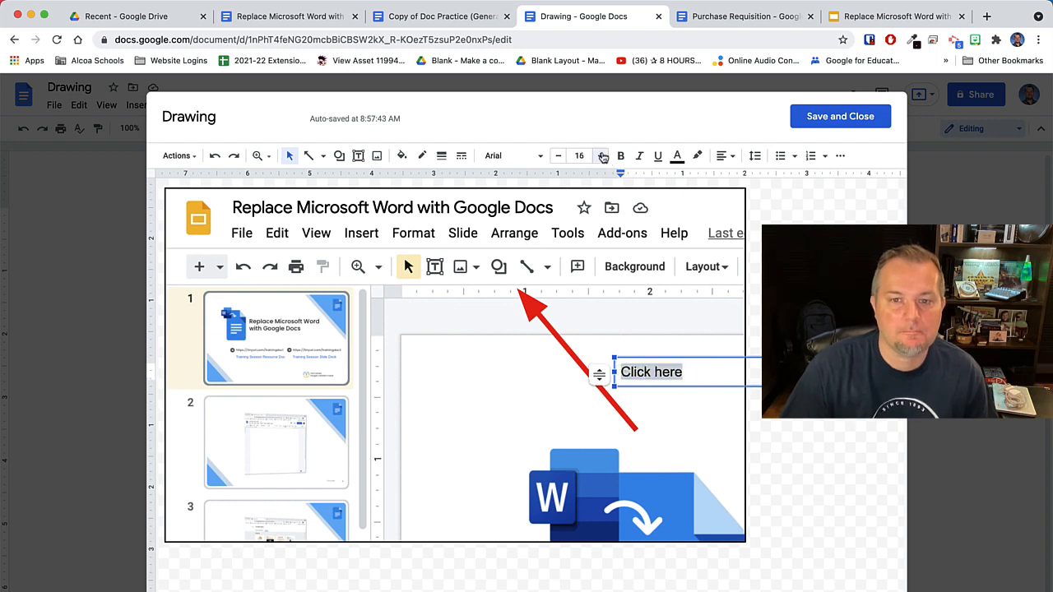
left_click(601, 155)
left_click(600, 155)
left_click(600, 156)
left_click(600, 155)
left_click(600, 156)
left_click(600, 155)
left_click(600, 155)
left_click(601, 156)
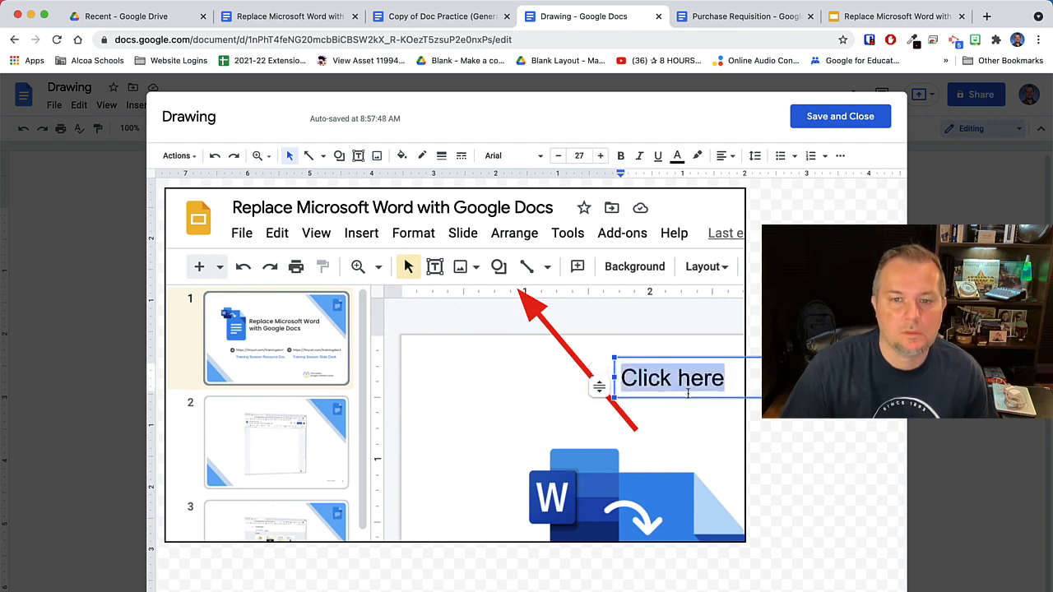
Step: Move the "Click here" text box slightly down beside the arrow's tail, and save the drawing into the document
left_click_drag(685, 357, 639, 370)
left_click(687, 343)
scroll(435, 377, "left", 2)
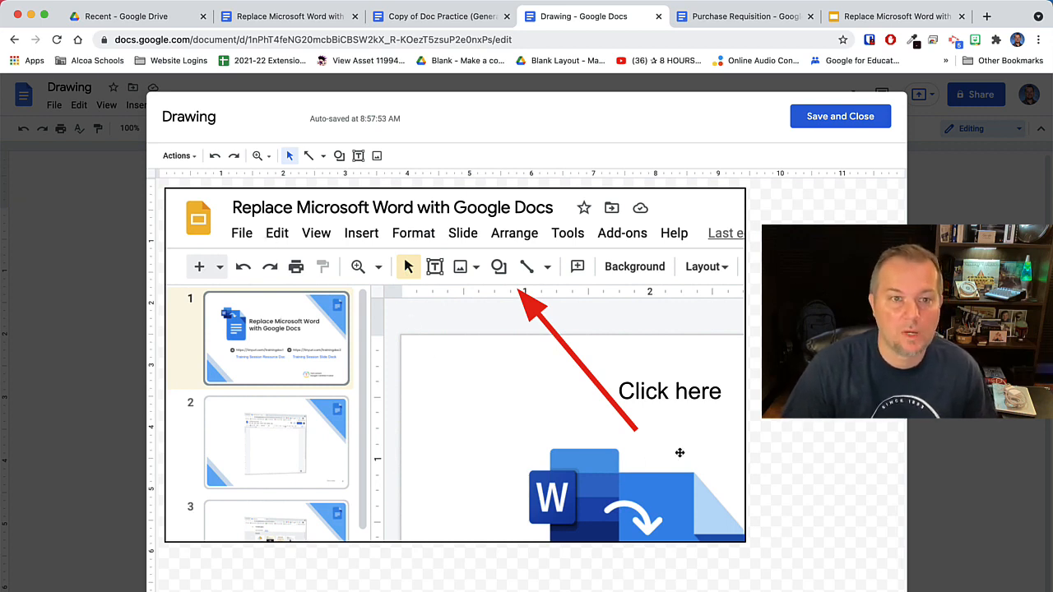
left_click(837, 121)
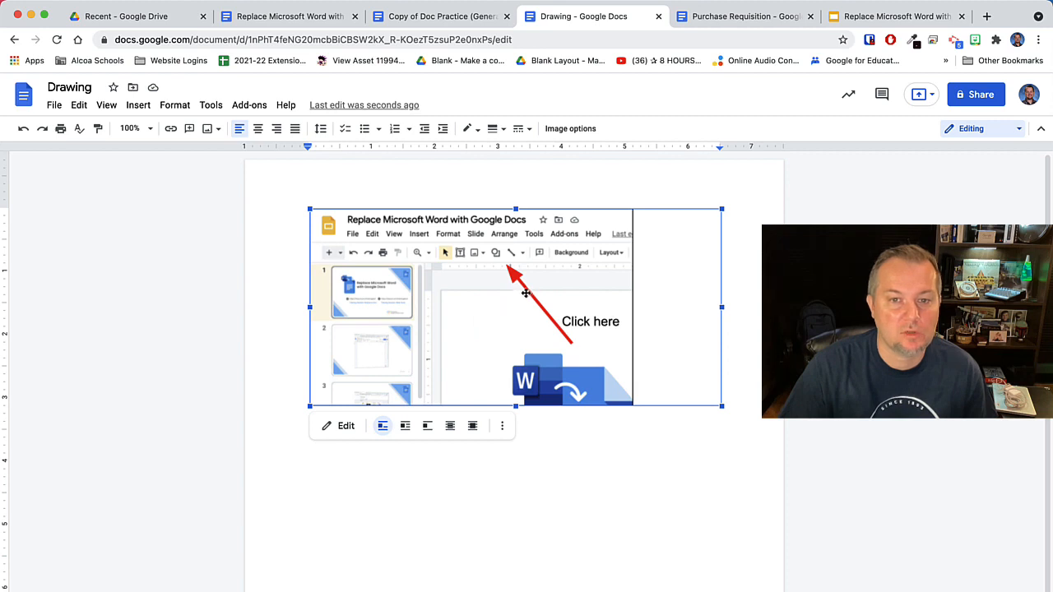
Step: Reopen the inserted drawing for editing and move the red arrow so it points at the screenshot's selection tool
double_click(482, 306)
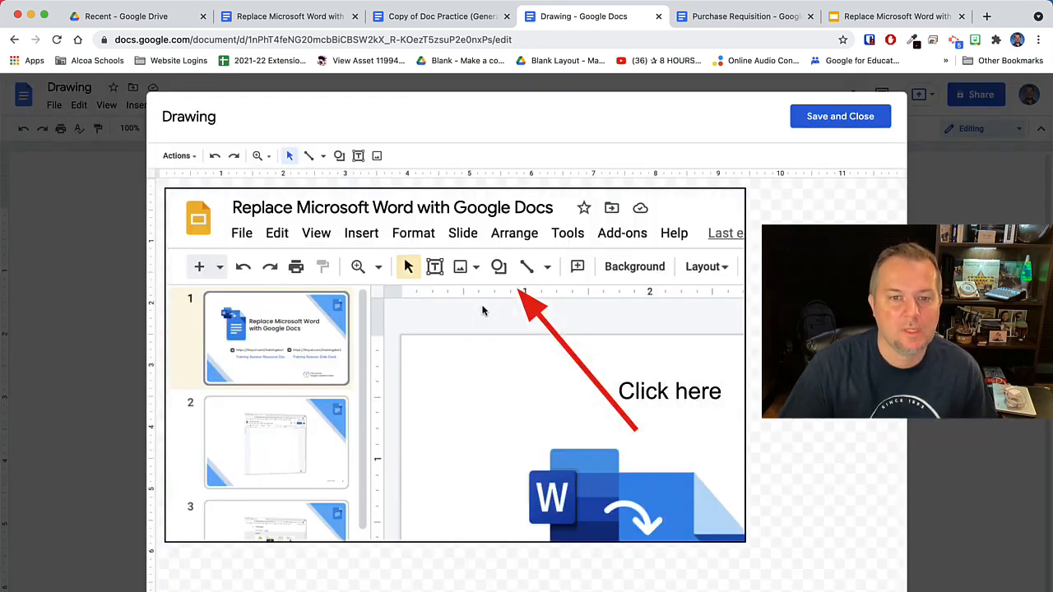
left_click(529, 309)
left_click_drag(530, 311, 423, 307)
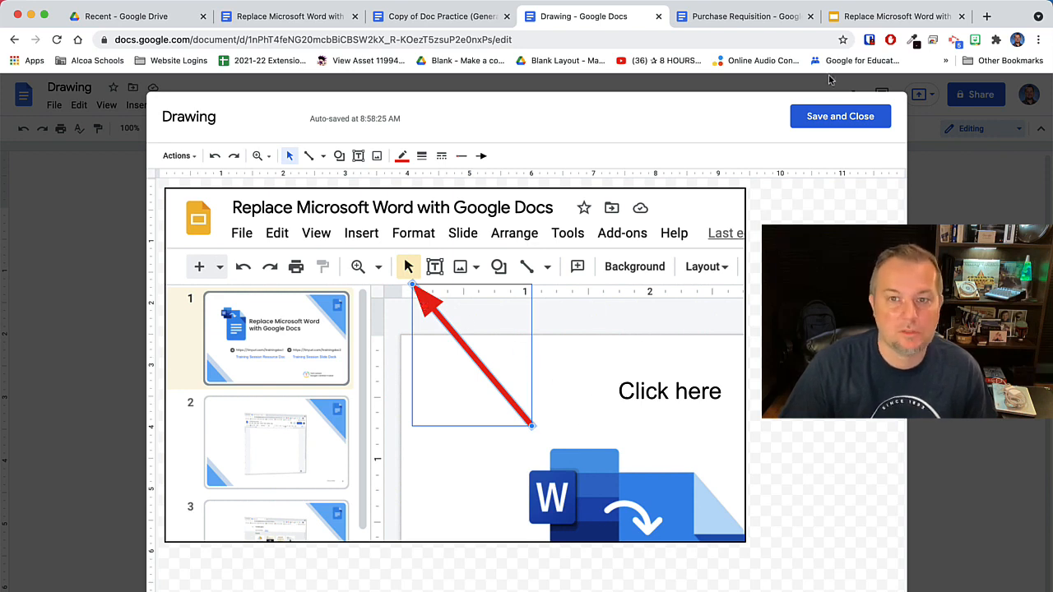
Step: Save the edited drawing with the repositioned arrow back into the document
left_click(844, 121)
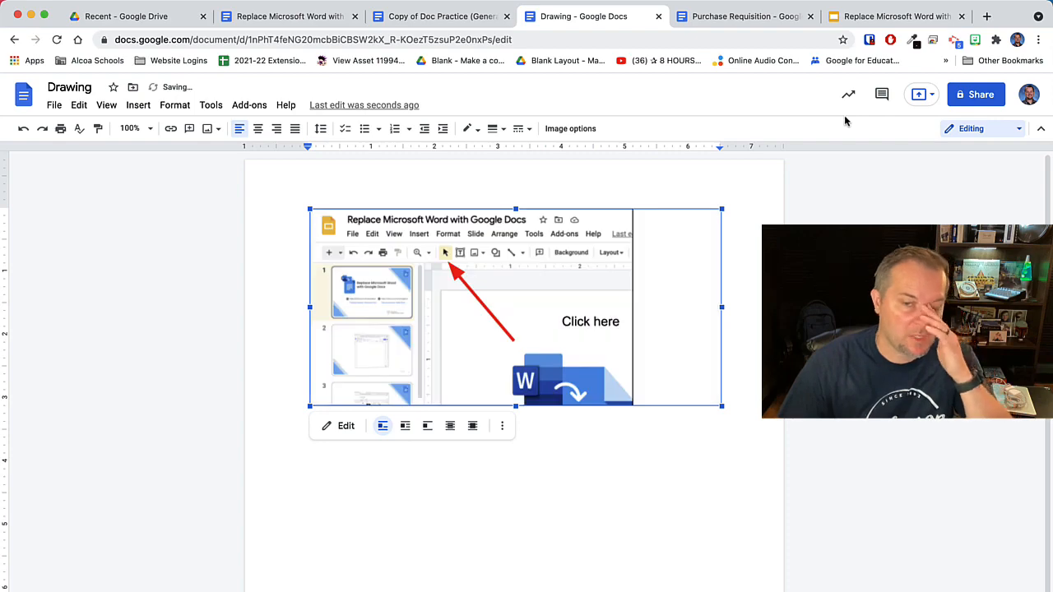
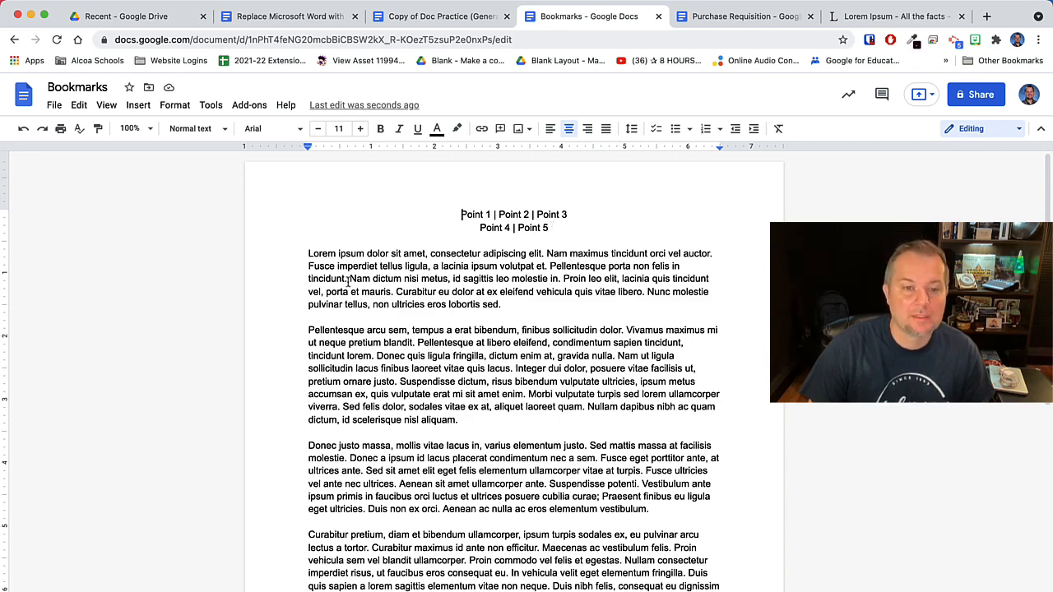
Step: Insert a bookmark at the start of the second body paragraph, beginning "Pellentesque arcu sem"
scroll(362, 383, "down", 15)
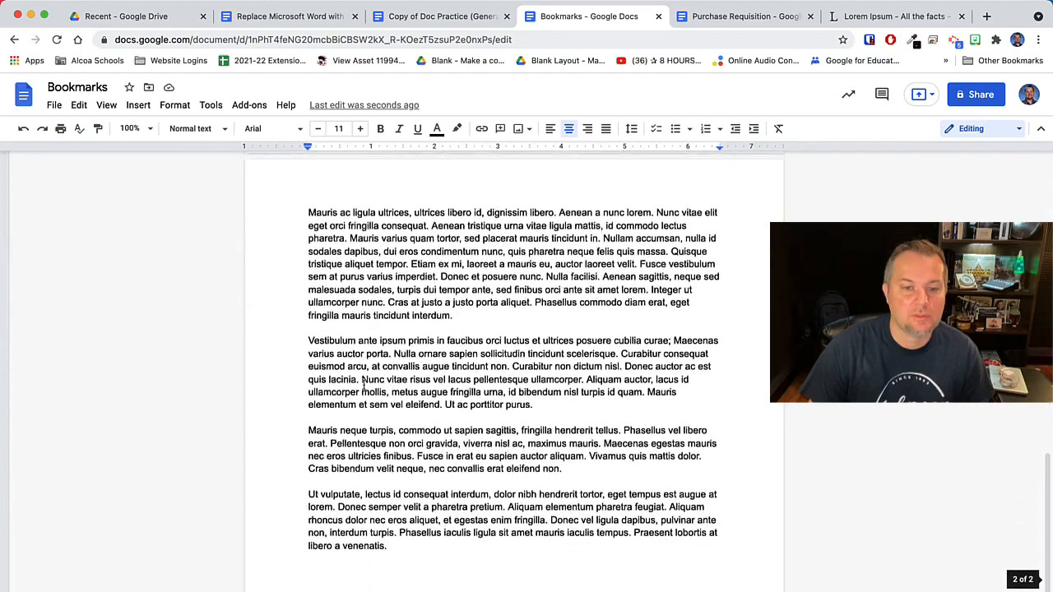
scroll(363, 383, "up", 15)
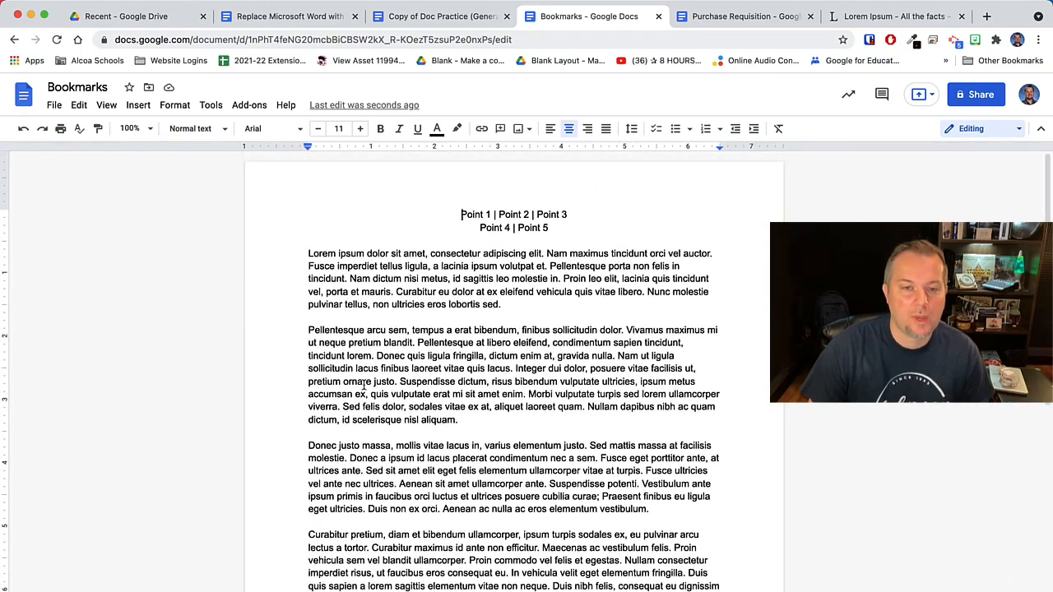
left_click(310, 331)
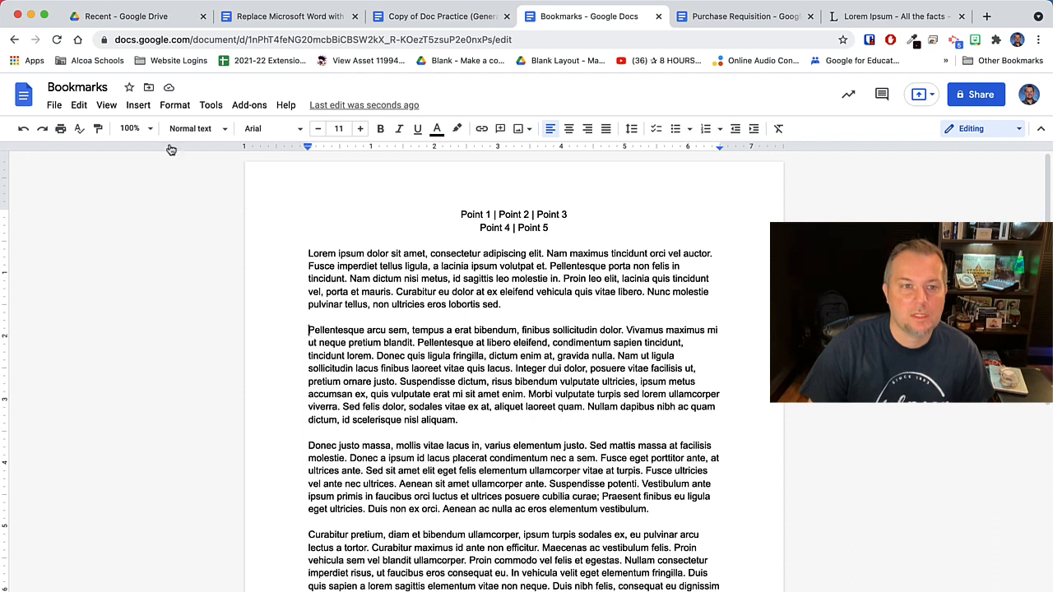
left_click(138, 105)
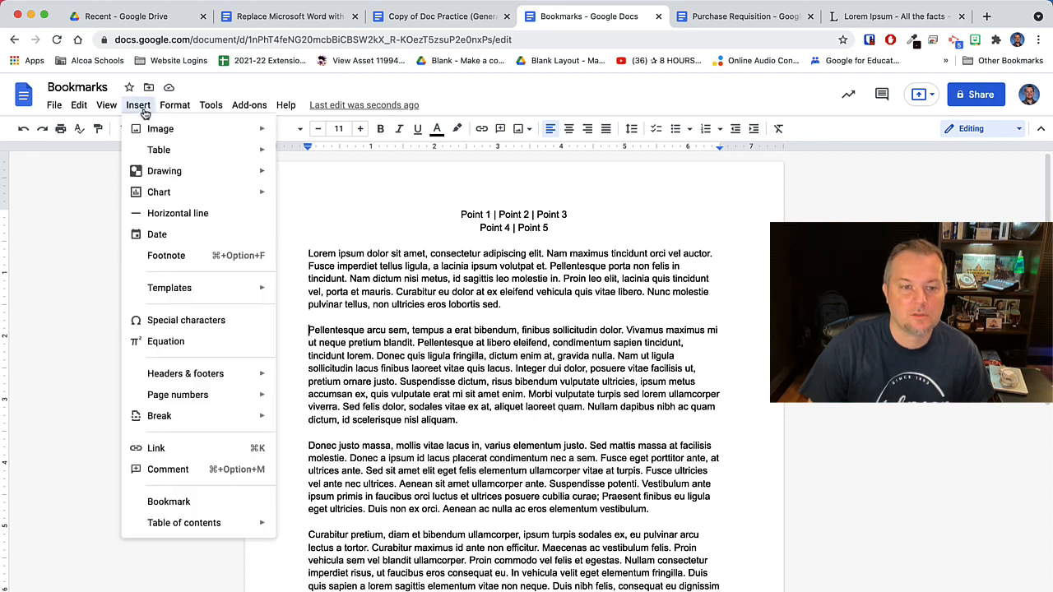
left_click(244, 502)
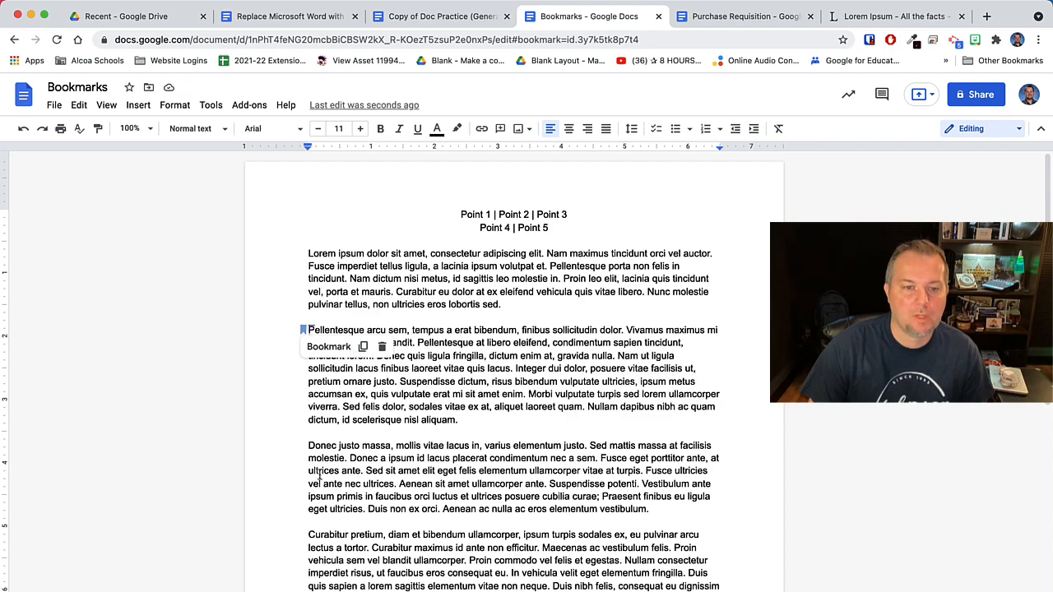
Step: Insert a bookmark at the start of the paragraph beginning "Curabitur pretium"
scroll(319, 475, "down", 1)
left_click(308, 499)
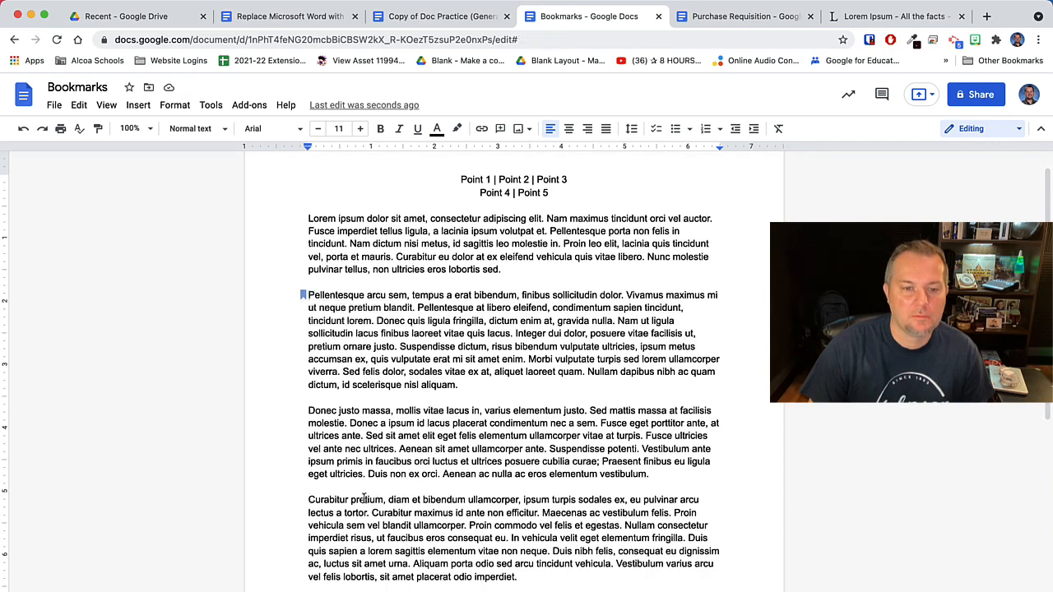
left_click(135, 106)
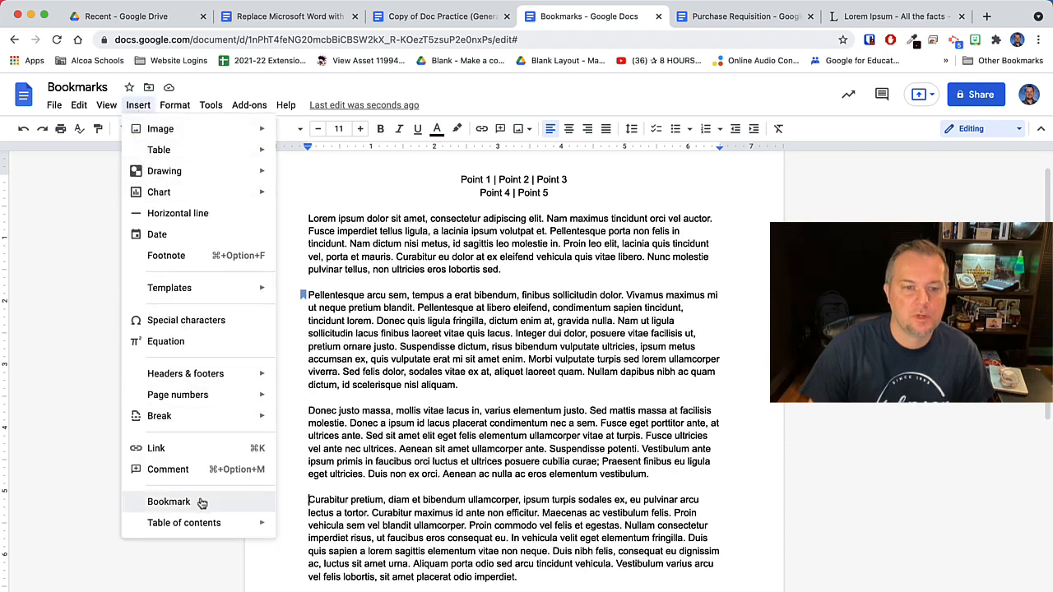
left_click(169, 502)
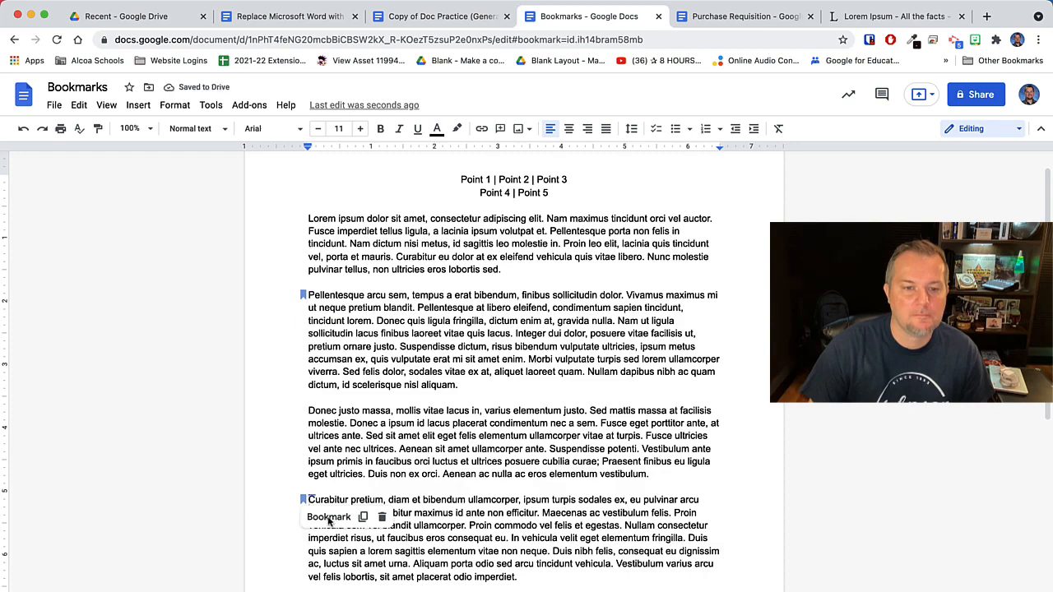
Step: Insert a bookmark at the start of the paragraph beginning "Mauris ac ligula ultrices" on page 2
scroll(327, 518, "down", 5)
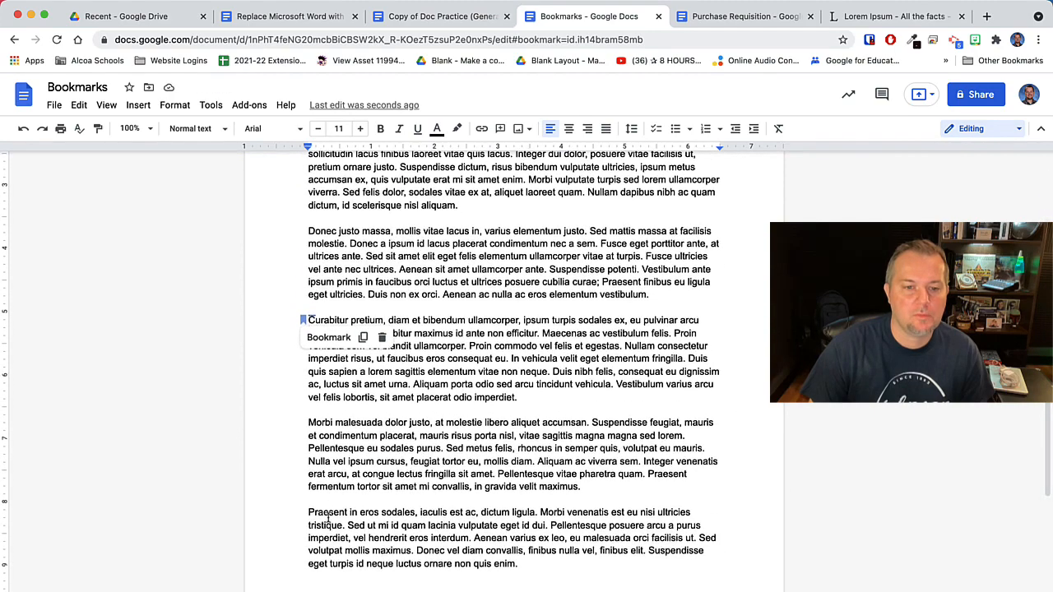
scroll(304, 259, "down", 7)
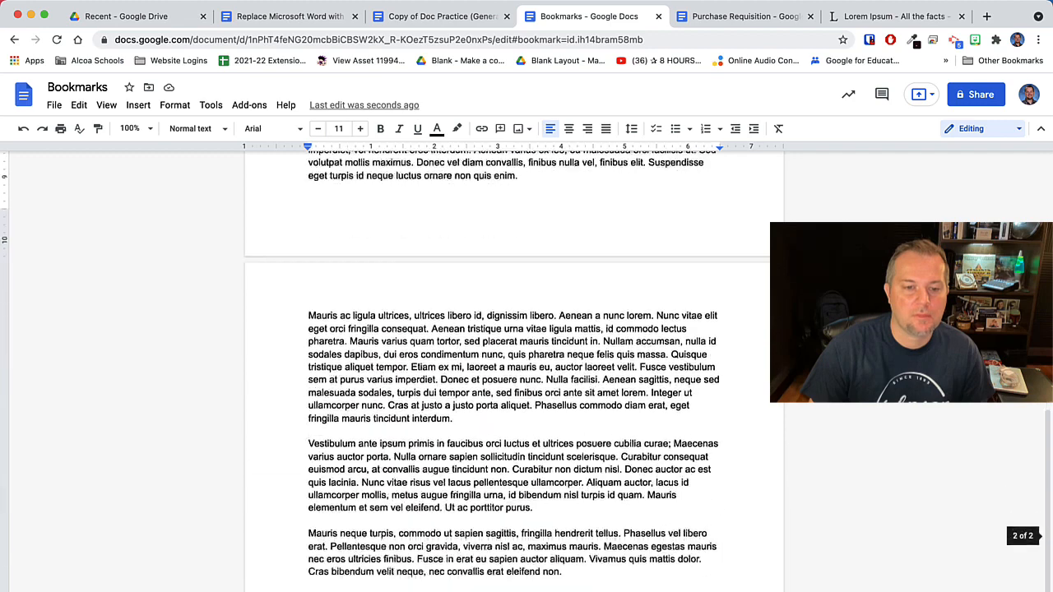
left_click(304, 259)
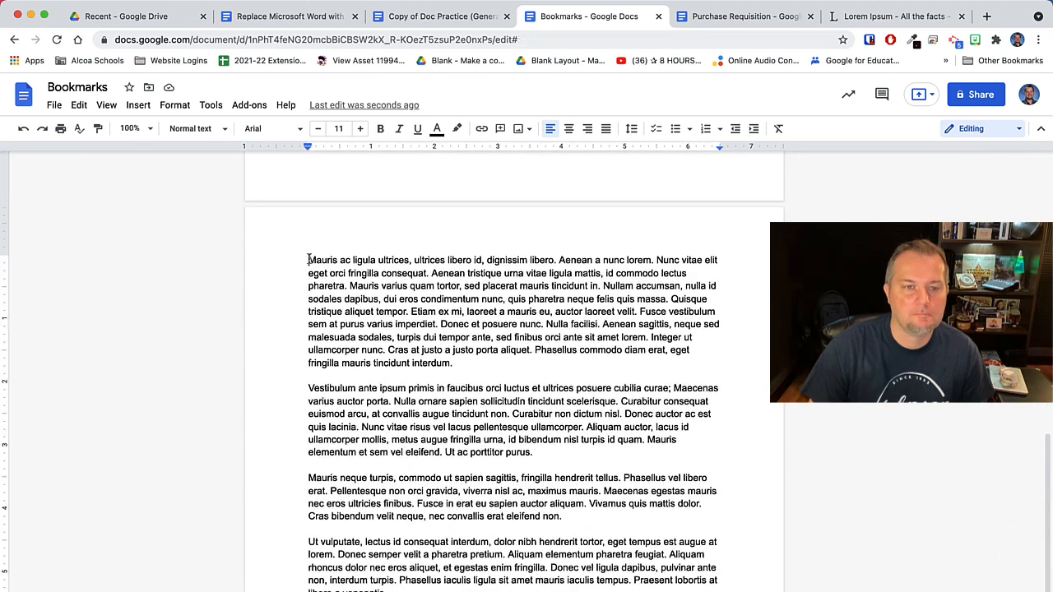
left_click(138, 105)
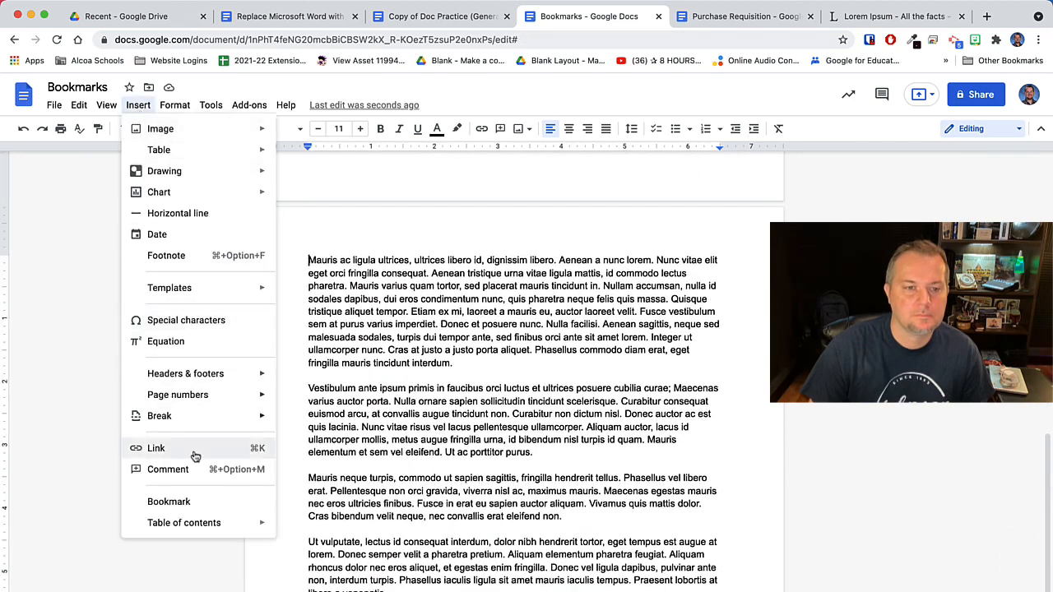
left_click(176, 500)
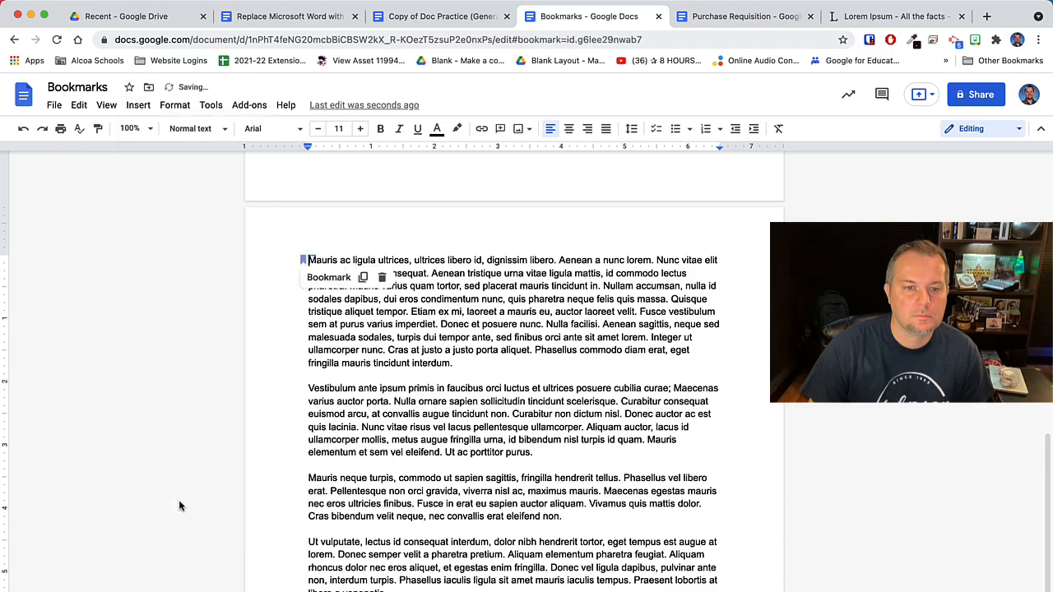
left_click(480, 349)
Step: Link the text "Point 1" at the start of the document to the "Pellentesque arcu sem" bookmark
scroll(480, 349, "up", 15)
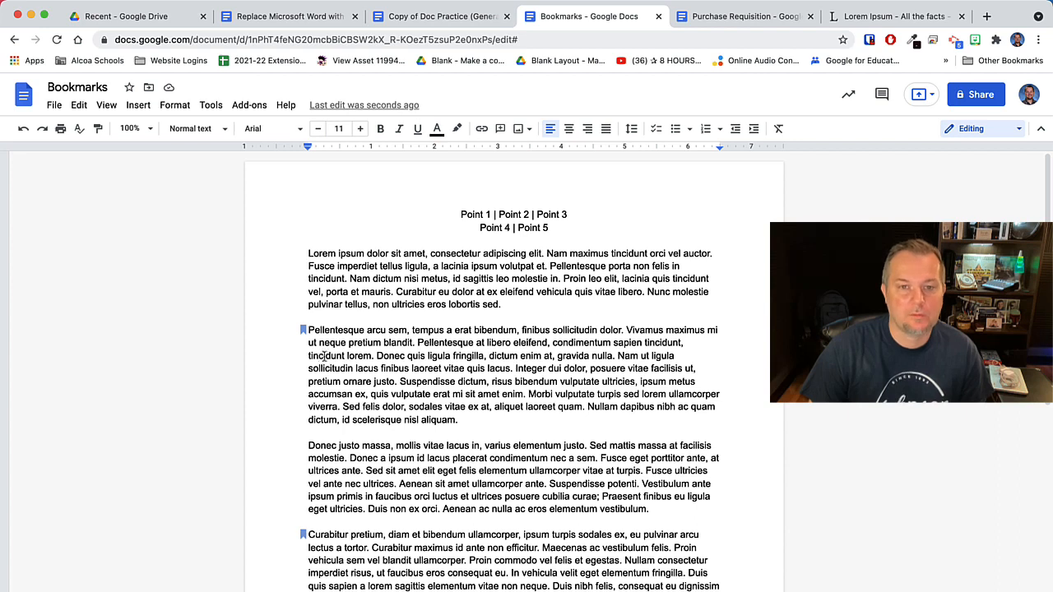
left_click_drag(461, 216, 490, 215)
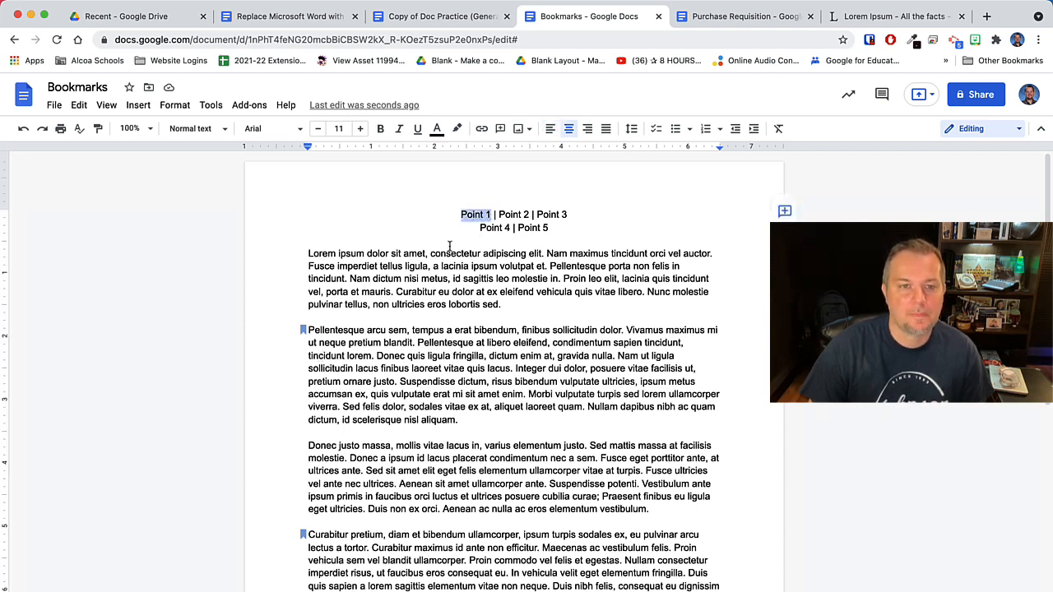
left_click(139, 105)
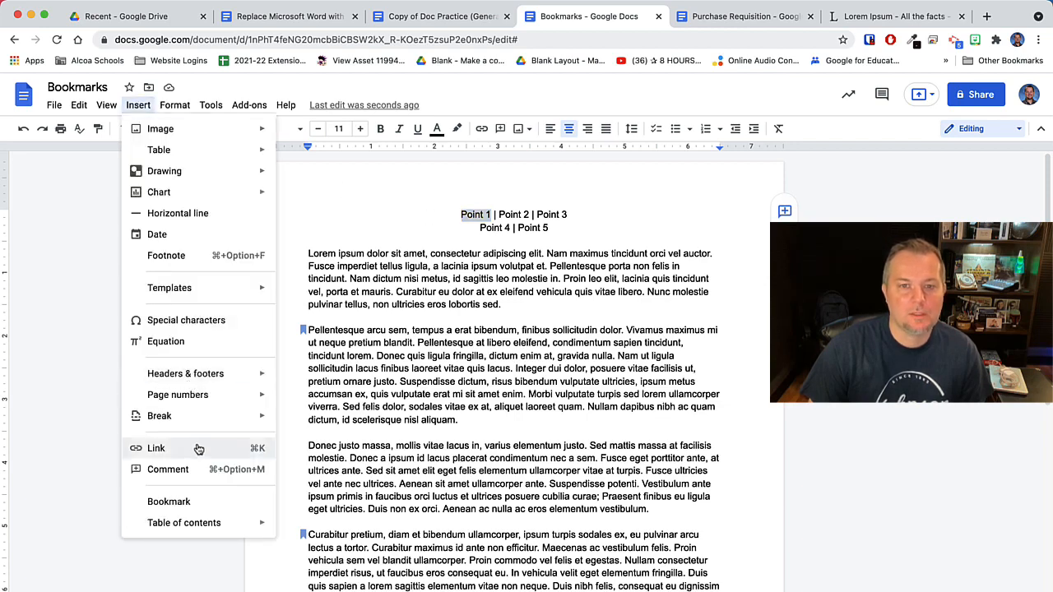
left_click(481, 129)
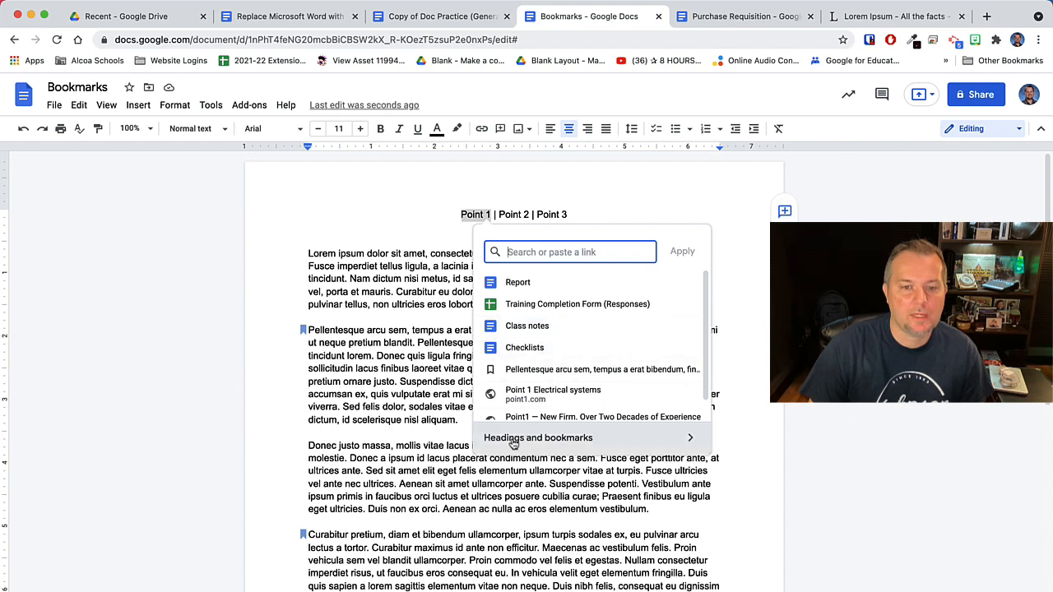
left_click(690, 440)
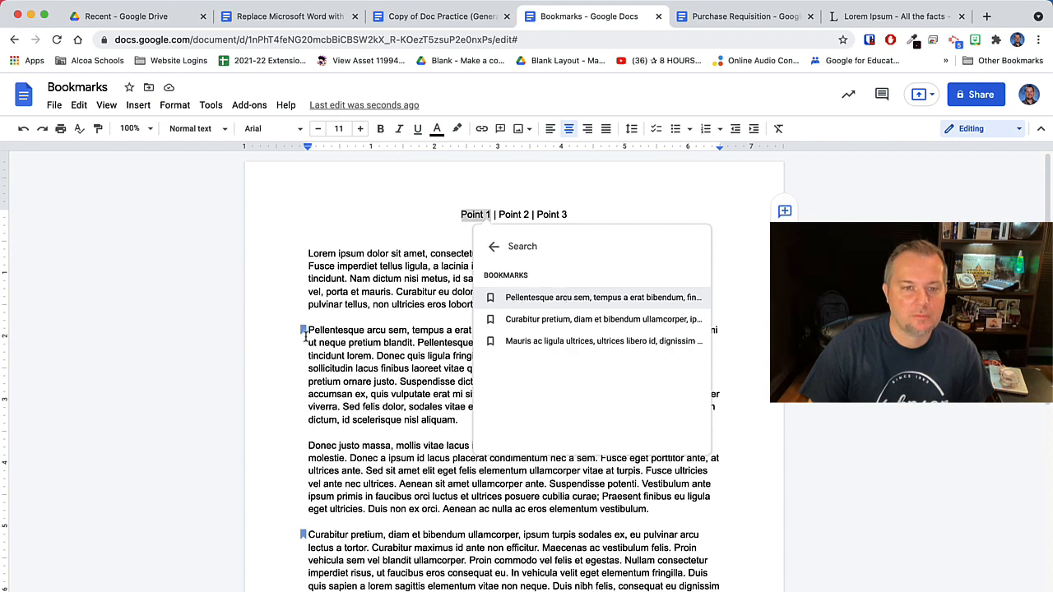
left_click(567, 299)
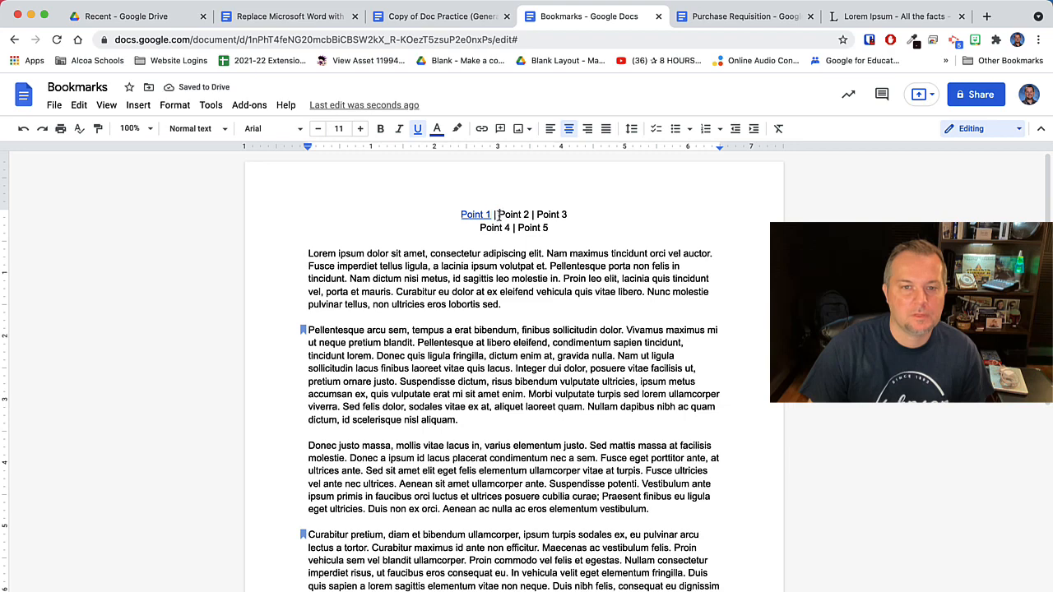
Step: Link the text "Point 2" to the "Curabitur pretium" bookmark
left_click_drag(498, 215, 527, 215)
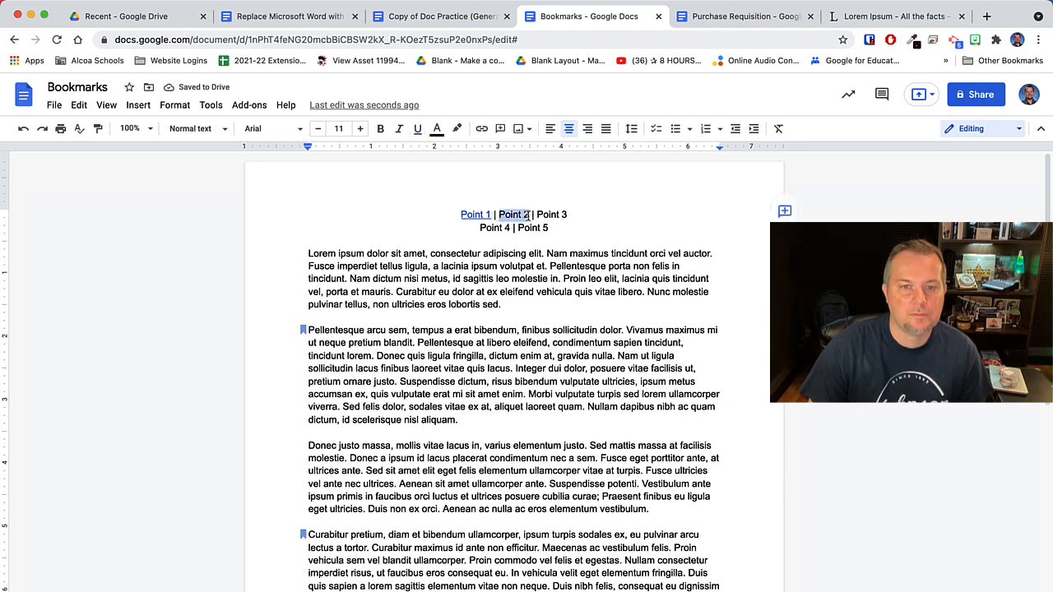
left_click(481, 129)
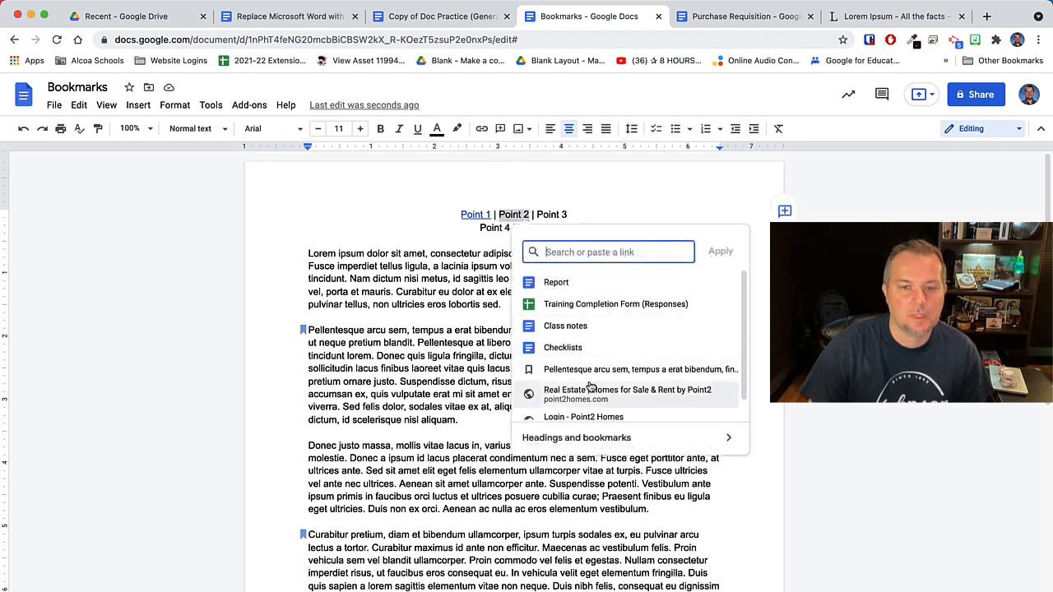
left_click(727, 437)
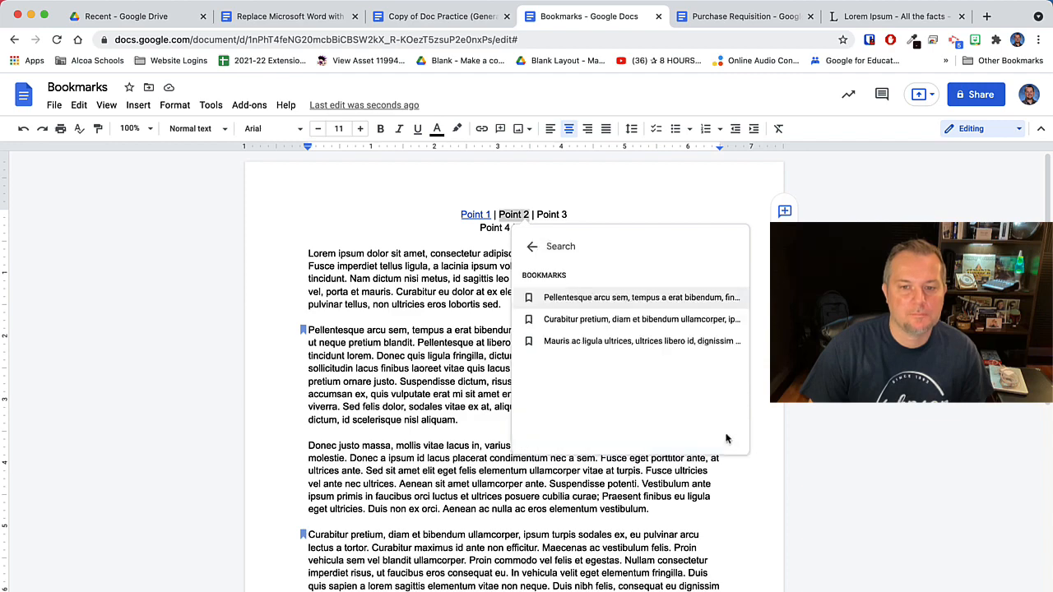
left_click(597, 320)
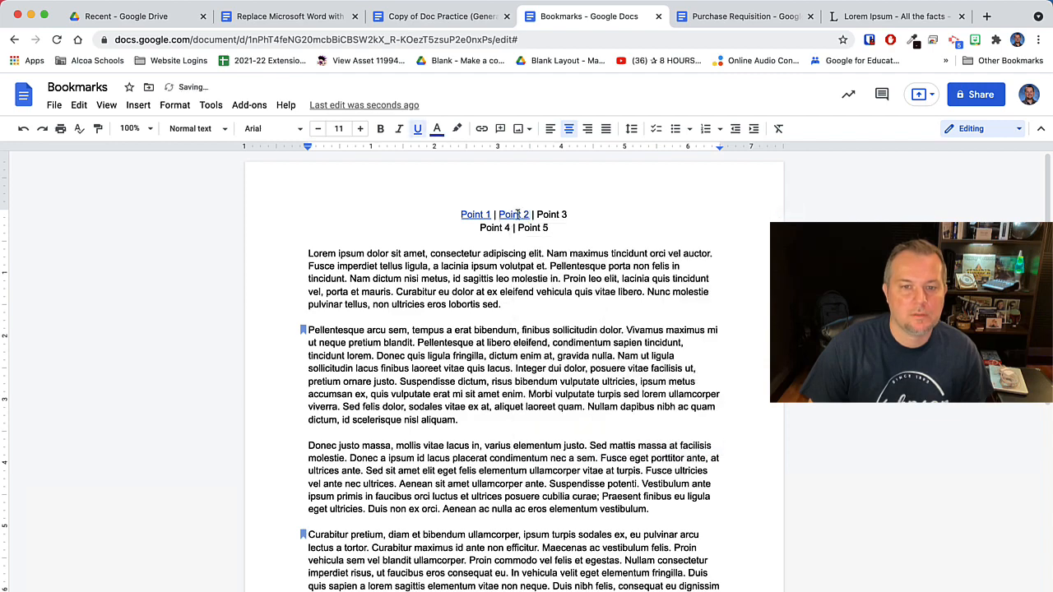
Step: Link the text "Point 3" to the "Mauris ac ligula ultrices" bookmark
left_click_drag(538, 214, 568, 215)
left_click(482, 128)
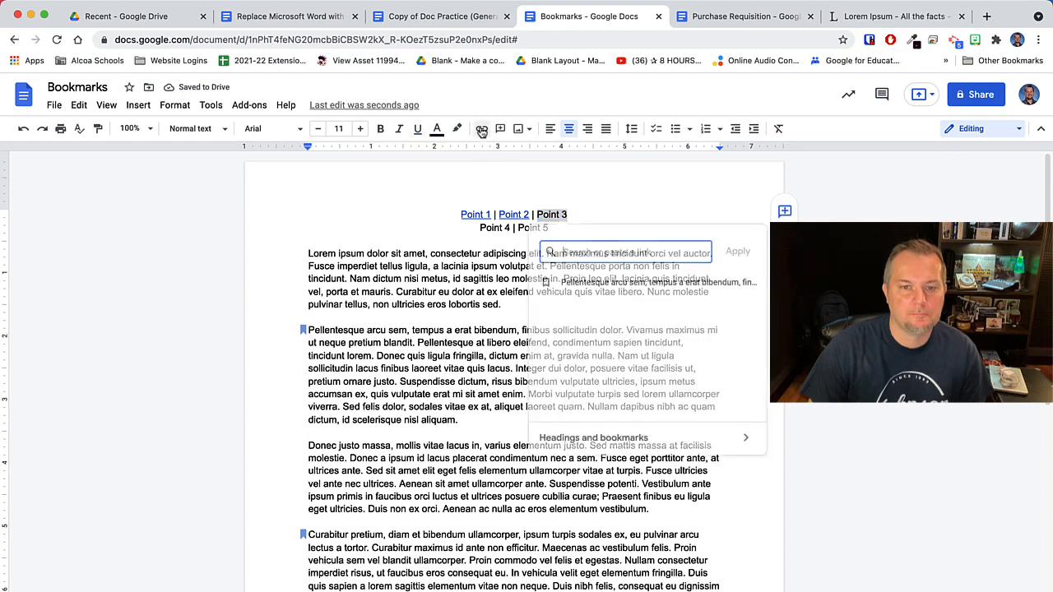
left_click(744, 439)
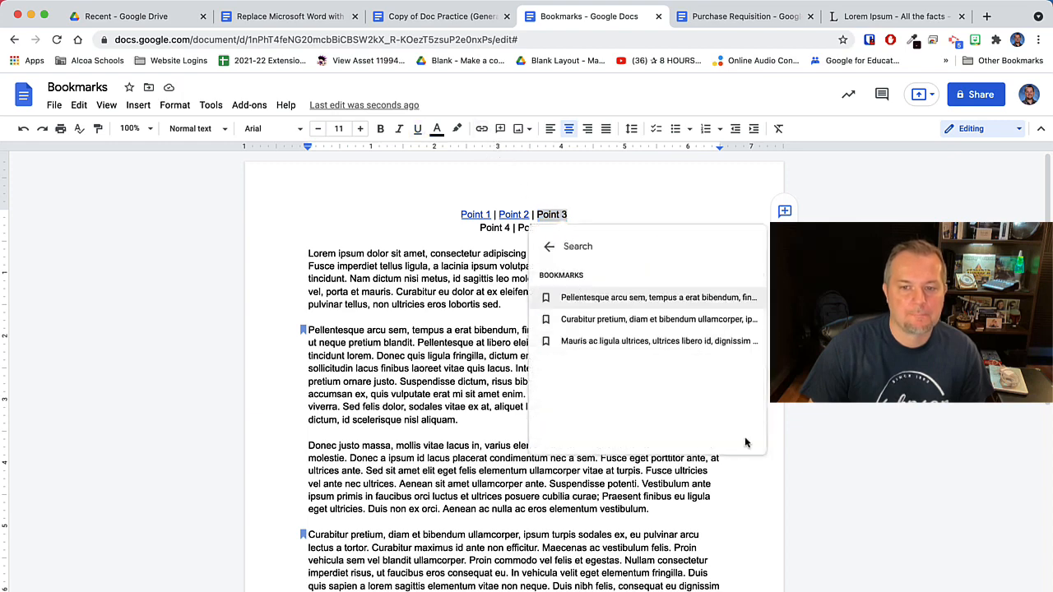
left_click(592, 340)
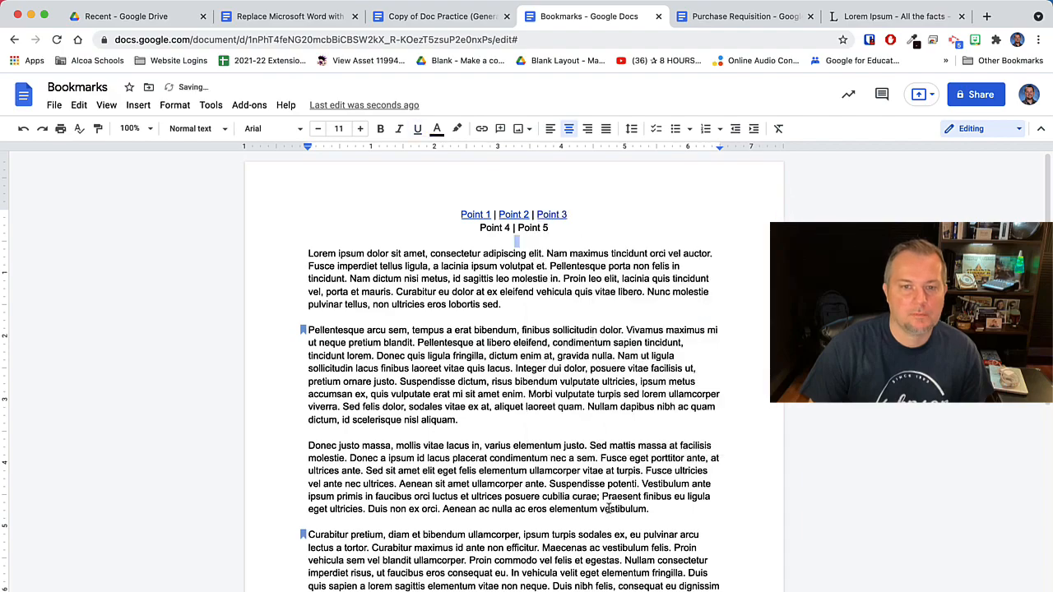
Step: Look over the bookmarked document and follow the "Point 3" link to its bookmark
scroll(611, 500, "down", 10)
scroll(609, 509, "up", 1)
scroll(608, 508, "up", 10)
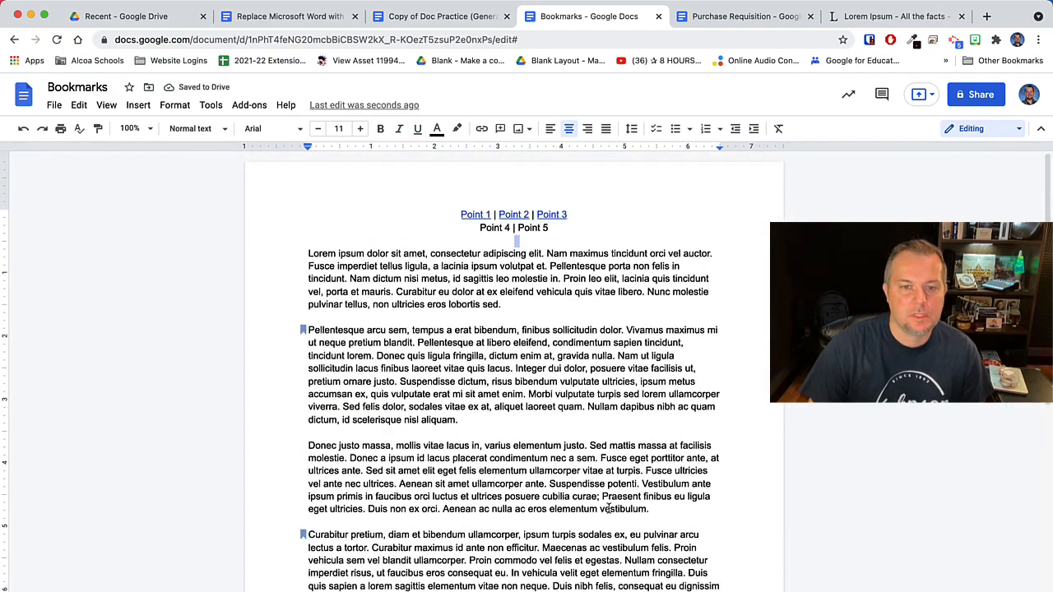
left_click(481, 419)
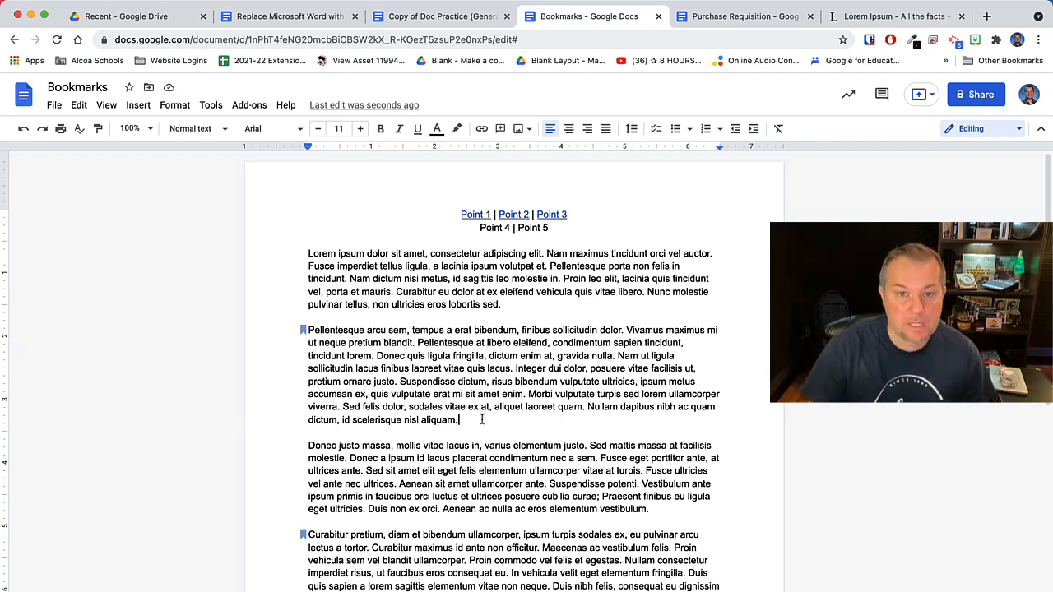
left_click(554, 213)
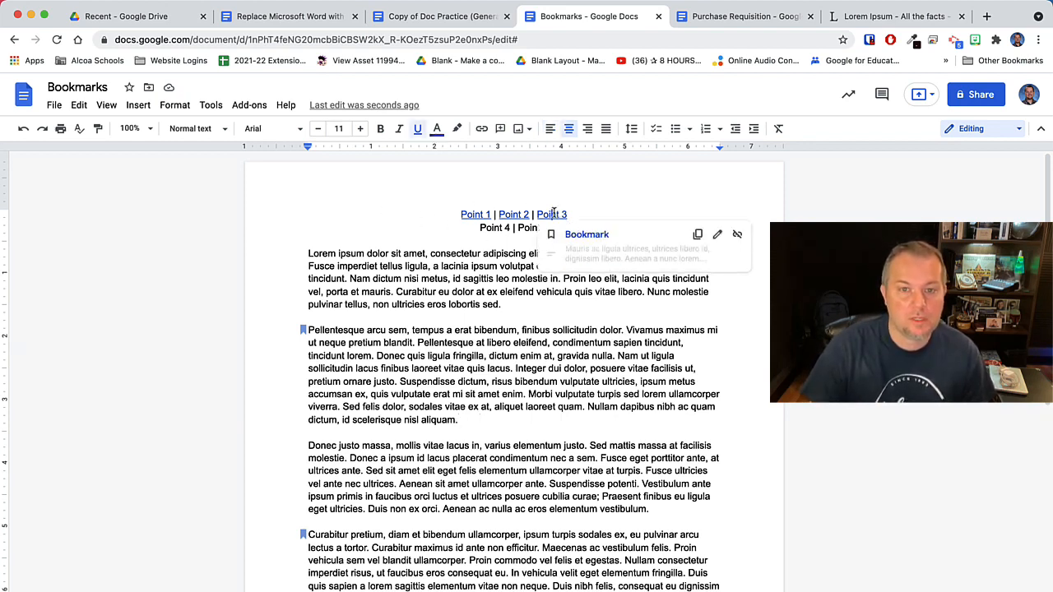
left_click(582, 235)
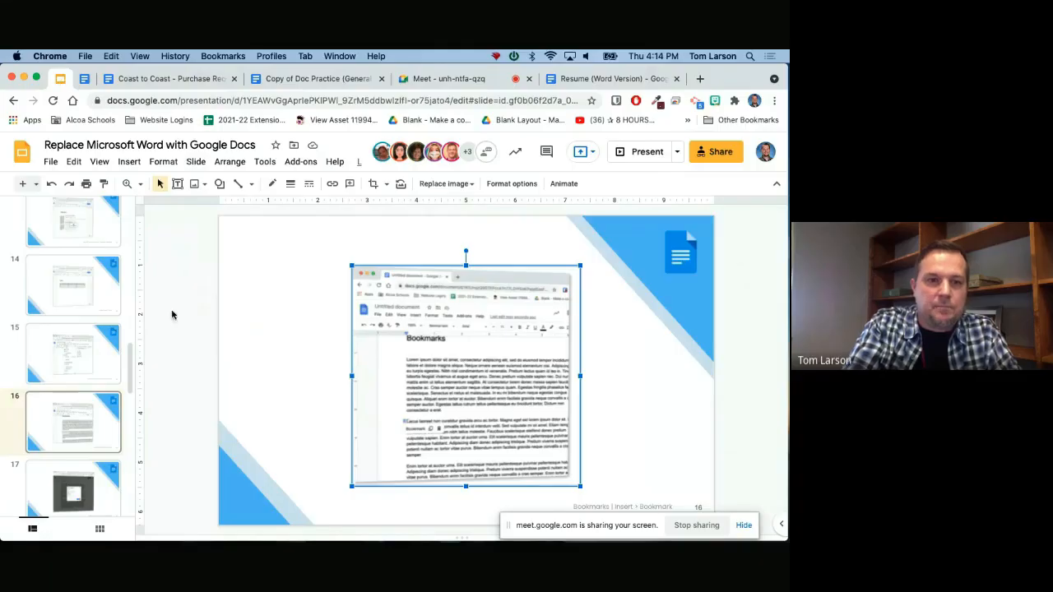
Step: In the Google Slides training deck, show slide 17 about page numbers
scroll(104, 336, "down", 2)
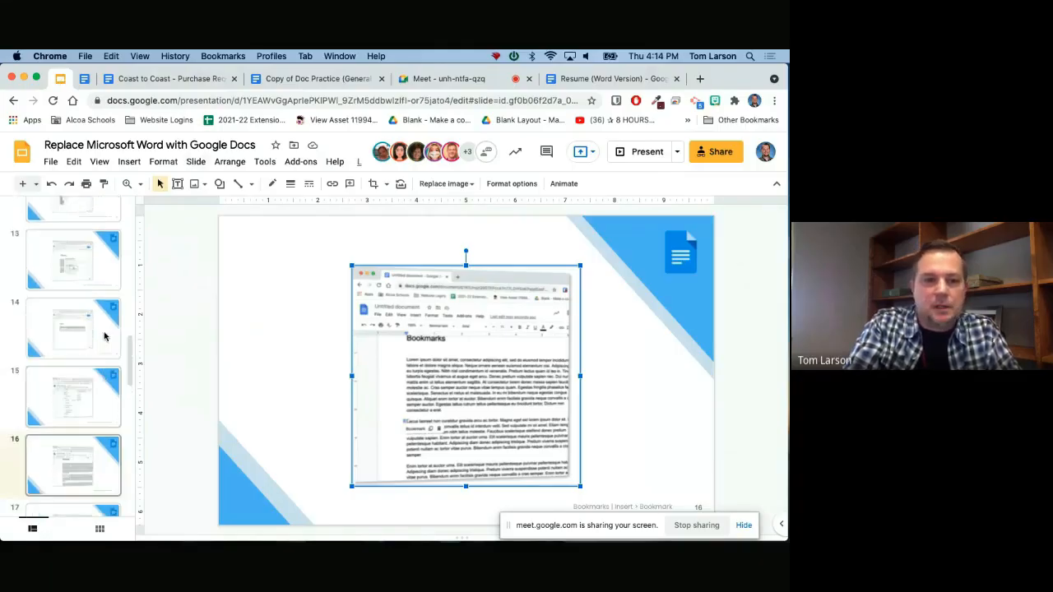
scroll(104, 336, "down", 2)
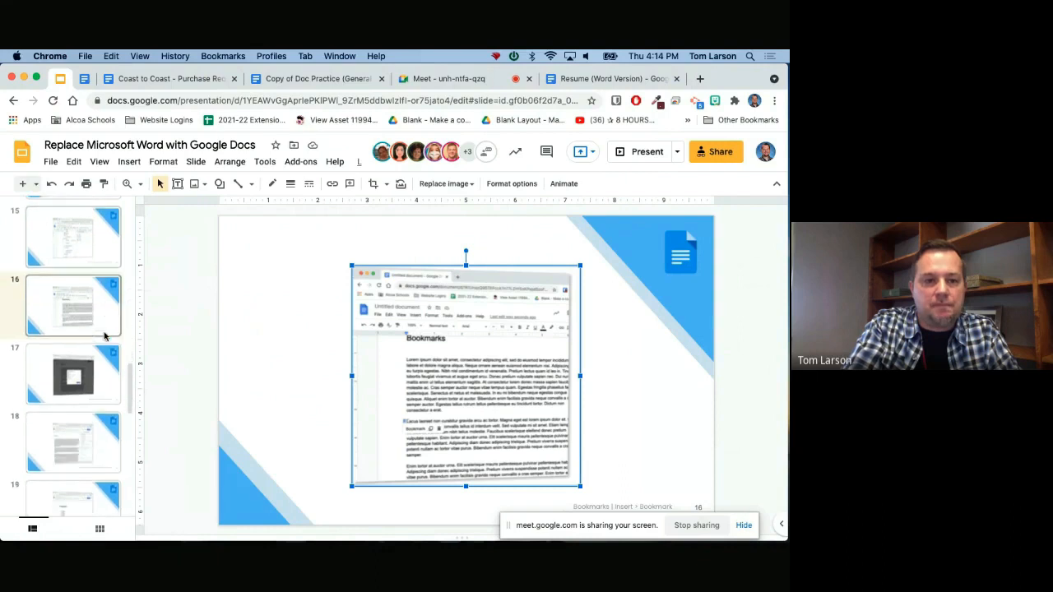
left_click(79, 376)
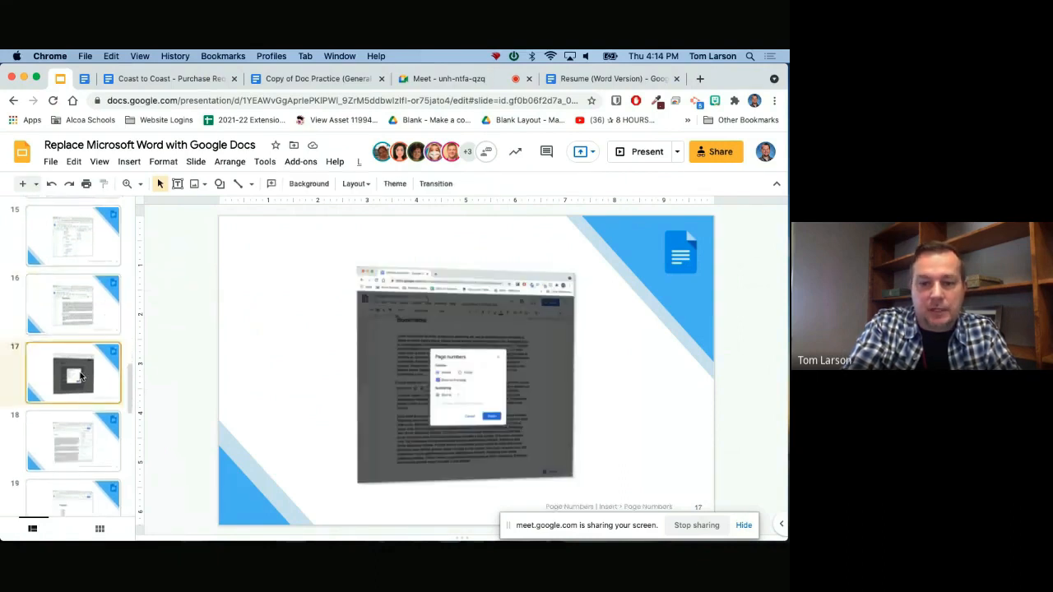
Step: Switch to the "Copy of Doc Practice (General Formatting)" document and open the additional page number options
left_click(415, 373)
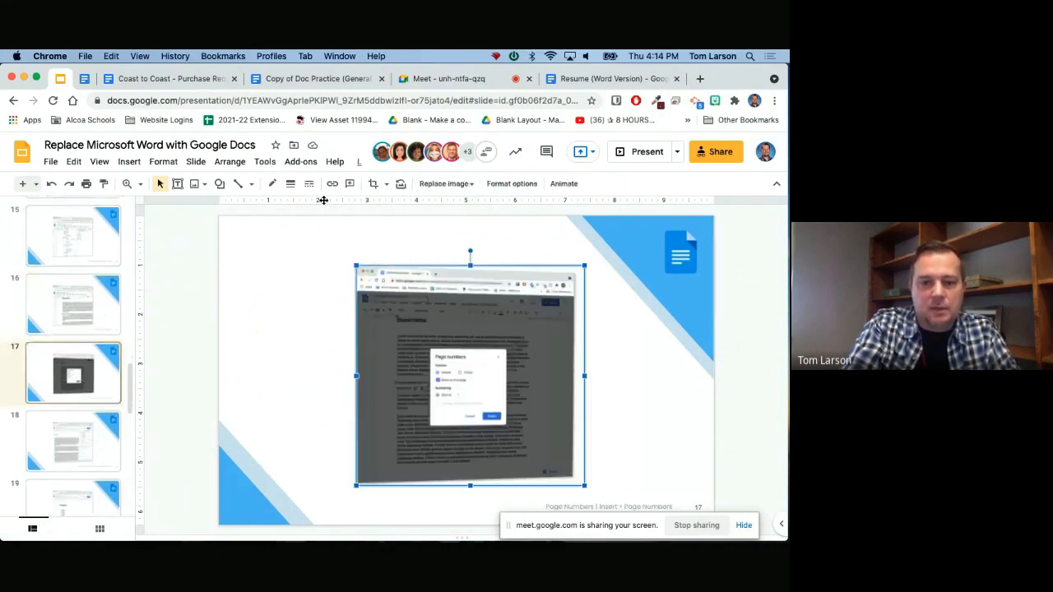
left_click(287, 78)
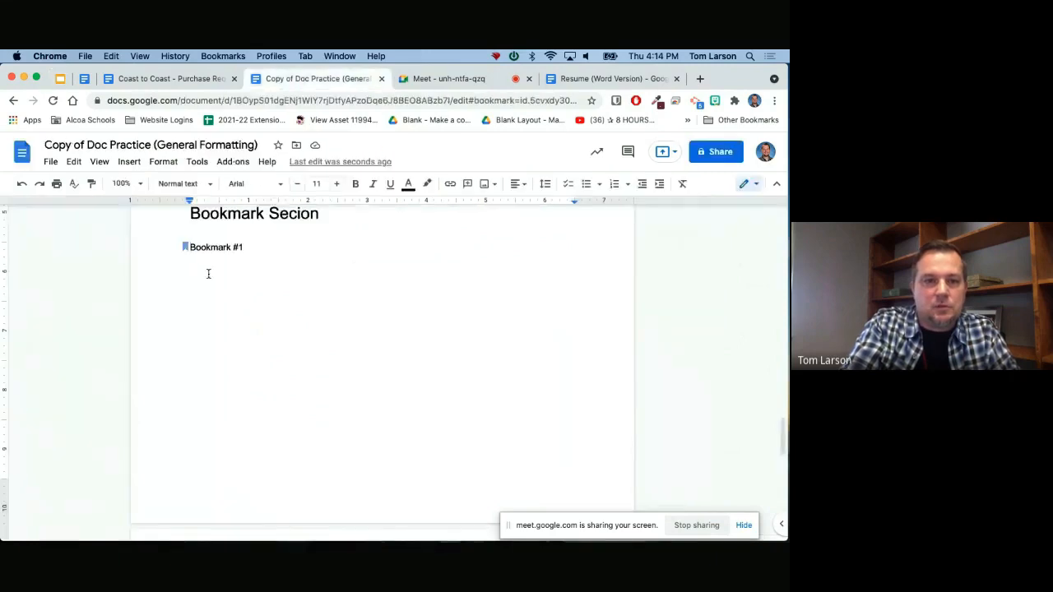
left_click(129, 161)
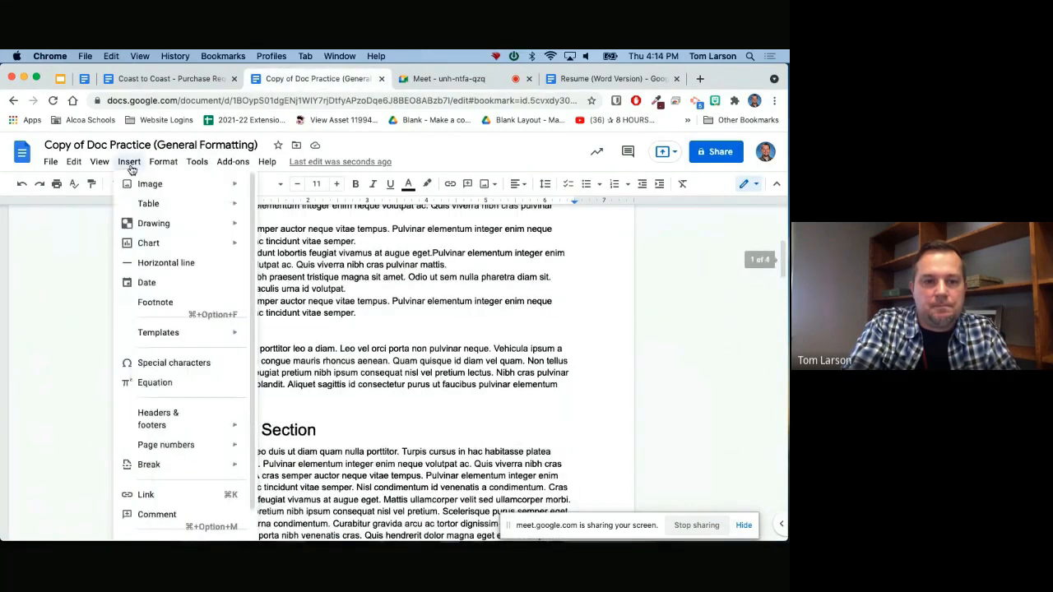
mouse_move(169, 432)
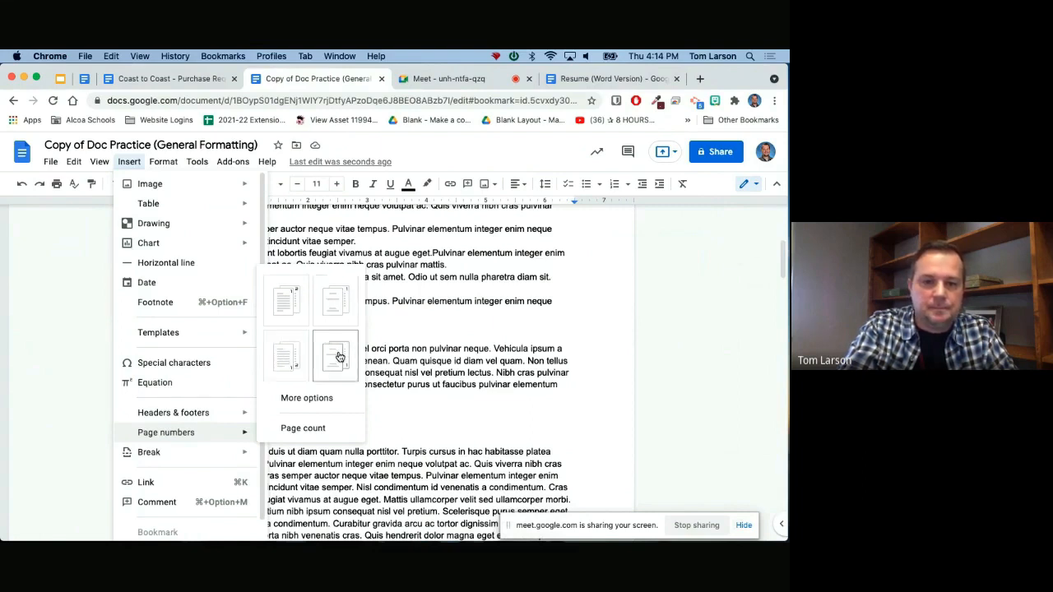
left_click(307, 398)
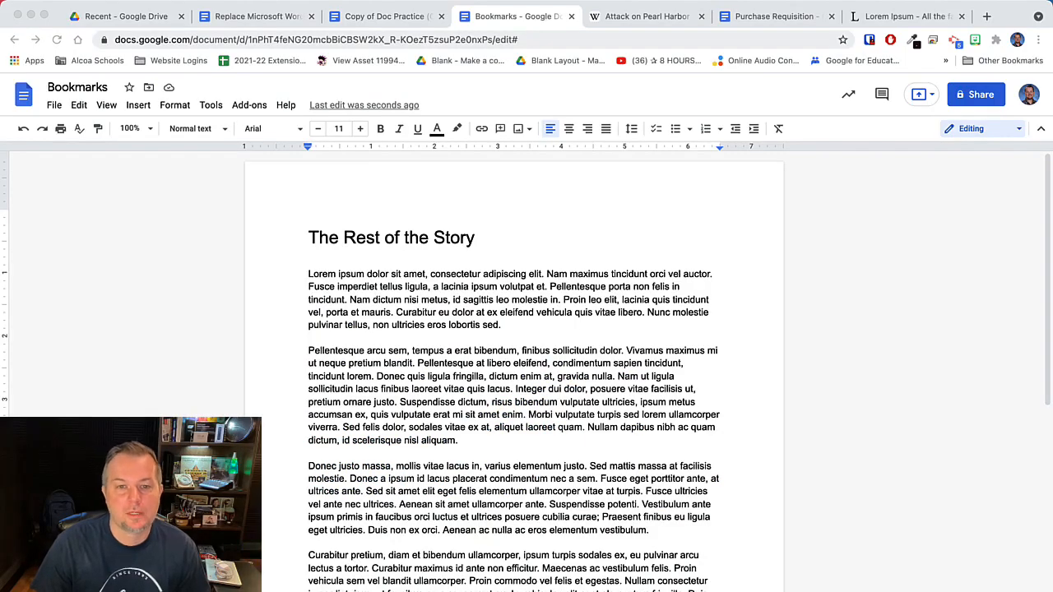
Step: Check the word count of the "Bookmarks" document without changing its display setting
left_click(925, 378)
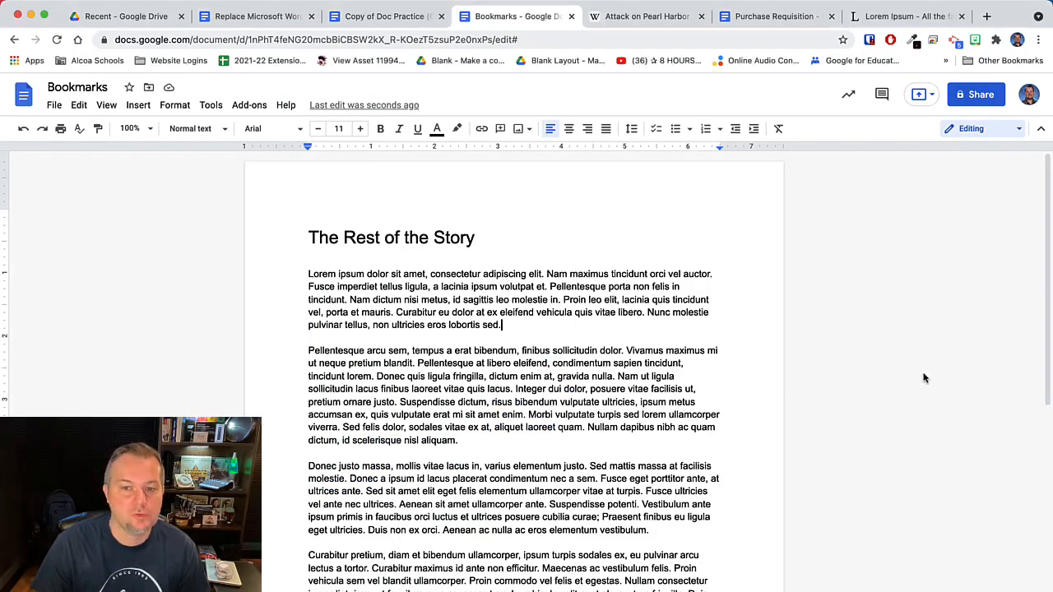
left_click(212, 105)
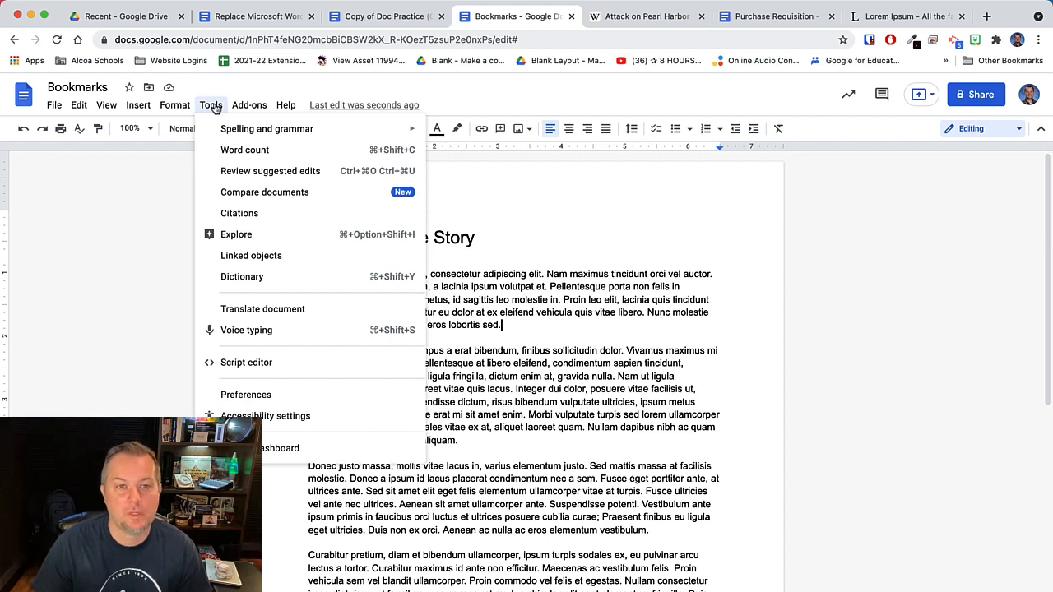
left_click(551, 312)
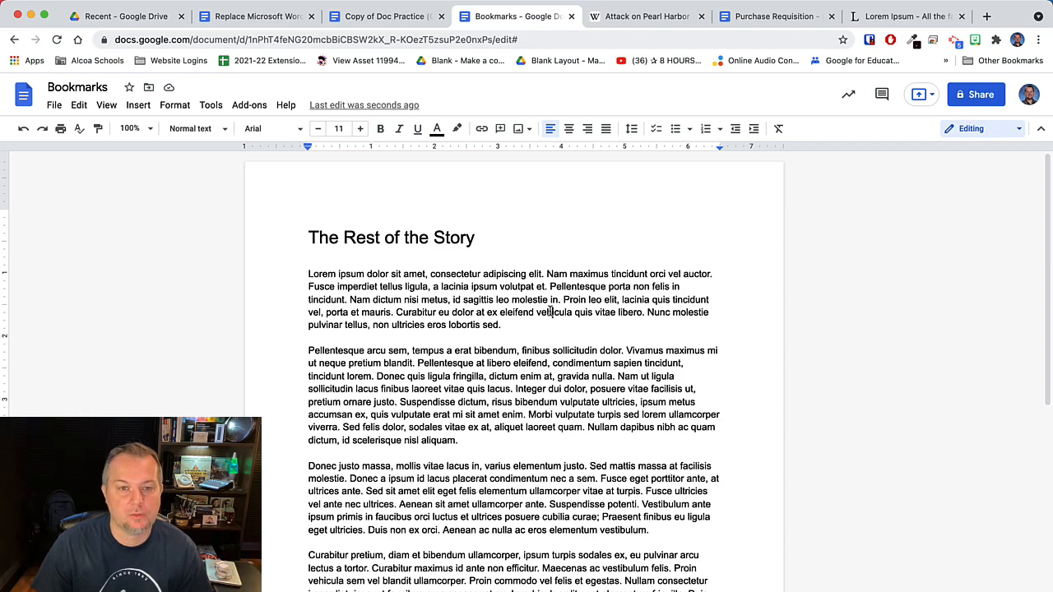
left_click(216, 107)
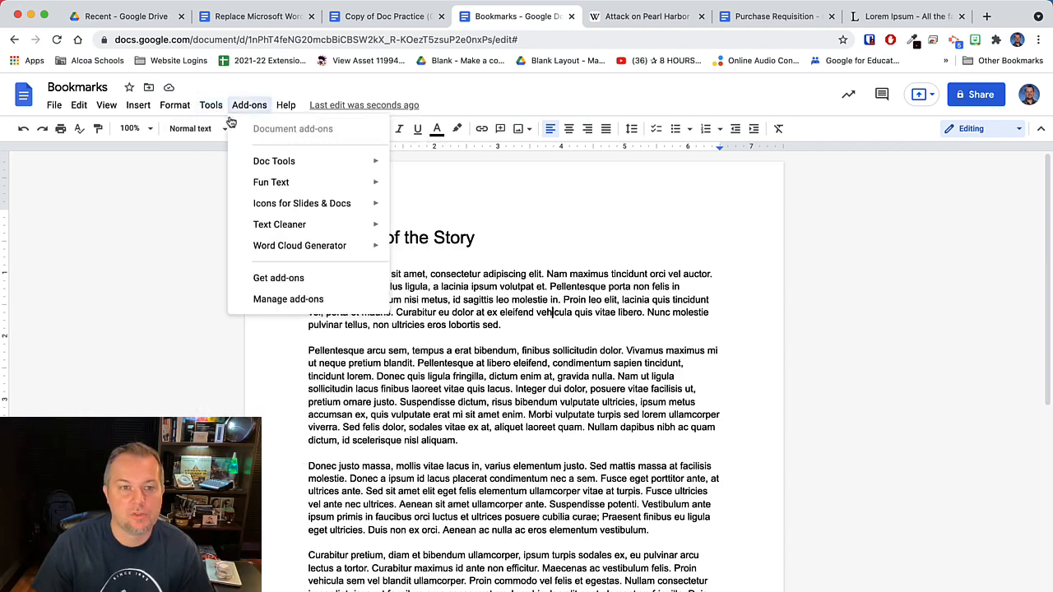
left_click(312, 155)
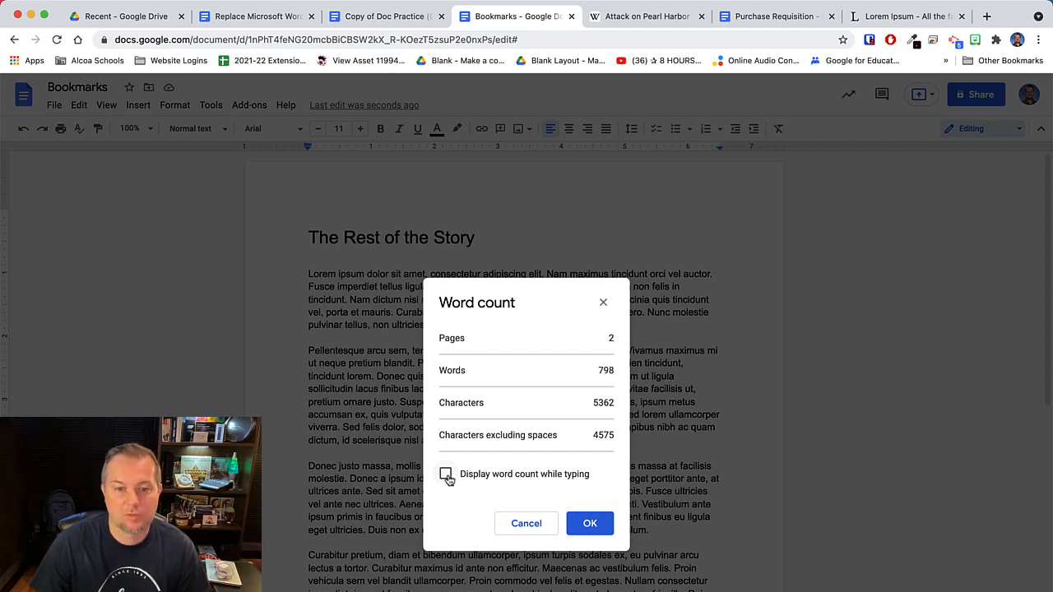
left_click(525, 523)
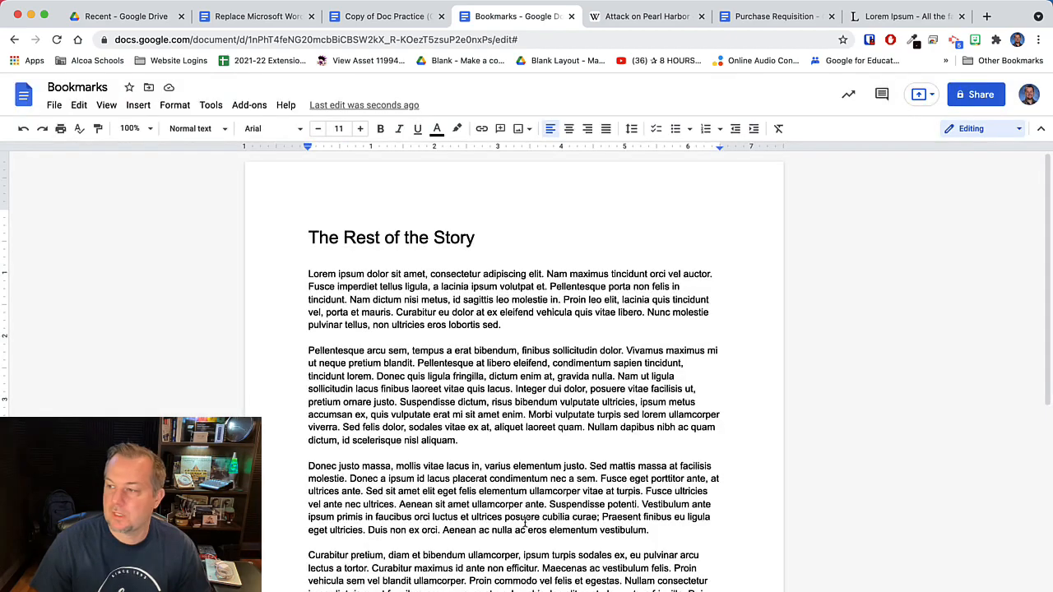
Step: Translate the document into Spanish as a new copy titled "Translated copy of Bookmarks"
left_click(516, 324)
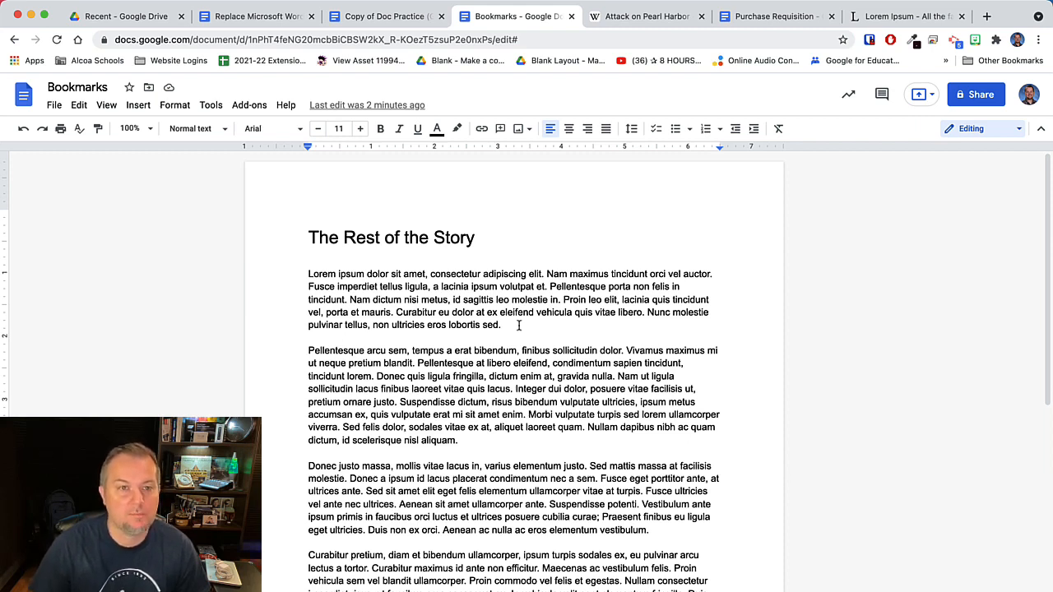
left_click(211, 106)
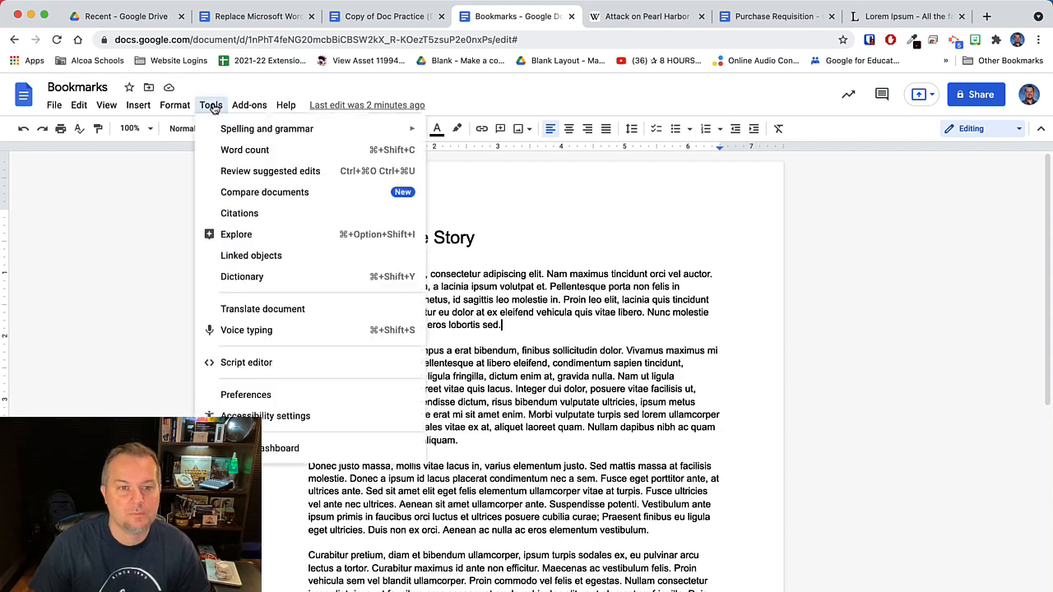
left_click(354, 310)
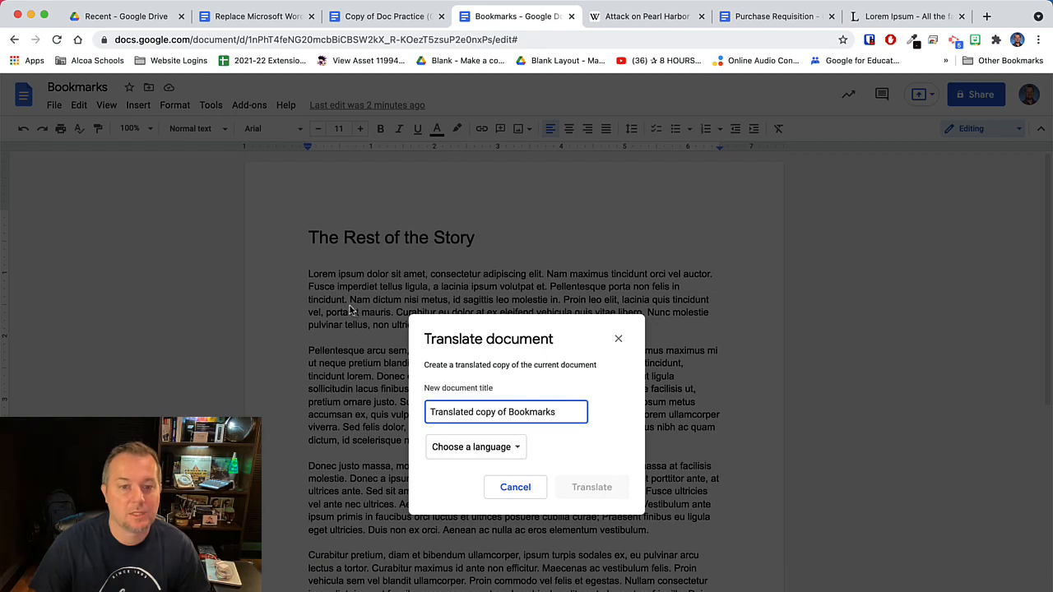
left_click(512, 448)
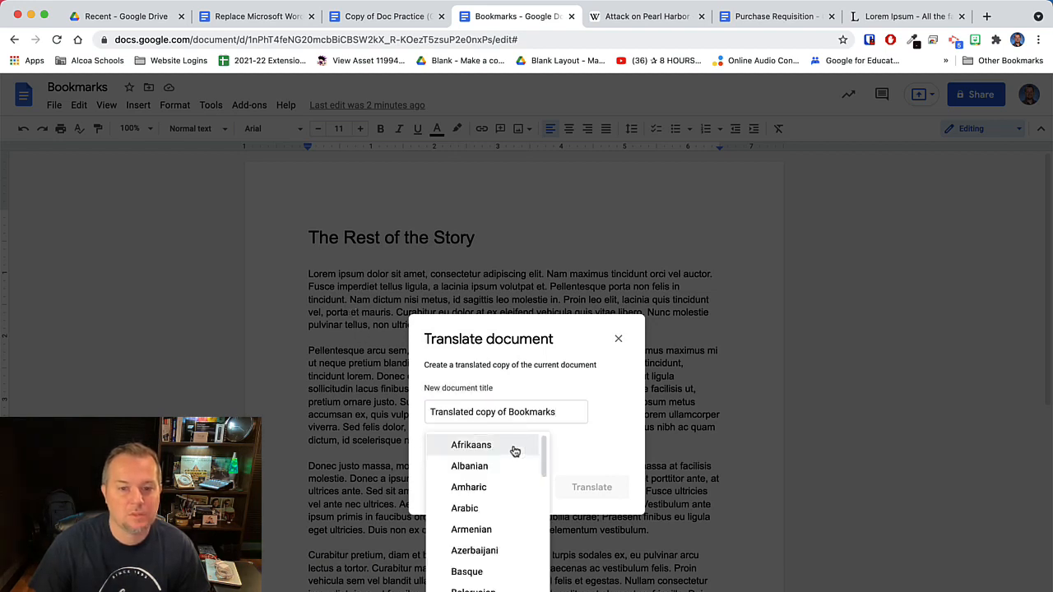
scroll(522, 493, "down", 3)
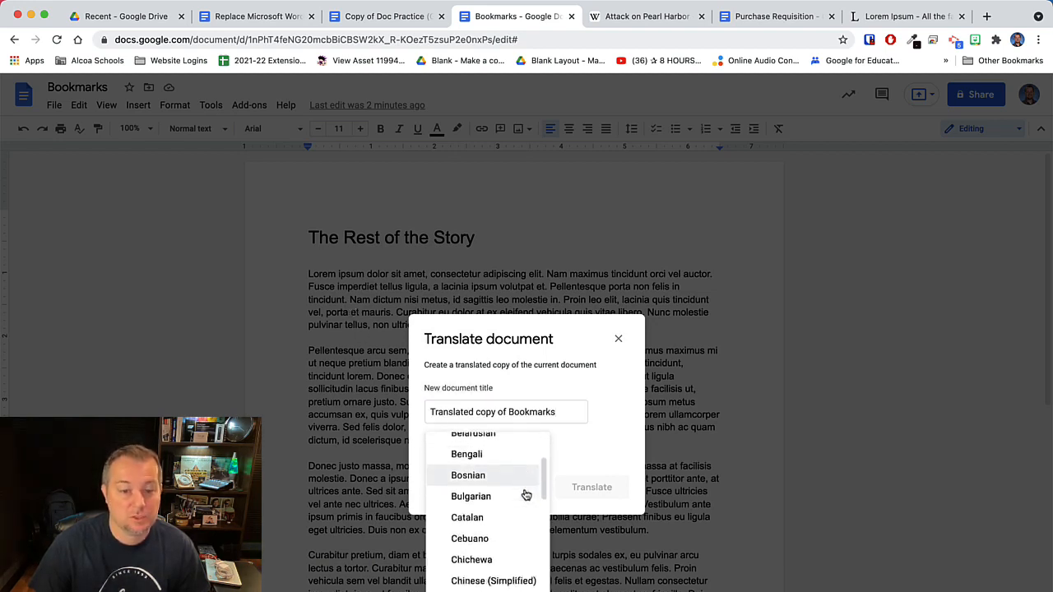
scroll(526, 494, "down", 8)
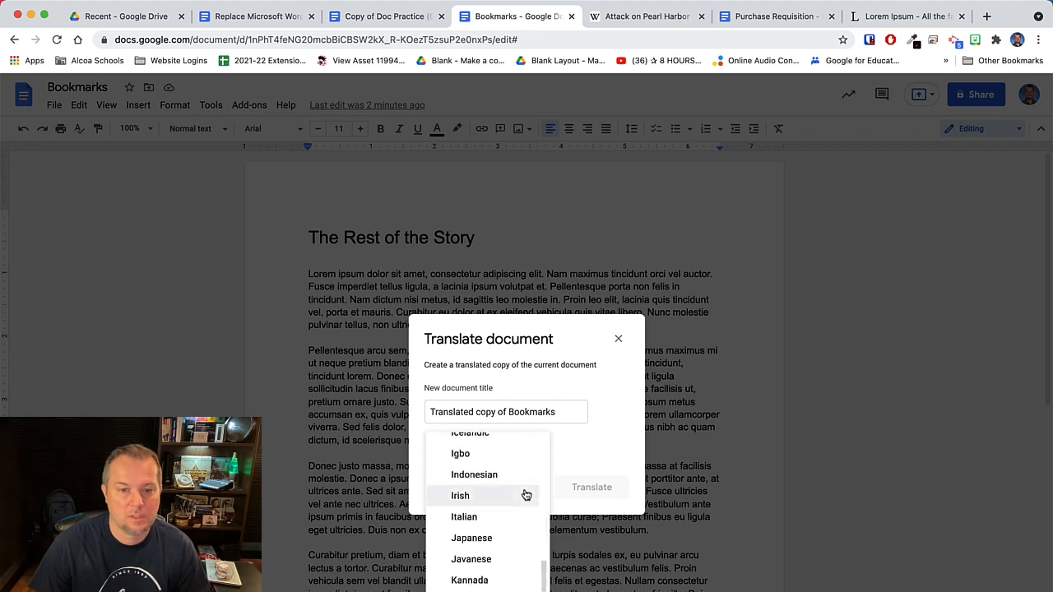
scroll(525, 494, "down", 8)
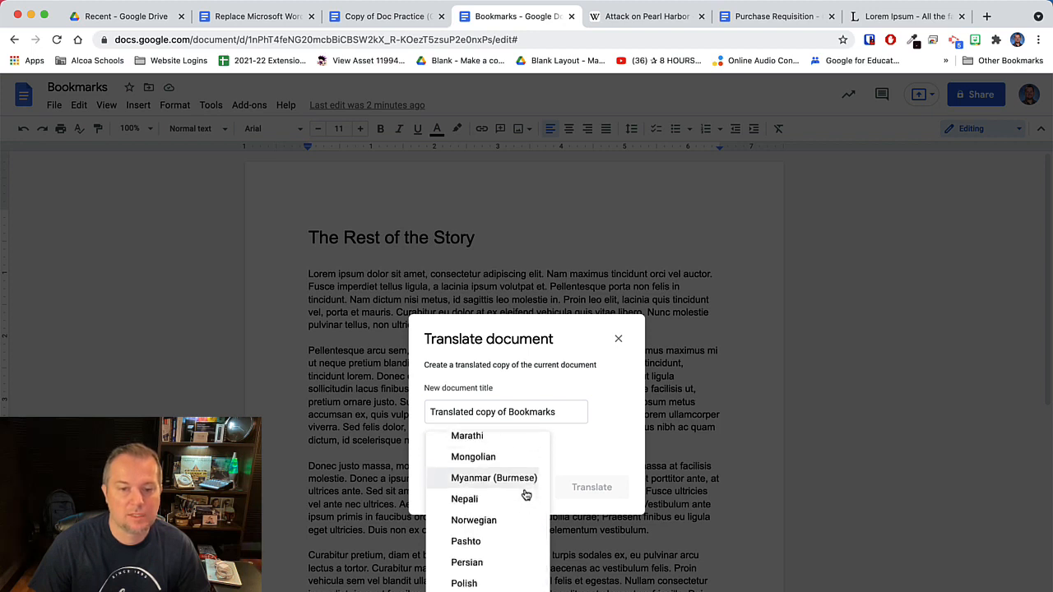
scroll(525, 494, "down", 6)
scroll(526, 494, "down", 4)
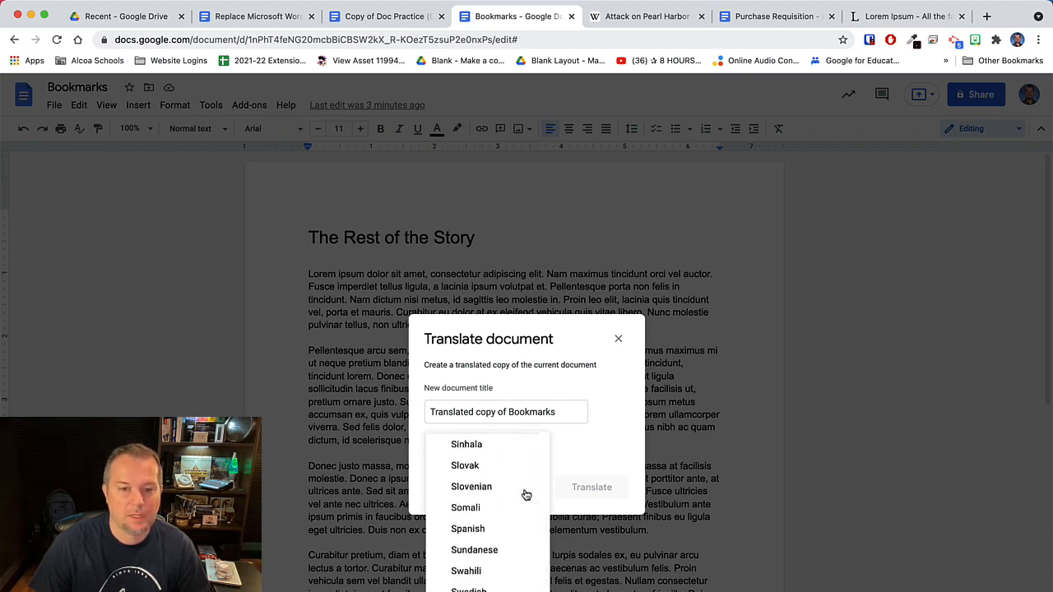
left_click(500, 486)
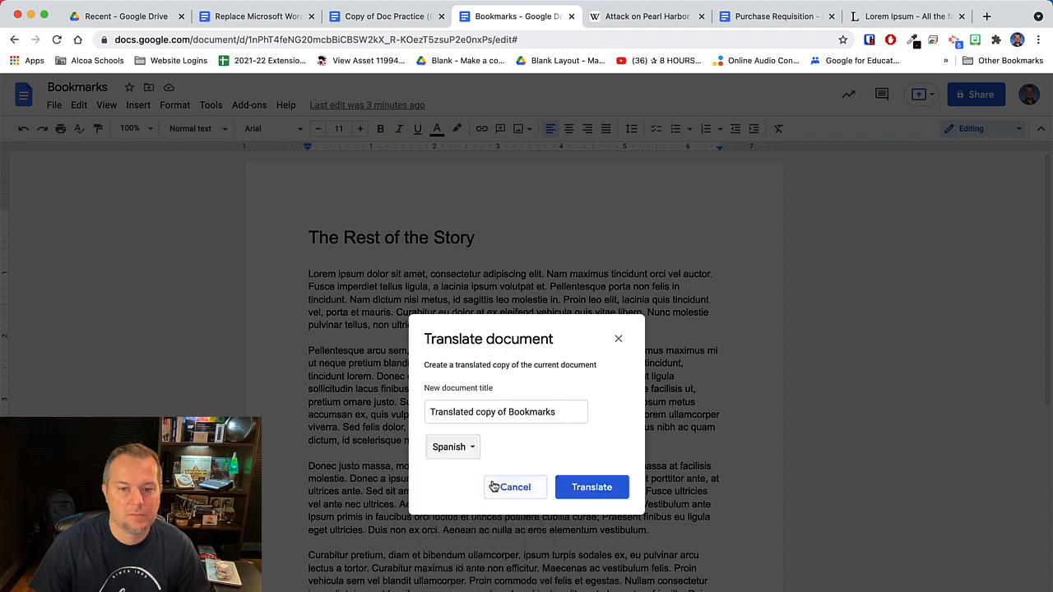
left_click(594, 490)
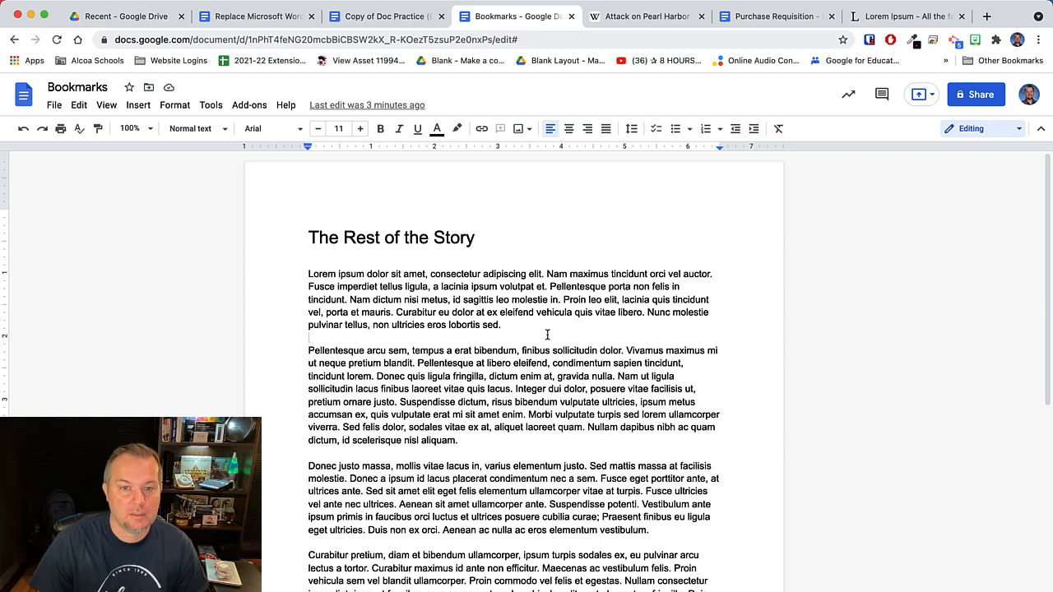
Step: Open the document's citations and set the citation style to MLA (8th ed.)
left_click(211, 107)
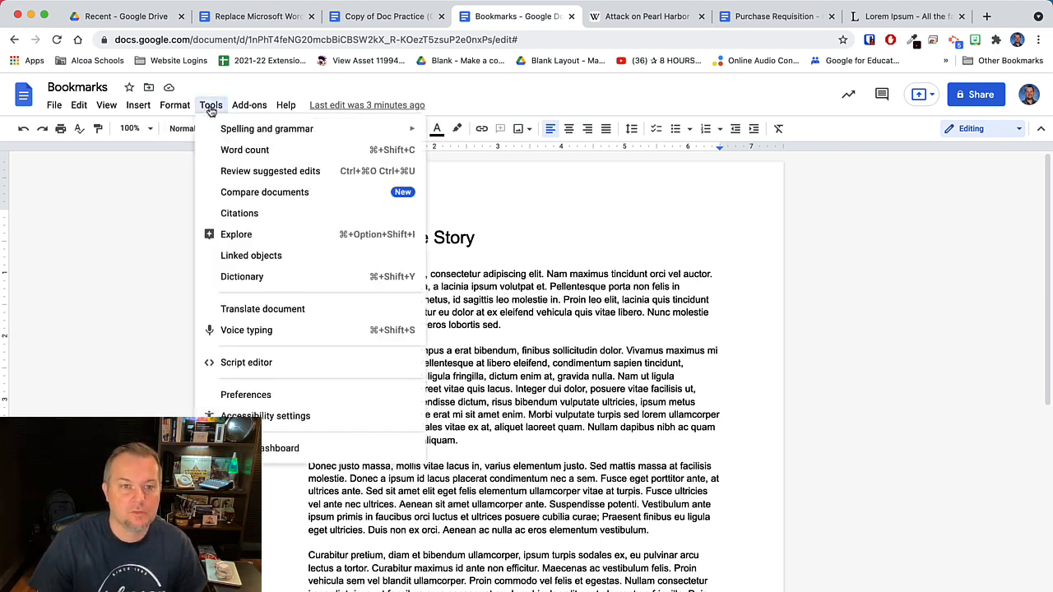
left_click(294, 215)
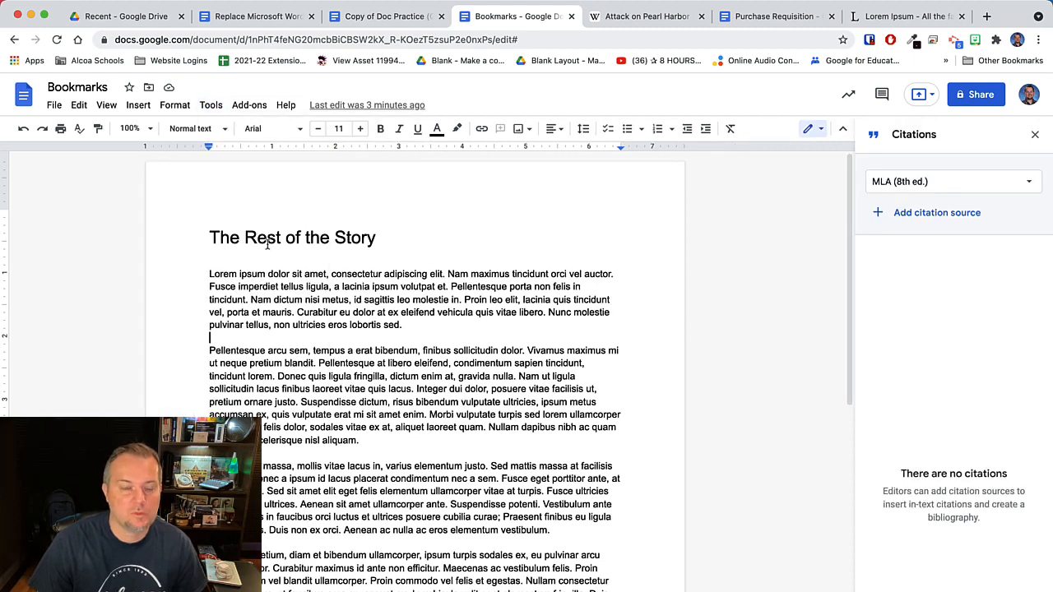
left_click(1030, 185)
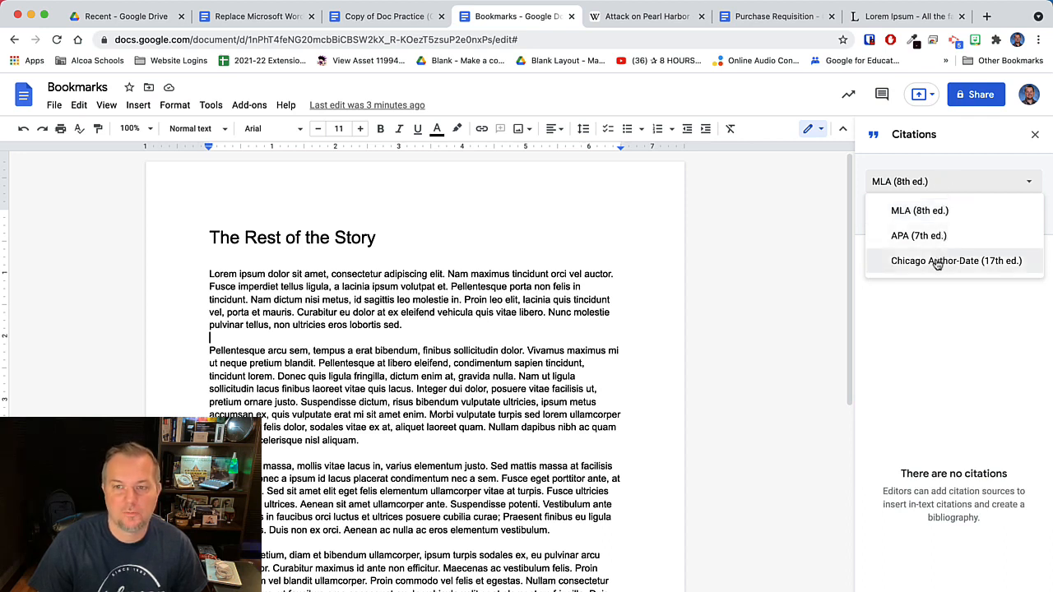
left_click(971, 211)
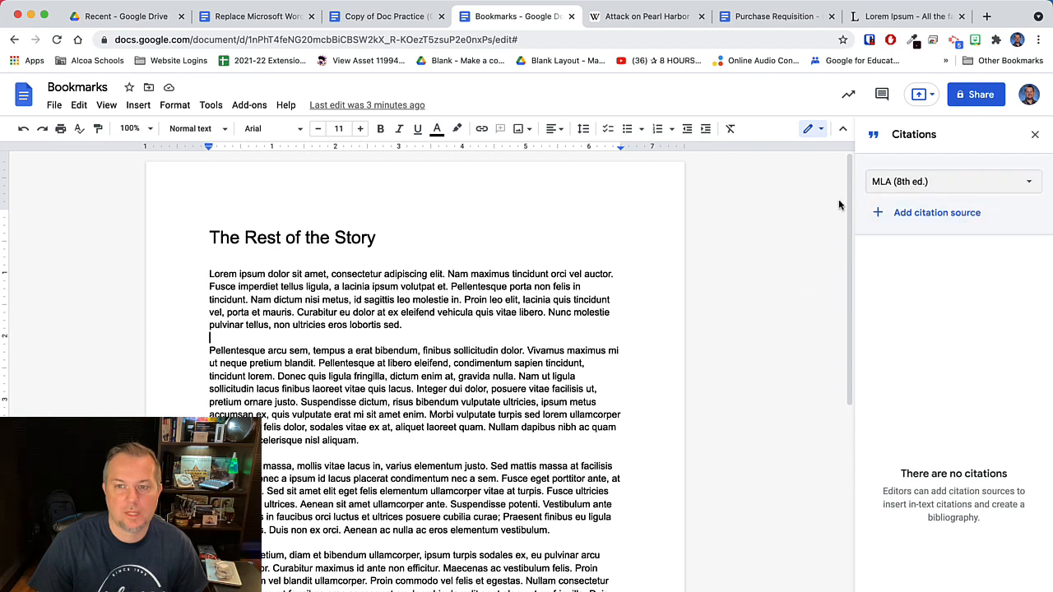
Step: Start a new citation source with Website as the source type
left_click(950, 216)
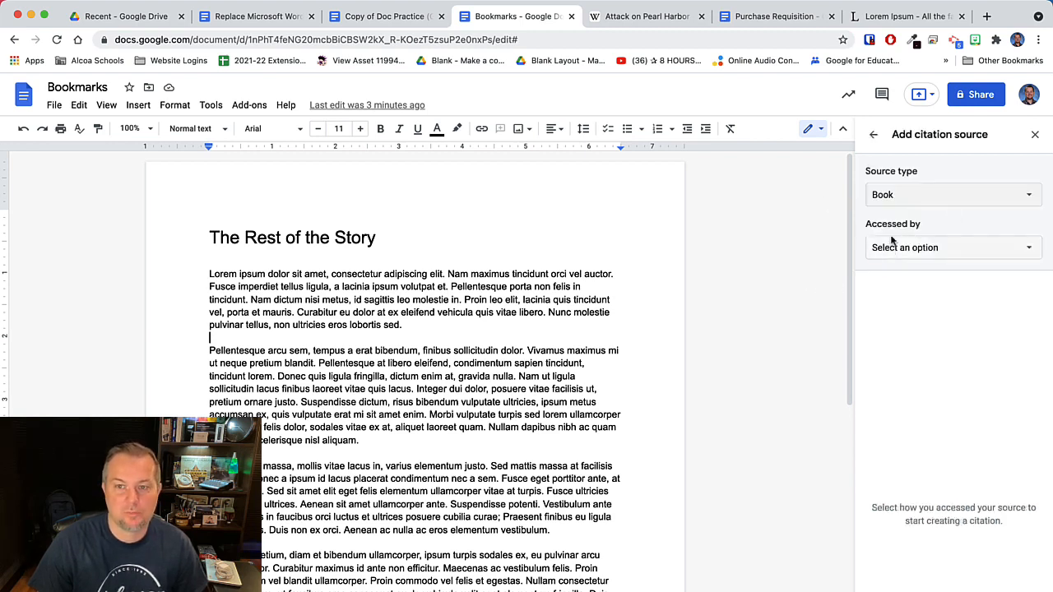
left_click(932, 196)
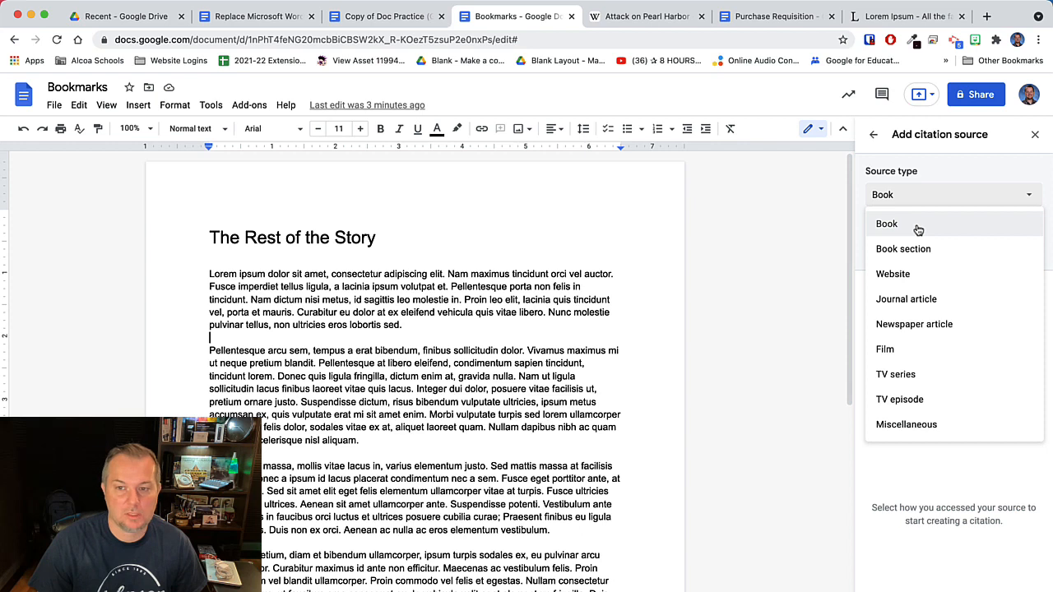
left_click(905, 274)
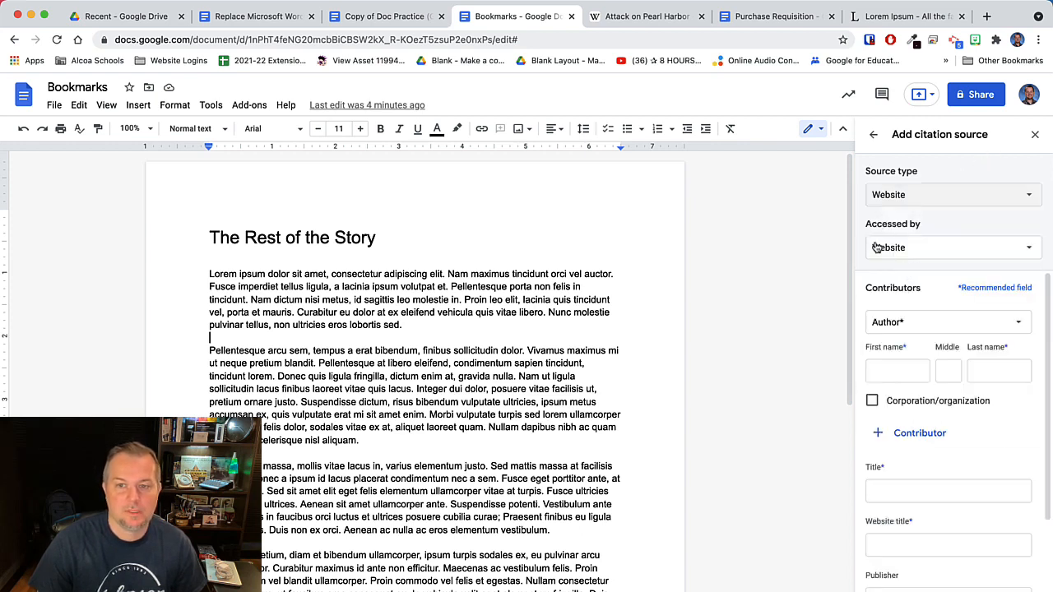
Step: Choose Author as the contributor type and examine the website citation's fields, from contributor names through title, publisher, URL and publication date
scroll(941, 305, "down", 1)
scroll(942, 296, "up", 1)
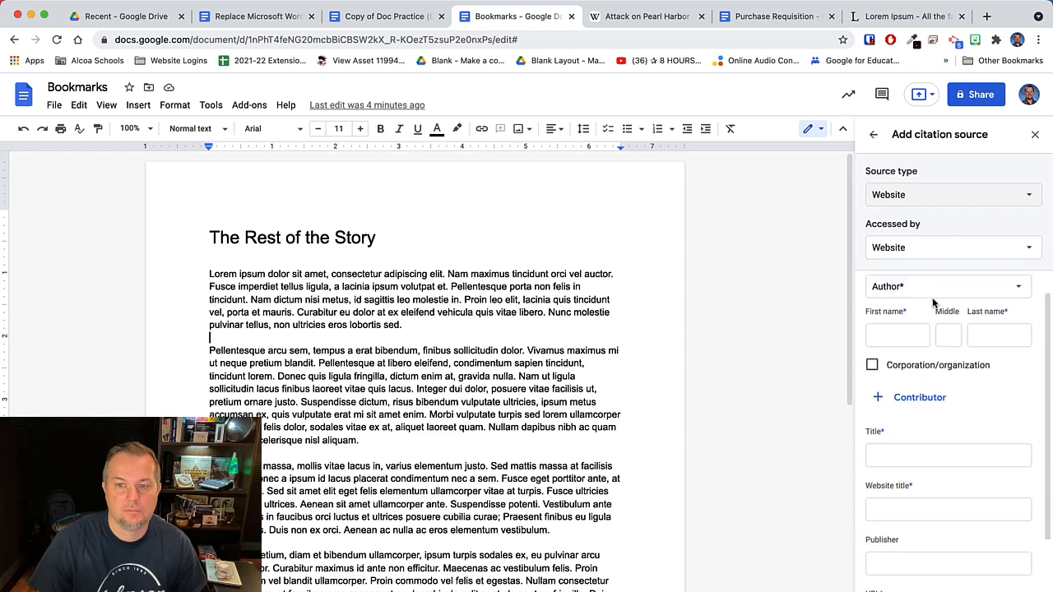
left_click(1010, 323)
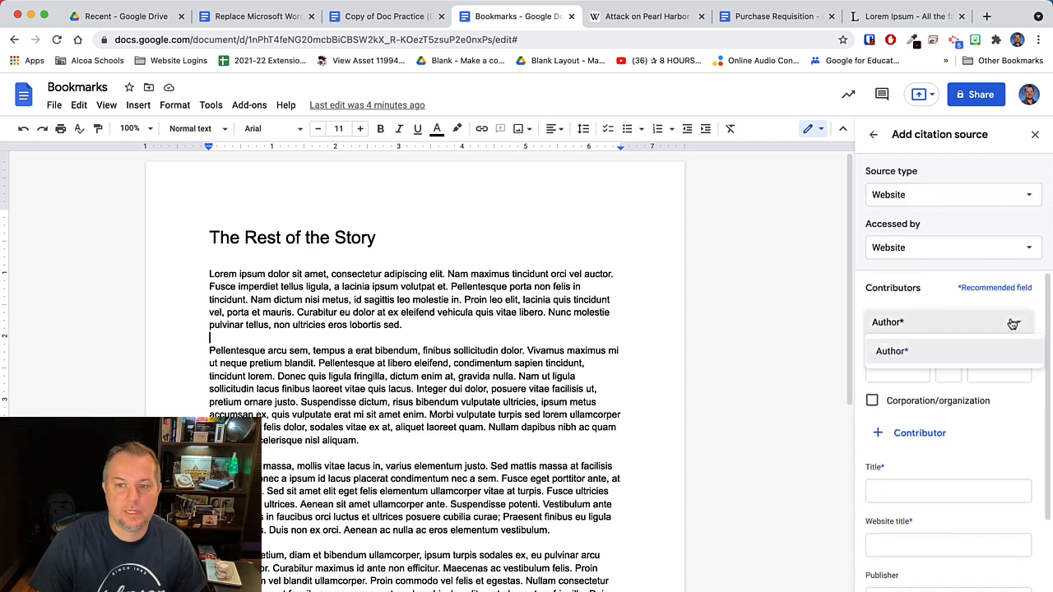
left_click(927, 351)
left_click(900, 373)
scroll(900, 375, "down", 1)
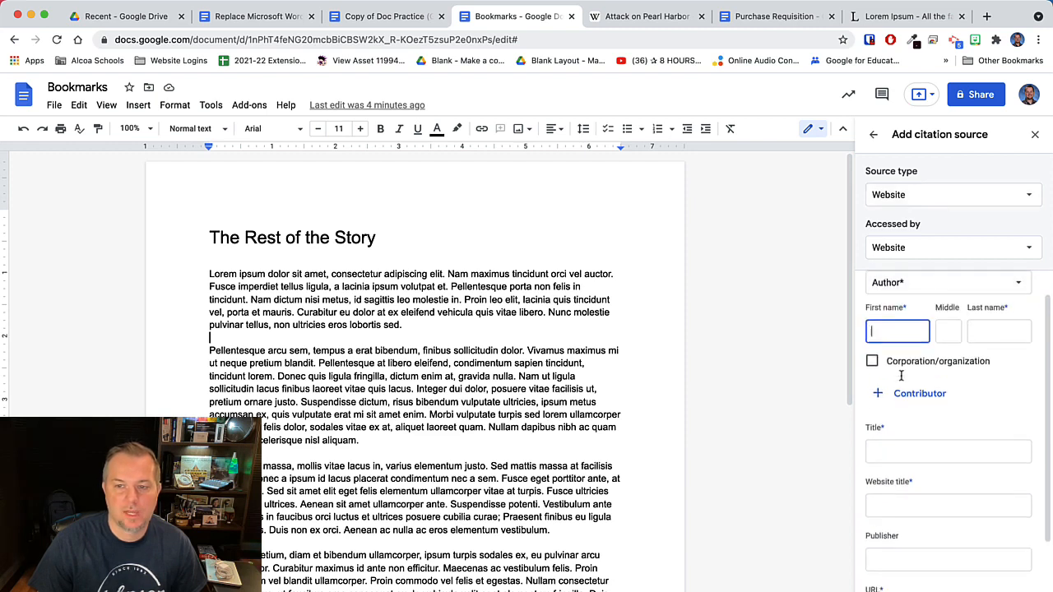
scroll(905, 387, "down", 3)
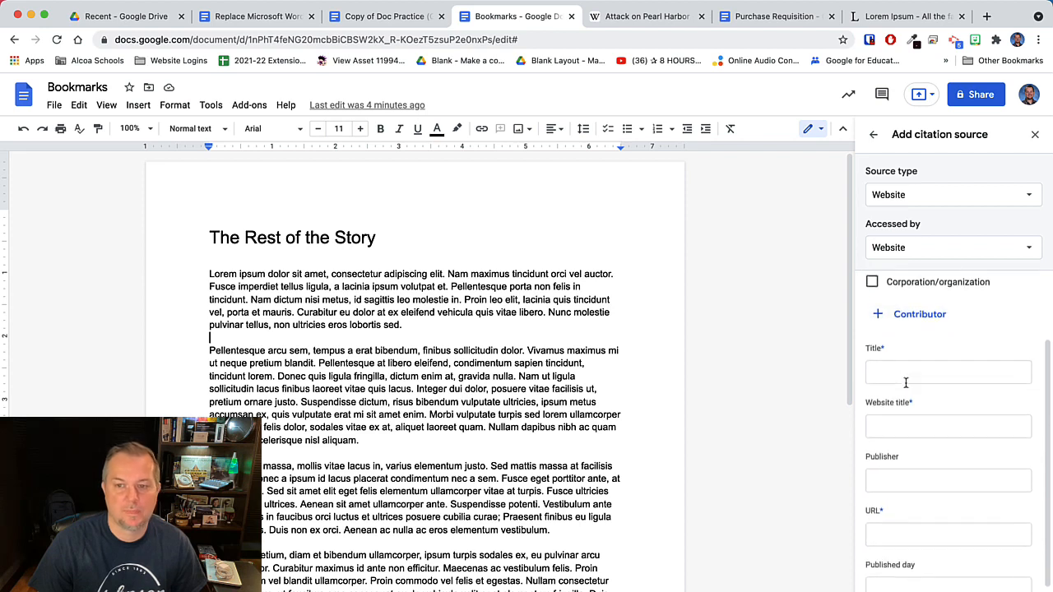
scroll(878, 343, "down", 6)
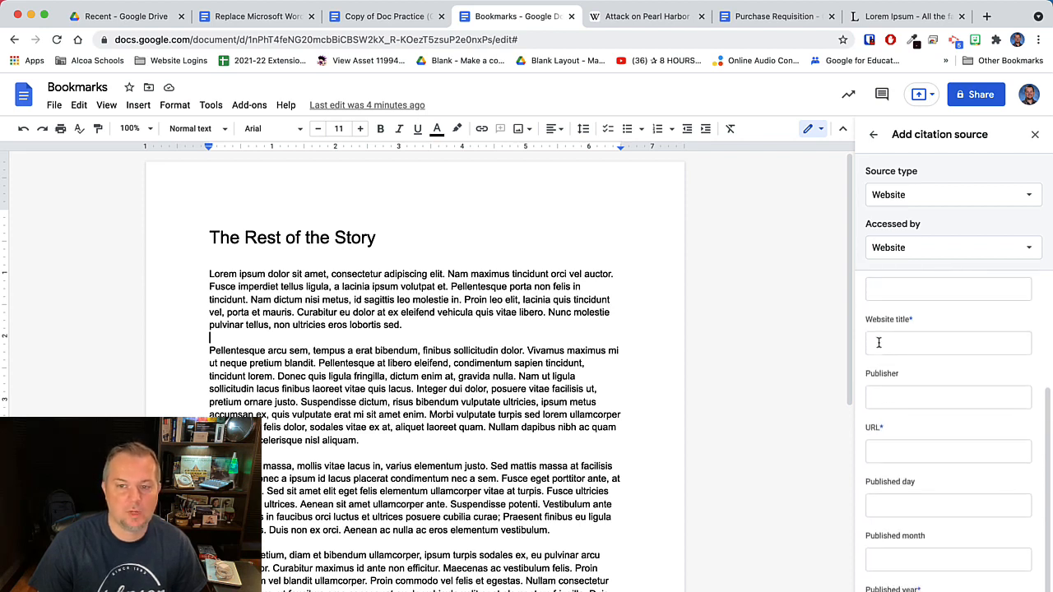
scroll(879, 344, "up", 3)
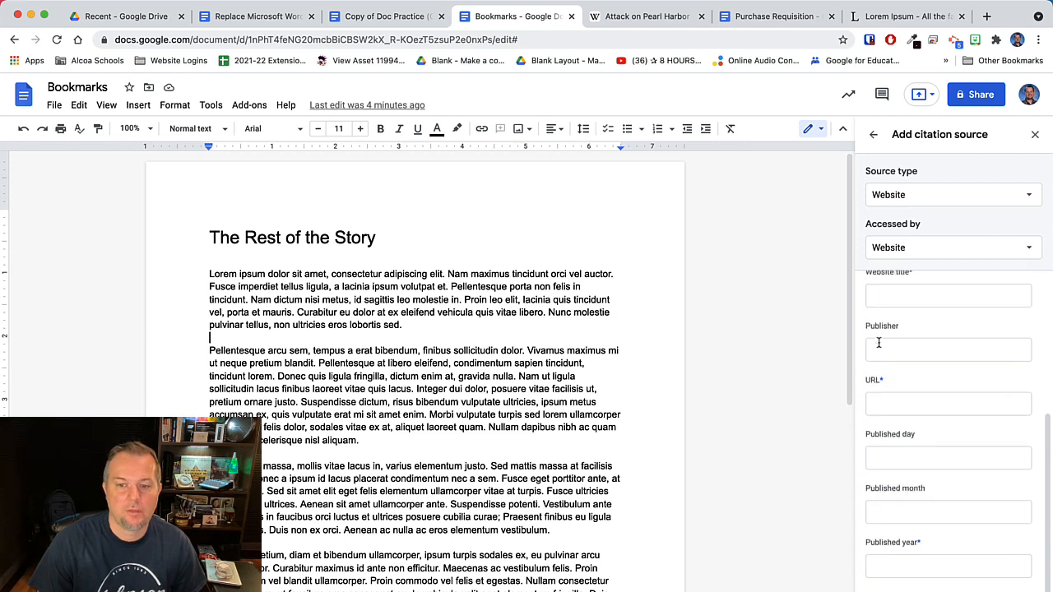
scroll(960, 349, "up", 7)
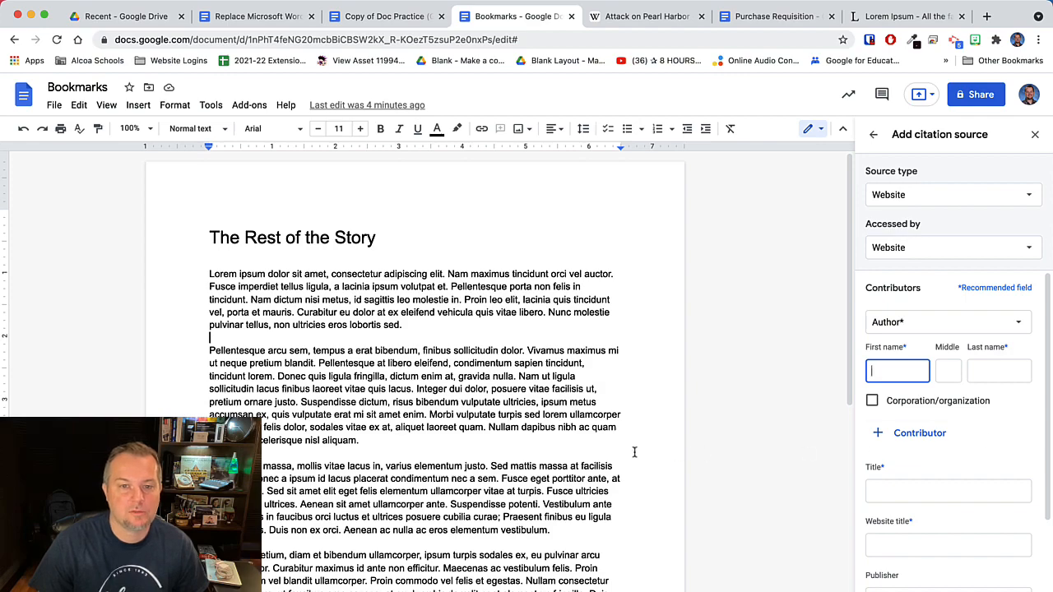
Step: Close the website citation source form without adding a source
scroll(634, 451, "down", 3)
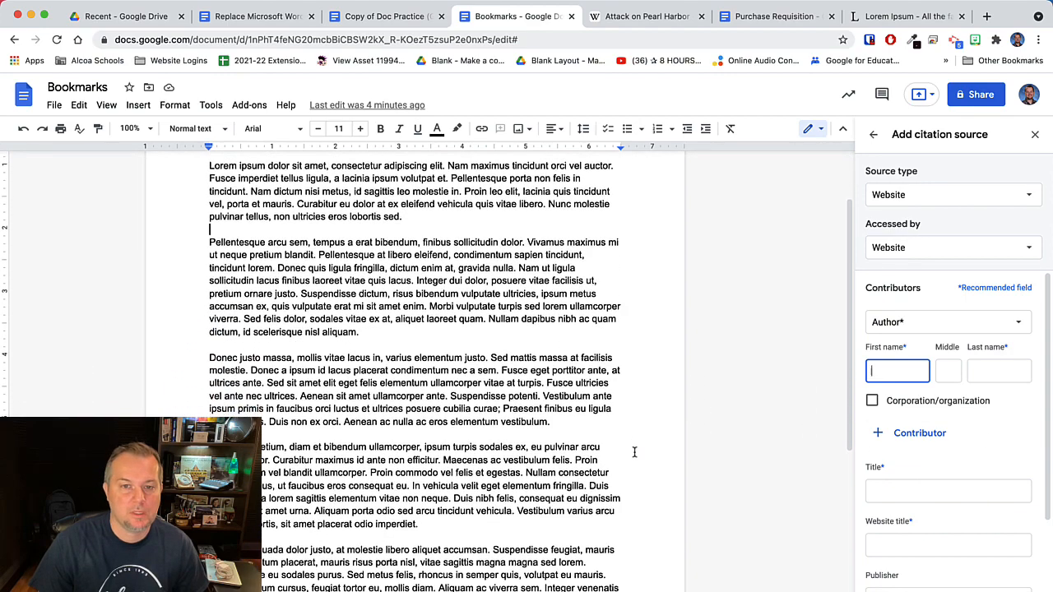
scroll(634, 451, "up", 3)
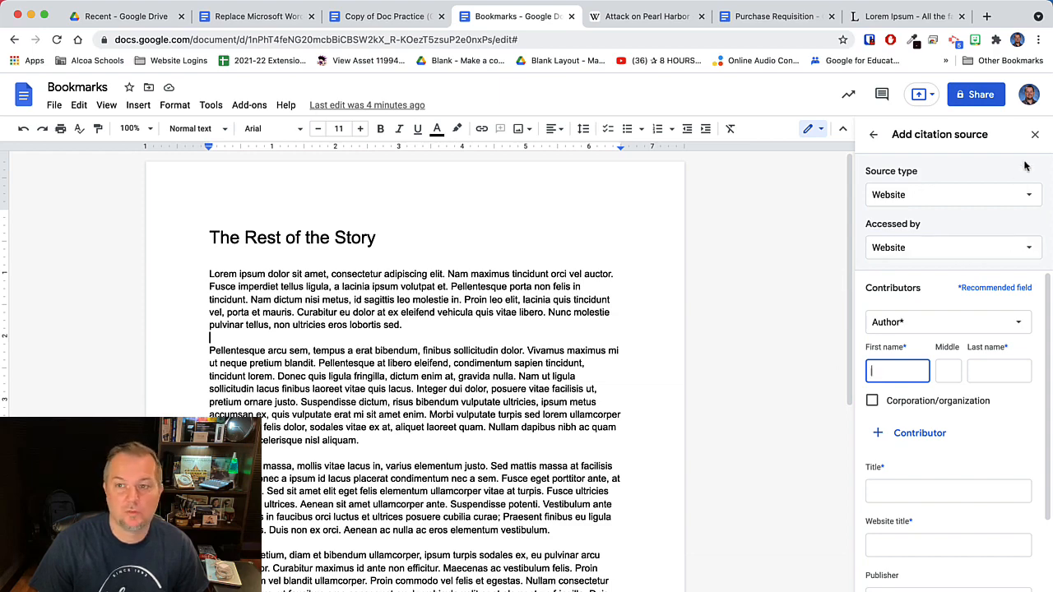
left_click(1035, 134)
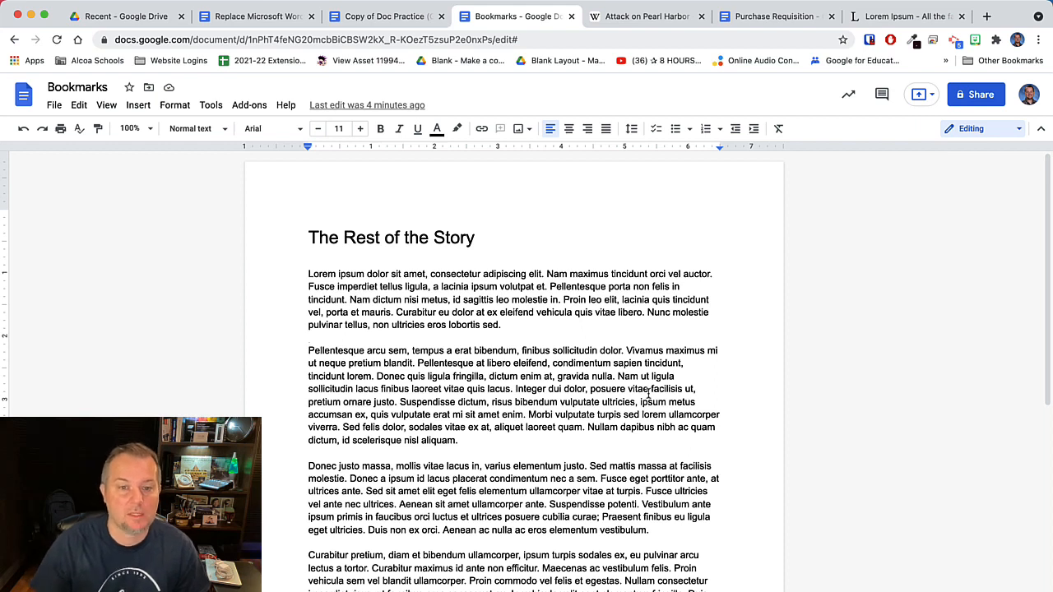
Step: Open Explore for the document and search the web for "Pearl Harbor"
left_click(212, 106)
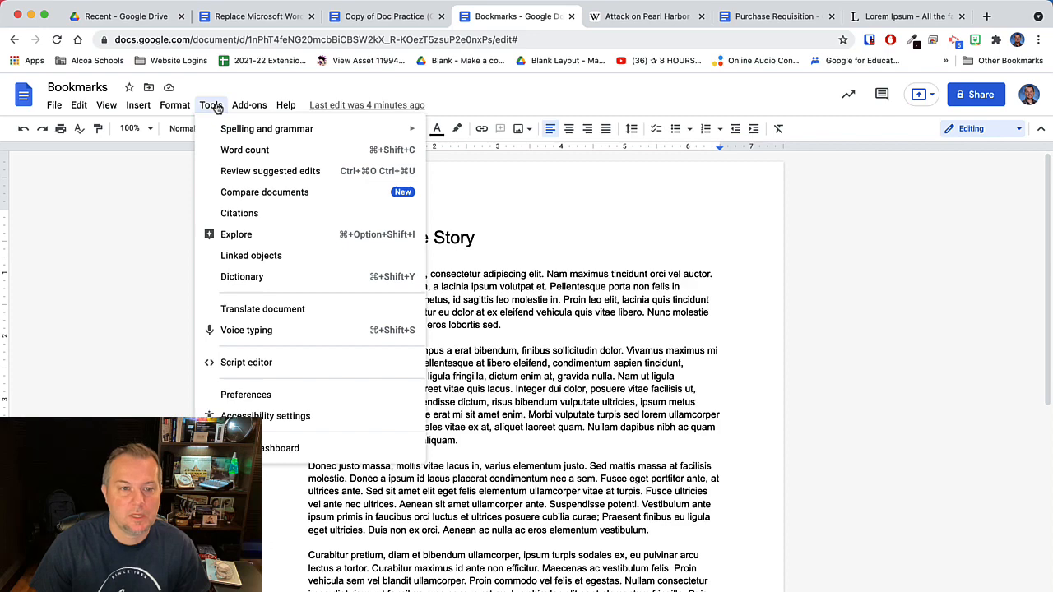
left_click(260, 234)
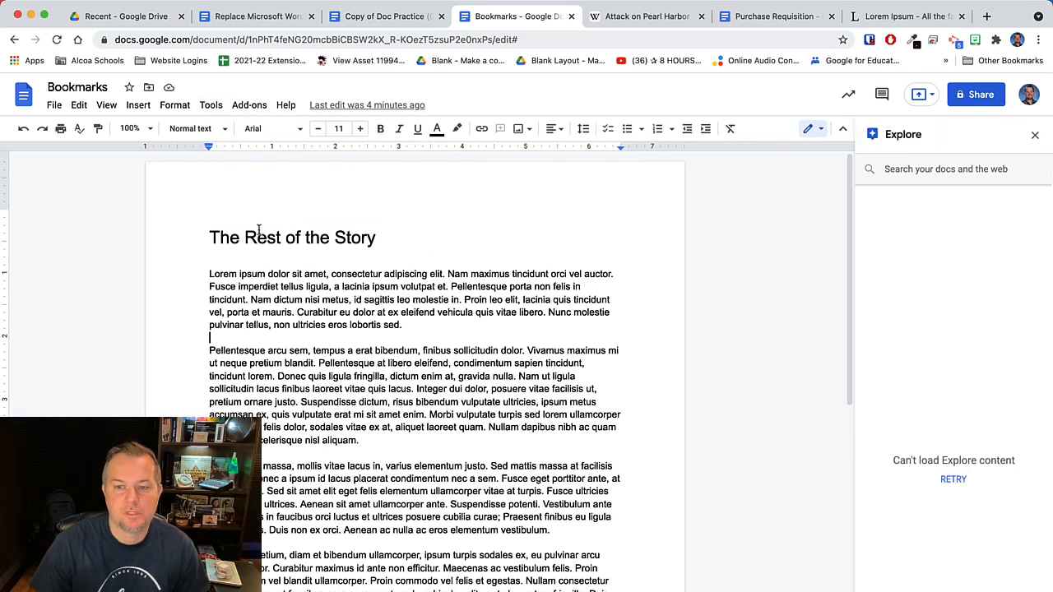
left_click(953, 479)
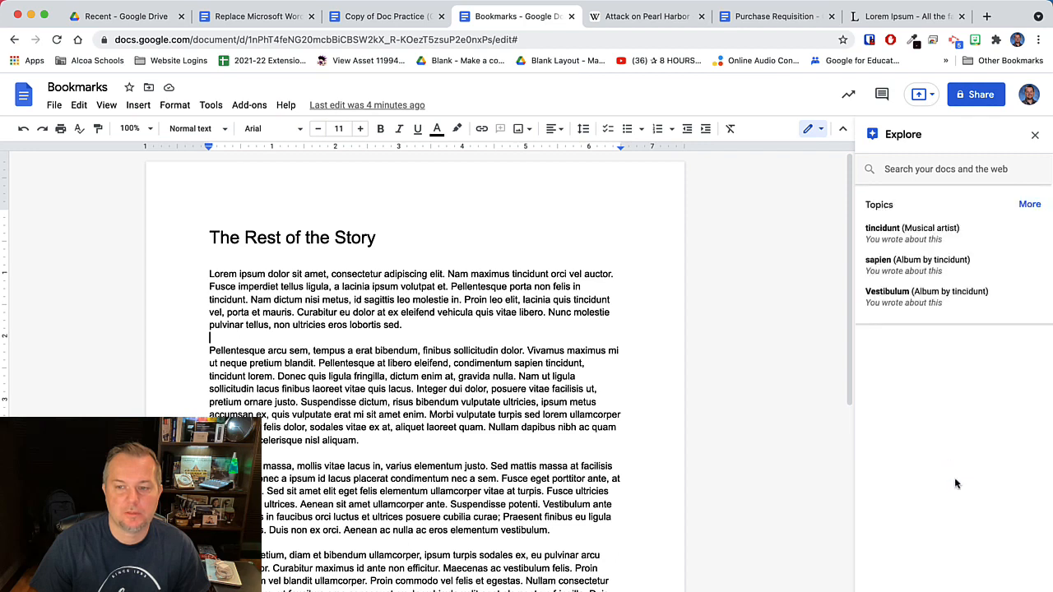
left_click(923, 179)
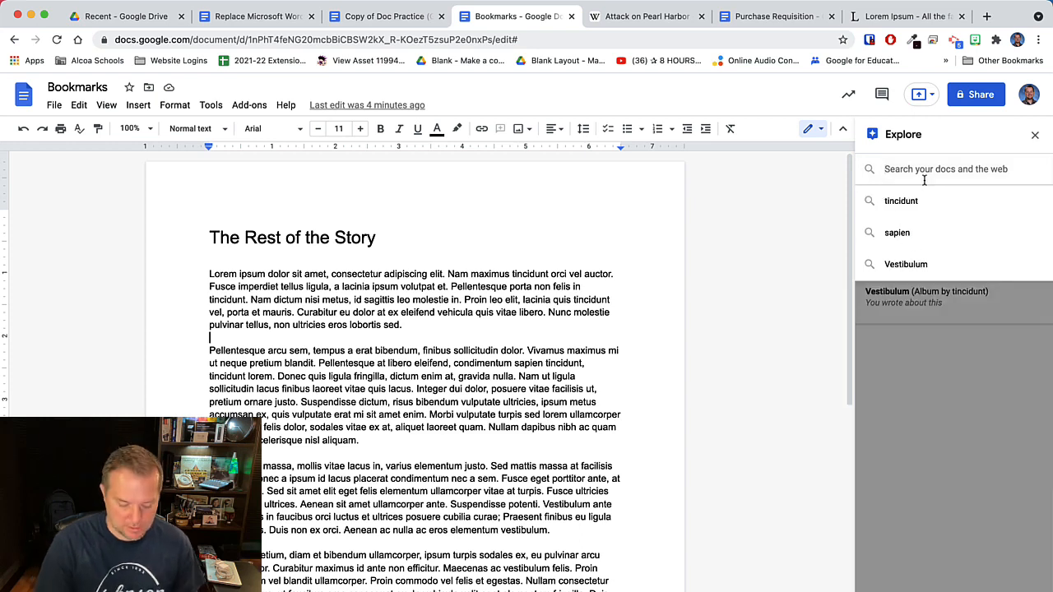
type("Pearl Harbor")
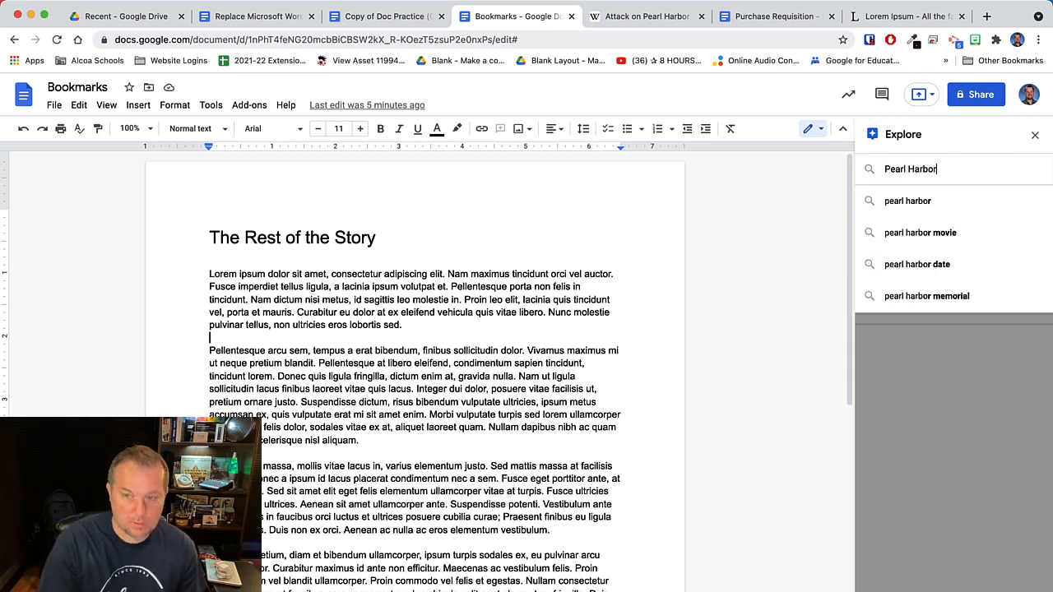
key("Return")
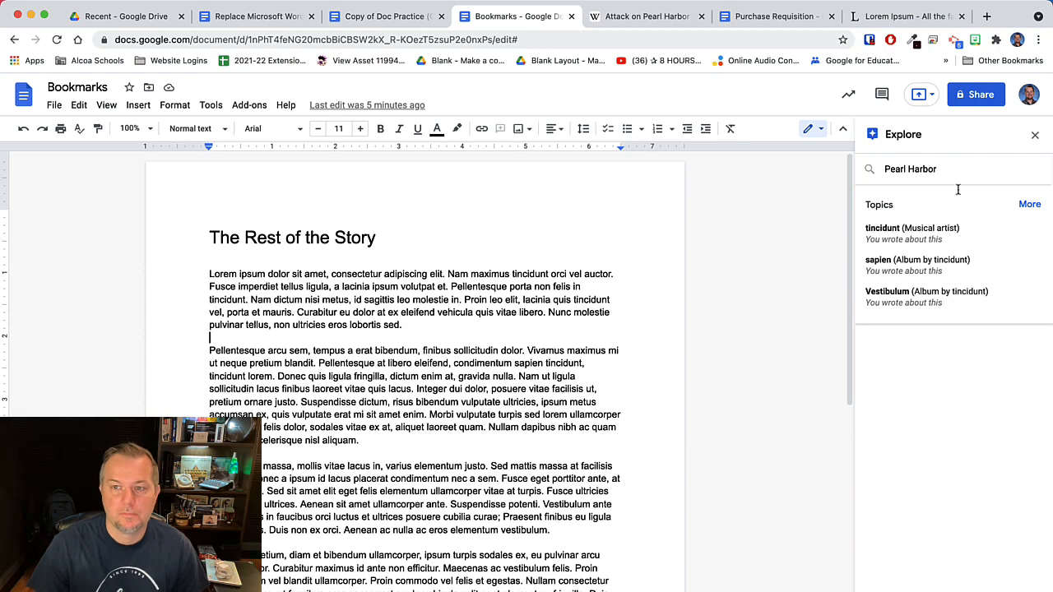
key("Return")
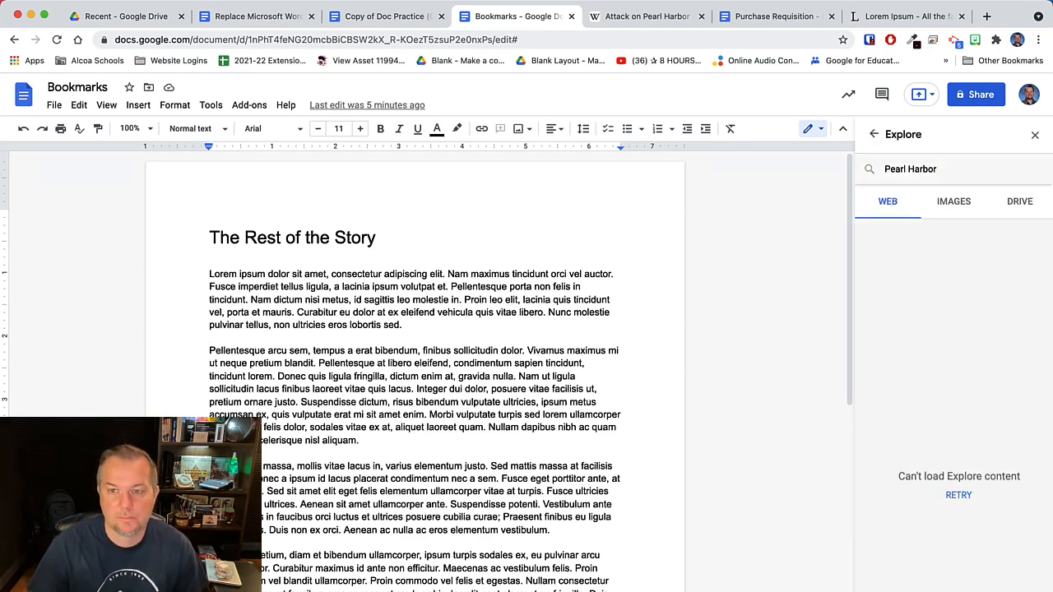
left_click(956, 494)
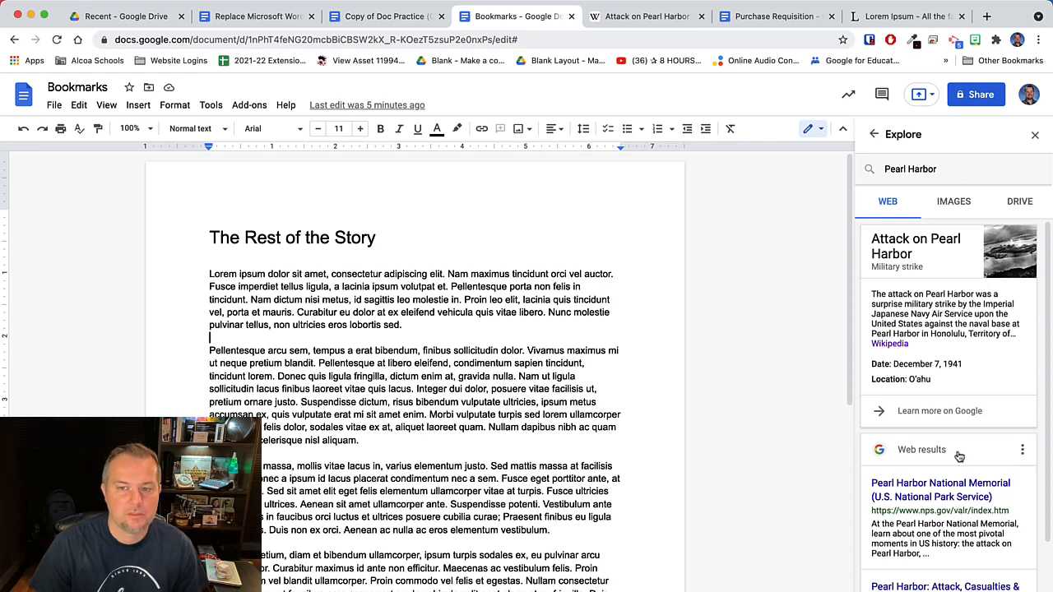
Step: Open the Wikipedia article "Attack on Pearl Harbor" from the web results and copy its opening sentence
scroll(976, 535, "down", 5)
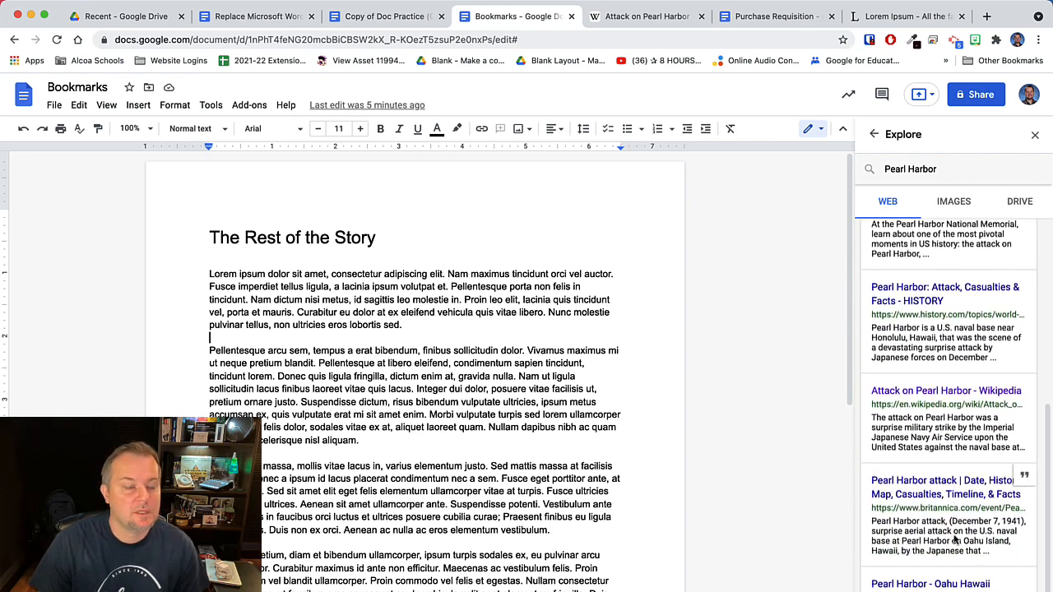
scroll(956, 538, "up", 4)
scroll(956, 539, "down", 3)
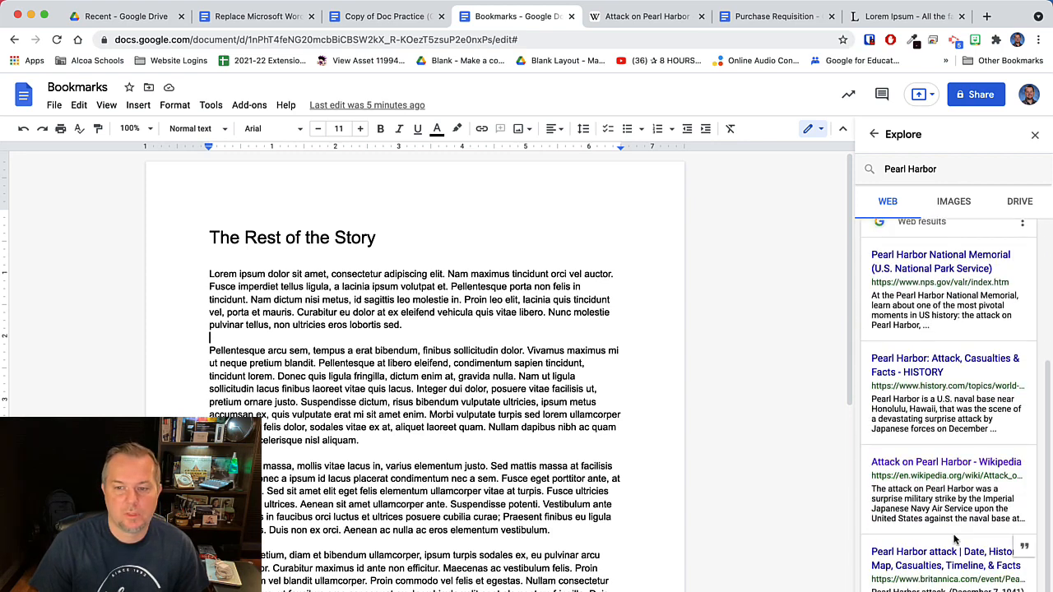
scroll(955, 538, "down", 1)
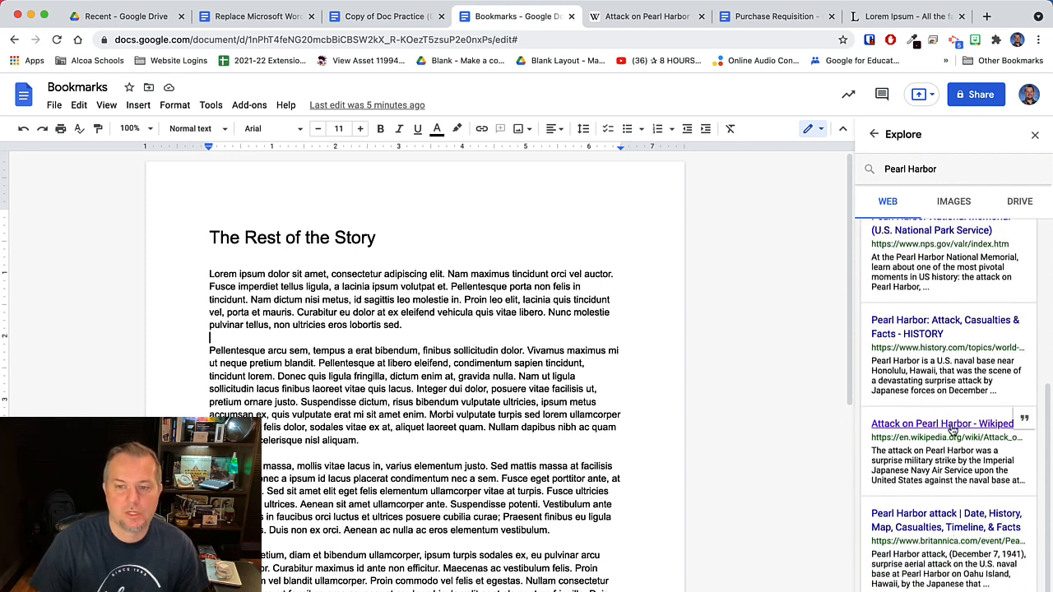
left_click(904, 424)
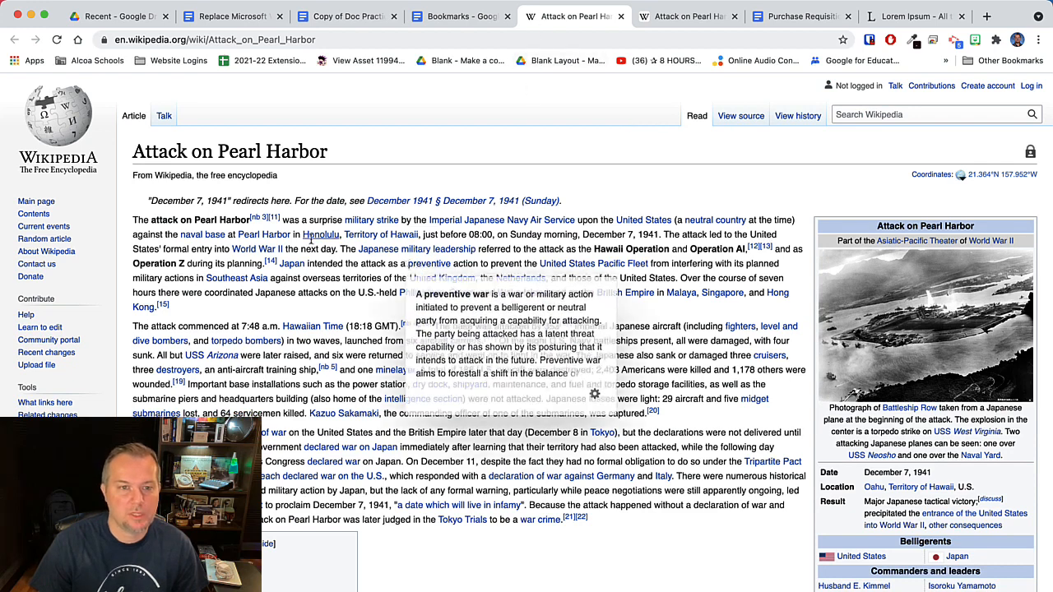
left_click_drag(131, 218, 660, 236)
key("ctrl+c")
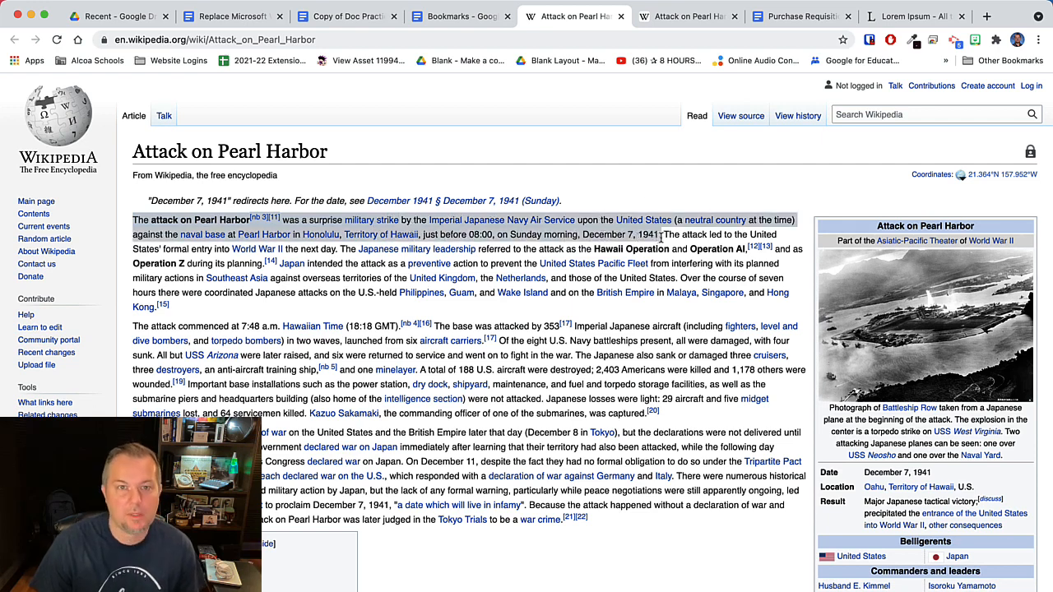
Step: Paste the copied sentence into the Bookmarks document as its own spaced paragraph after the first one, and delete its "[nb 3][11]" reference markers
left_click(463, 16)
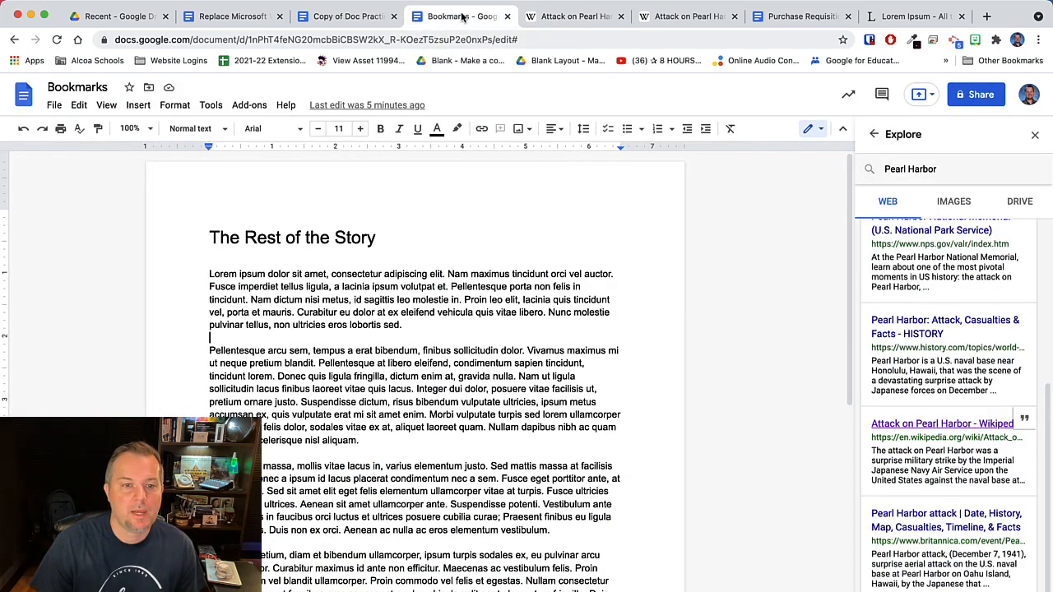
key("ctrl+v")
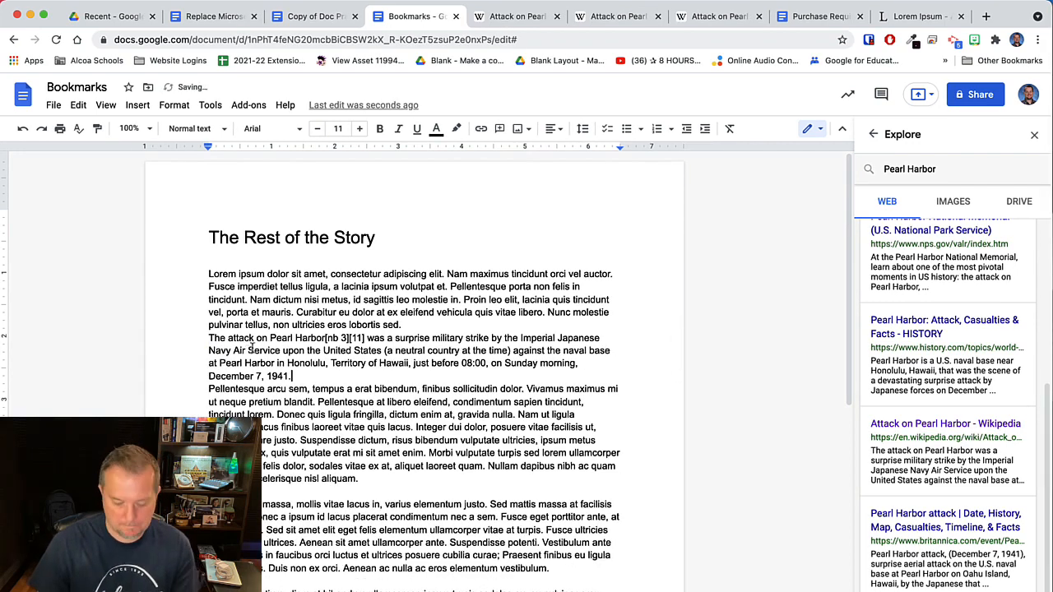
key("Return")
left_click(405, 325)
key("Return")
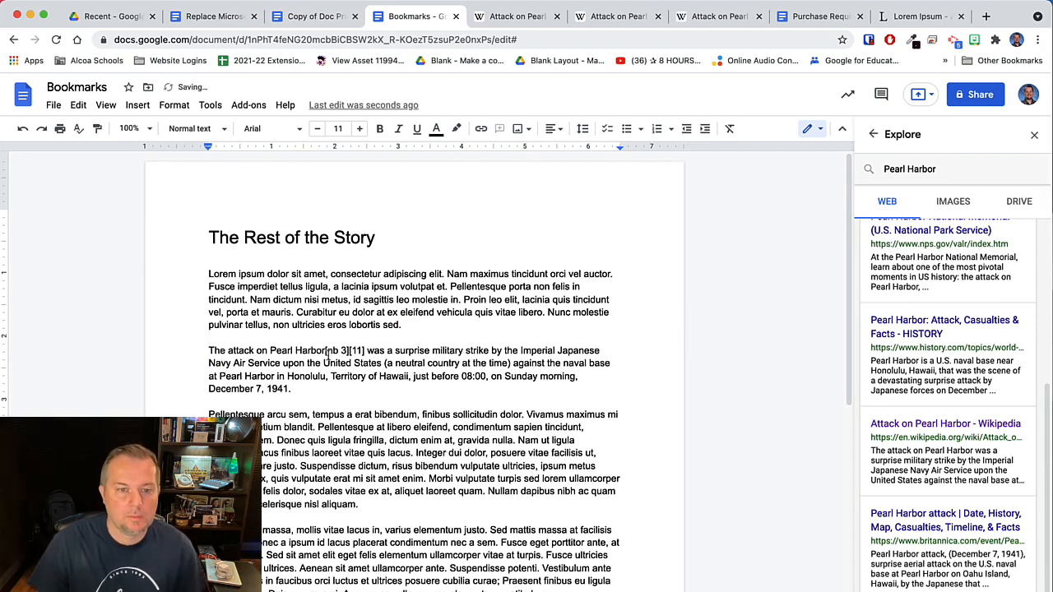
left_click_drag(327, 354, 367, 351)
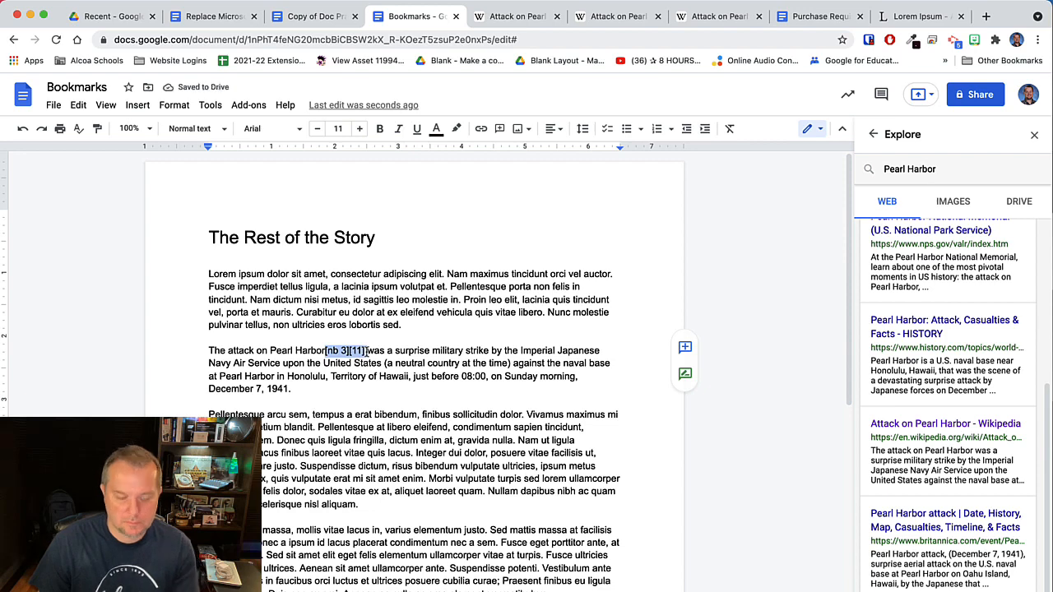
key("BackSpace")
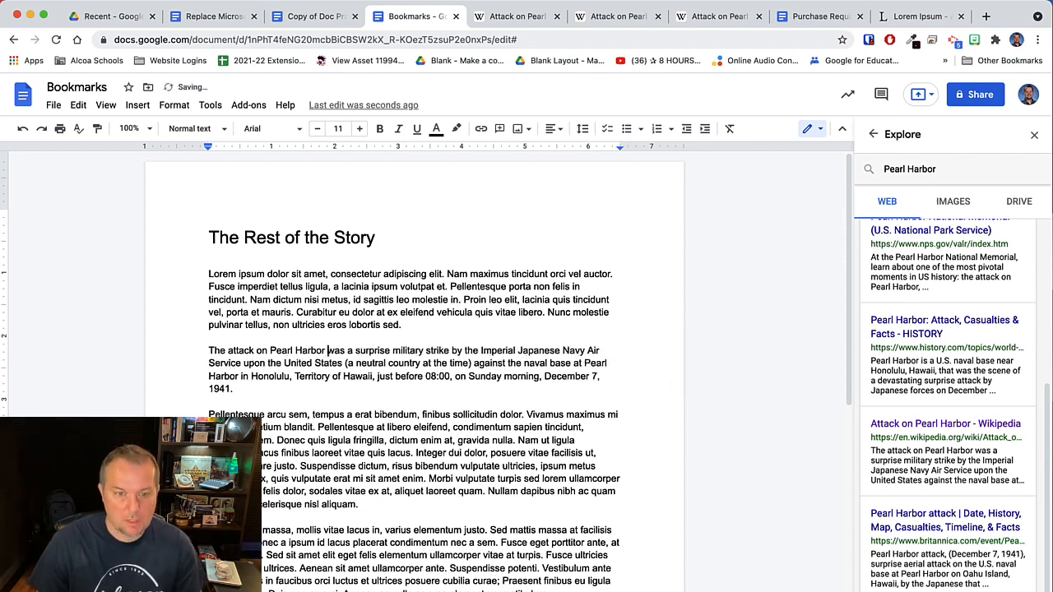
Step: Cite the Wikipedia search result as a footnote at the end of the Pearl Harbor sentence
left_click(238, 390)
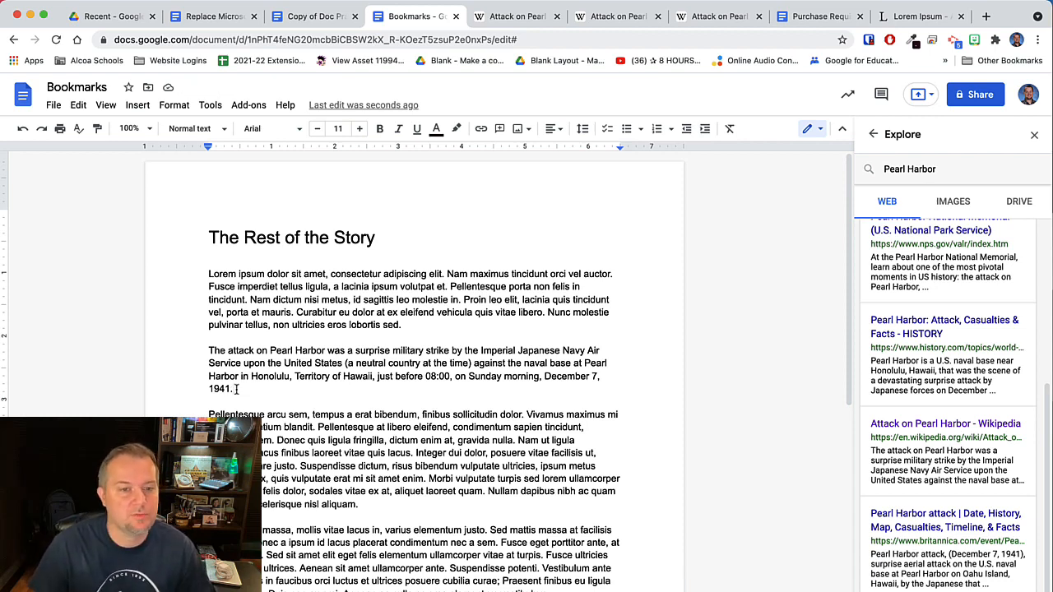
mouse_move(869, 429)
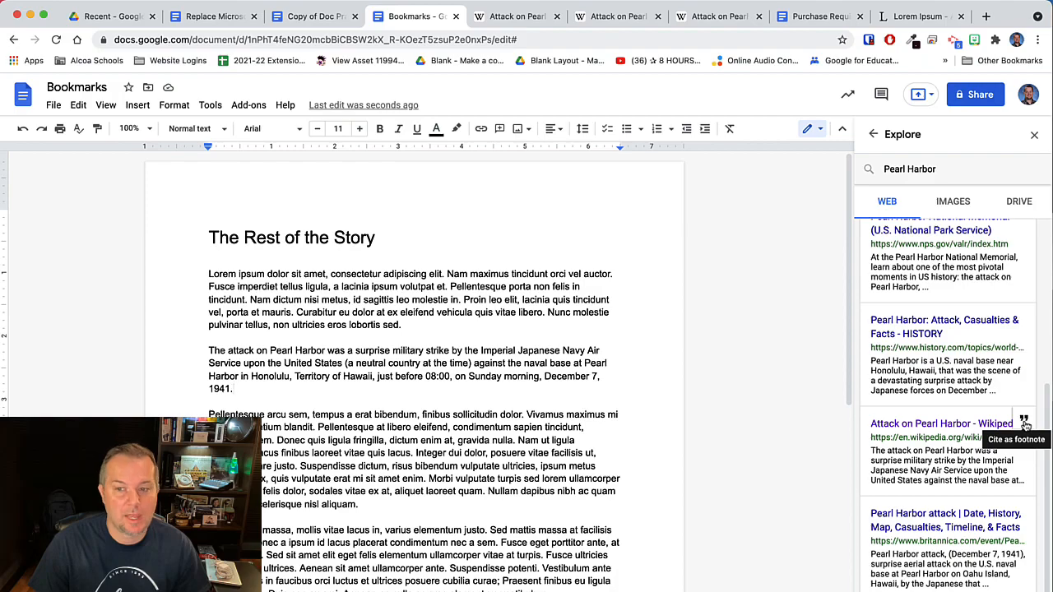
left_click(1024, 424)
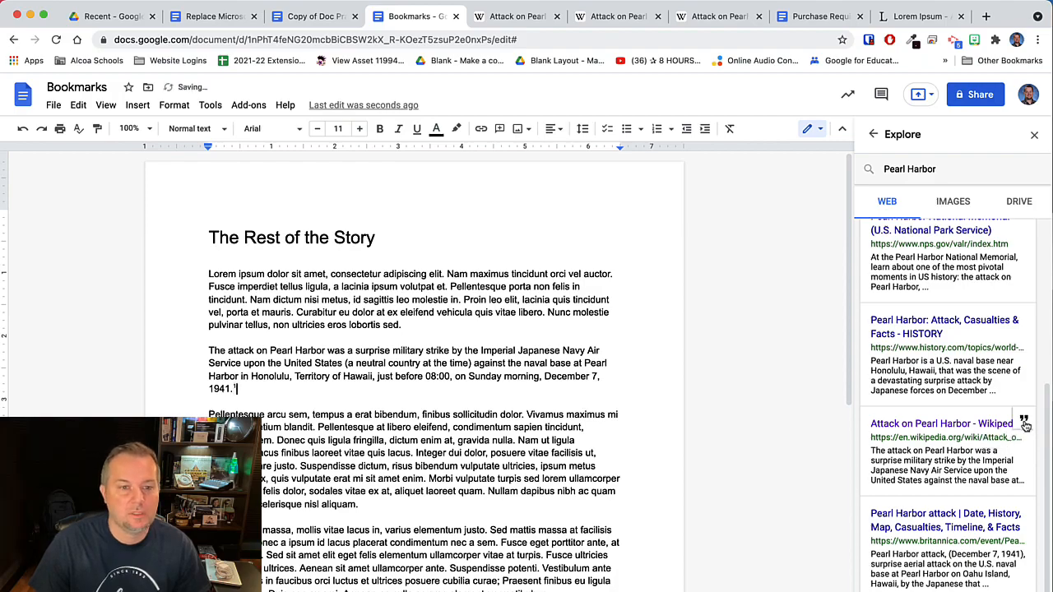
scroll(509, 444, "down", 10)
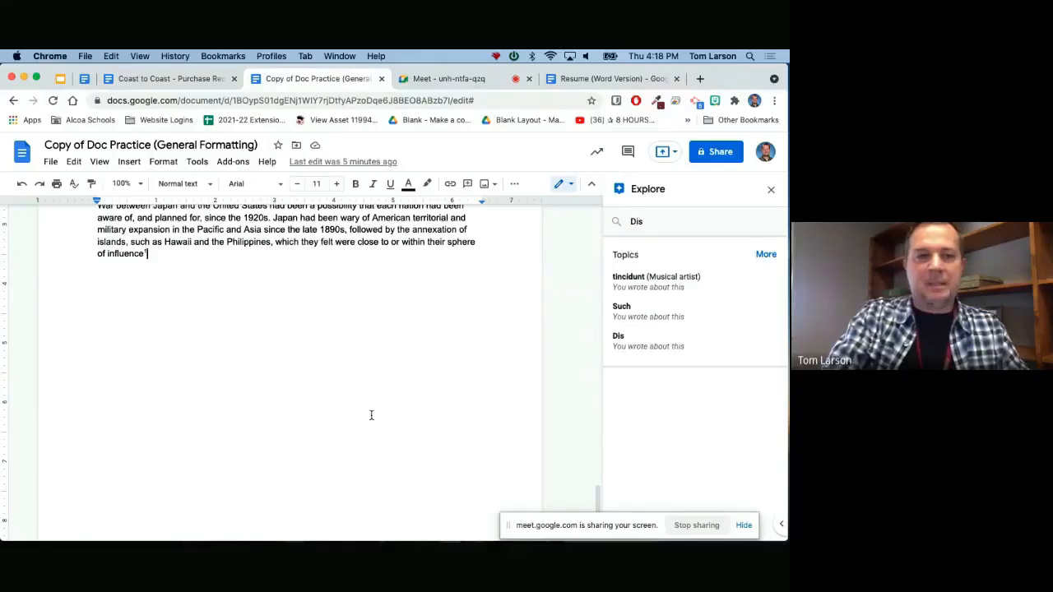
Step: Check off Checklist Item Five, Four and Three in the "Copy of Doc Practice (General Formatting)" document
scroll(370, 414, "up", 10)
scroll(371, 415, "up", 15)
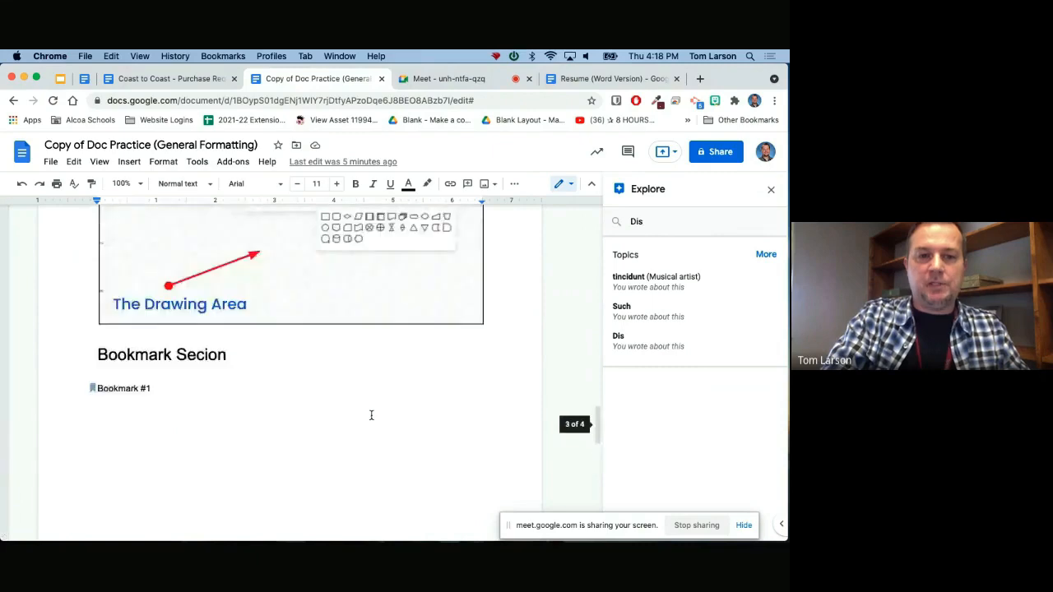
scroll(371, 415, "up", 8)
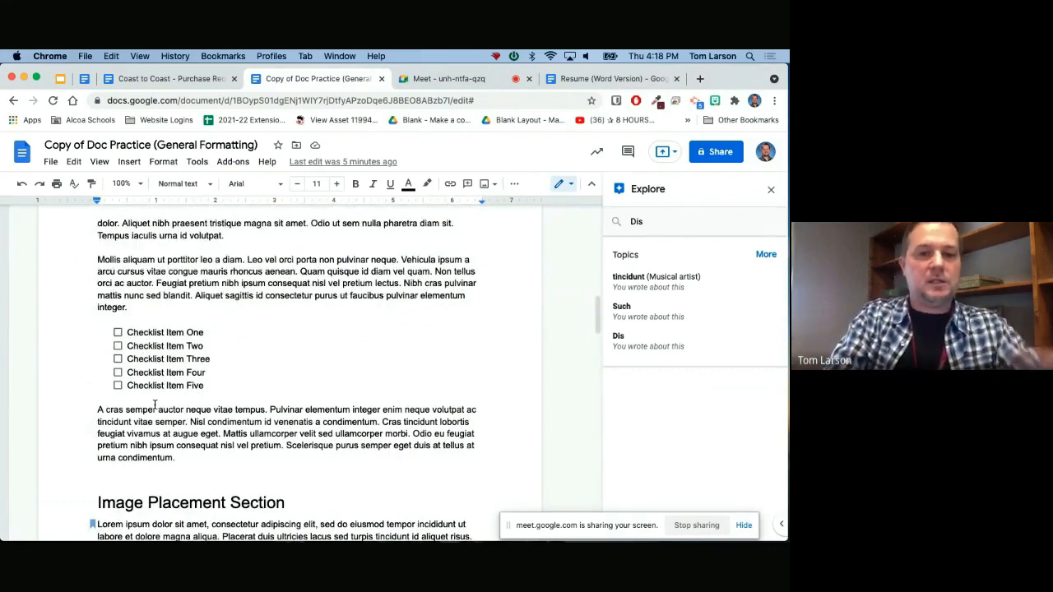
left_click(118, 386)
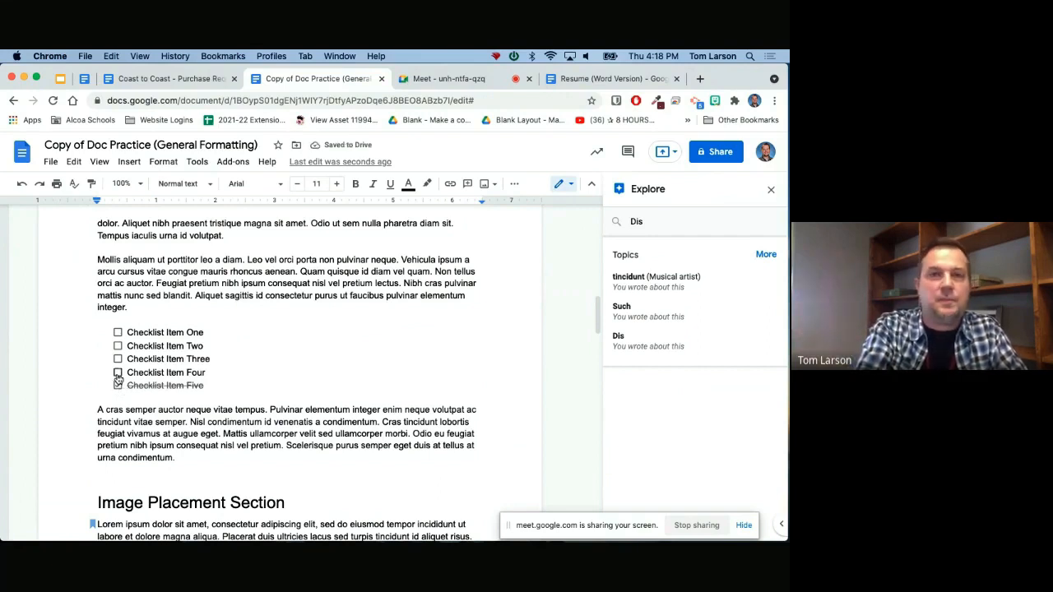
left_click(117, 373)
left_click(118, 359)
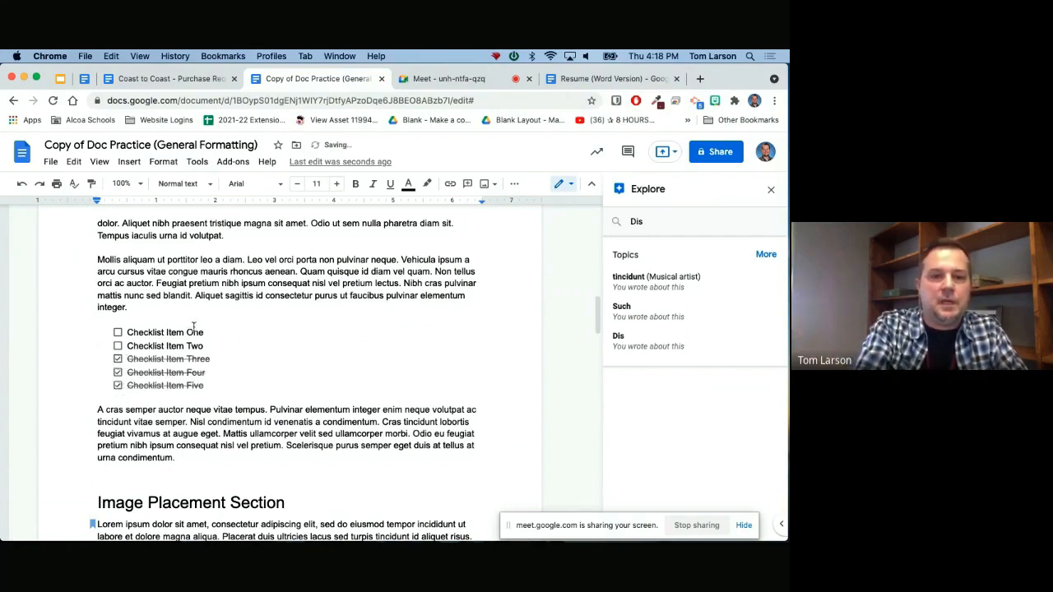
Step: Start a new checklist on its own line above the existing checklist, with "Item 1" as its first entry
left_click(131, 308)
key("Return")
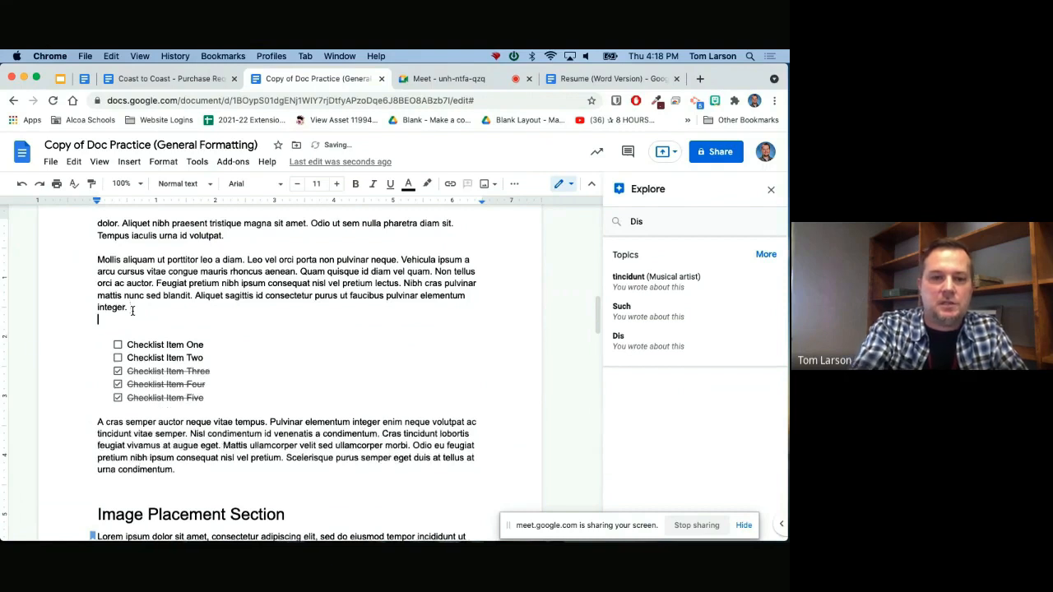
left_click(163, 161)
mouse_move(239, 286)
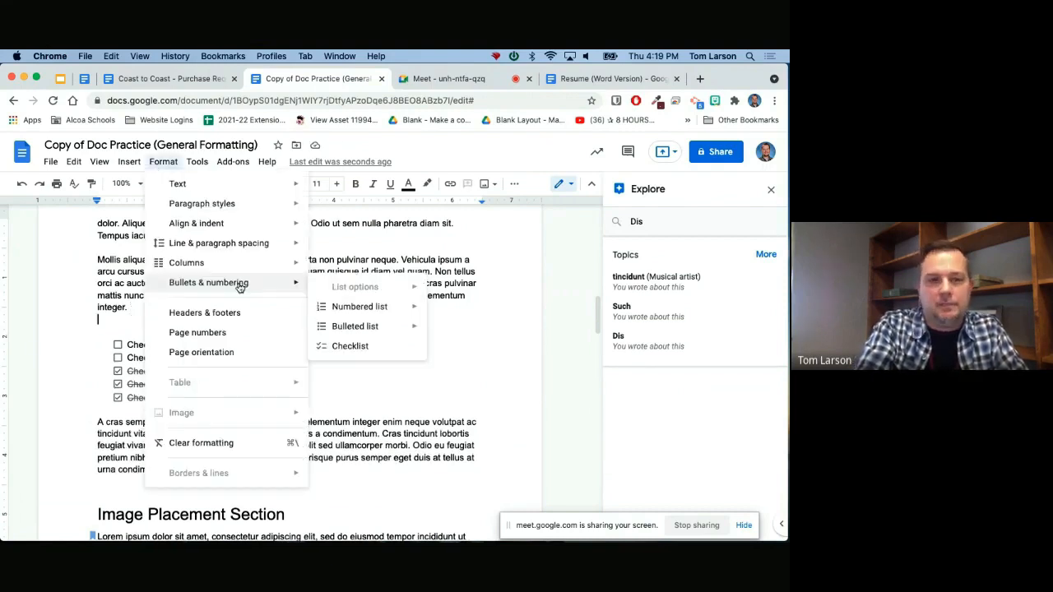
left_click(347, 346)
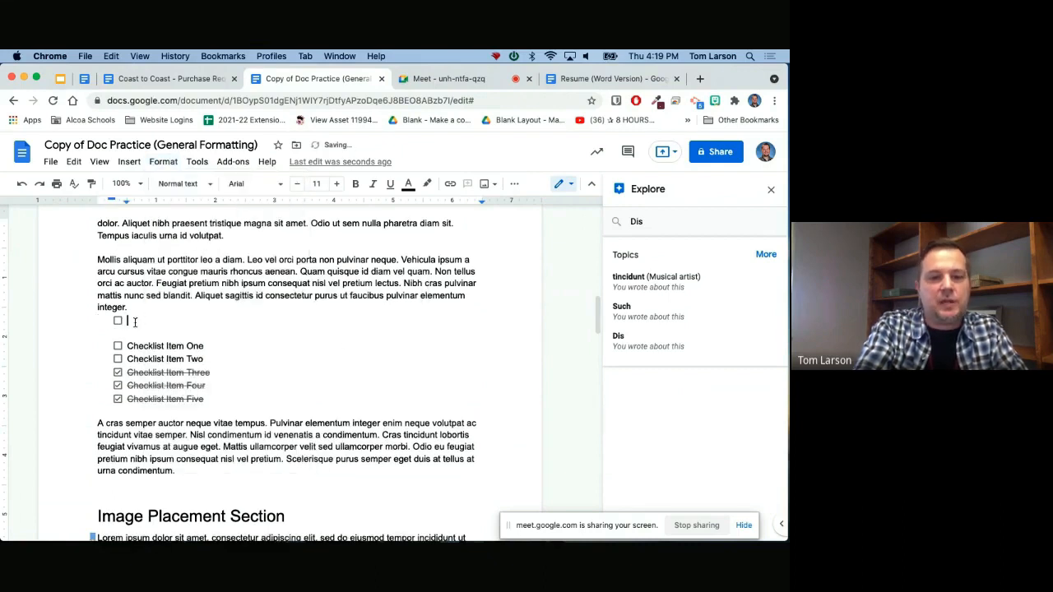
type("Item 1")
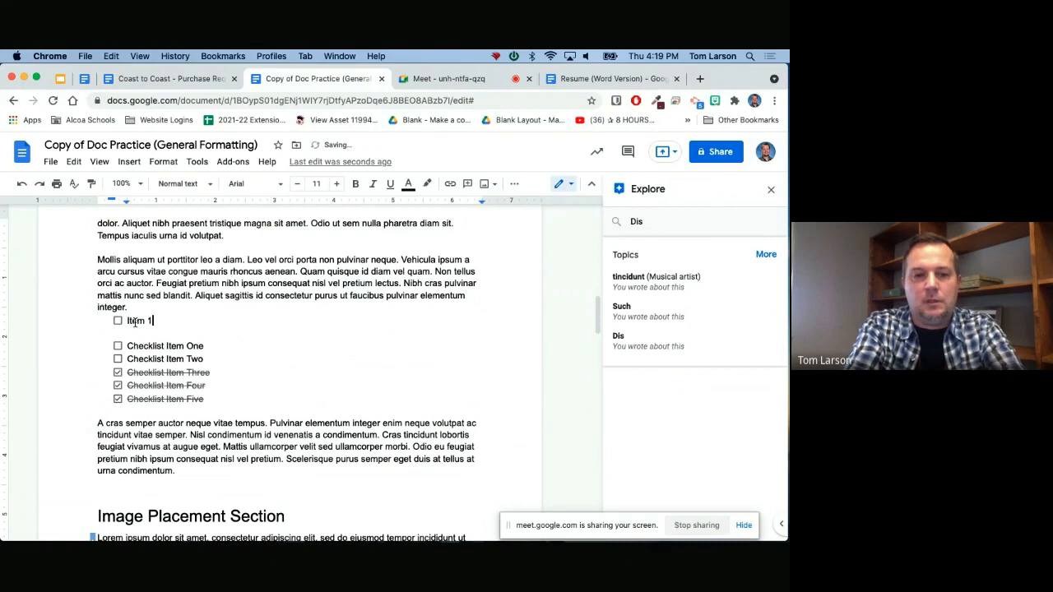
key("Return")
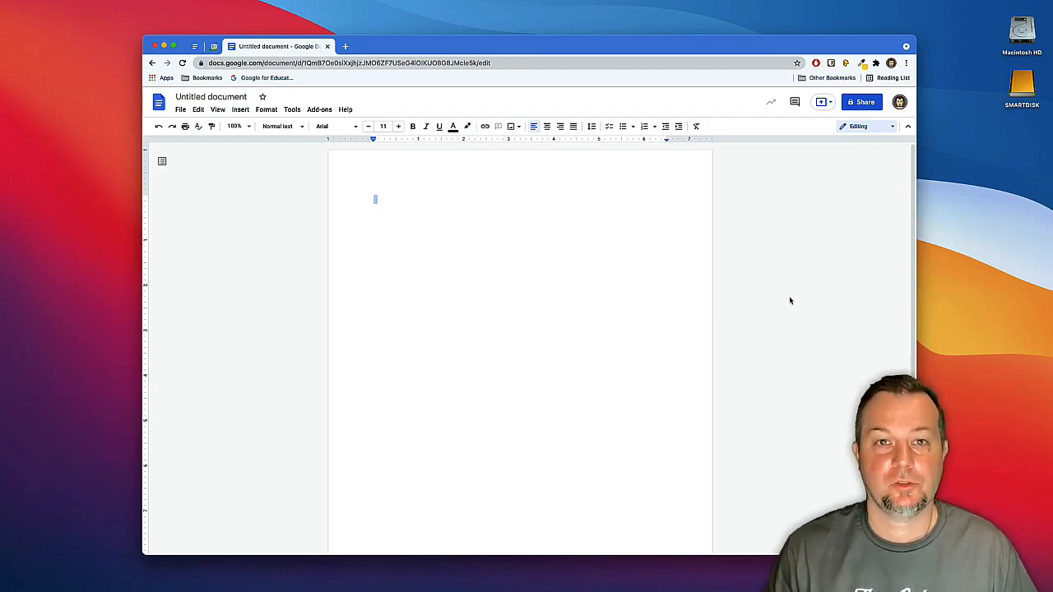
Step: Insert the Meeting notes template into the blank document for the Q3 Tech Summit calendar event
left_click(240, 110)
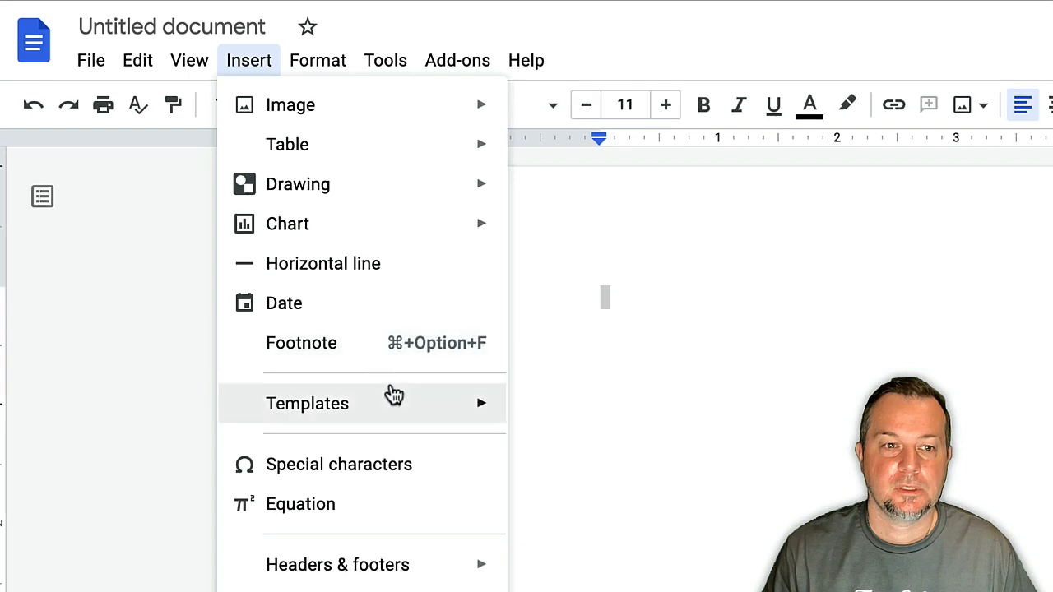
mouse_move(410, 411)
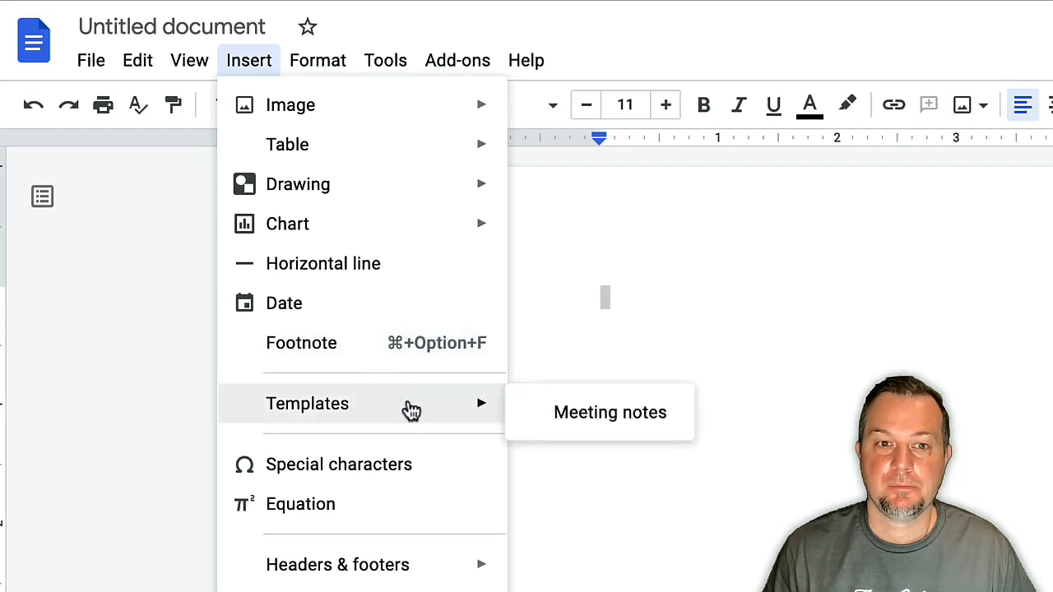
left_click(668, 431)
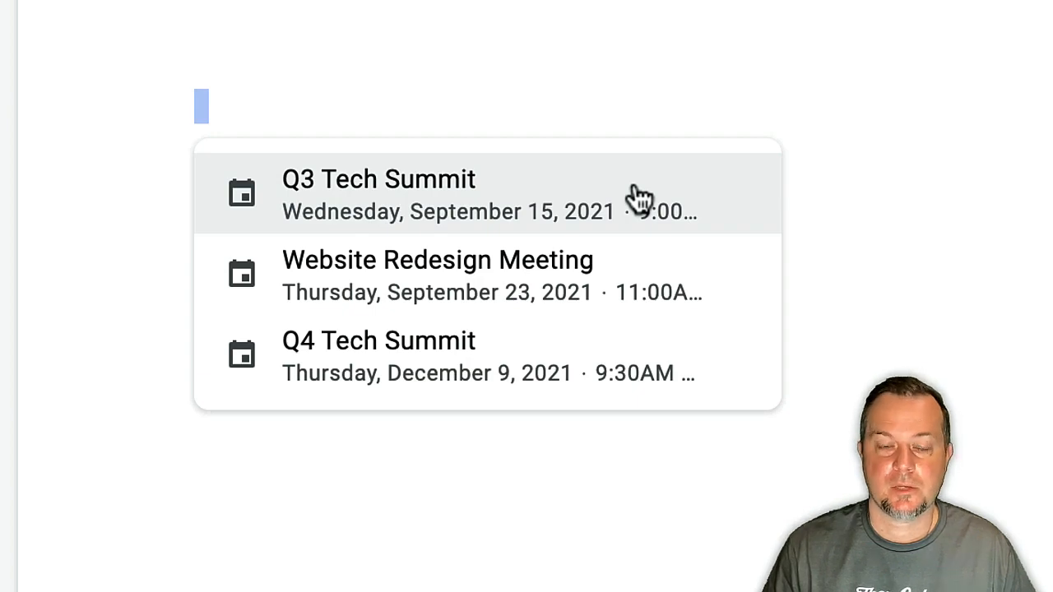
left_click(639, 198)
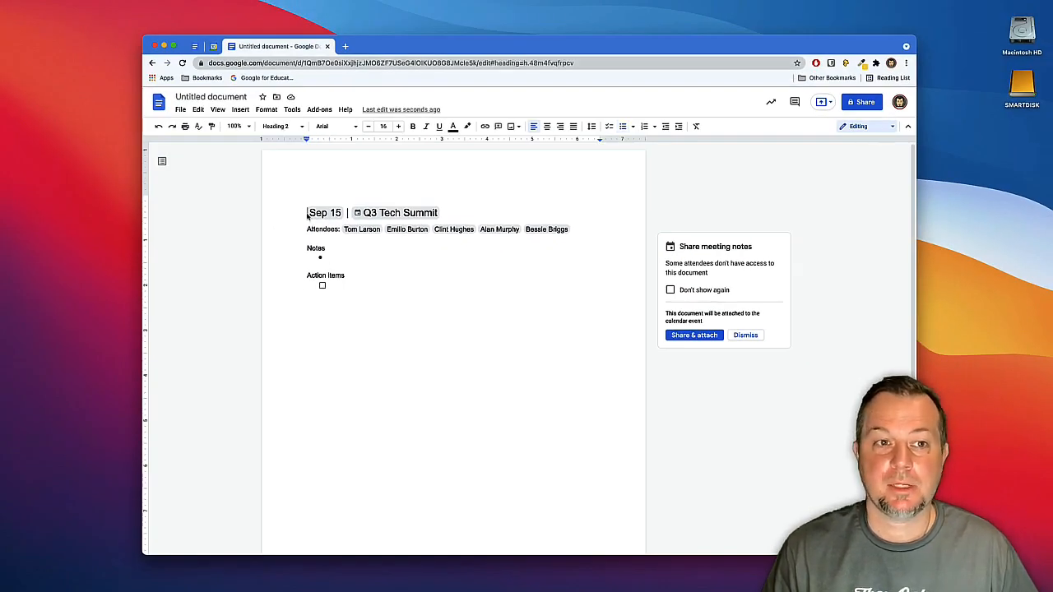
Step: Rename the document "NOTES Sep 15 | Q3 Tech Summit", and share it with the four attendees as editors while attaching it to the event
left_click(195, 97)
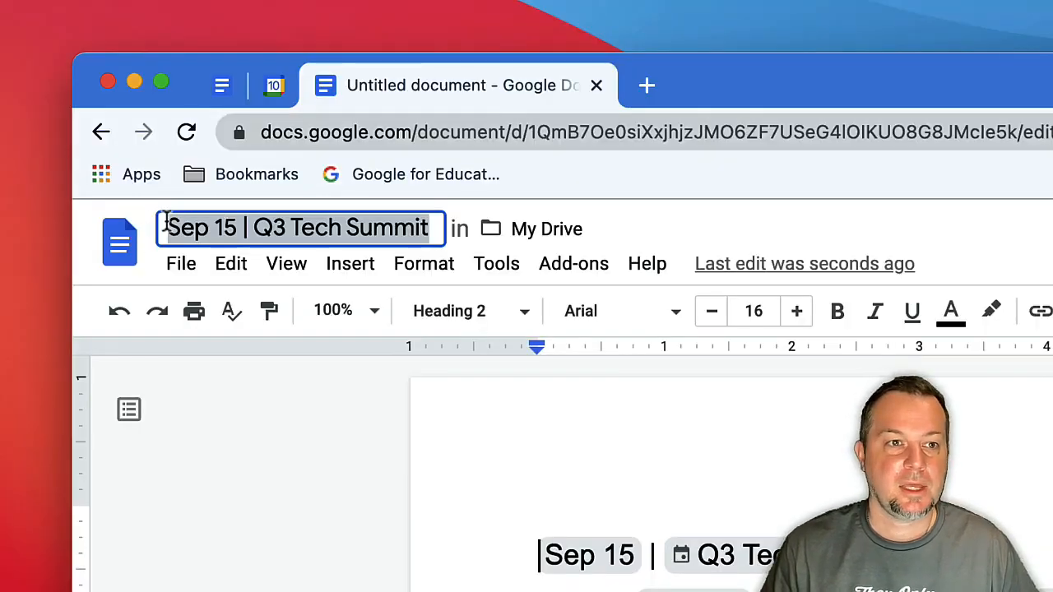
left_click(175, 96)
type("NOTES")
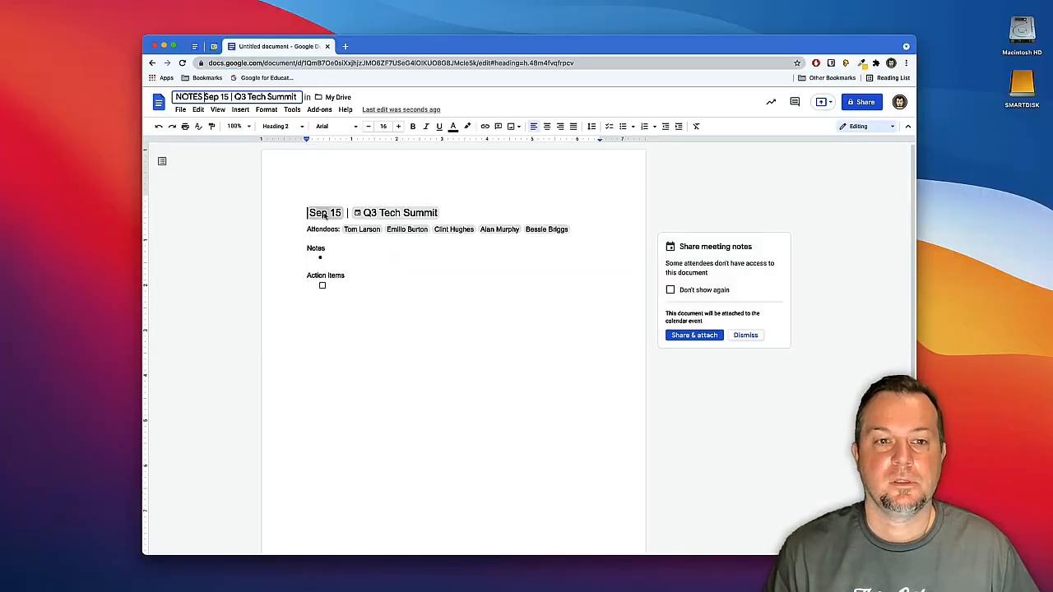
left_click(460, 269)
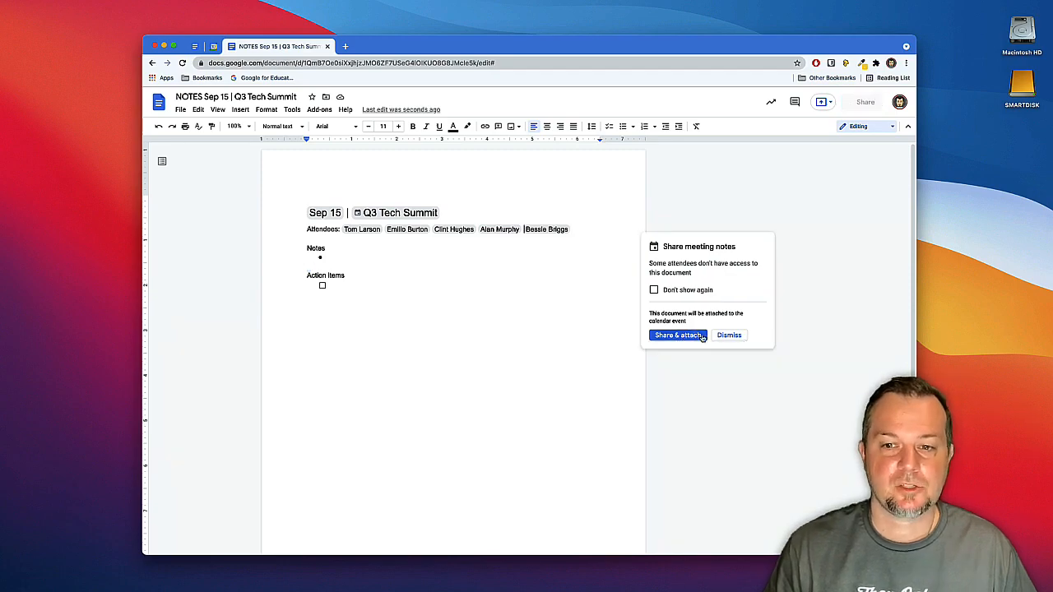
left_click(699, 335)
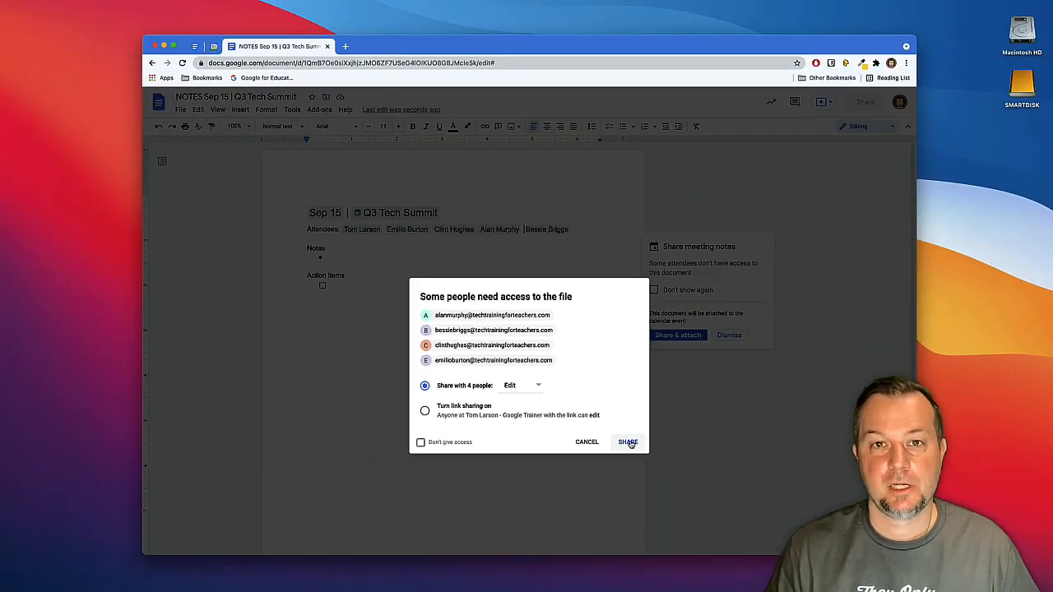
left_click(627, 442)
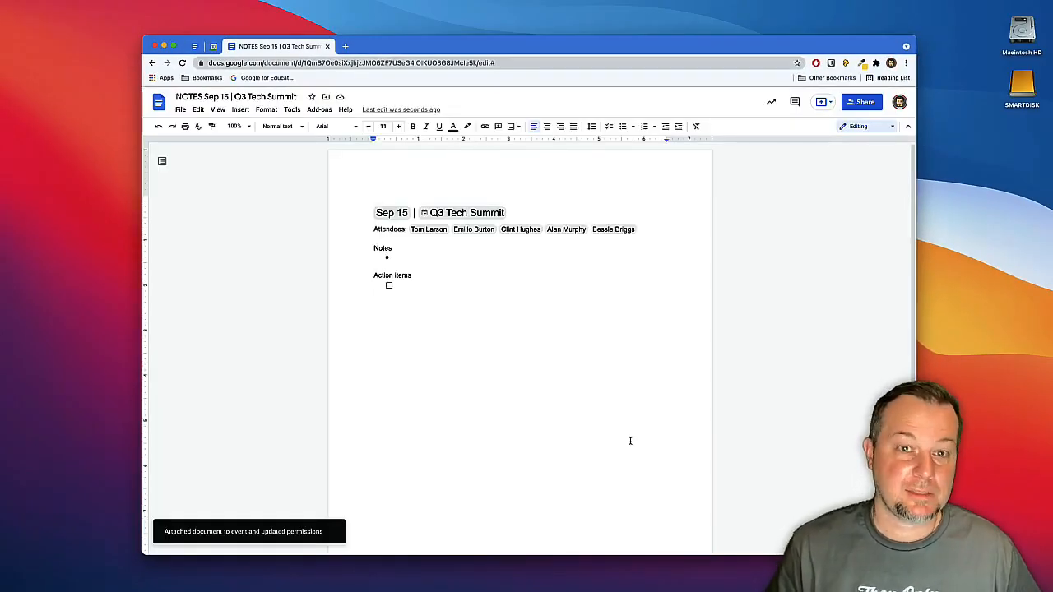
Step: Switch to the attendee's Google Calendar and open the notes document attached to the Q3 Tech Summit event on September 15
key("ctrl+Right")
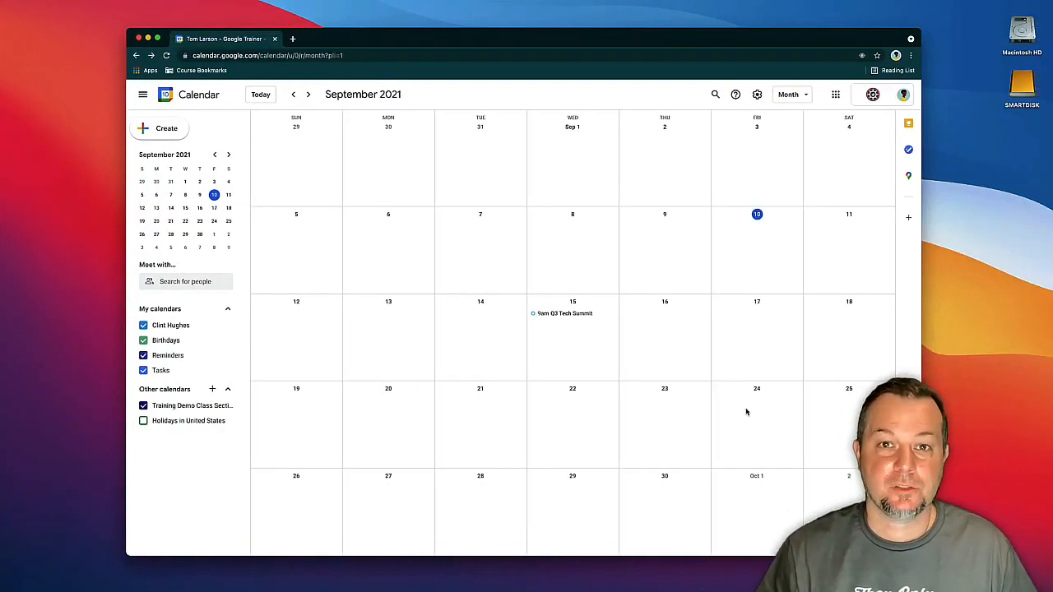
left_click(577, 315)
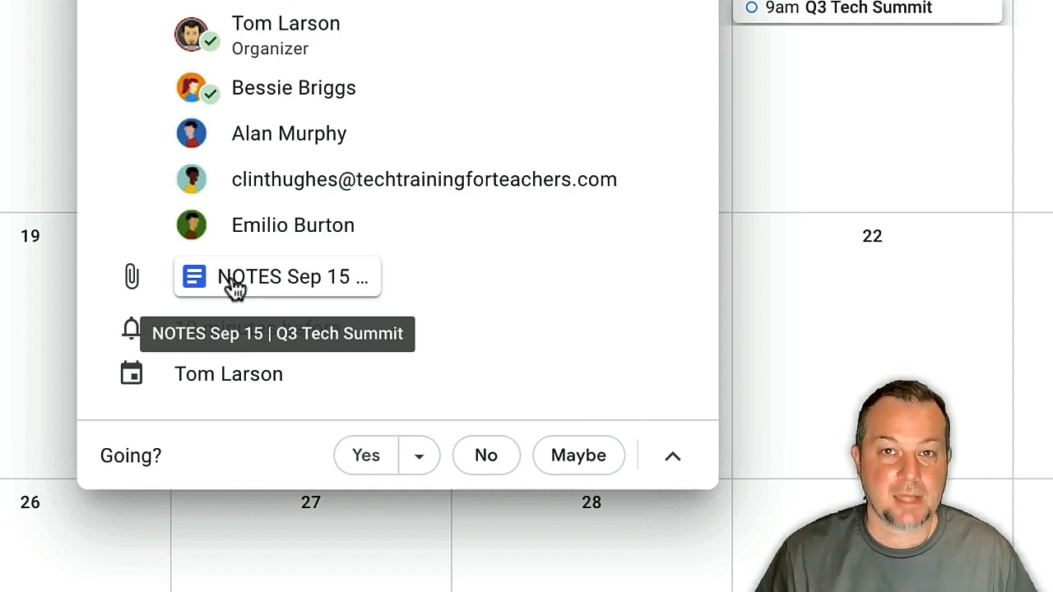
left_click(234, 284)
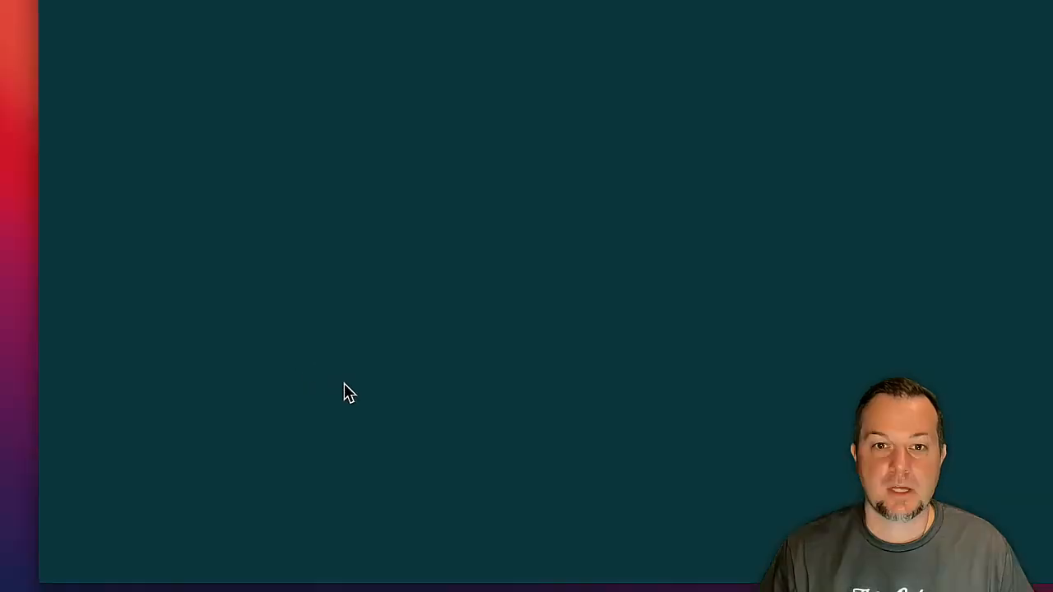
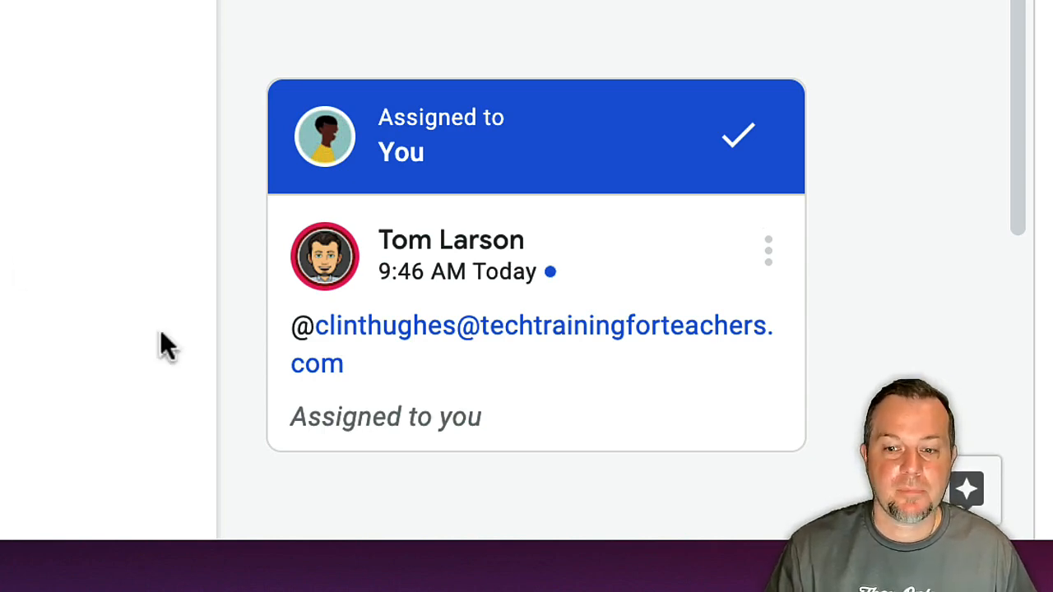
Step: Reply "All done." to the assigned comment and mark the task as done
left_click(426, 423)
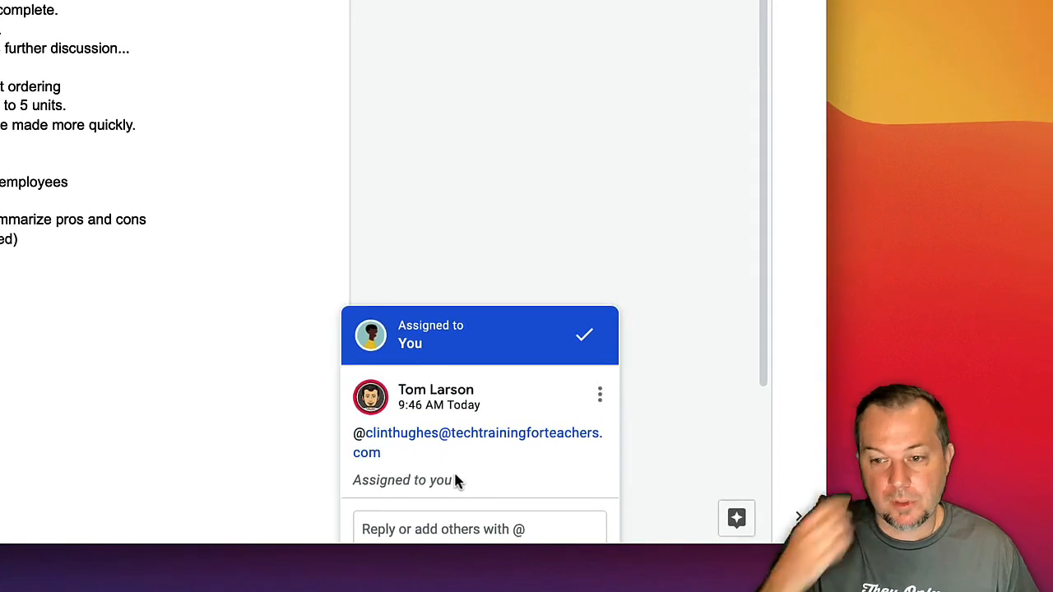
scroll(486, 343, "down", 5)
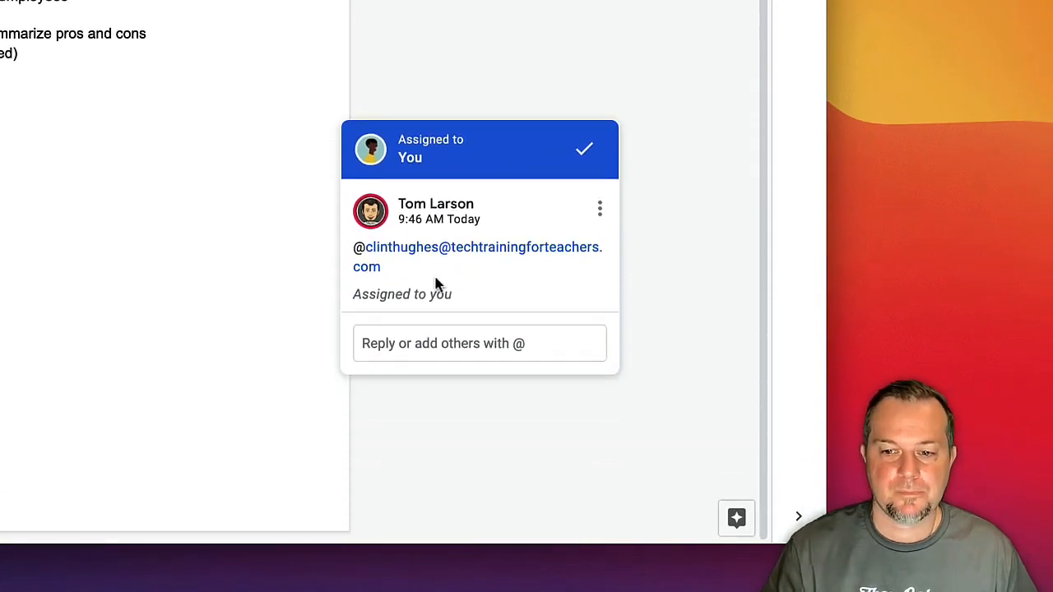
left_click(383, 342)
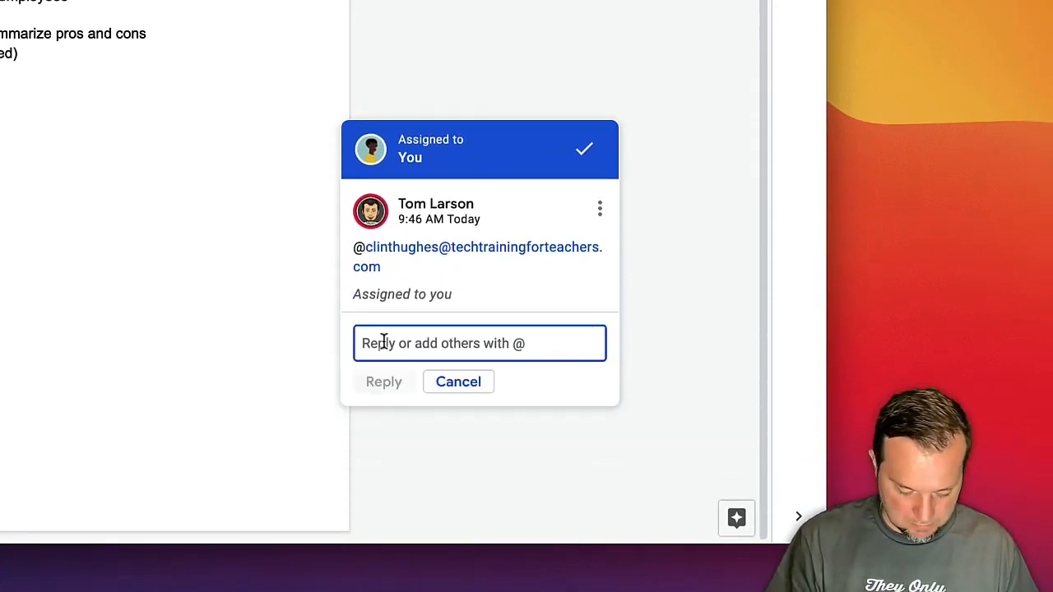
type("All done.")
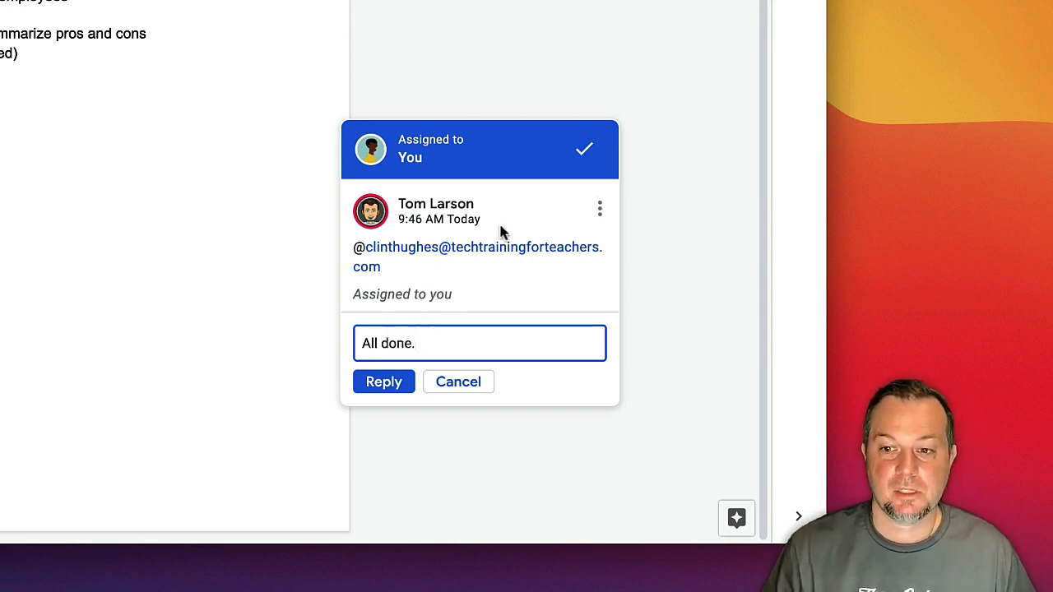
left_click(585, 152)
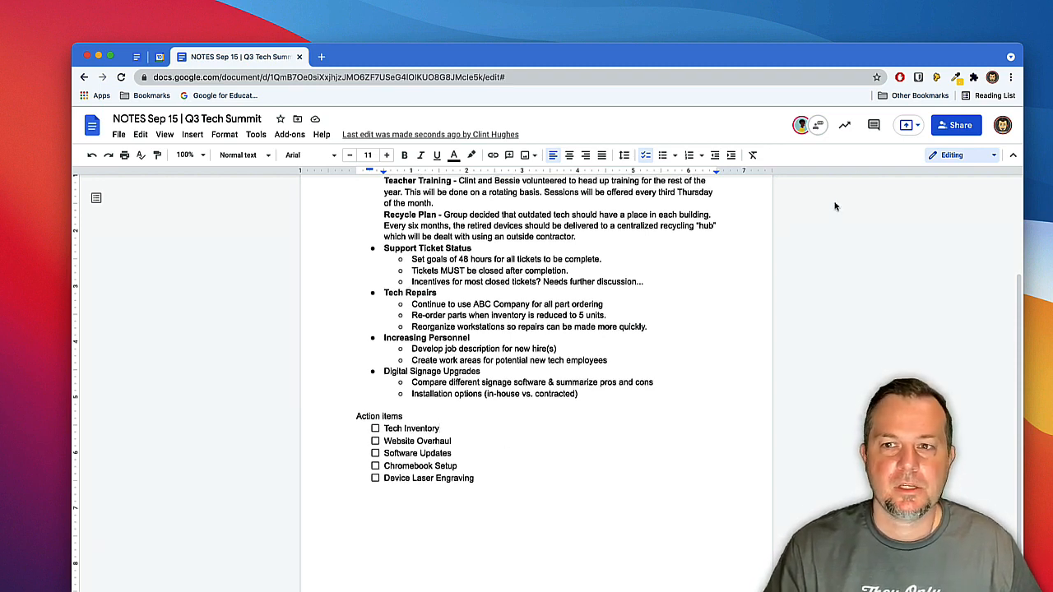
Step: Open the organizer's comment history to review the discussion on the Tech Inventory action item
left_click(872, 133)
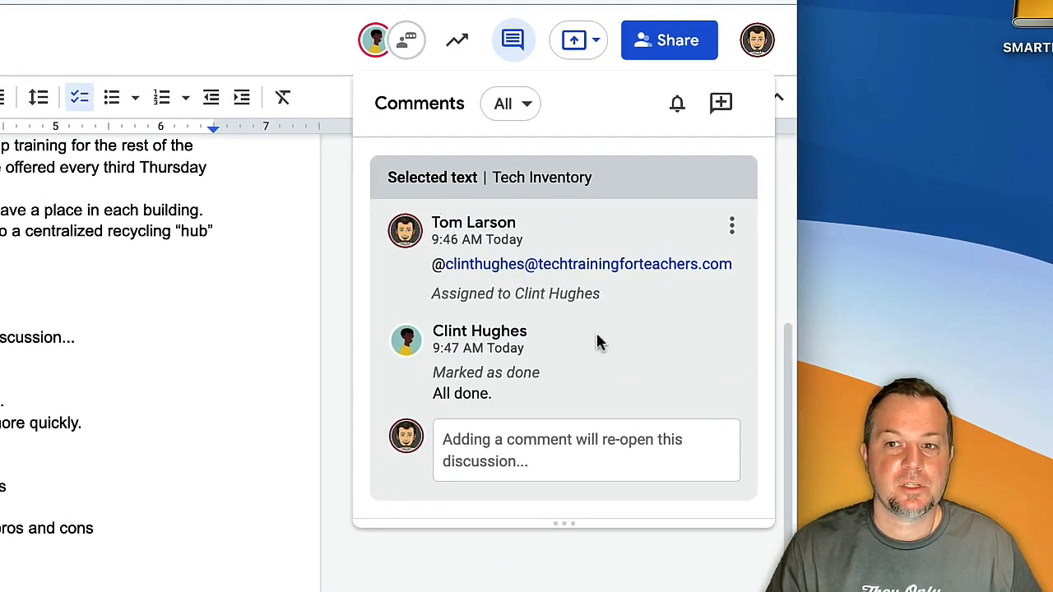
mouse_move(597, 343)
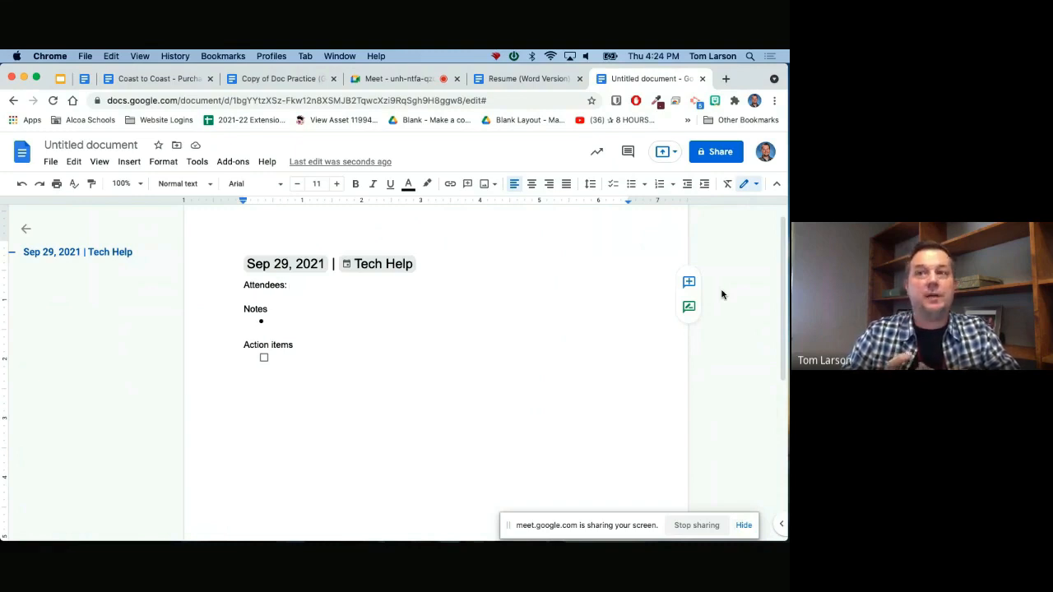
Step: Upload "Lesson Plan PDF for Conversion.pdf" from the Desktop folder and open it
left_click(51, 162)
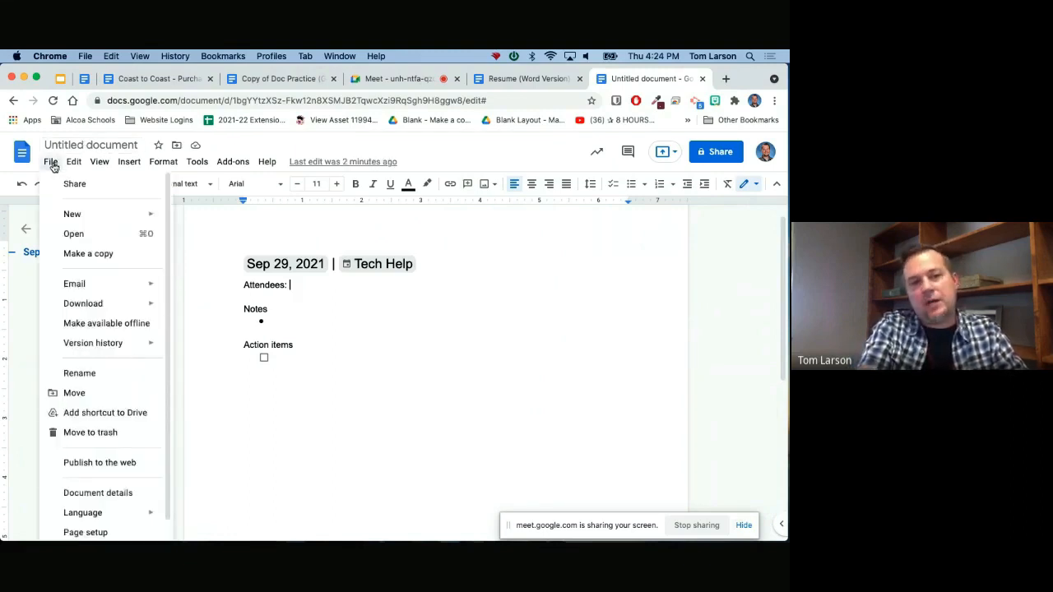
left_click(74, 235)
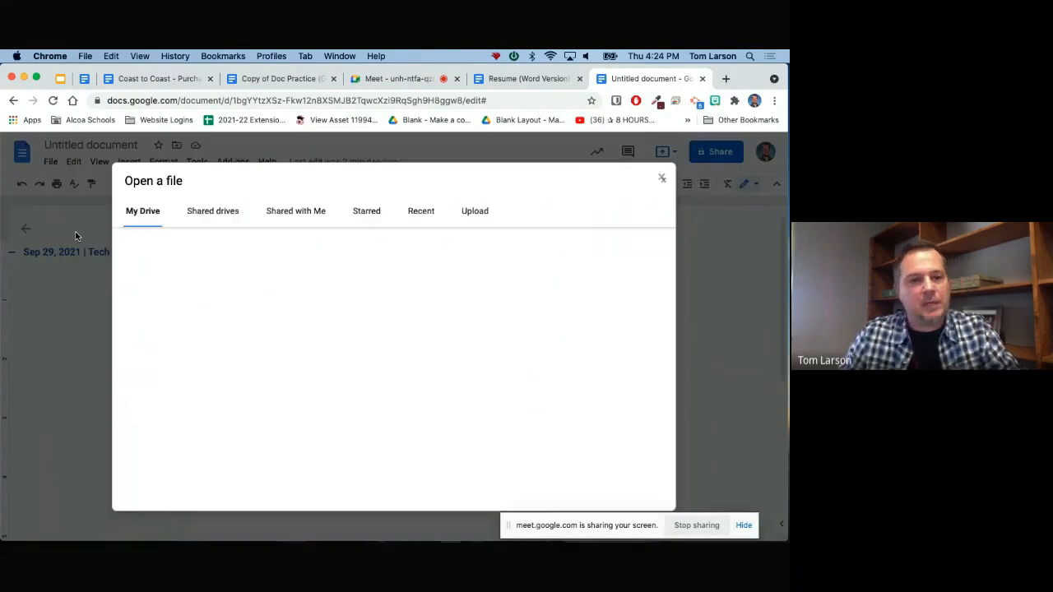
left_click(473, 210)
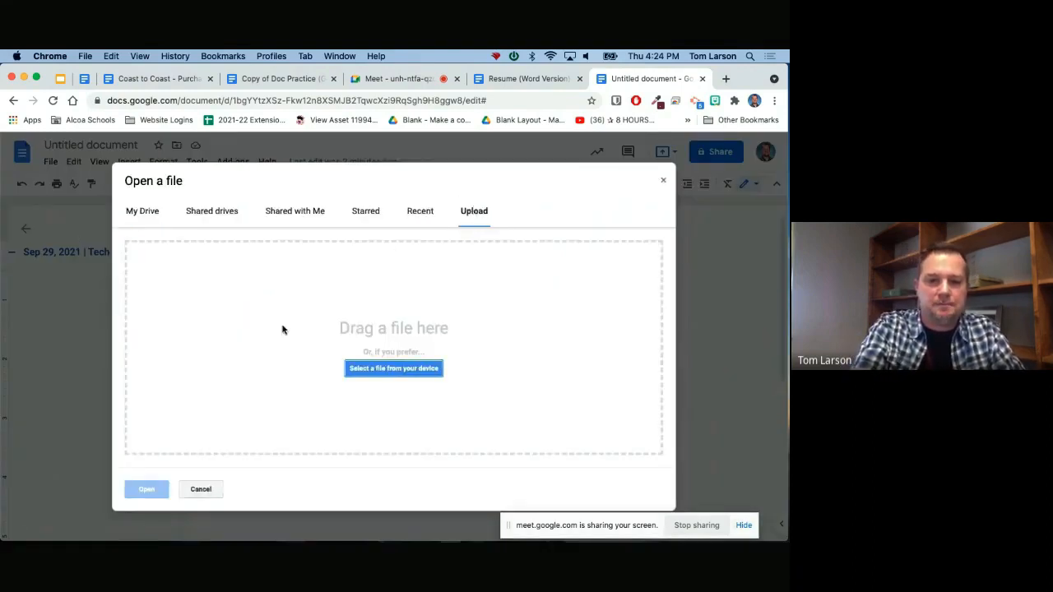
left_click(392, 369)
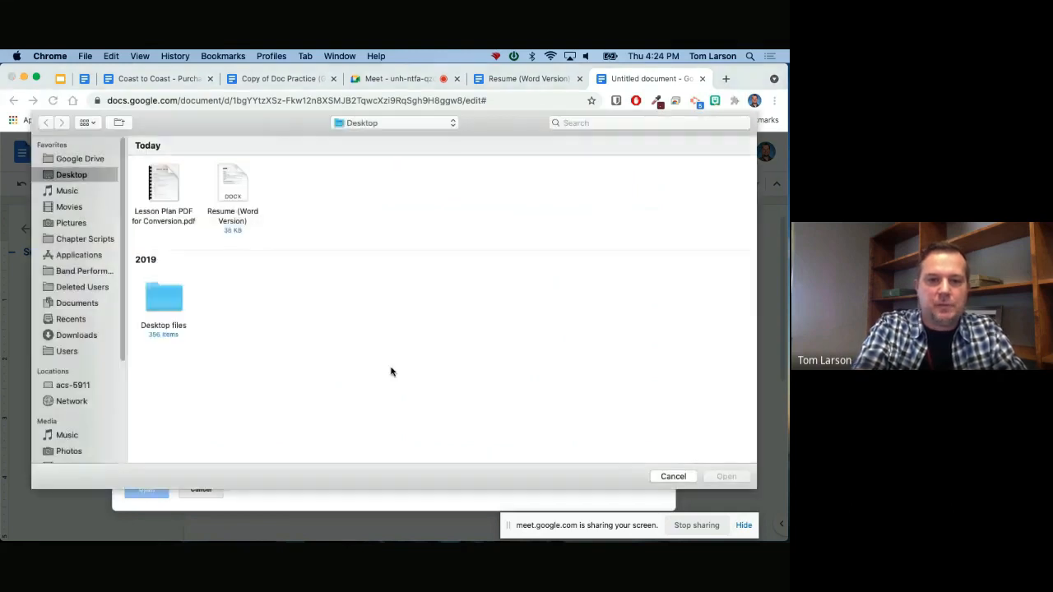
left_click(163, 183)
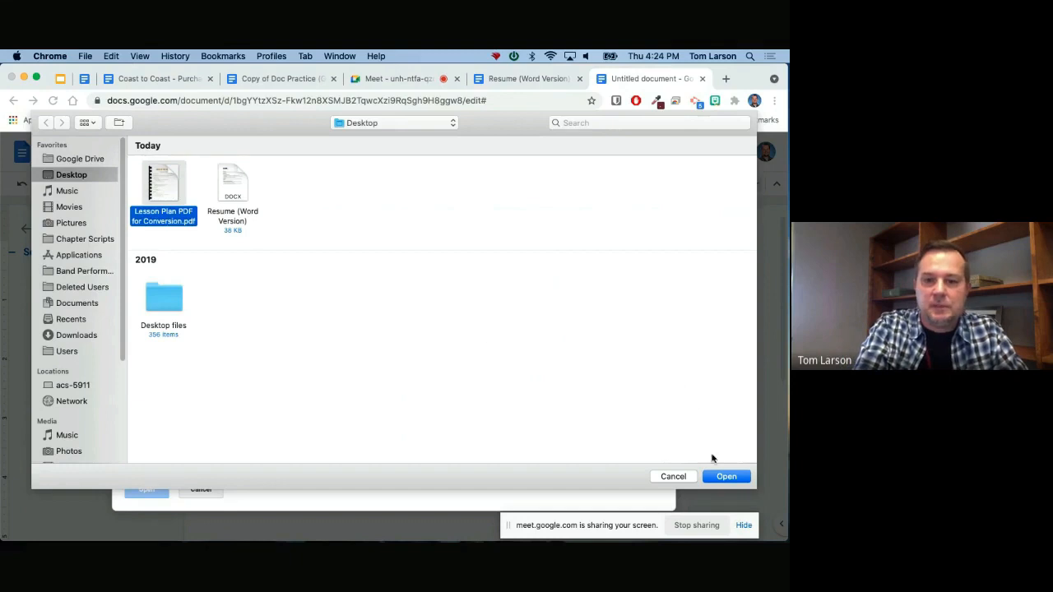
left_click(723, 478)
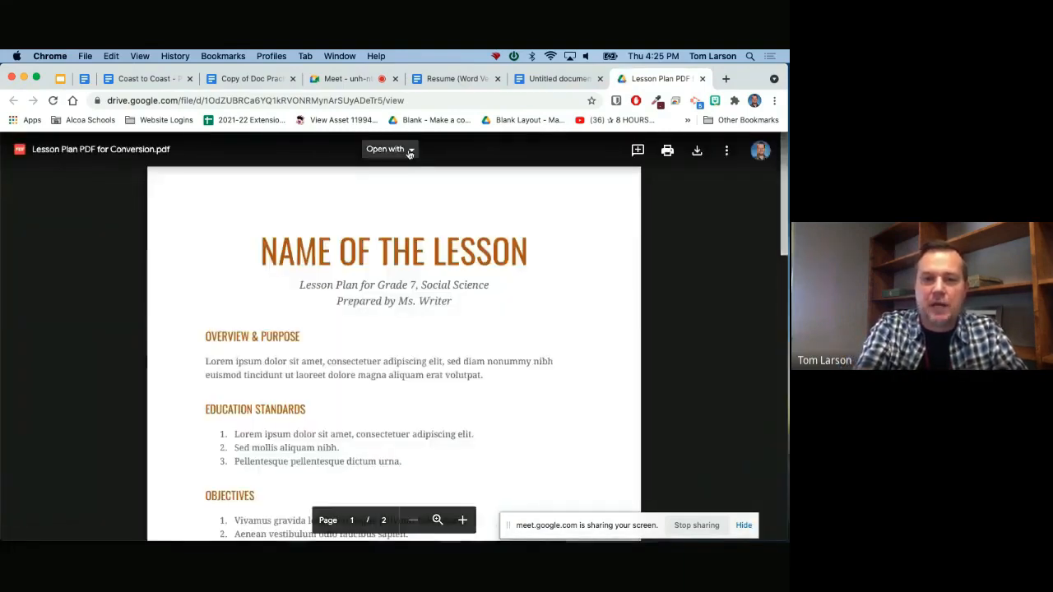
Step: Convert the lesson plan PDF into an editable document by opening it with Google Docs
left_click(410, 150)
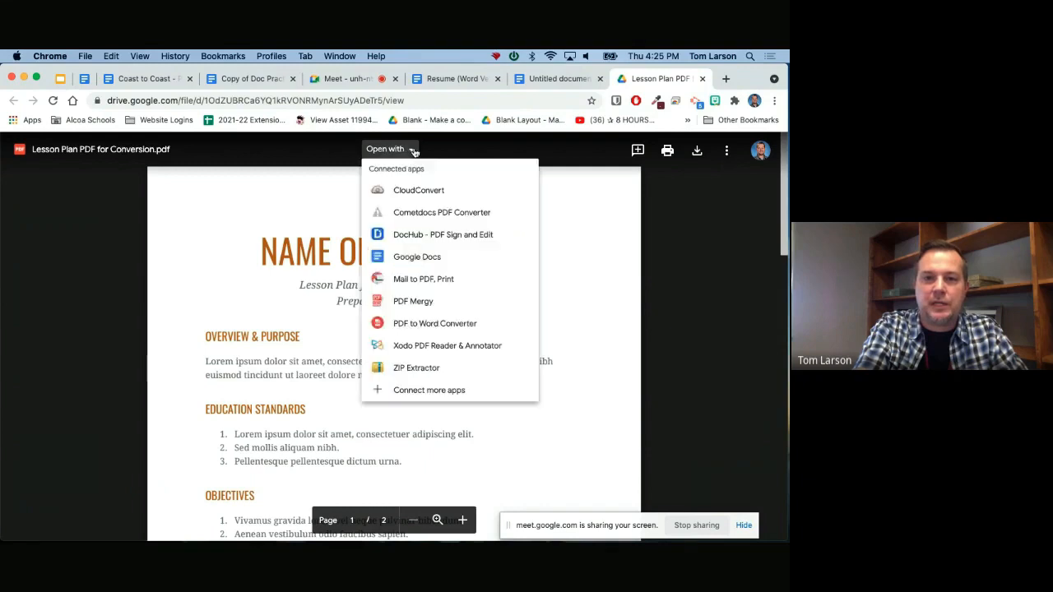
left_click(407, 262)
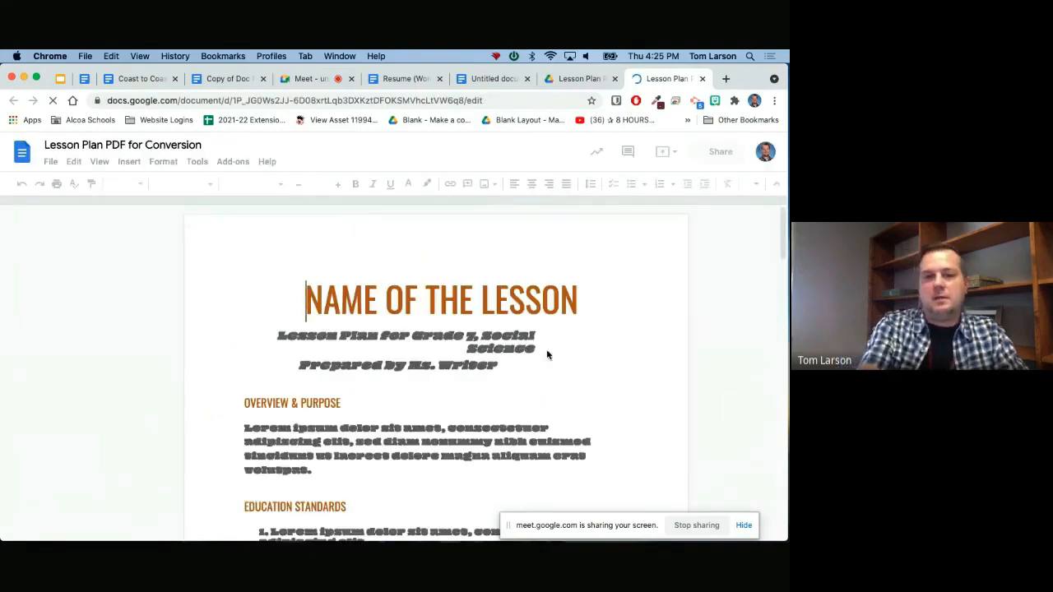
scroll(527, 372, "down", 4)
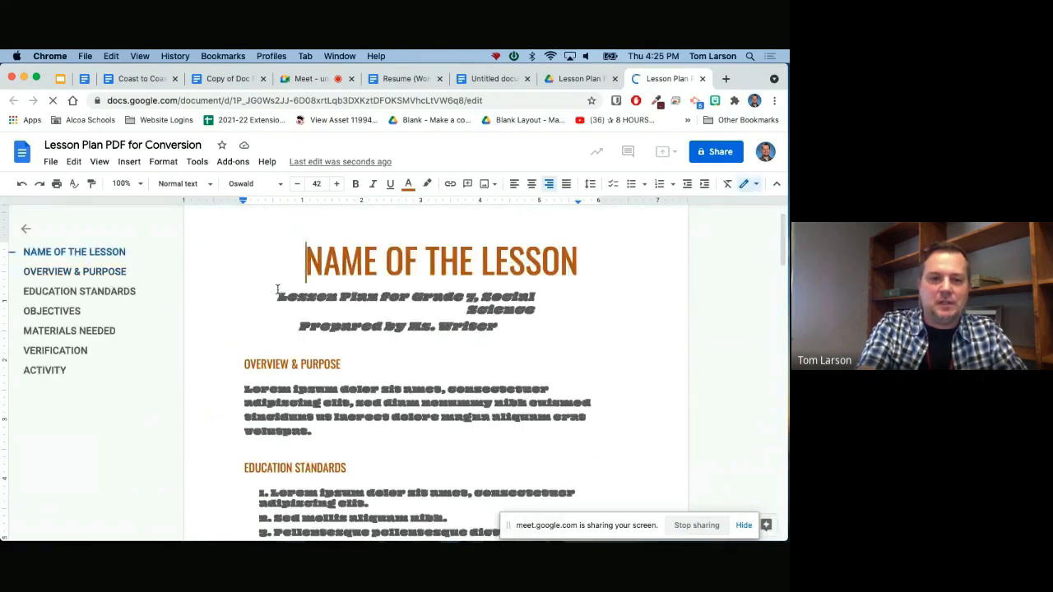
Step: Clear the formatting of all text in the converted lesson plan document
left_click_drag(277, 289, 507, 329)
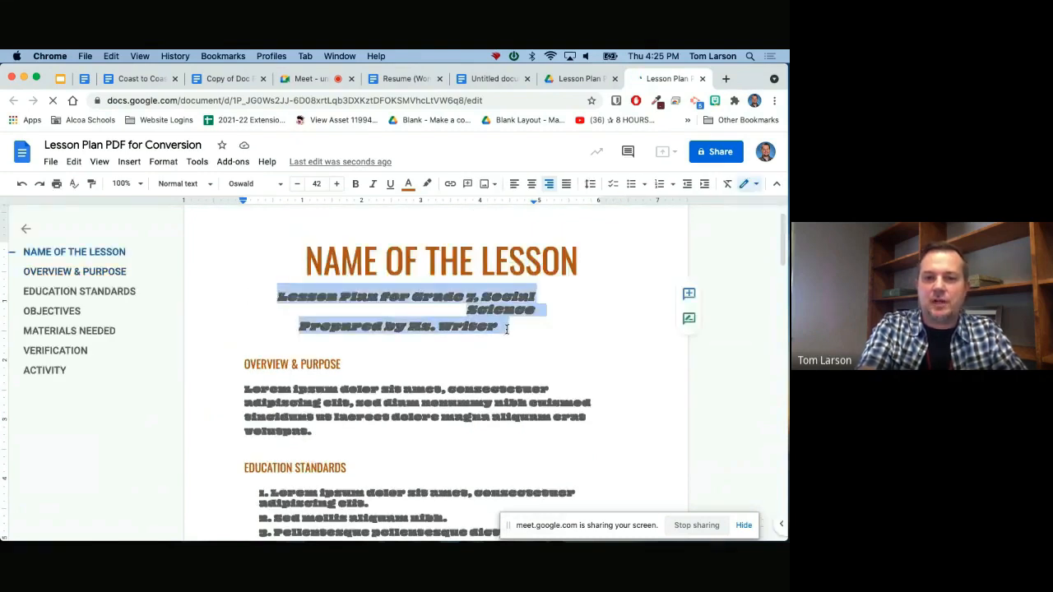
left_click(383, 258)
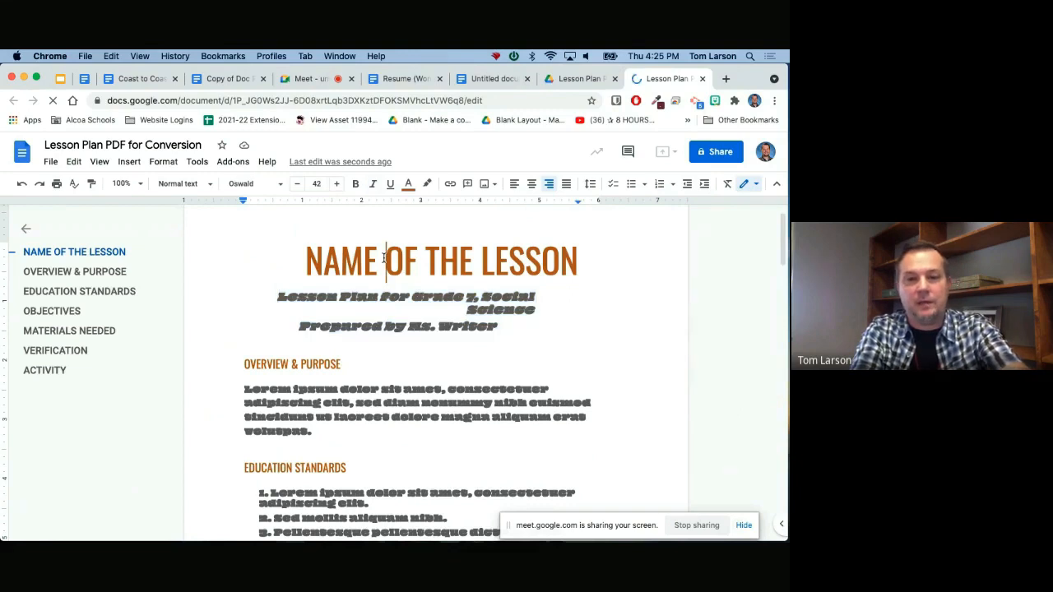
key("super+a")
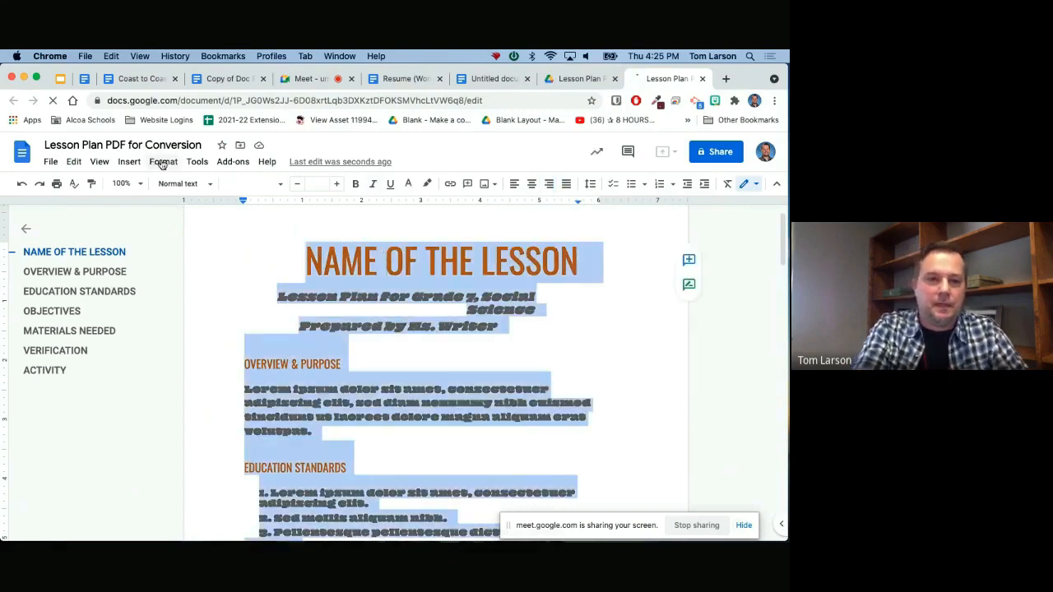
left_click(163, 162)
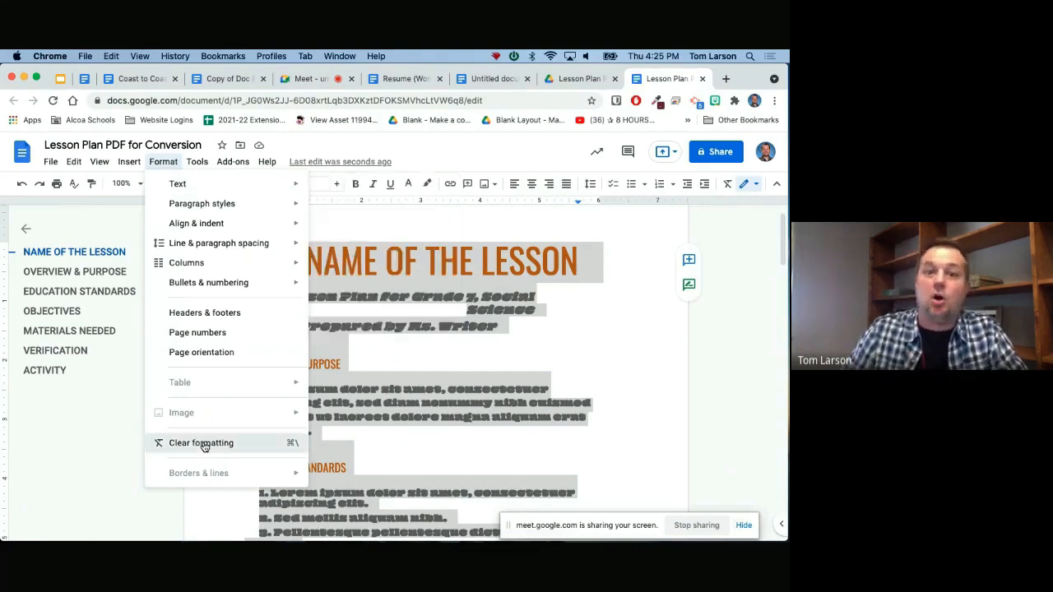
left_click(203, 443)
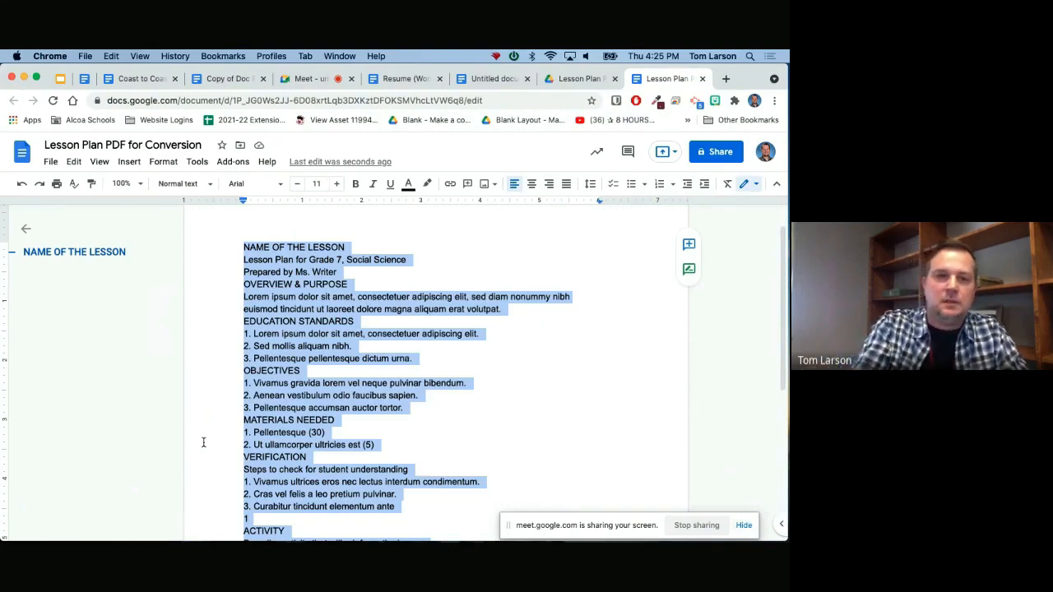
Step: Switch to the "Copy of Doc Practice (General Formatting)" document and return to its beginning
left_click(224, 79)
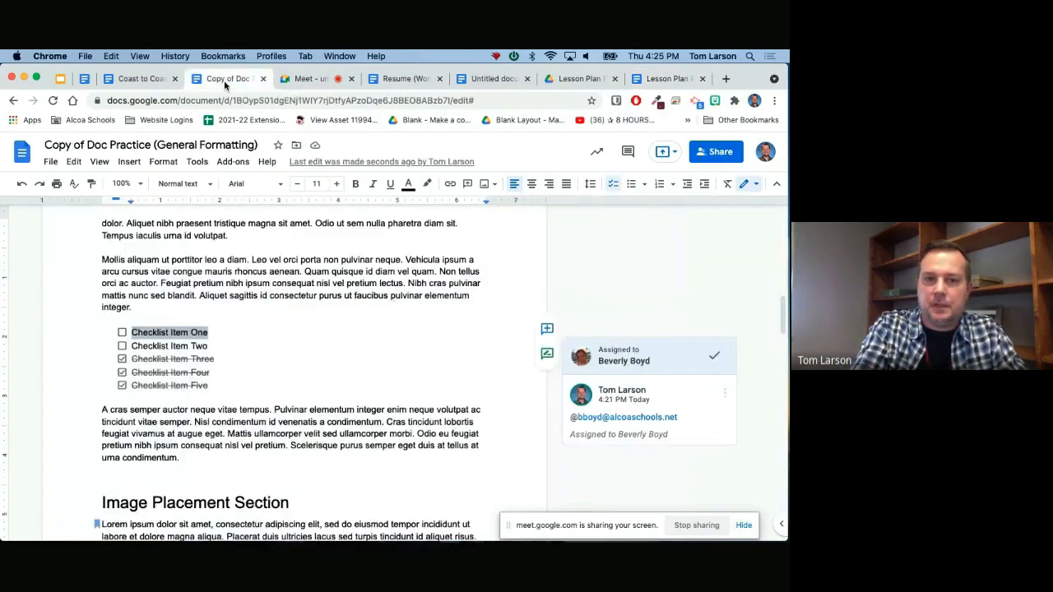
left_click(245, 364)
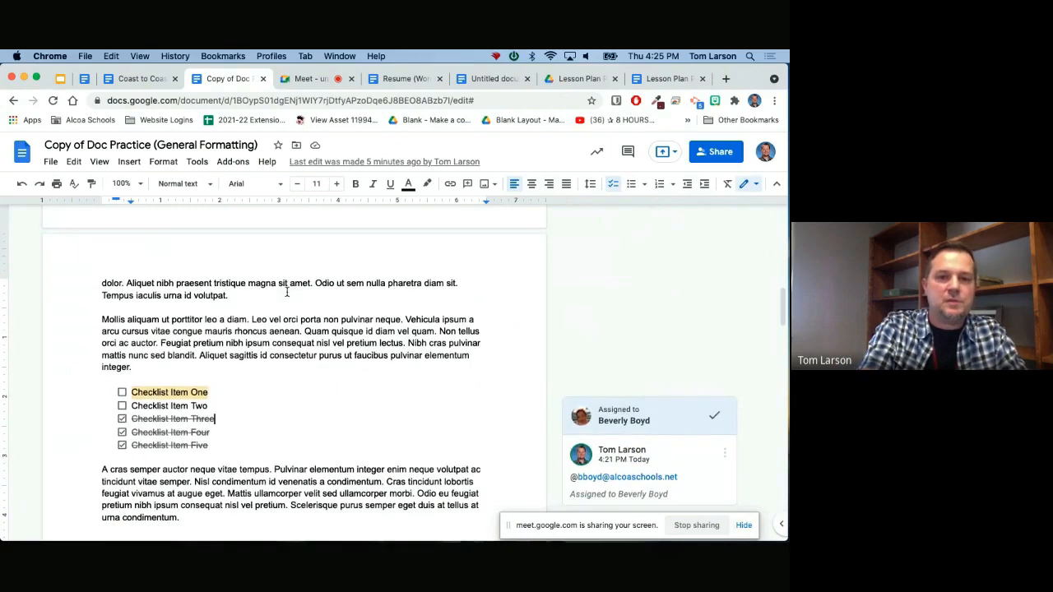
scroll(287, 293, "up", 5)
scroll(287, 292, "up", 15)
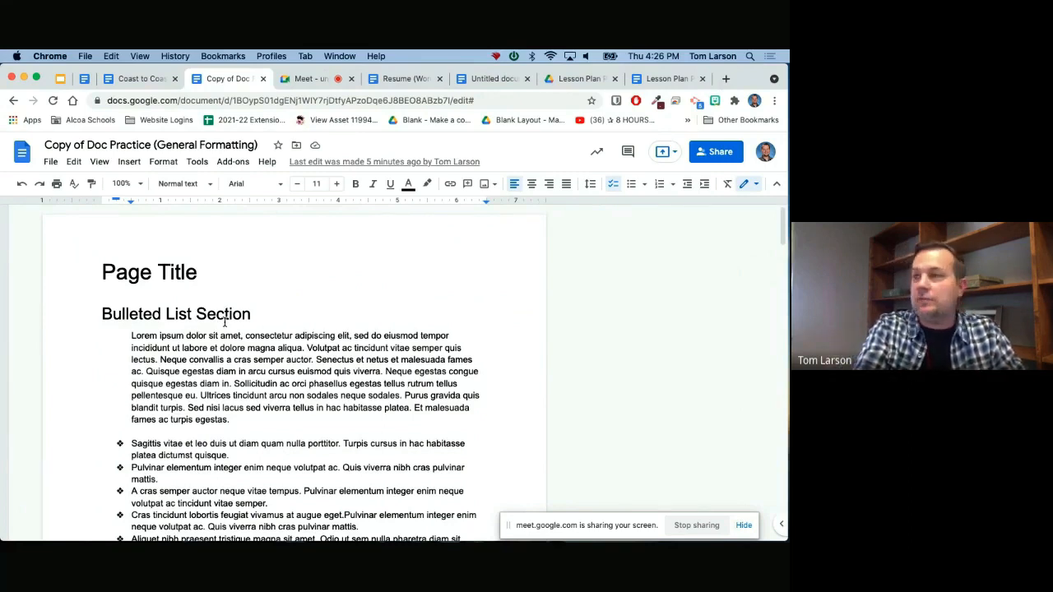
Step: Start emailing the practice document as a file and add a colleague as the recipient
left_click(50, 162)
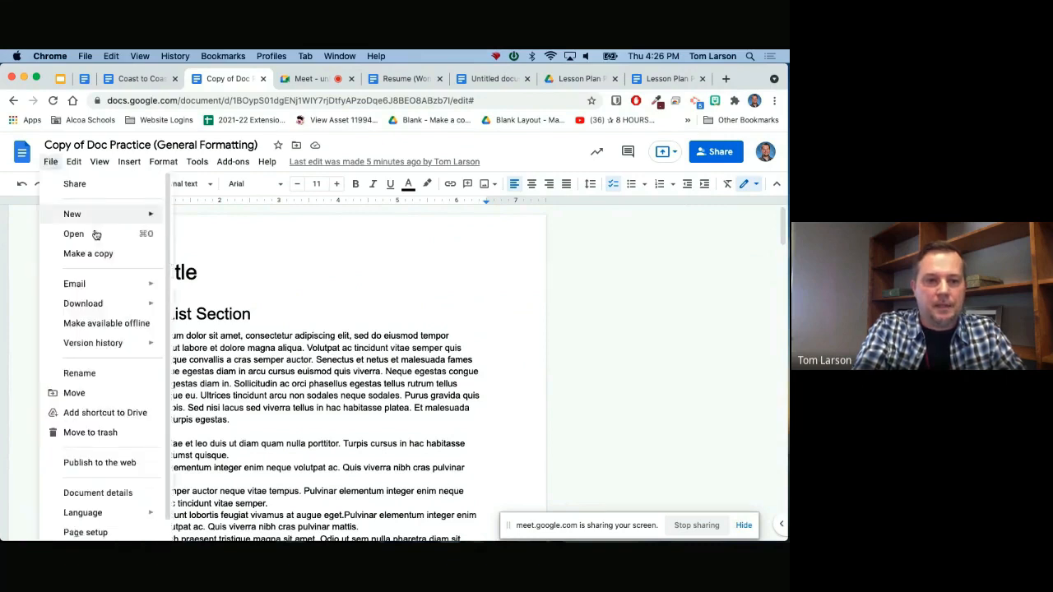
mouse_move(99, 283)
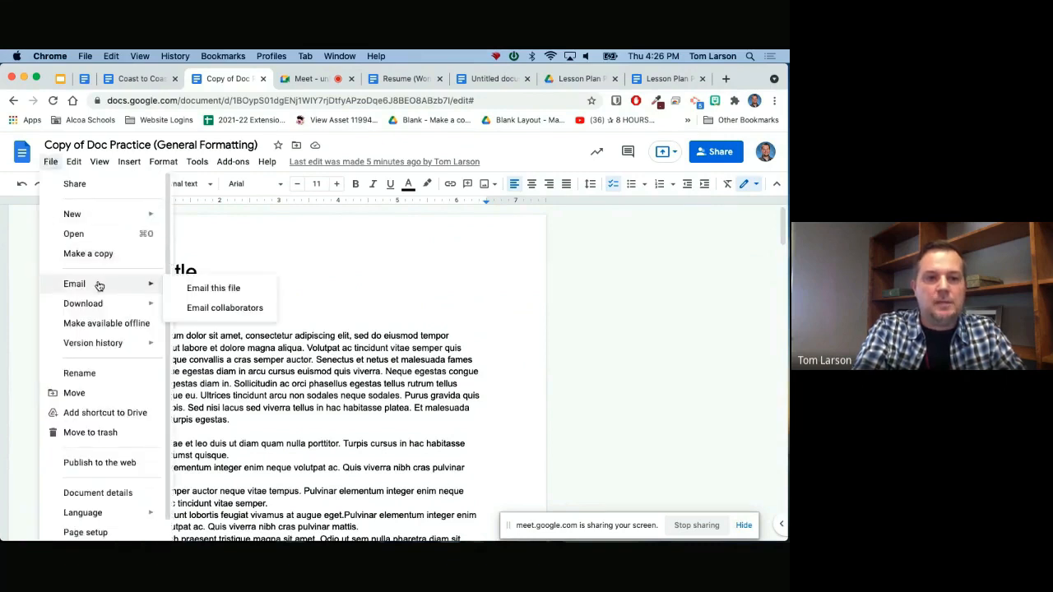
left_click(216, 290)
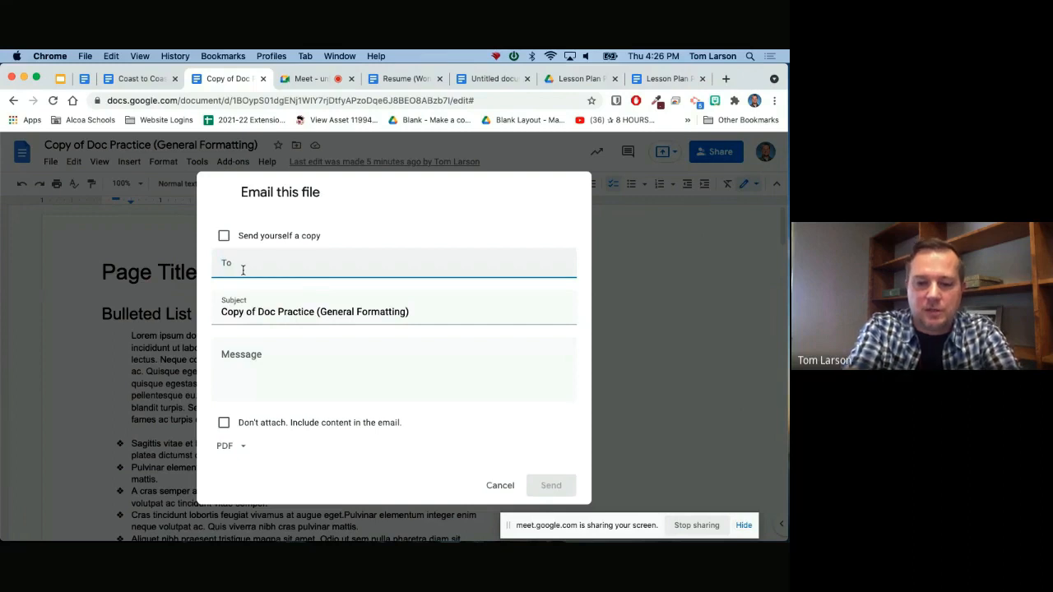
type("ephe")
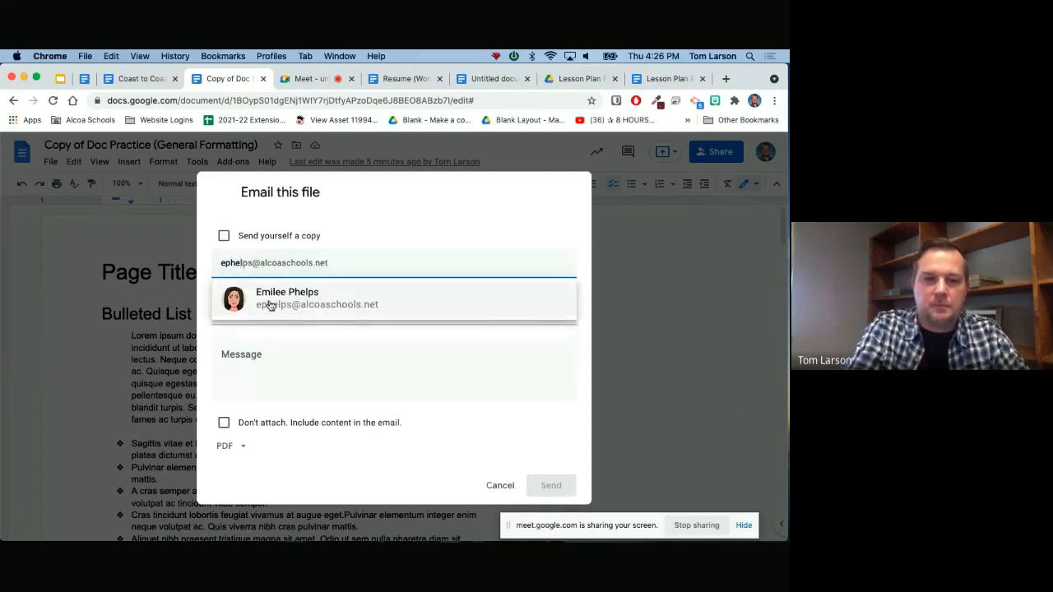
left_click(271, 301)
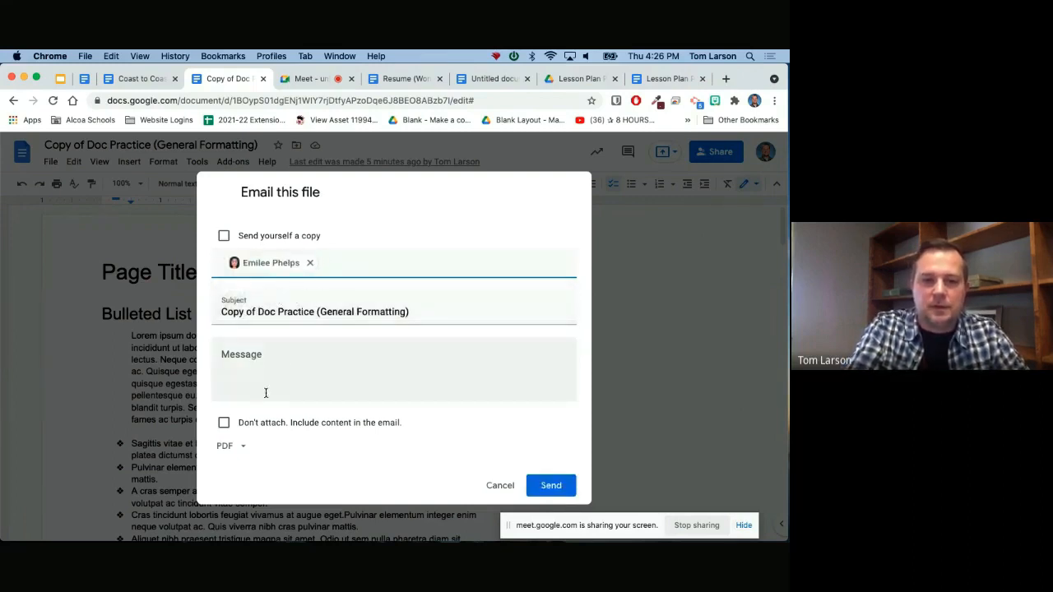
Step: Review the attachment format choices for the email, keep PDF, and discard the message without sending it
left_click(243, 447)
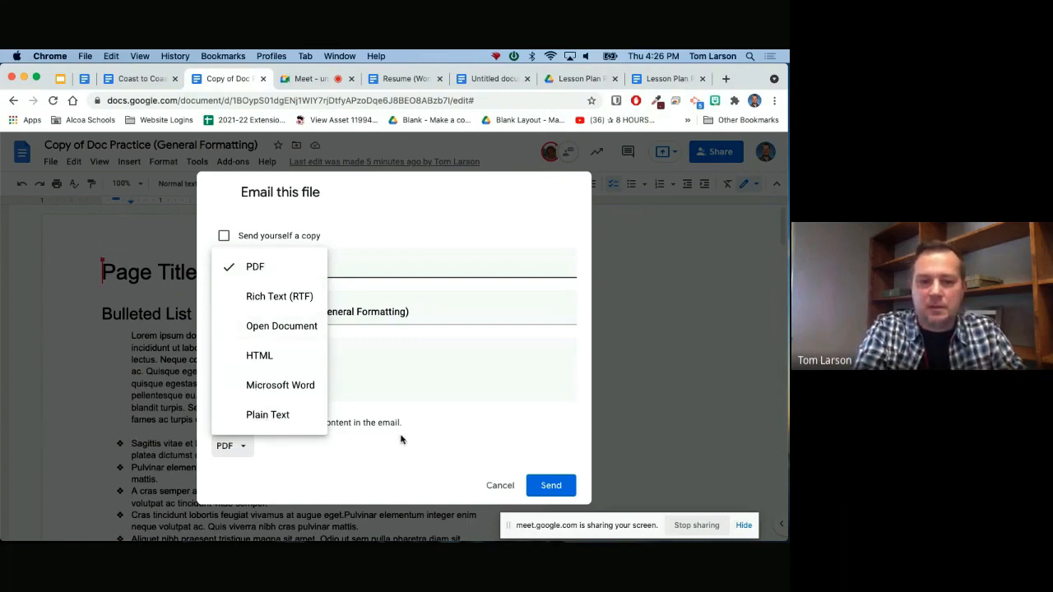
left_click(349, 446)
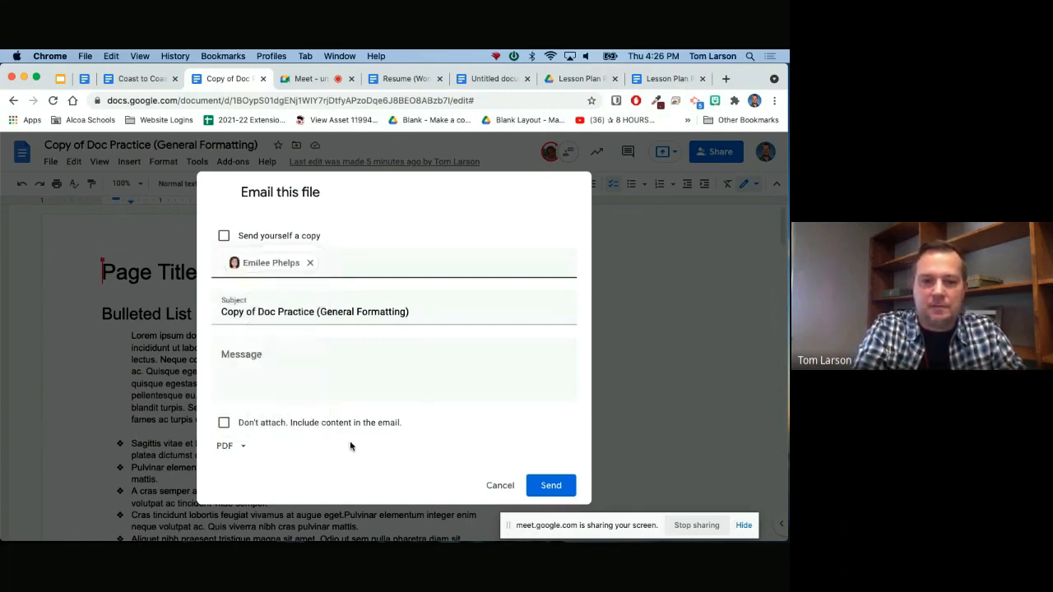
left_click(243, 355)
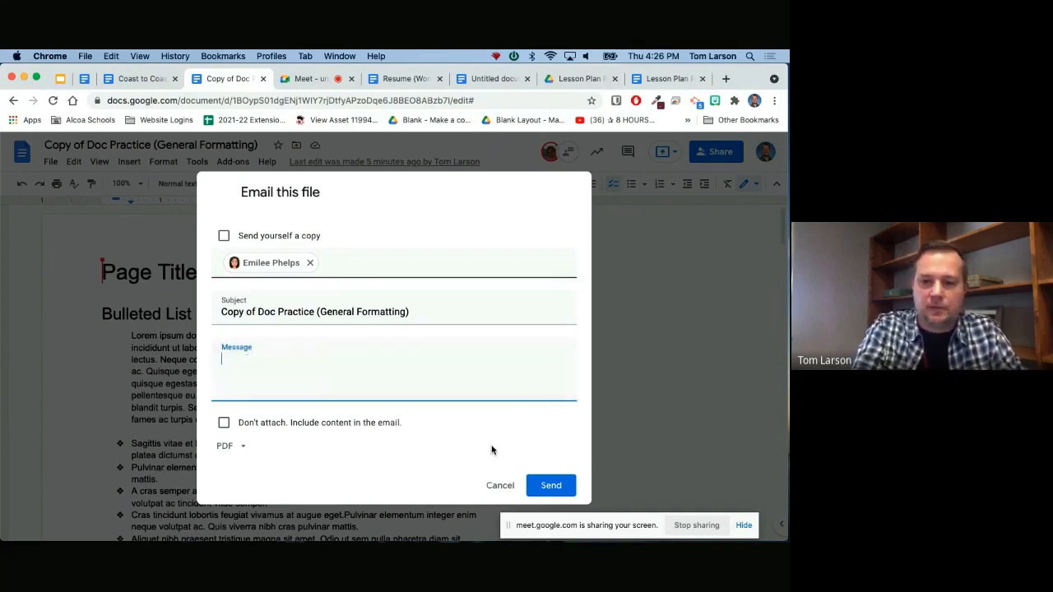
left_click(498, 486)
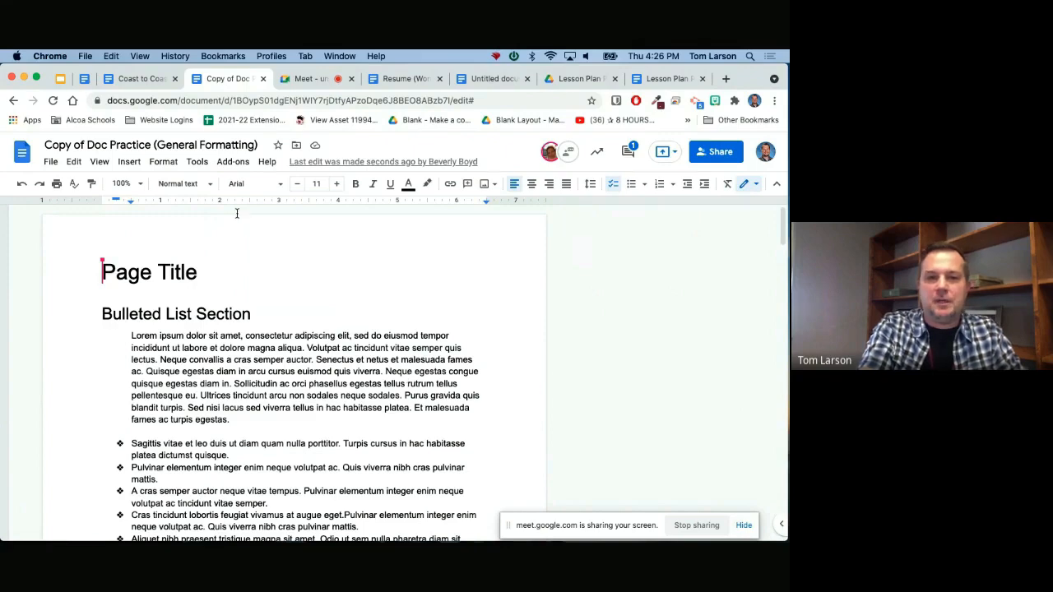
Step: Examine the document's sharing list and the permission settings for editors, viewers and commenters, leaving the settings as they are
left_click(716, 154)
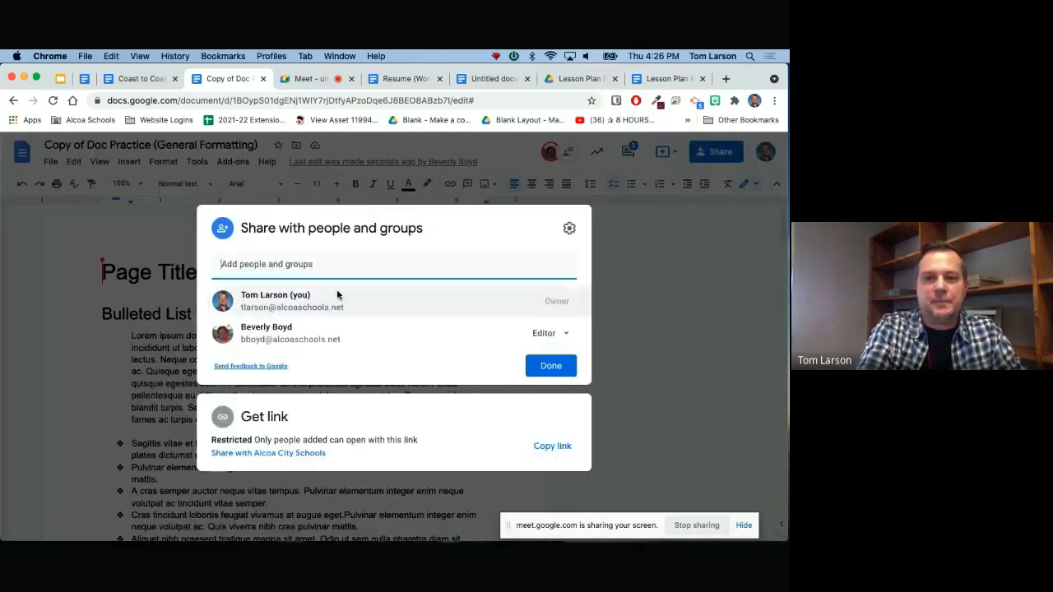
left_click(569, 230)
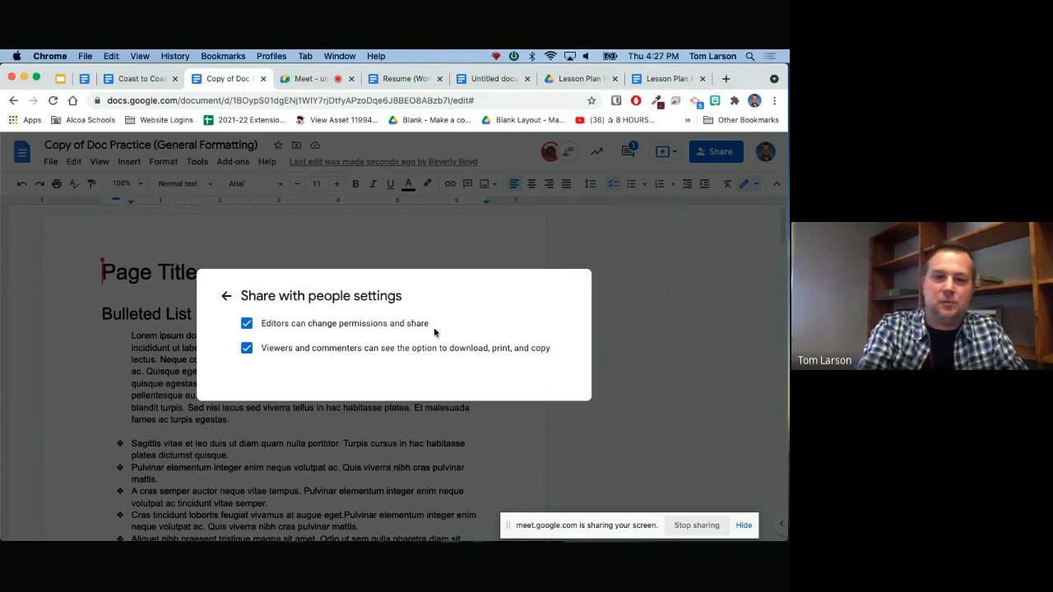
left_click(656, 283)
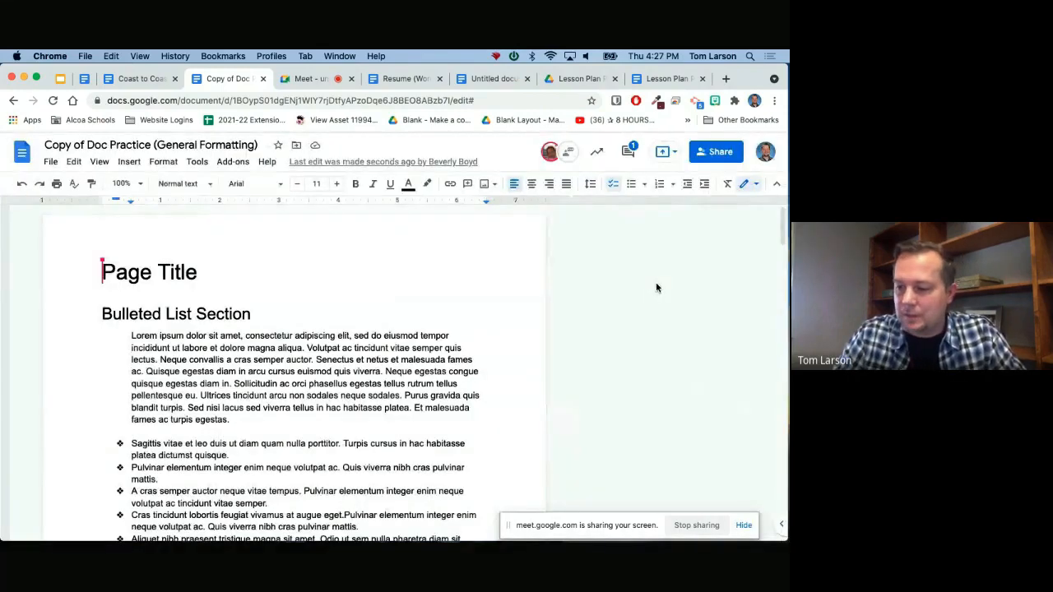
Step: Switch to the "Replace Microsoft Word with Google Docs" slide deck and view slide 25 about the Text Cleaner add-on
left_click(60, 79)
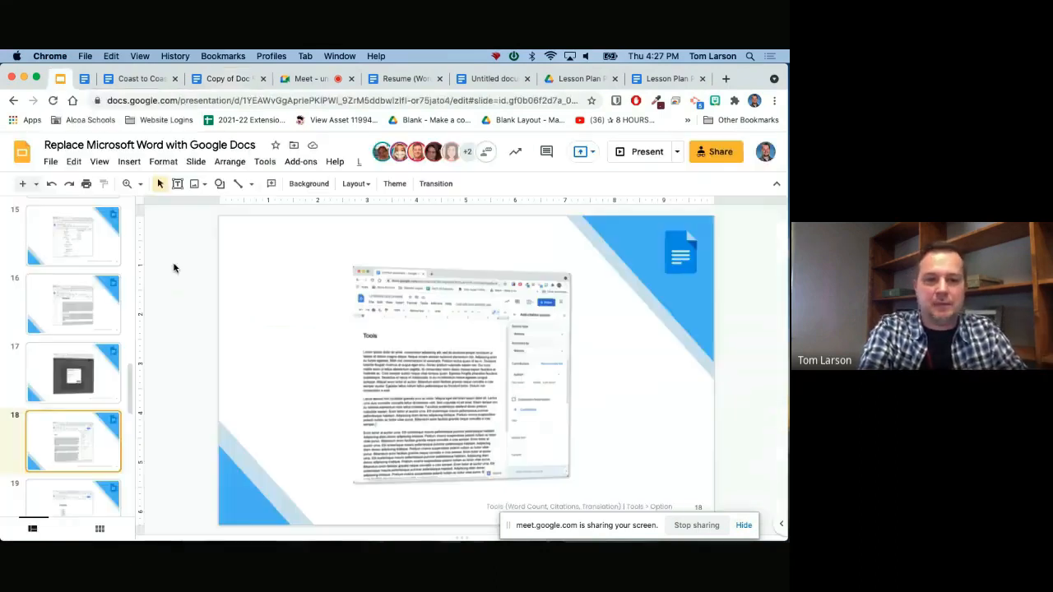
scroll(93, 403, "down", 2)
scroll(93, 403, "down", 8)
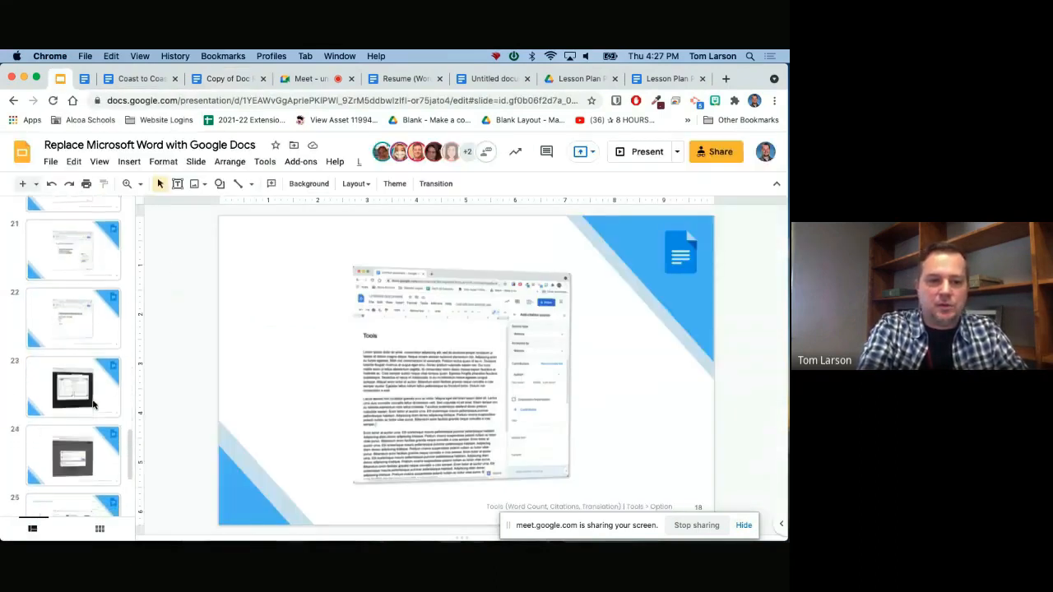
left_click(70, 341)
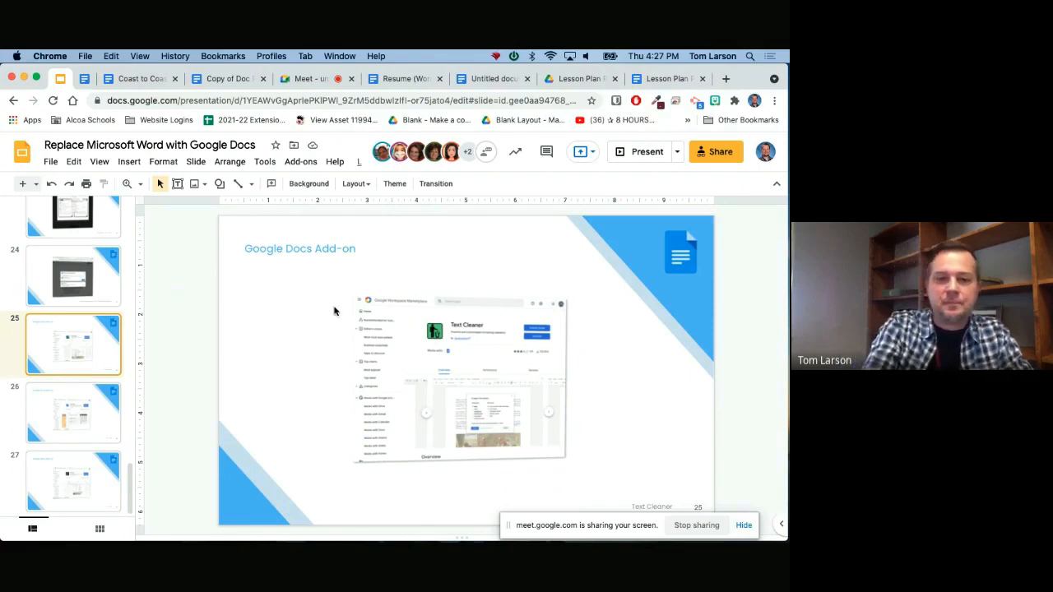
Step: Switch to the training agenda document and review the add-on links under Presentation Supplements
left_click(86, 78)
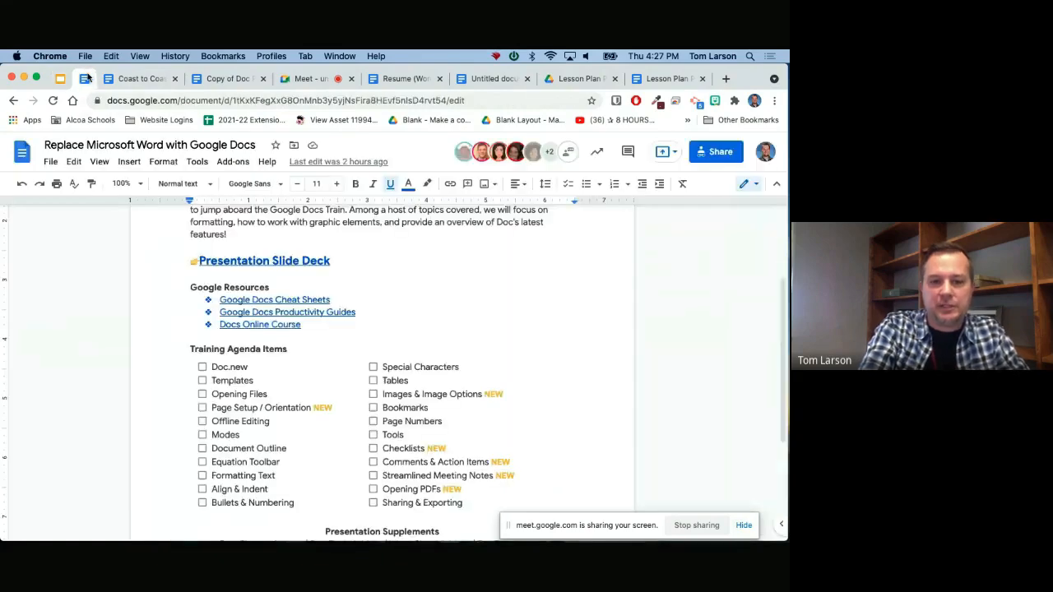
scroll(264, 353, "down", 5)
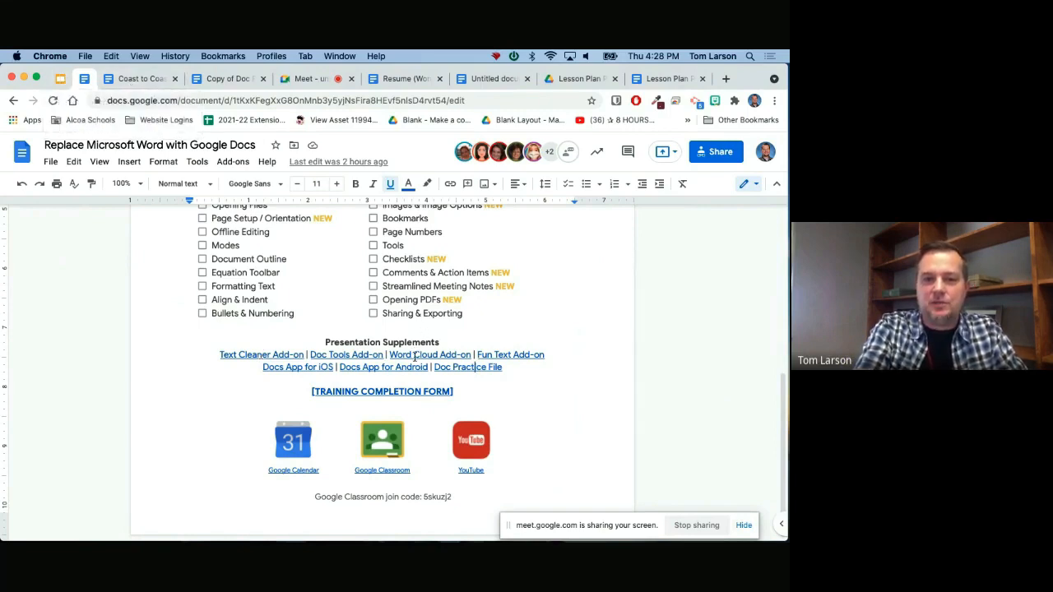
mouse_move(415, 356)
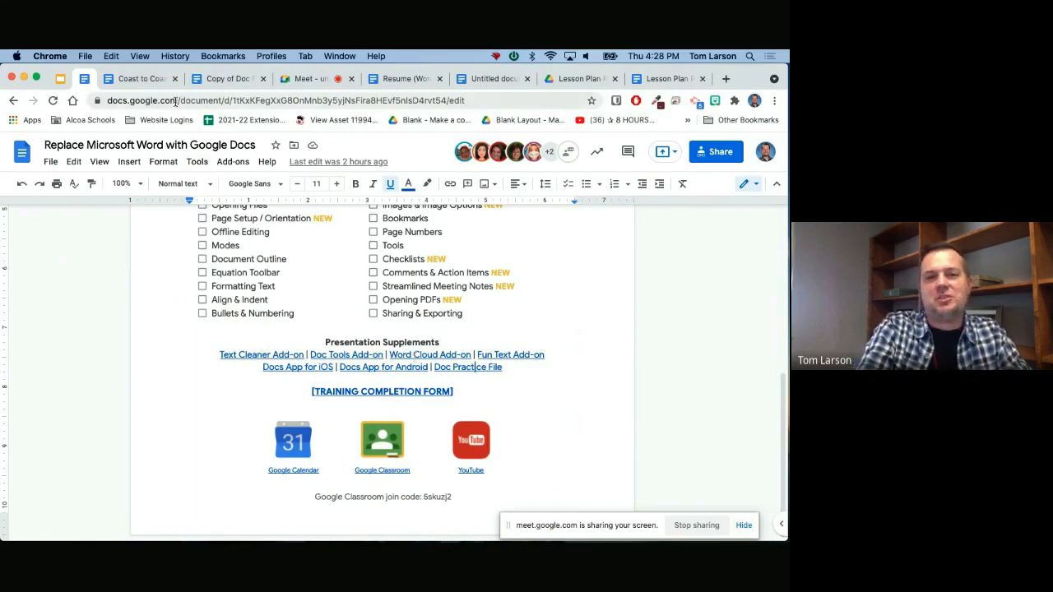
Step: In the practice document, apply the Fun Text add-on's Smooth rainbow text color to the paragraph under Bulleted List Section
left_click(142, 79)
left_click(227, 79)
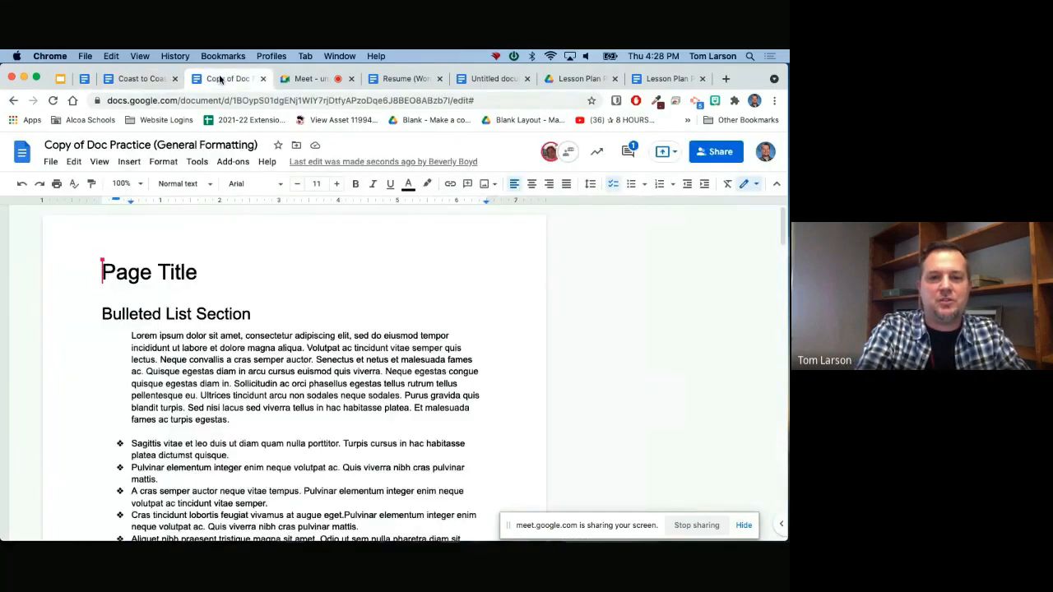
scroll(268, 296, "down", 2)
scroll(267, 296, "up", 2)
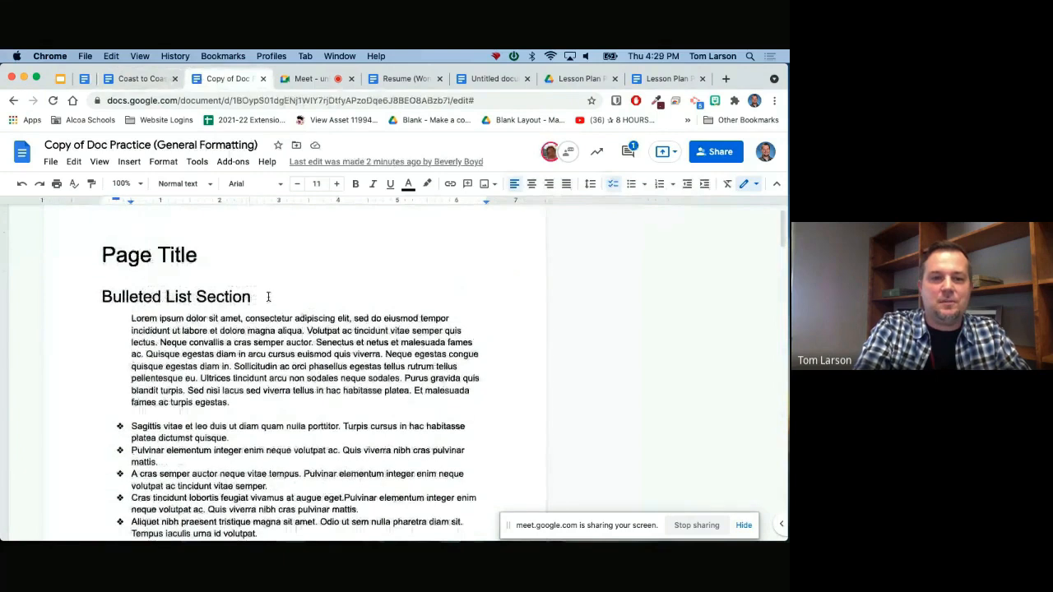
left_click(136, 318)
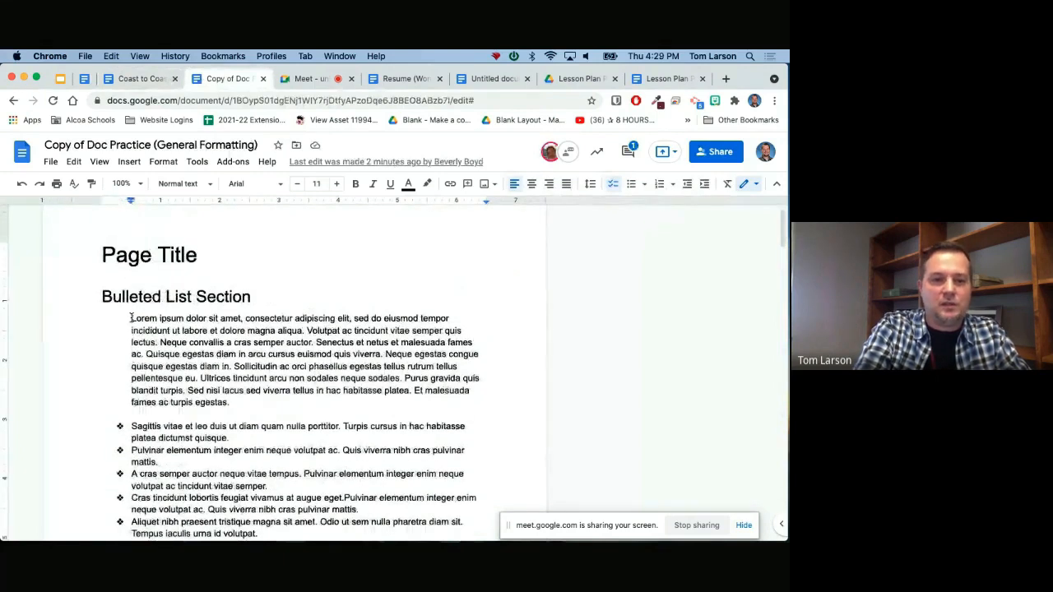
left_click_drag(135, 317, 230, 402)
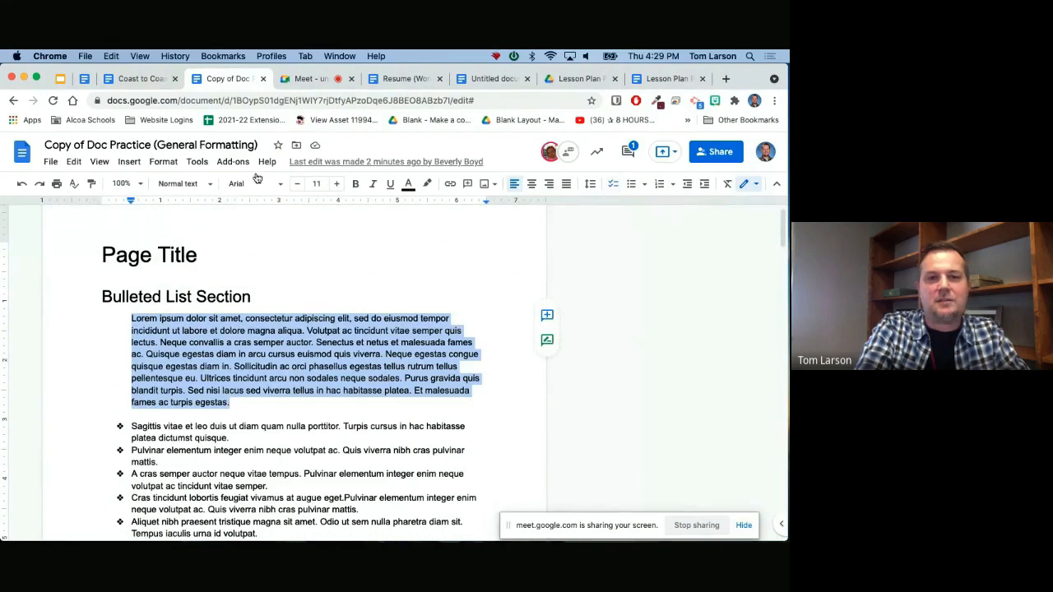
left_click(232, 162)
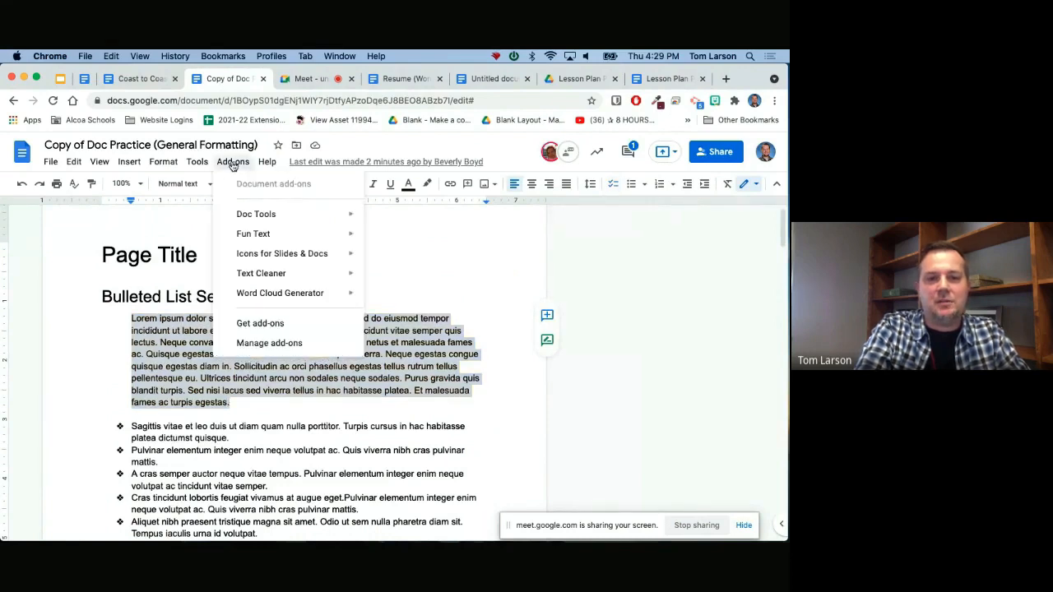
mouse_move(271, 241)
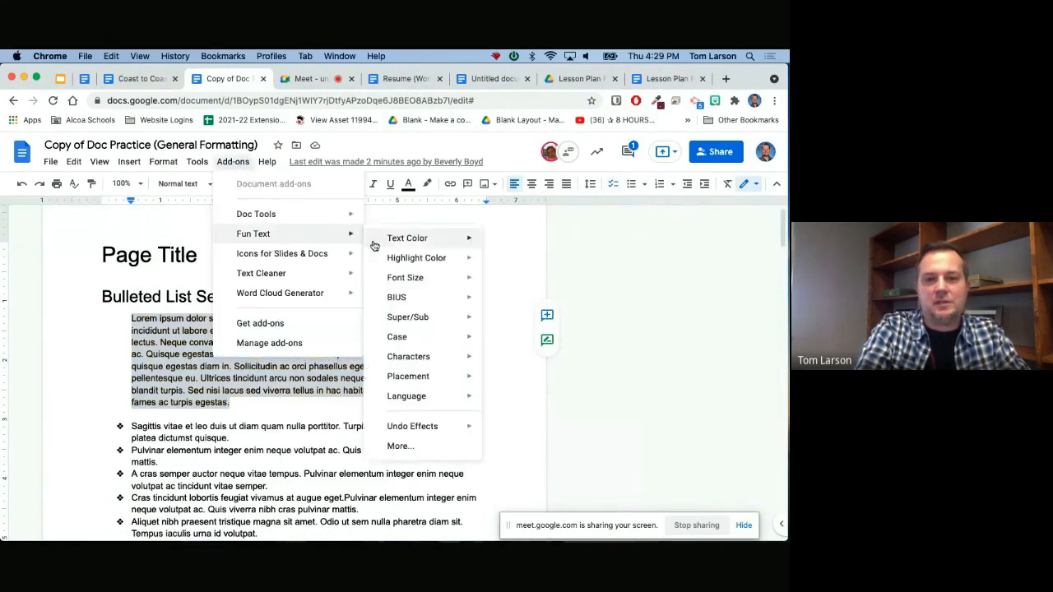
mouse_move(405, 249)
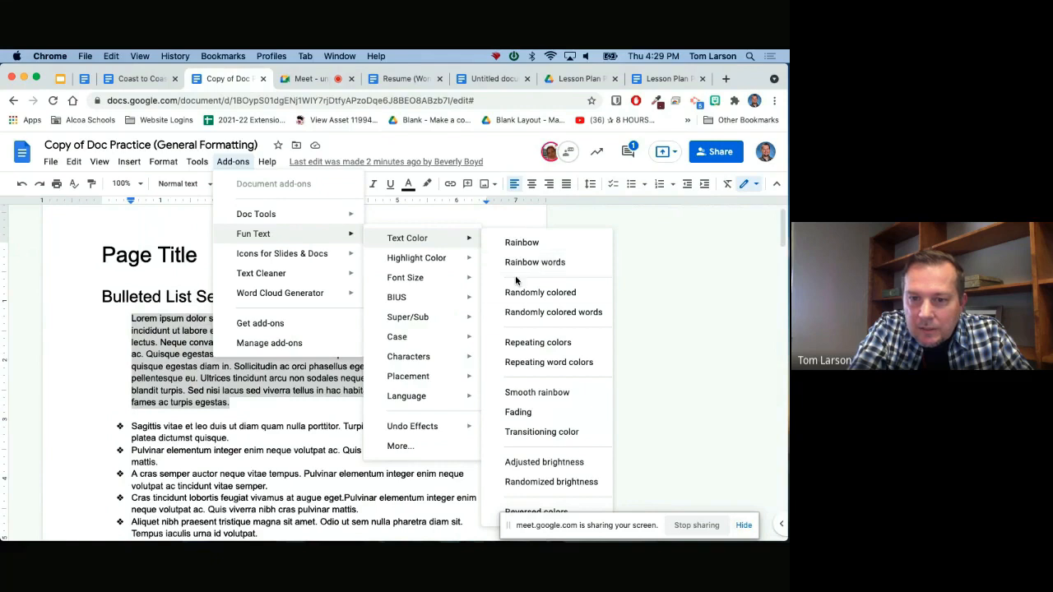
left_click(520, 393)
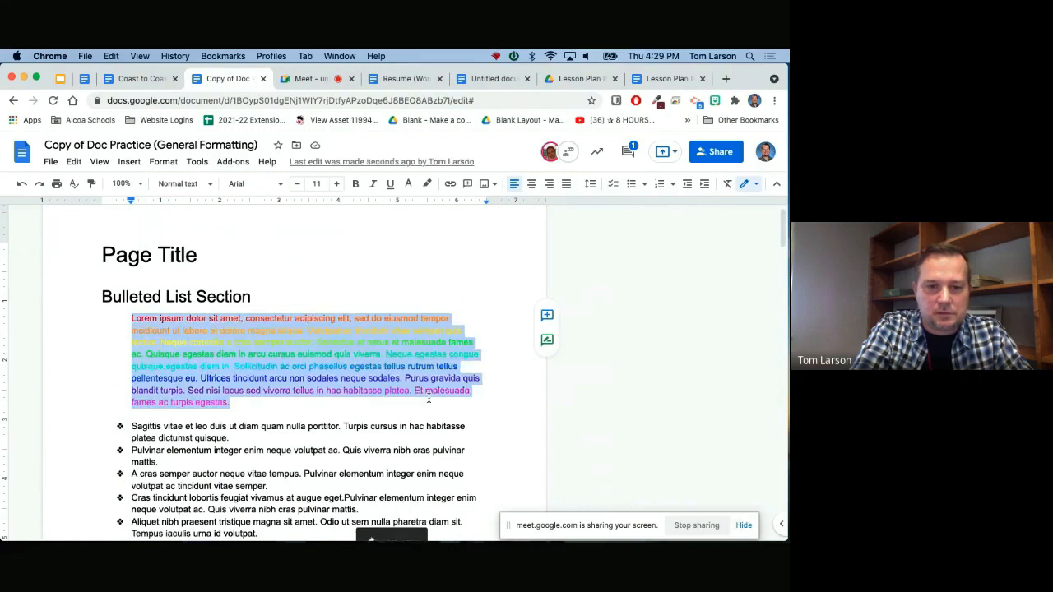
left_click(315, 414)
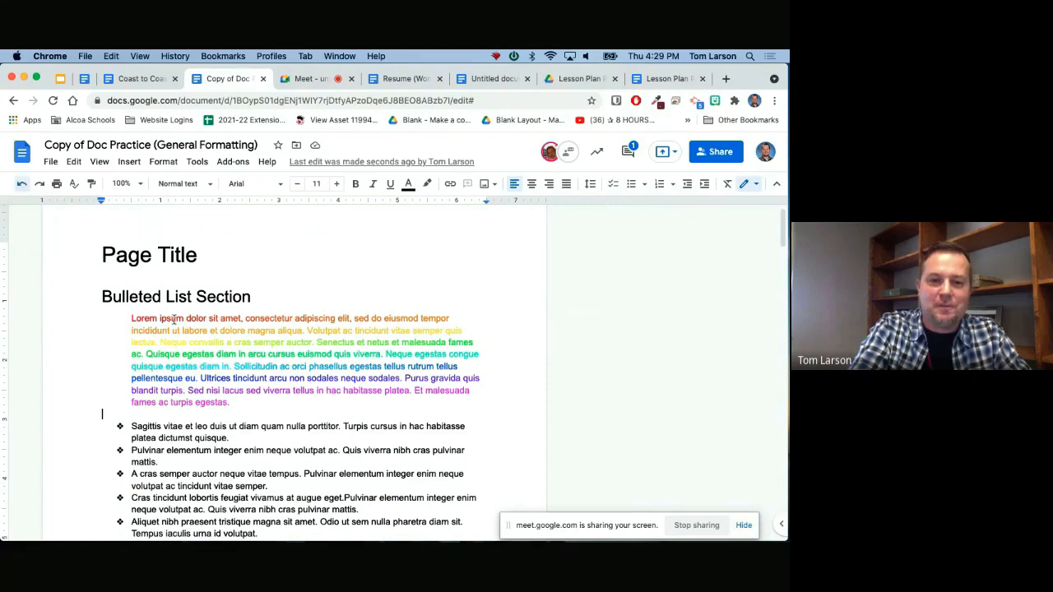
Step: Undo the rainbow text color on the paragraph under Bulleted List Section
left_click(23, 184)
left_click(239, 409)
scroll(238, 408, "down", 2)
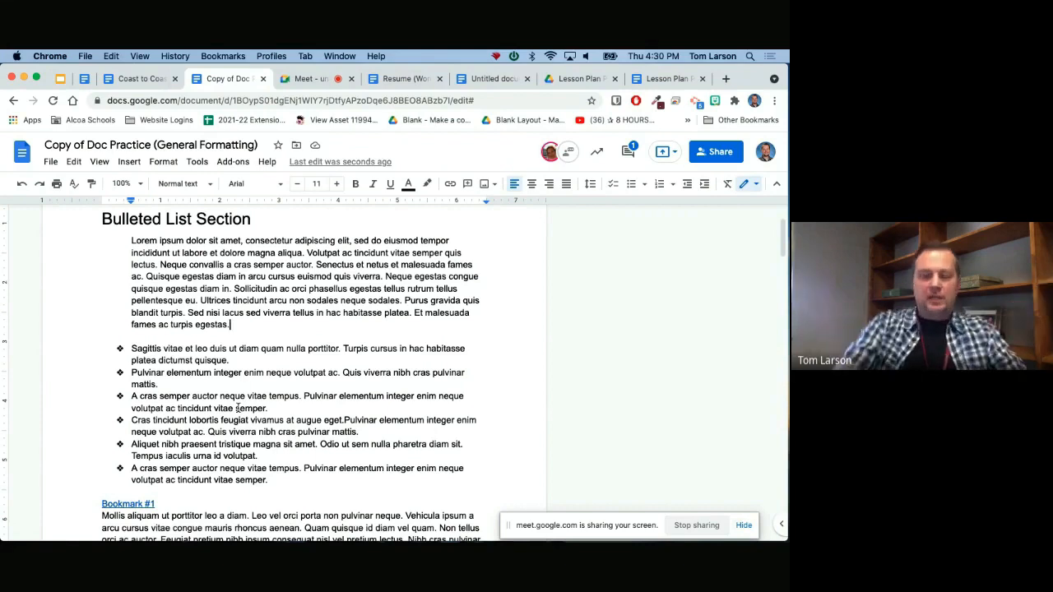
Step: Return to the training agenda document and open its linked Training Completion Form
left_click(140, 79)
left_click(84, 79)
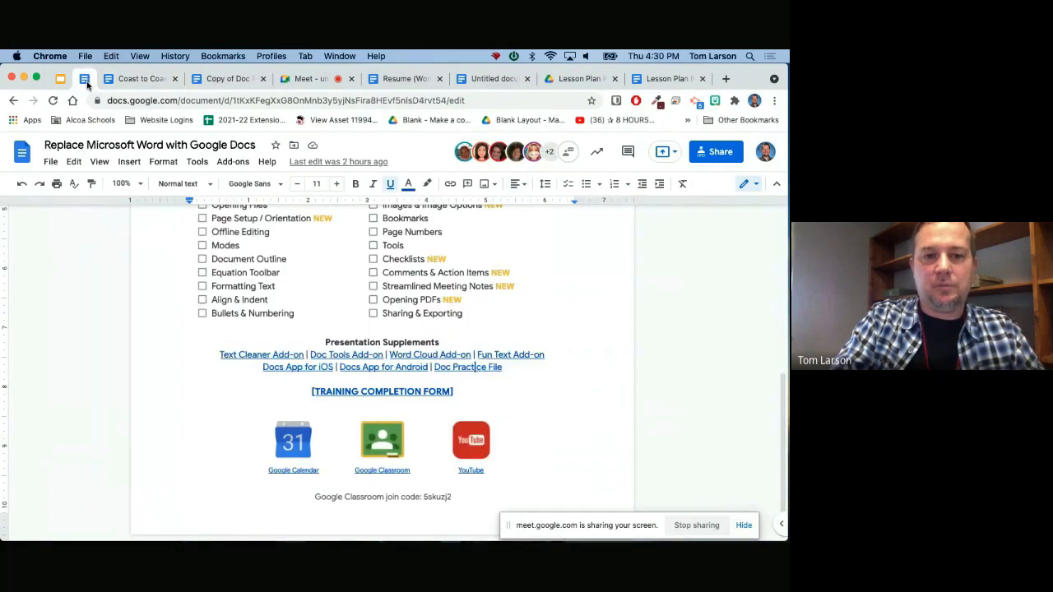
left_click(345, 390)
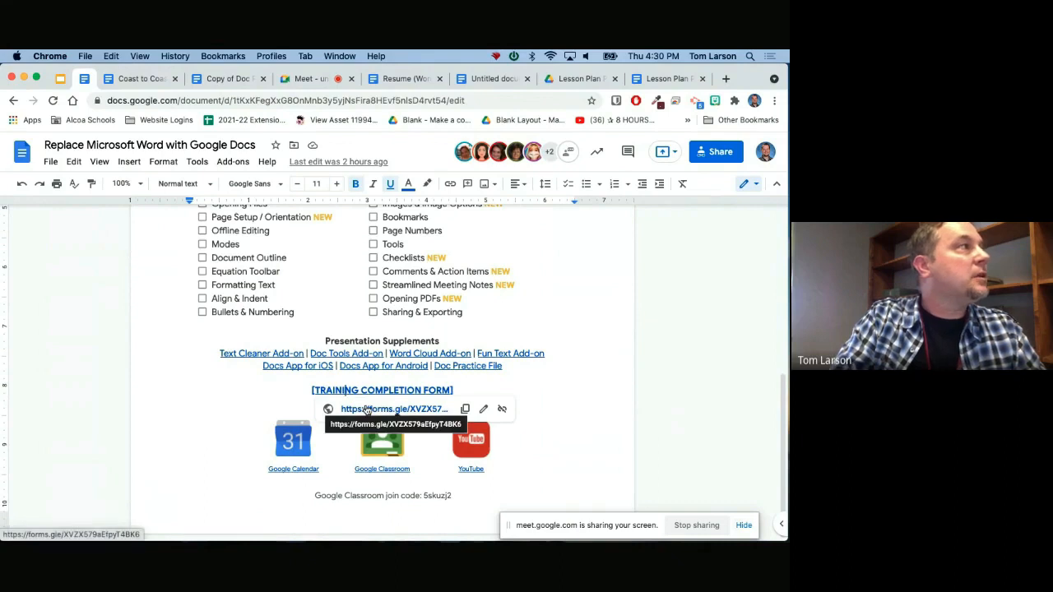
left_click(367, 410)
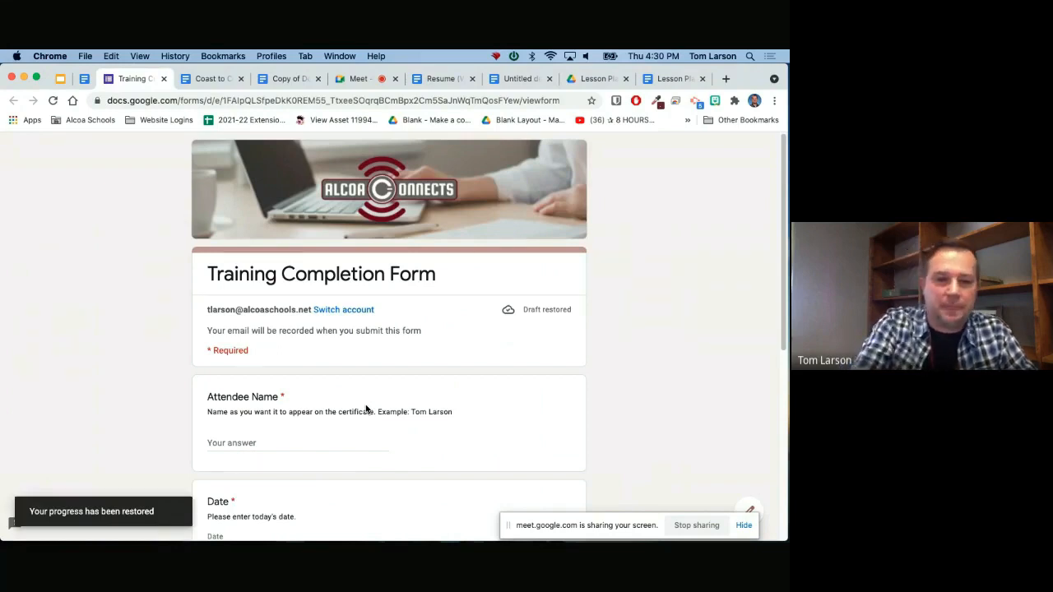
Step: Set the form's Session Title to "Replacing Microsoft Word with Google Docs"
scroll(366, 410, "down", 5)
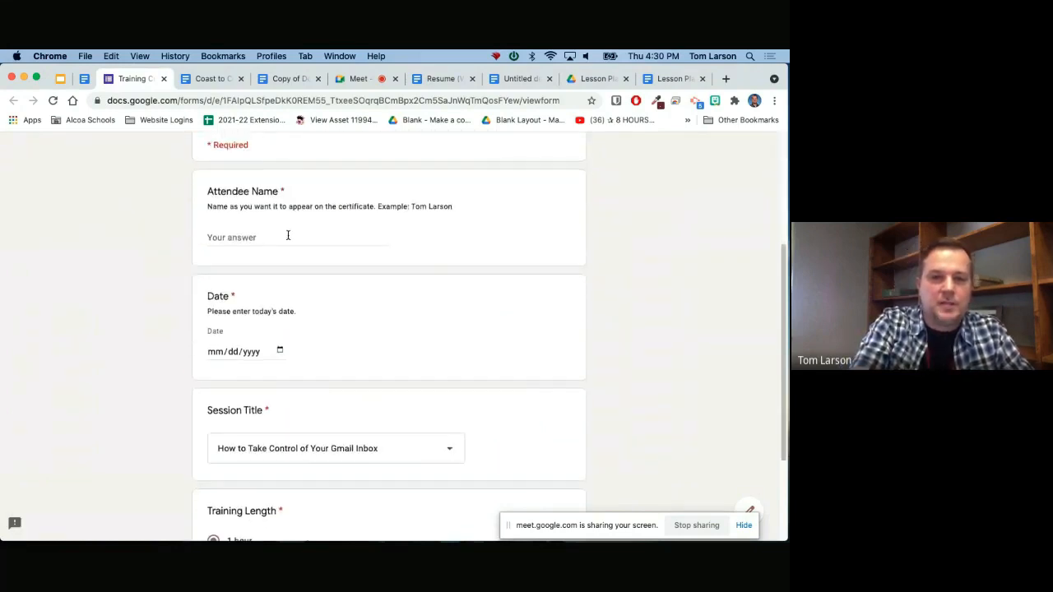
scroll(285, 349, "down", 3)
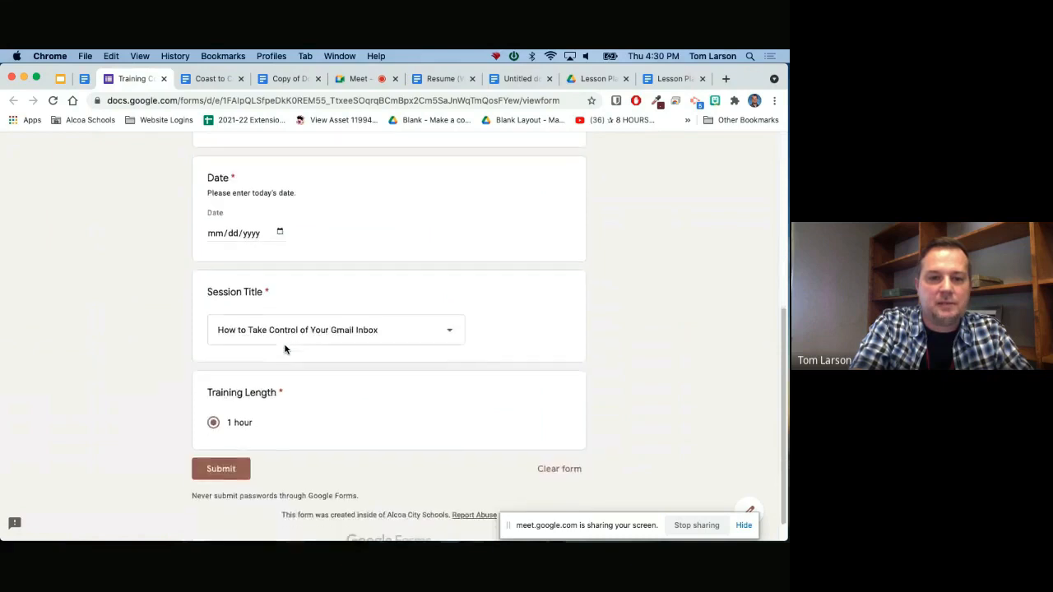
left_click(316, 330)
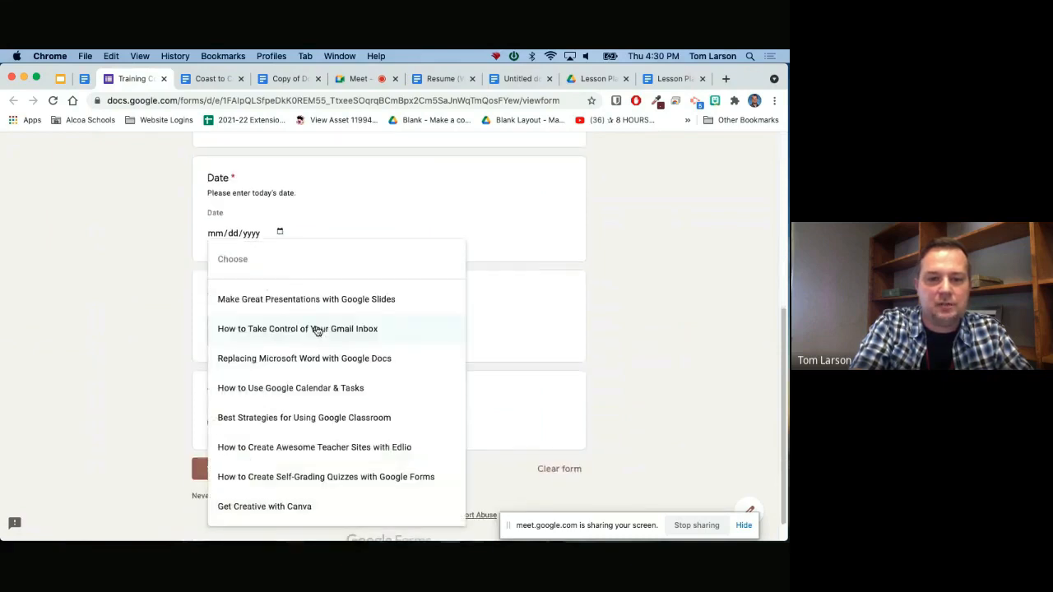
left_click(302, 362)
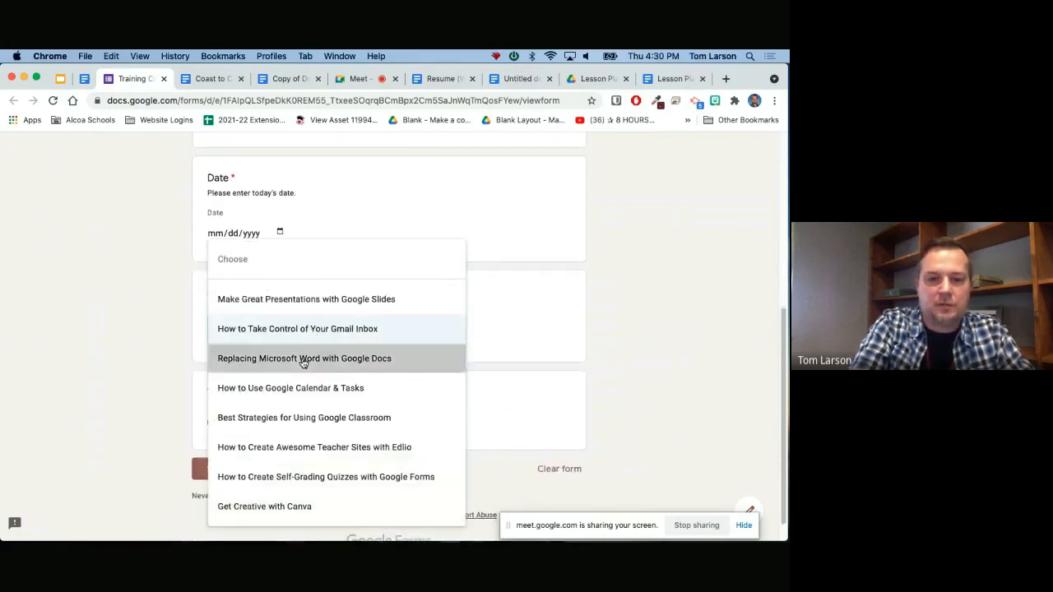